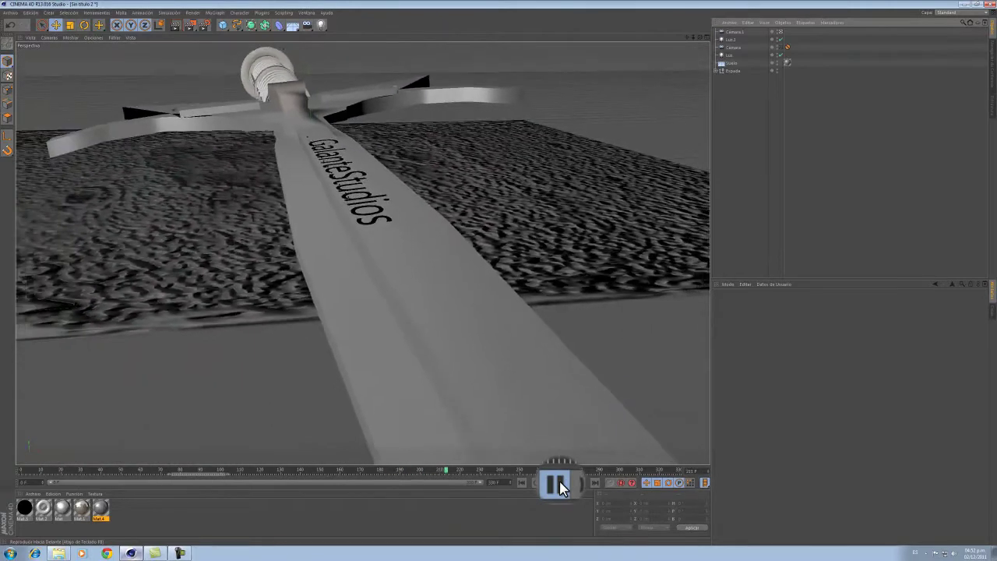
Step: Stop the playback of the finished sword animation
click(561, 487)
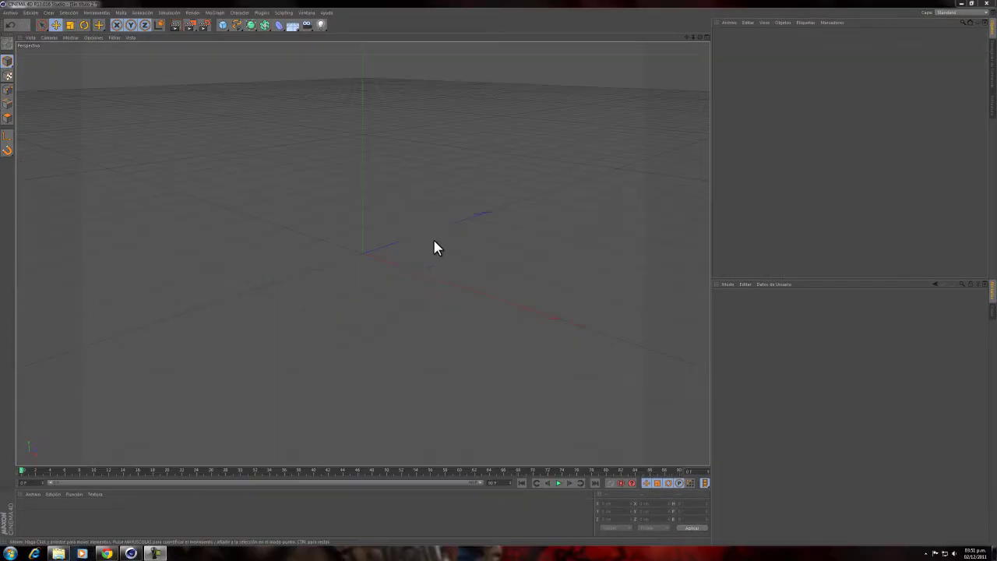
Step: Create a cube flattened to about 23.7 cm high, with 3 segments in X, 2 in Y and 5 in Z
click(222, 25)
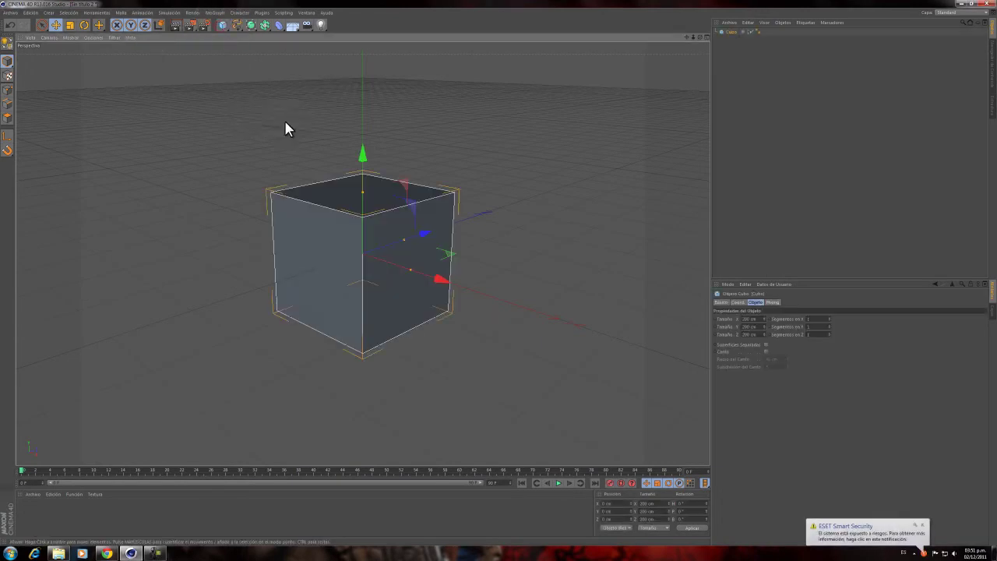
drag(363, 189, 353, 246)
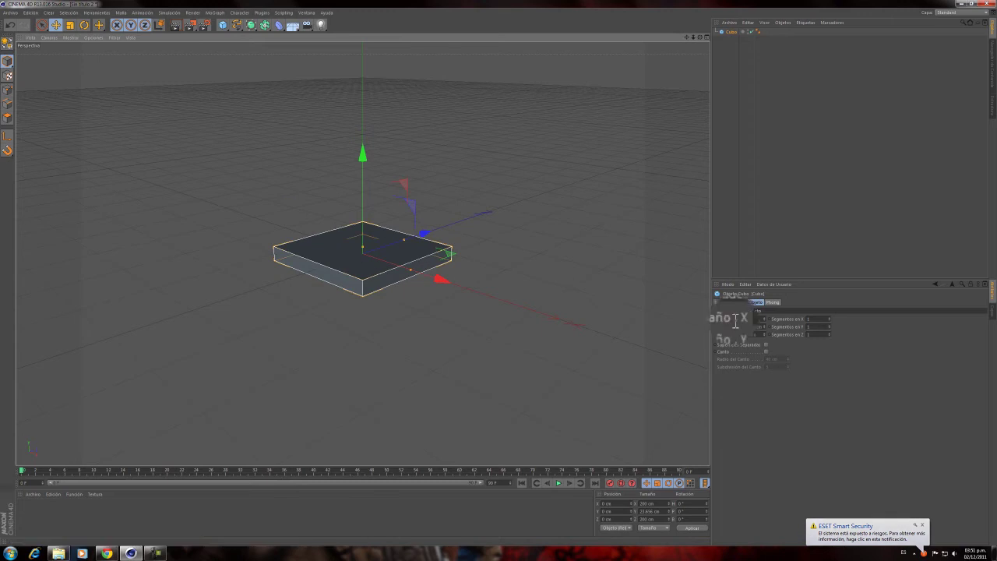
click(829, 317)
click(828, 317)
click(828, 318)
click(830, 324)
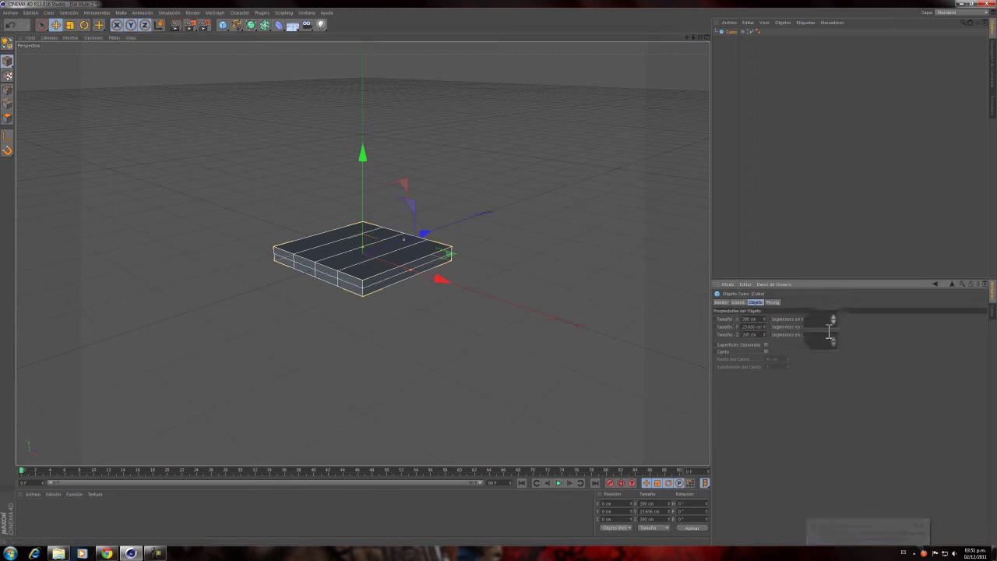
click(828, 320)
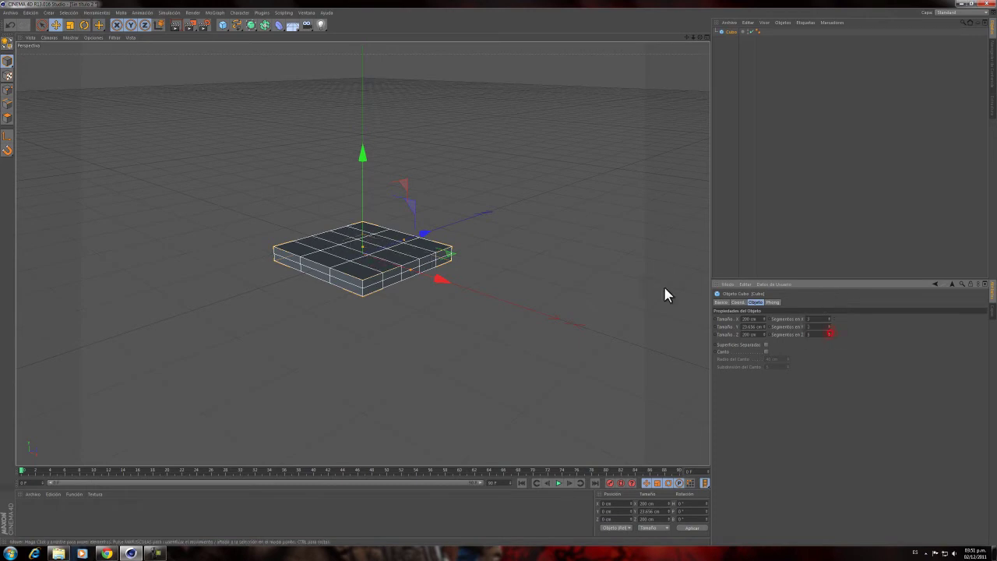
drag(406, 245, 583, 173)
key(ctrl+z)
key(ctrl+z)
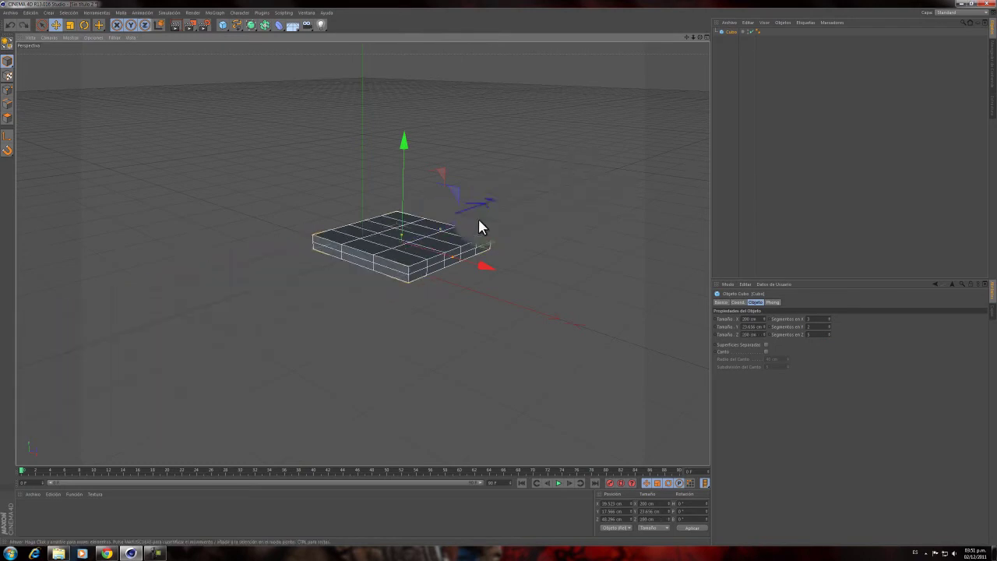
Step: Stretch the flat cube along Z into a long plank about 1005 cm long
drag(404, 237, 530, 182)
scroll(424, 234, down, 5)
alt+drag(429, 236, 465, 260)
scroll(443, 254, up, 2)
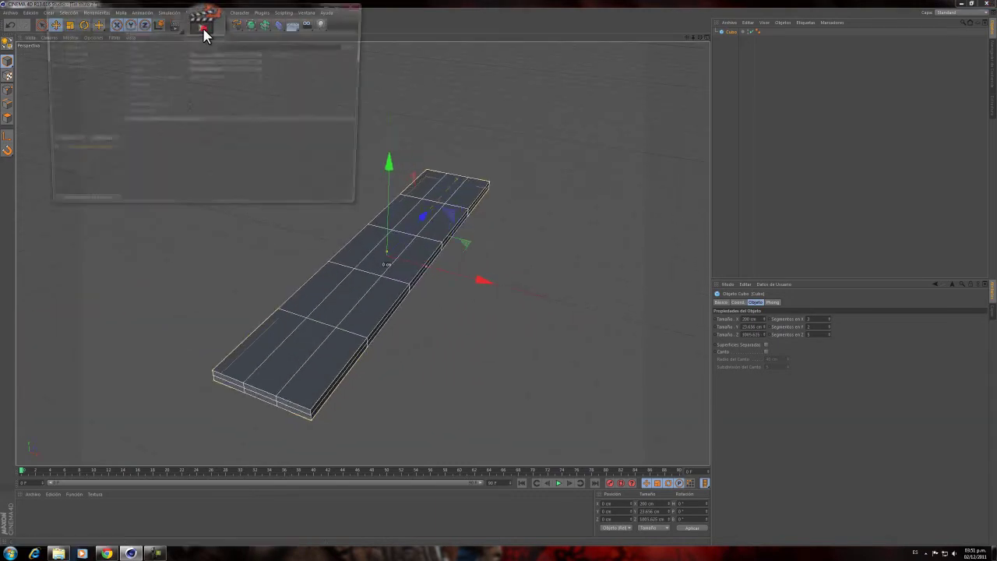
Step: Set the render output to the film/video preset HDV/HDTV 720 25 and close the render settings
click(203, 25)
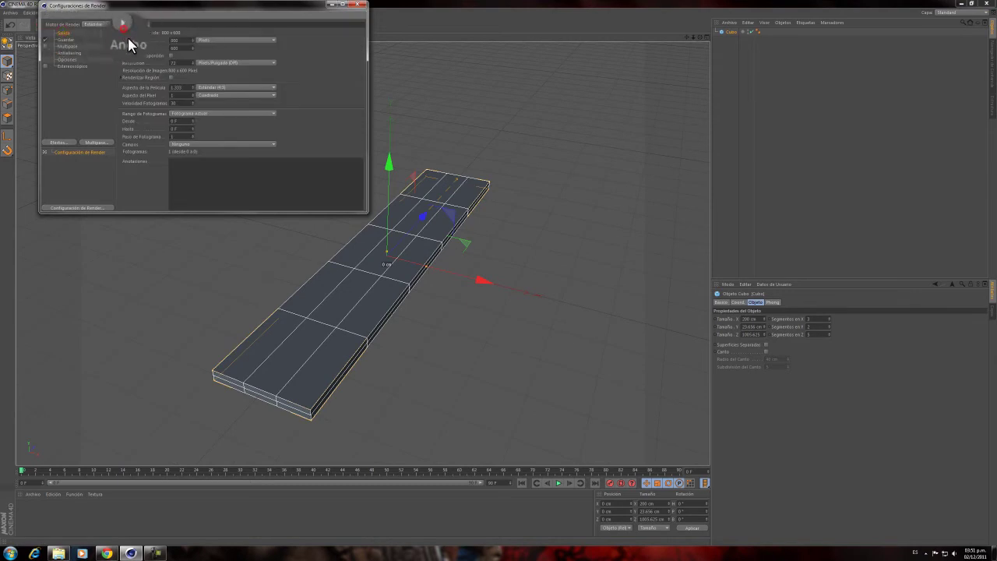
click(128, 34)
mouse_move(152, 56)
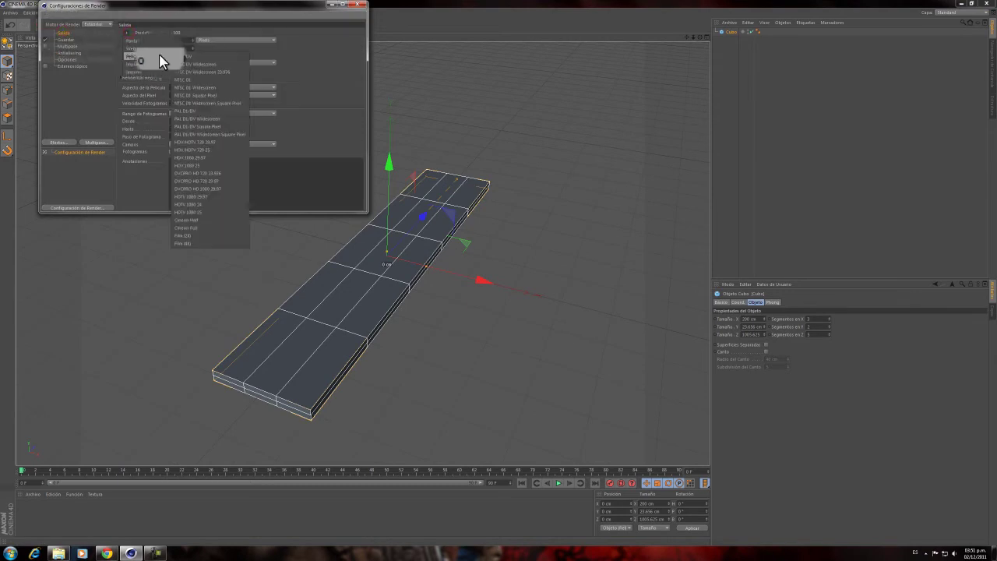
click(213, 150)
click(361, 5)
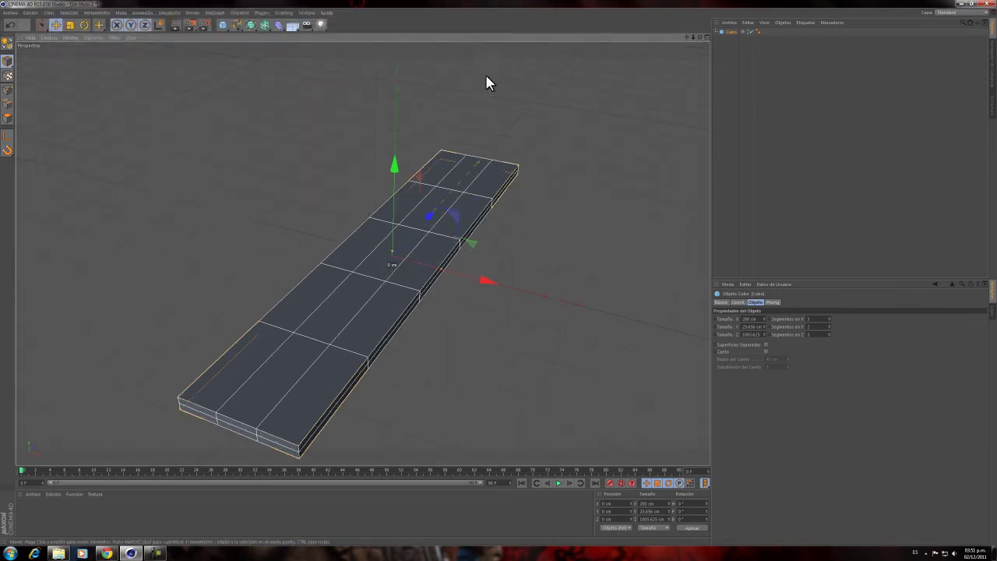
Step: Narrow the plank to about 188 cm in X
scroll(439, 161, down, 3)
alt+drag(417, 183, 434, 170)
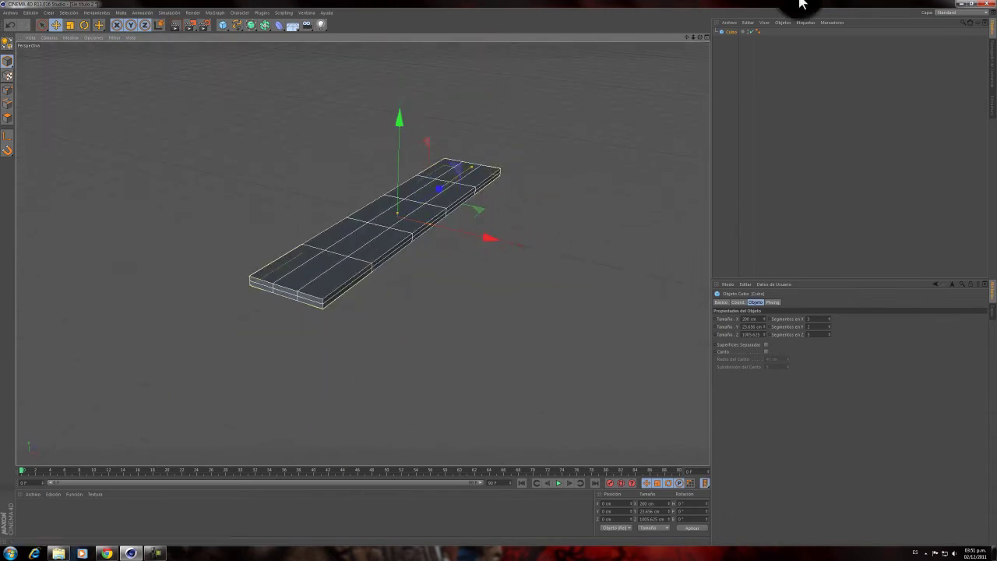
click(416, 220)
drag(431, 228, 411, 208)
key(z)
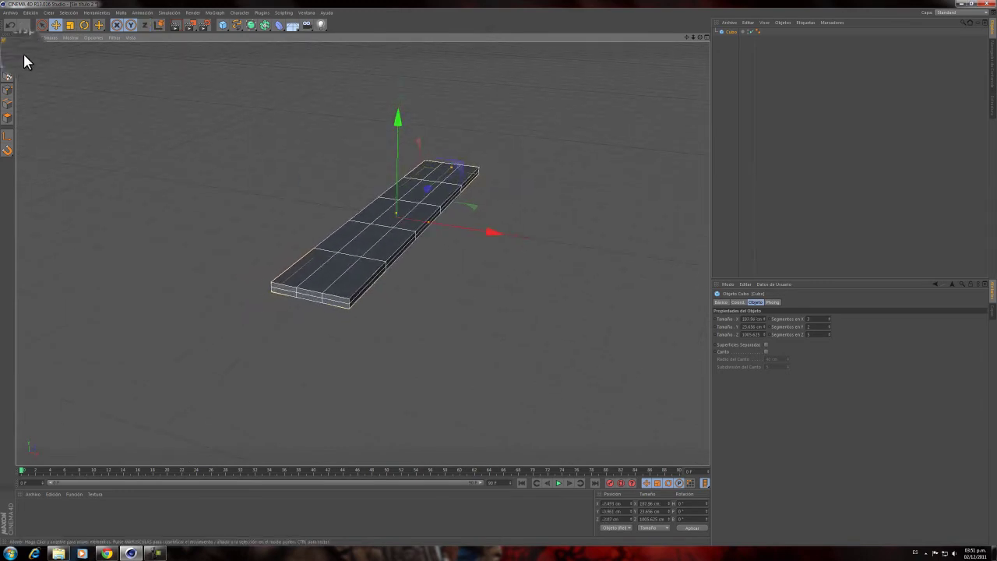
Step: Convert the plank to an editable polygon object and select the middle strip of polygons along its upper face
click(8, 43)
click(7, 117)
click(42, 25)
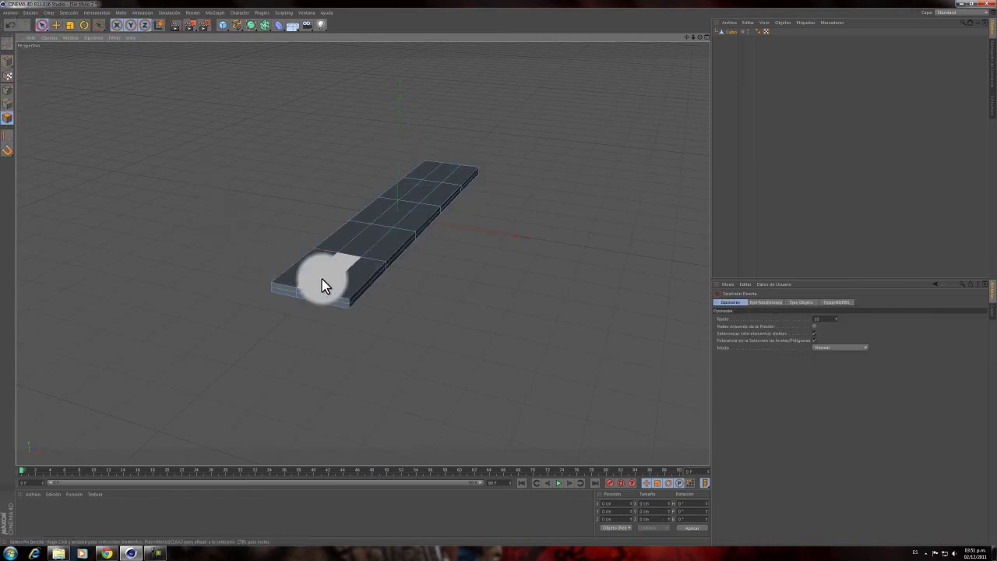
mouse_move(330, 276)
mouse_down()
mouse_move(363, 229)
mouse_move(439, 178)
mouse_move(427, 179)
mouse_up()
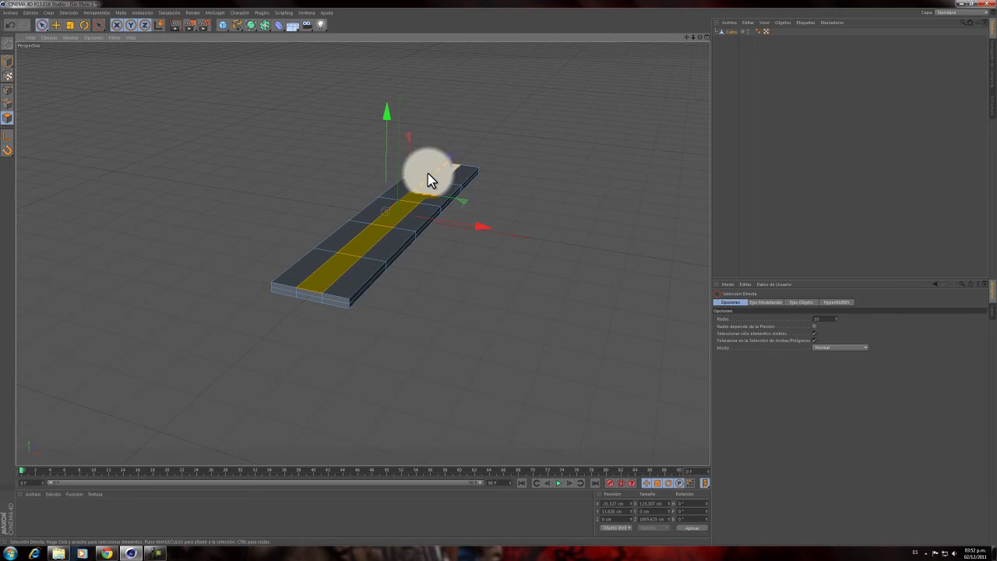
right_click(496, 151)
click(500, 290)
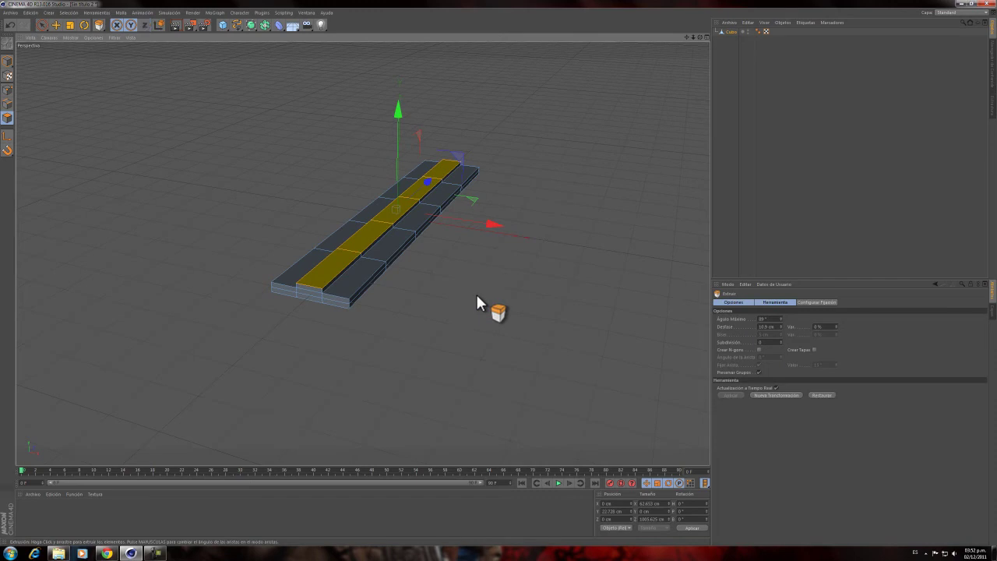
drag(439, 272, 333, 127)
key(super)
key(super)
key(ctrl+z)
Step: Add the middle strip of polygons on the plank's underside to the upper strip's selection
click(43, 25)
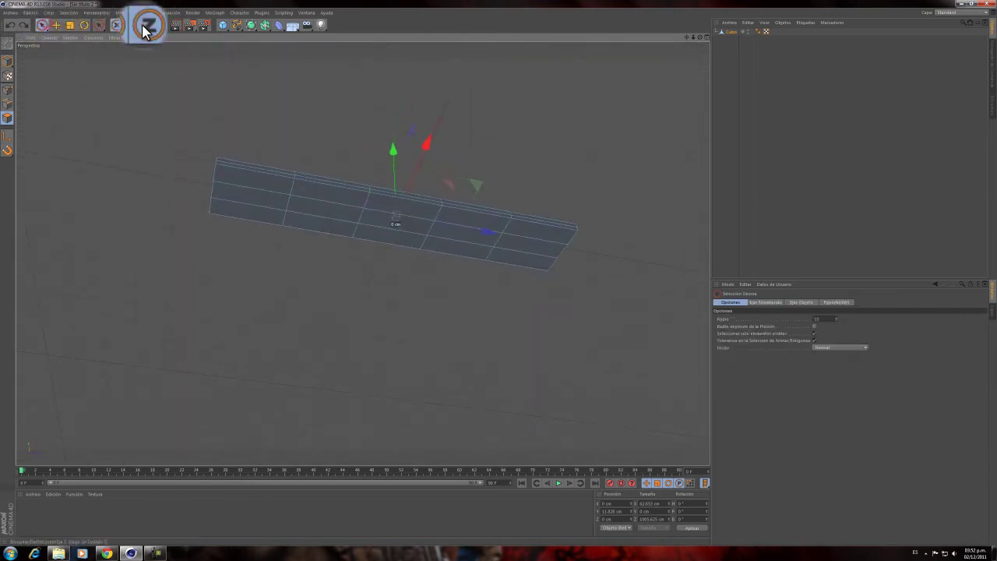
click(247, 176)
mouse_move(284, 209)
mouse_down()
mouse_move(461, 234)
mouse_move(514, 255)
mouse_move(530, 244)
mouse_move(510, 227)
mouse_move(642, 314)
mouse_move(550, 221)
mouse_move(544, 272)
mouse_move(545, 263)
mouse_move(501, 265)
mouse_up()
key(super)
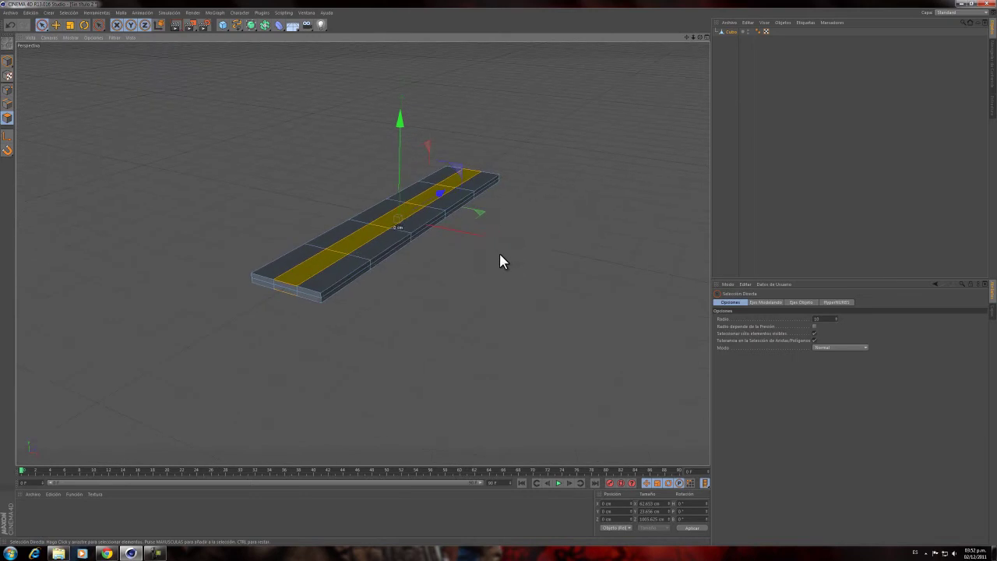
Step: Extrude the upper and lower middle strips outward together by about 32.8 cm
drag(98, 24, 121, 58)
mouse_move(499, 270)
mouse_down()
mouse_move(510, 268)
mouse_move(501, 273)
mouse_up()
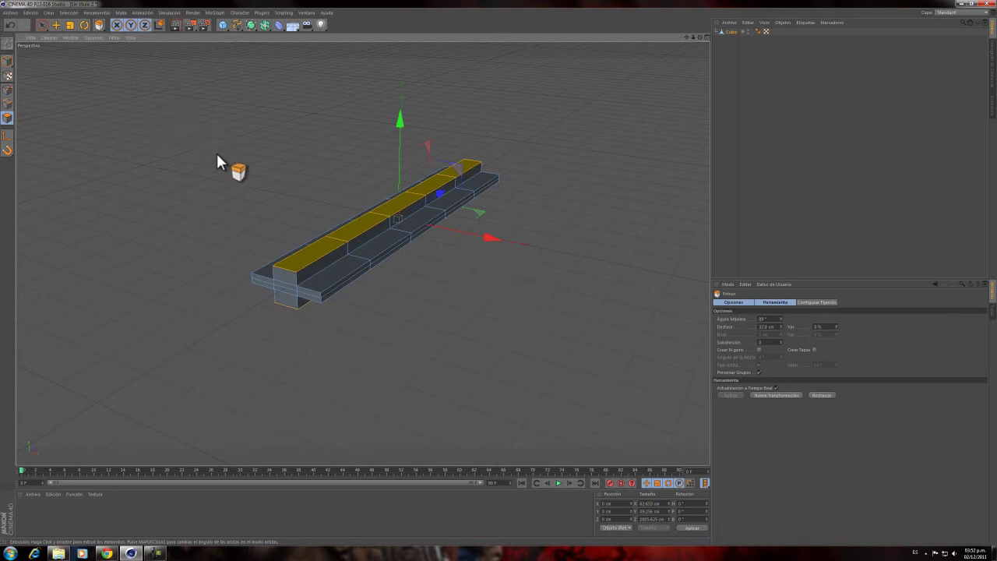
drag(220, 155, 346, 173)
key(ctrl+z)
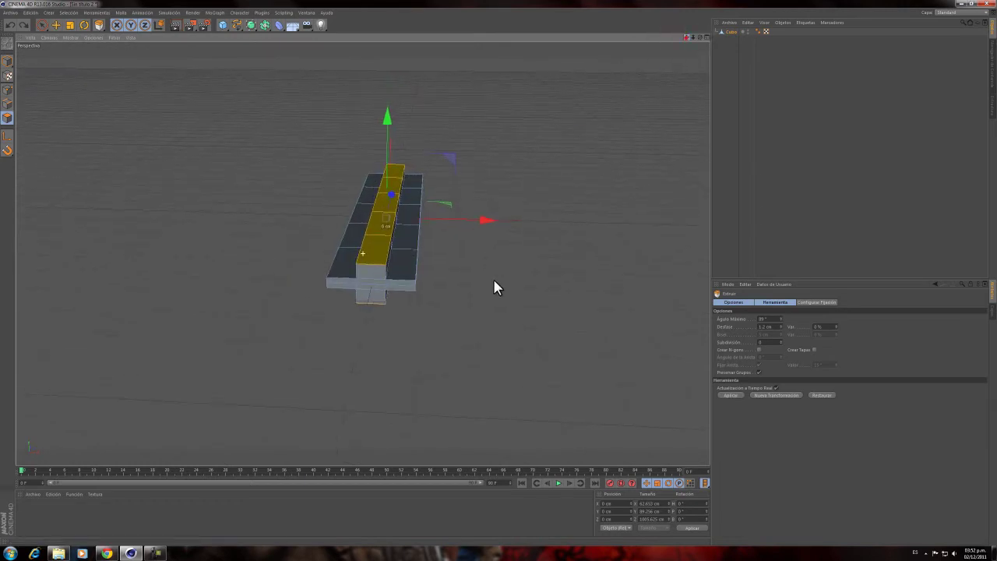
Step: Add an Afilar (taper) deformer and make it a child of the cube object
scroll(498, 274, up, 3)
click(278, 25)
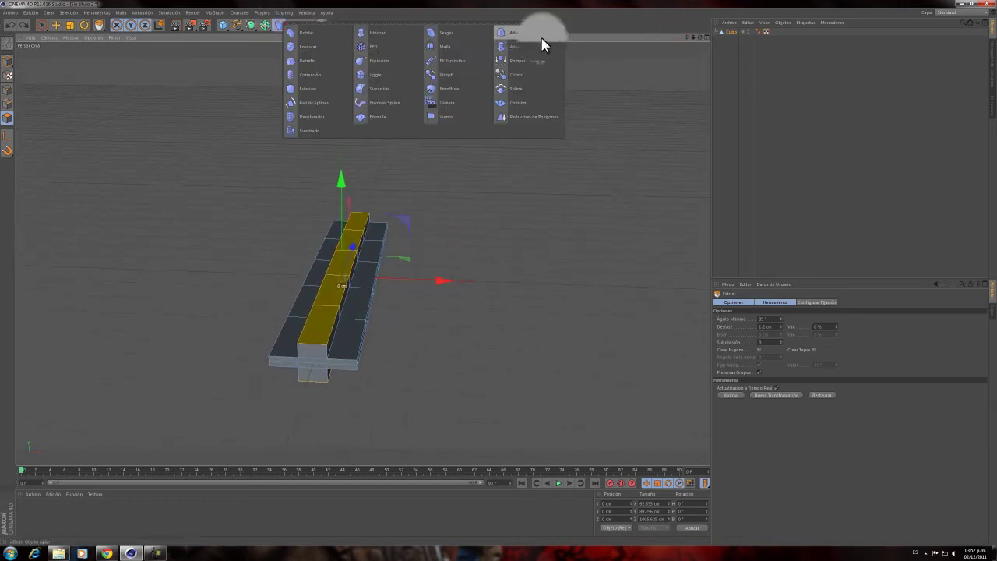
click(543, 47)
click(42, 25)
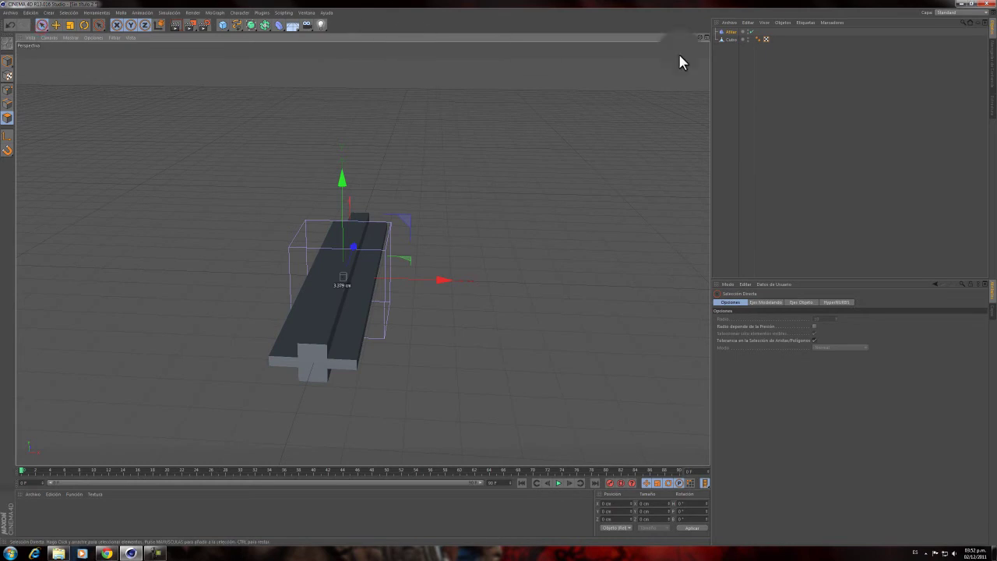
drag(730, 33, 732, 38)
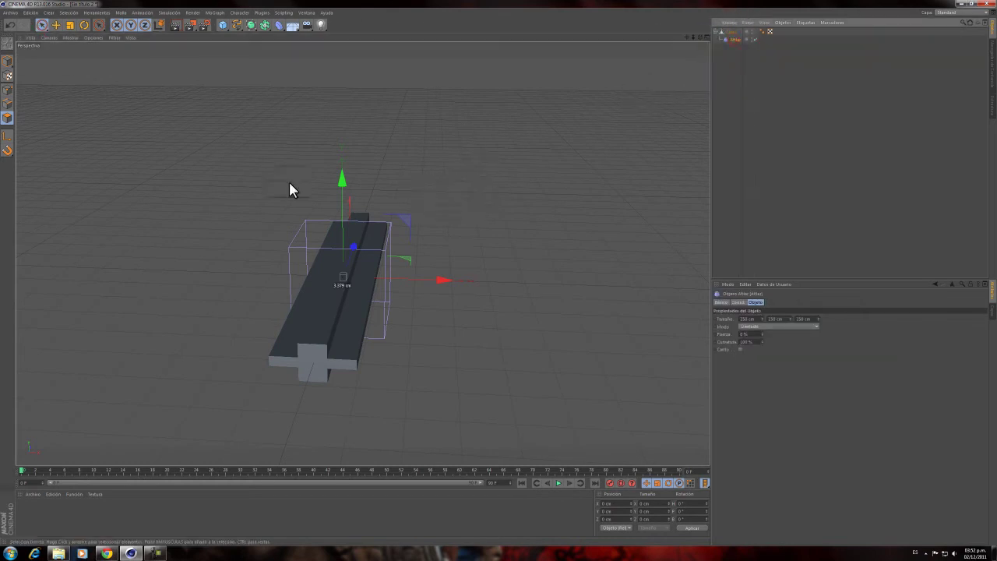
Step: Rotate the Afilar deformer 90° in pitch so that it points along the blade's length
click(8, 61)
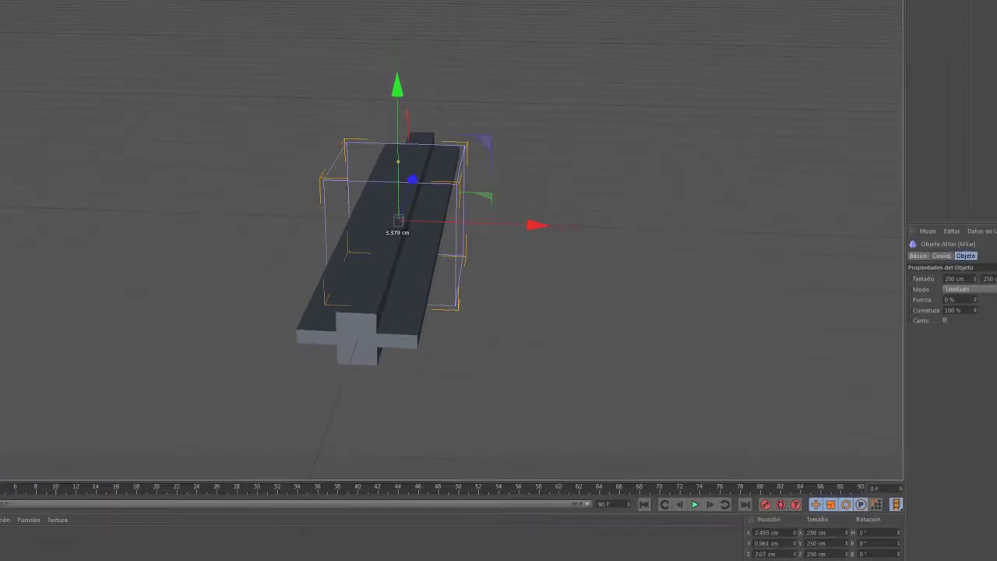
key(r)
drag(371, 216, 380, 345)
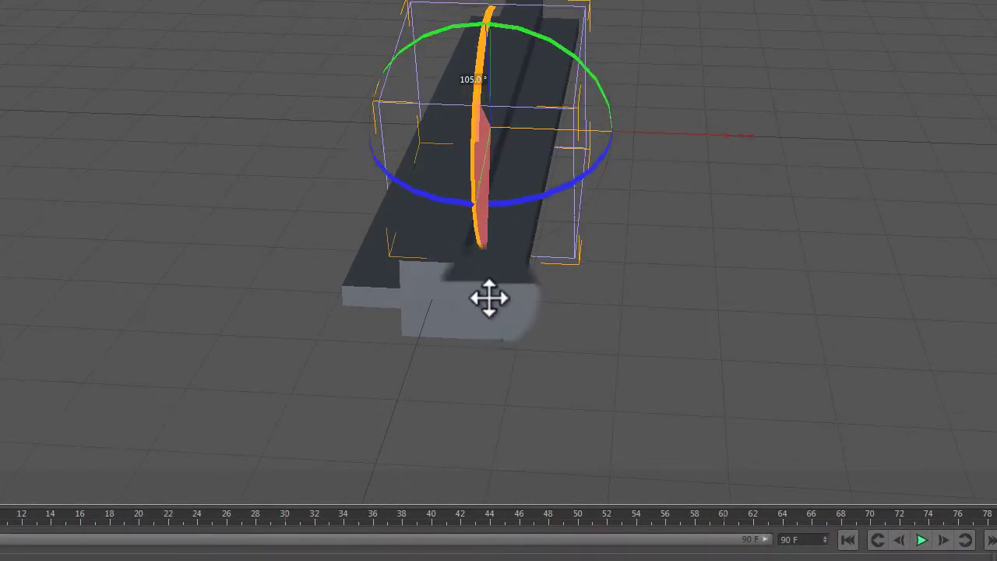
drag(490, 297, 492, 274)
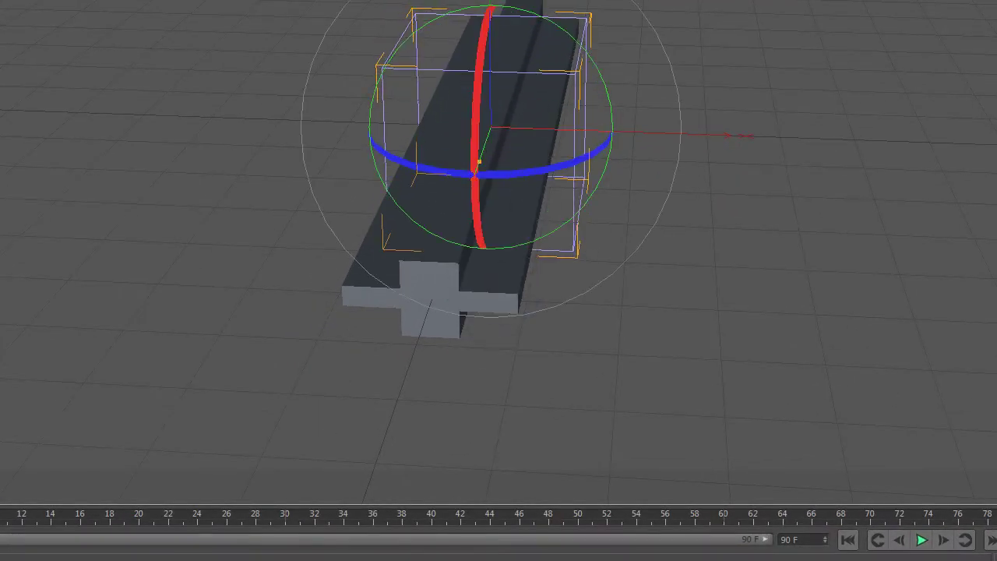
Step: Move the Afilar deformer to the blade's front end, at Z about -382 cm, and increase its taper until the blade ends in a point
key(e)
alt+drag(404, 138, 265, 127)
drag(401, 173, 71, 294)
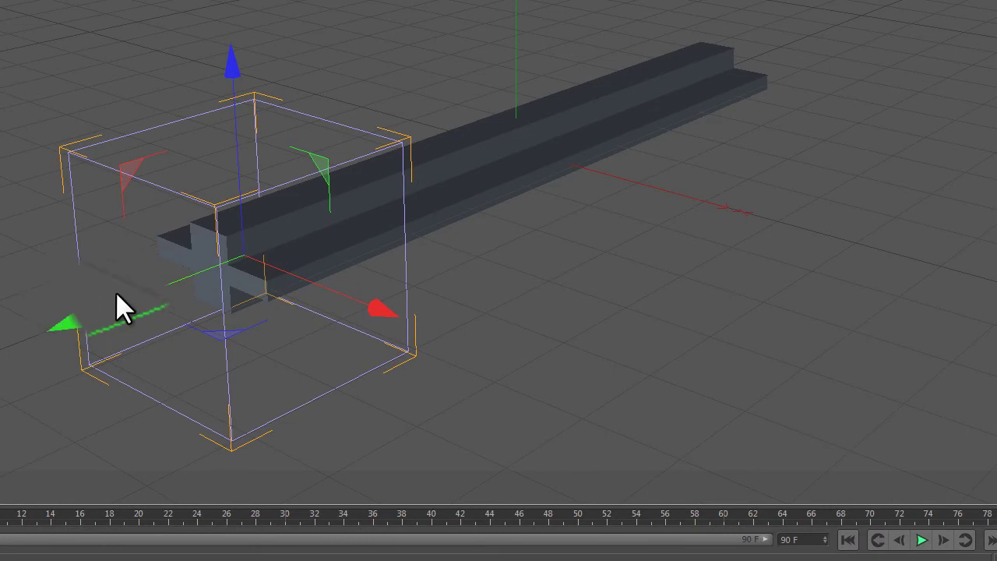
drag(151, 286, 207, 285)
drag(47, 326, 124, 303)
drag(516, 189, 463, 150)
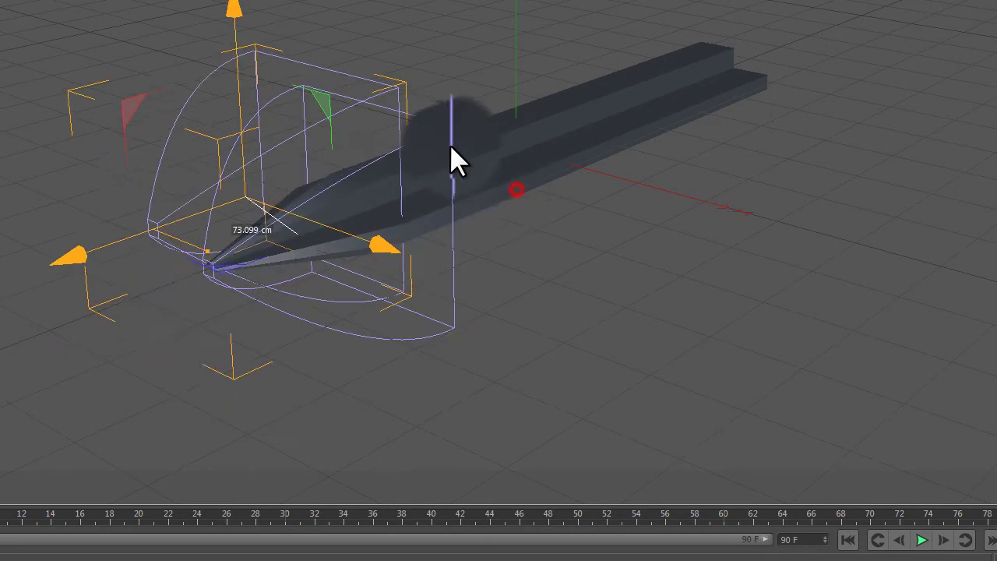
key(ctrl+z)
Step: Select the cross-shaped end polygons of the cube object at the end opposite the tapered tip
alt+drag(481, 194, 622, 281)
alt+drag(543, 146, 548, 57)
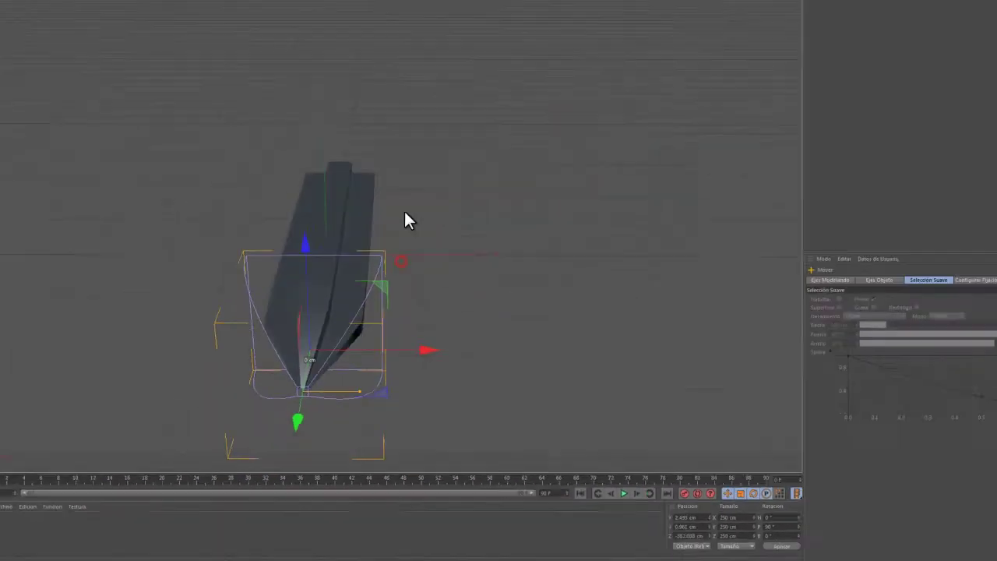
alt+drag(405, 211, 411, 241)
alt+drag(680, 34, 457, 145)
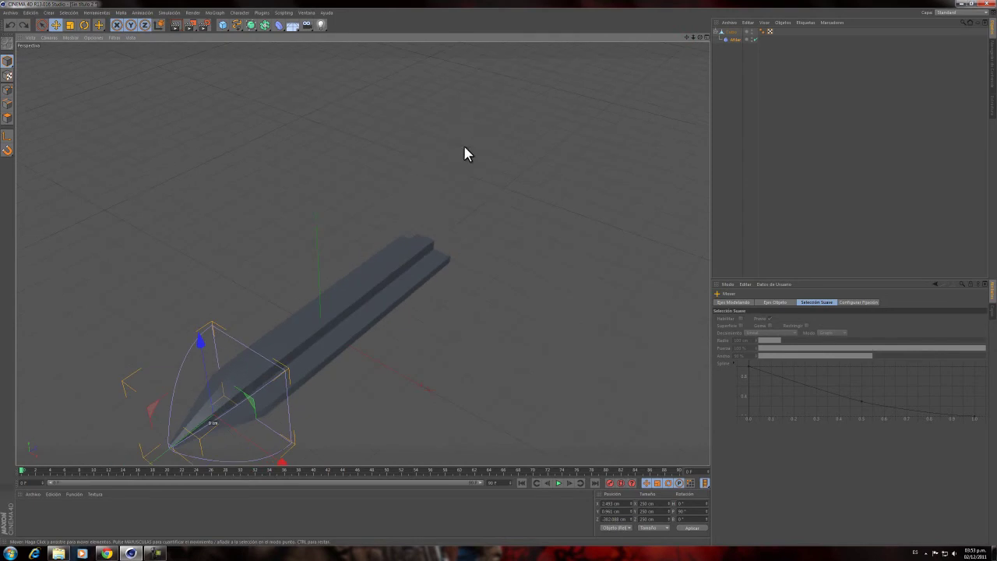
alt+drag(438, 196, 501, 226)
click(427, 267)
click(730, 32)
alt+drag(530, 175, 655, 67)
drag(686, 34, 549, 185)
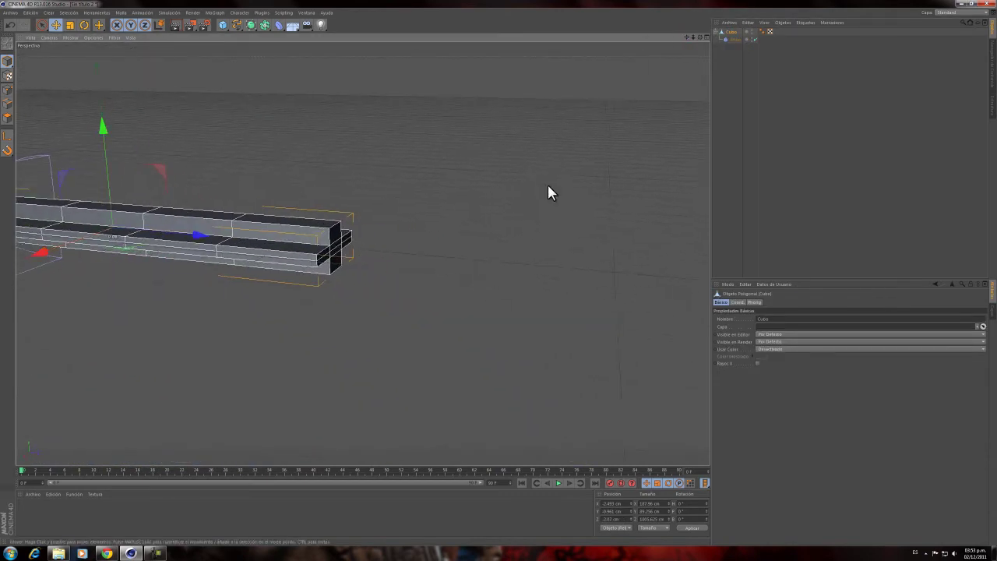
click(6, 117)
click(43, 25)
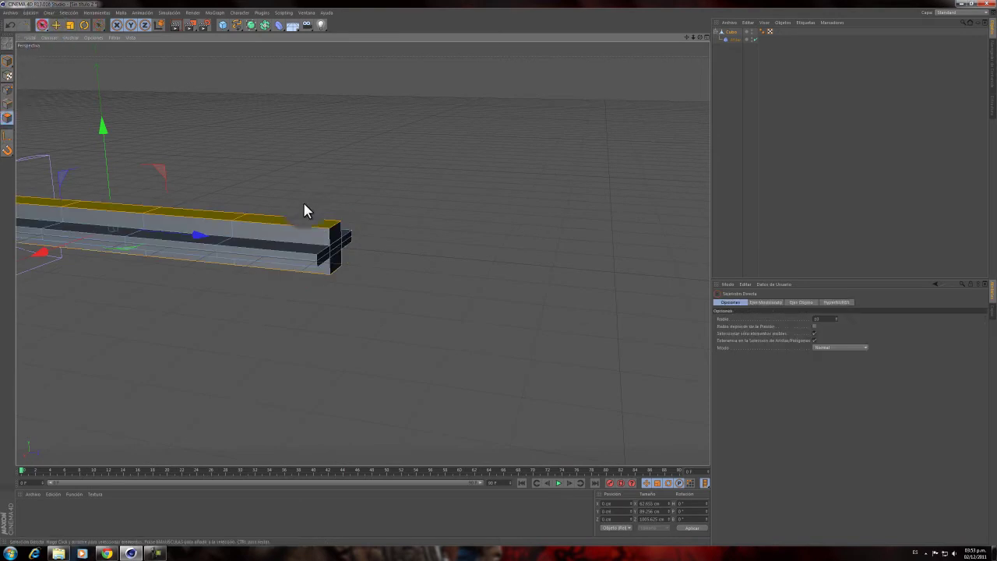
click(335, 257)
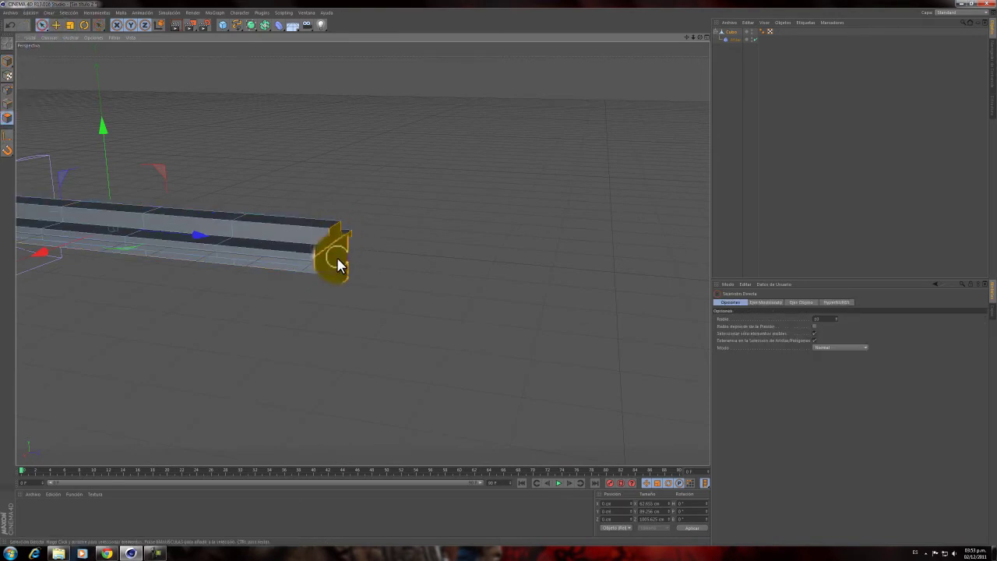
Step: Scale the selected end polygons up to about 376 cm in X and 179 cm in Y to flare the blade's base
key(t)
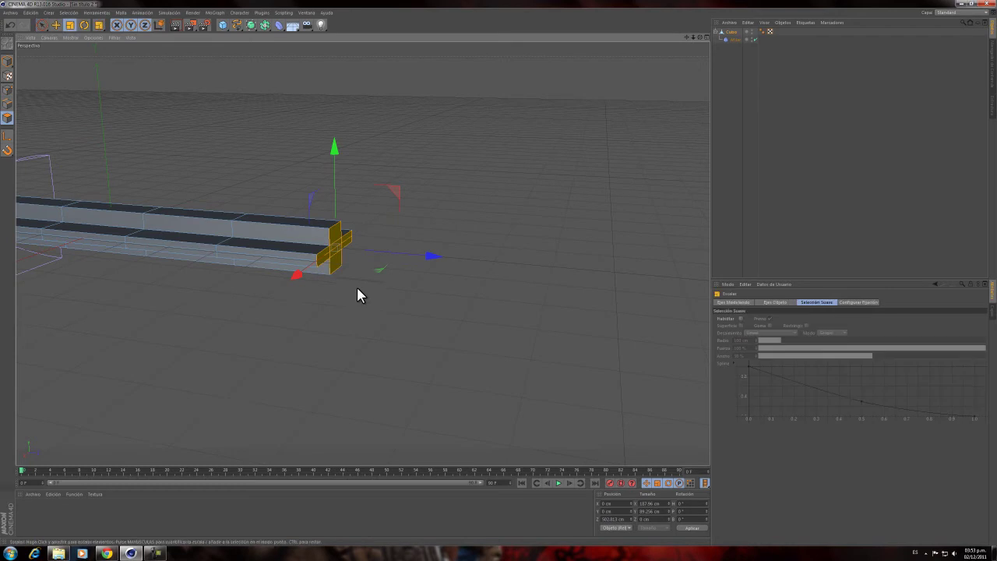
drag(355, 293, 614, 226)
scroll(506, 235, down, 4)
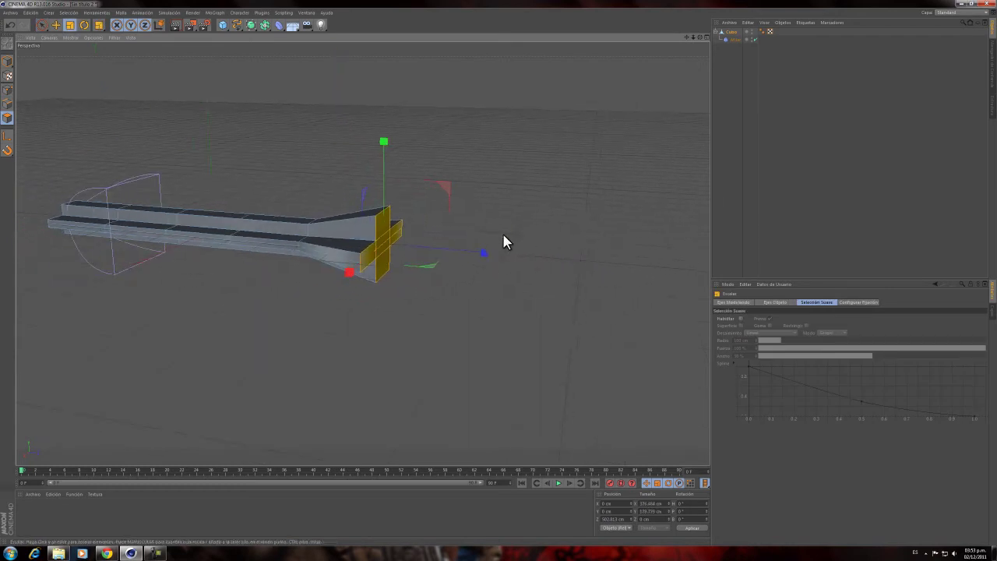
click(476, 306)
Step: Extrude the cross-shaped end polygons of the flared base by 173.6 cm along the blade's axis
alt+drag(459, 294, 708, 198)
alt+drag(568, 203, 290, 190)
right_click(437, 173)
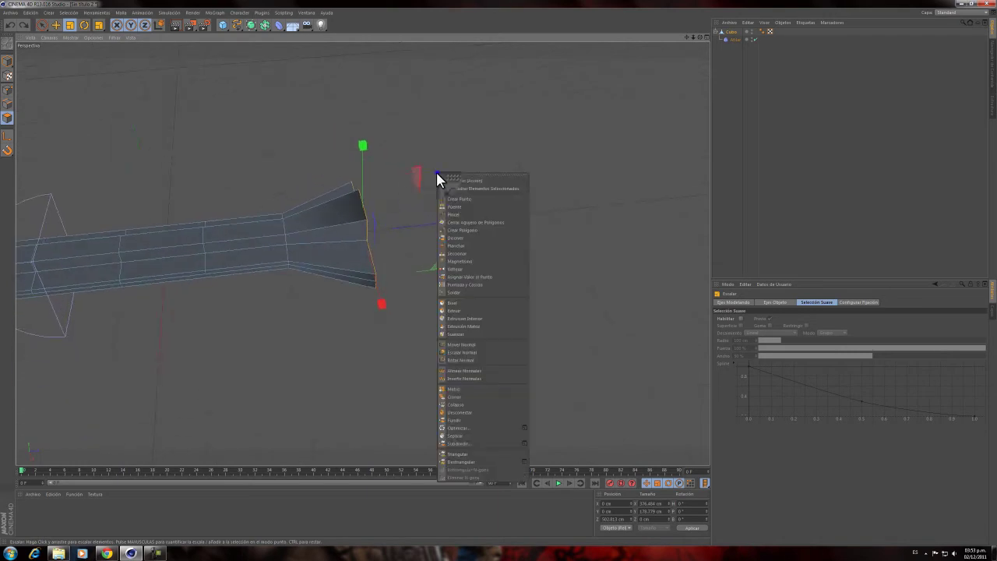
click(477, 315)
drag(503, 276, 453, 294)
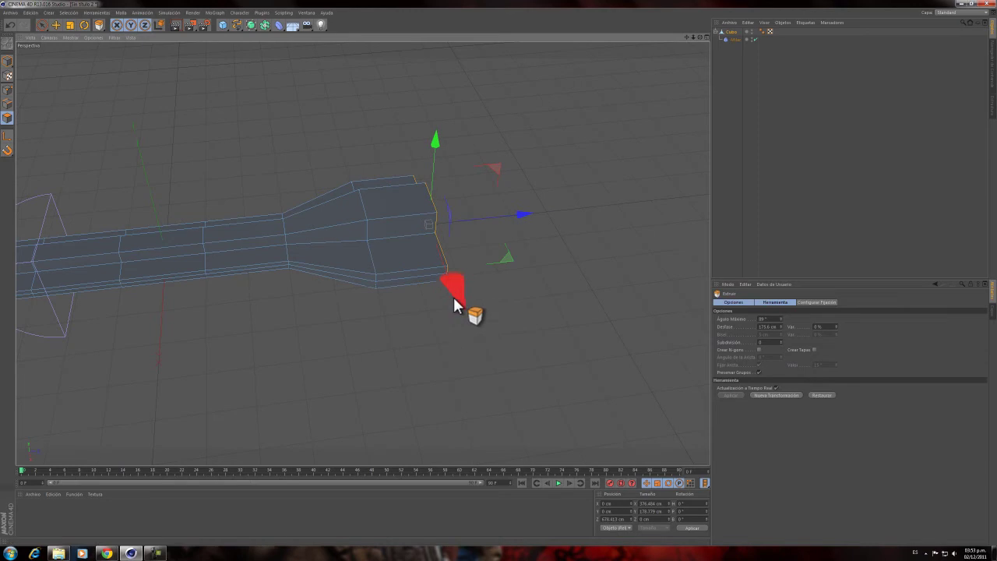
Step: Select the narrow outer side polygons on both sides of the newly extruded base block
click(42, 24)
click(406, 280)
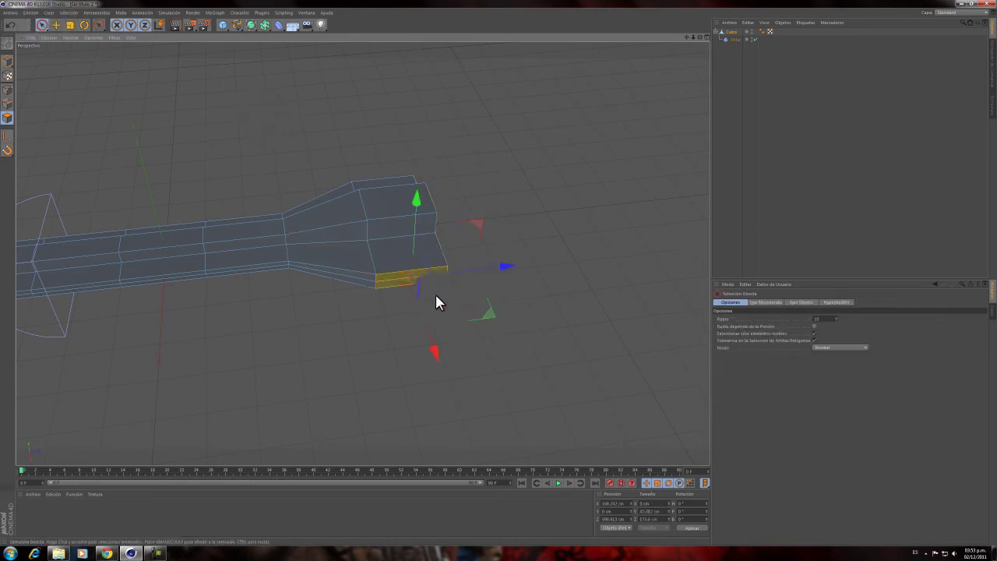
mouse_move(412, 282)
alt+mouse_down()
mouse_move(336, 262)
mouse_move(615, 252)
alt+mouse_up()
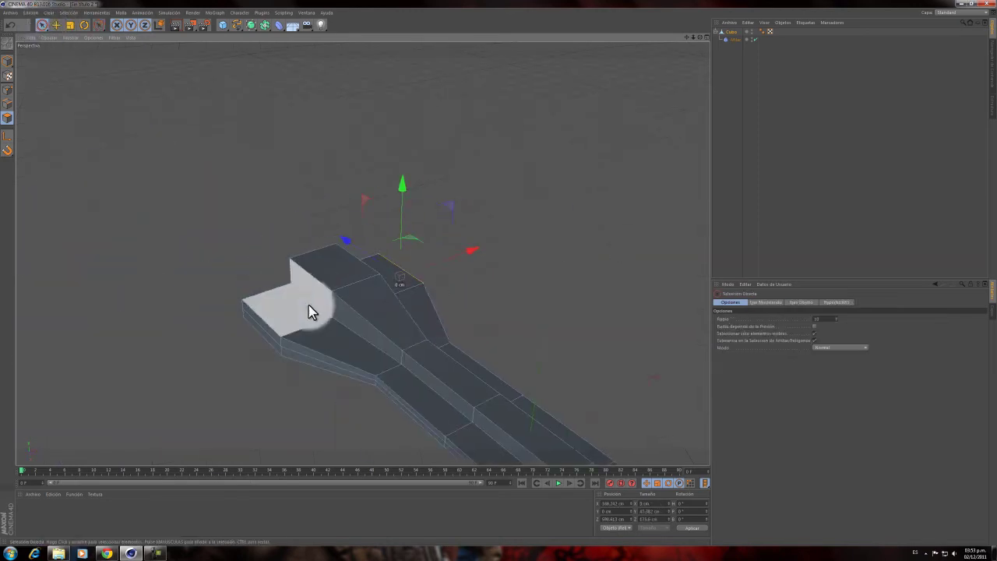
click(259, 333)
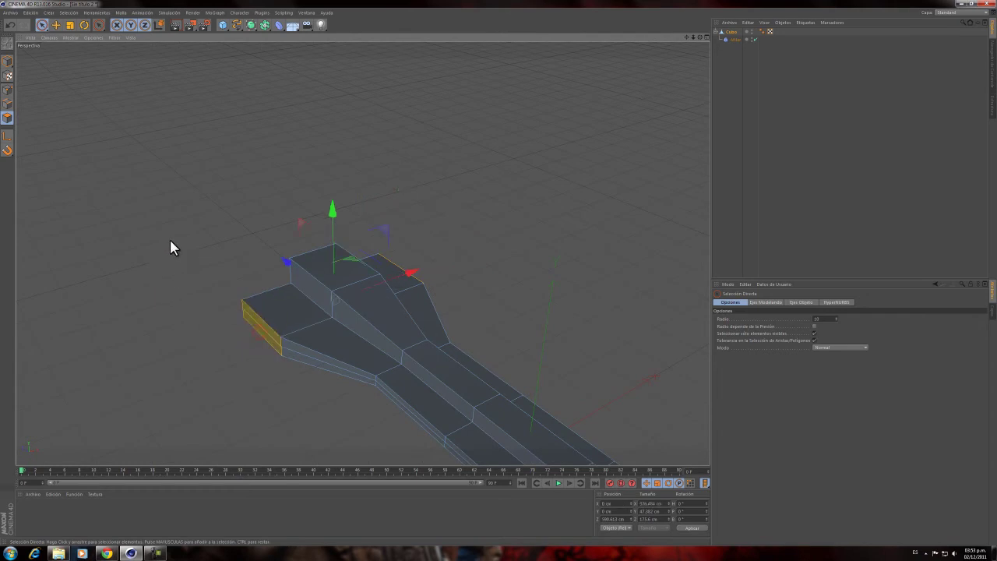
Step: Extrude the selected side polygons outward in three successive stages to form two guard arms spanning about 1435 cm in X
key(d)
drag(414, 279, 498, 283)
right_click(224, 342)
click(225, 378)
drag(282, 267, 334, 311)
scroll(333, 311, down, 3)
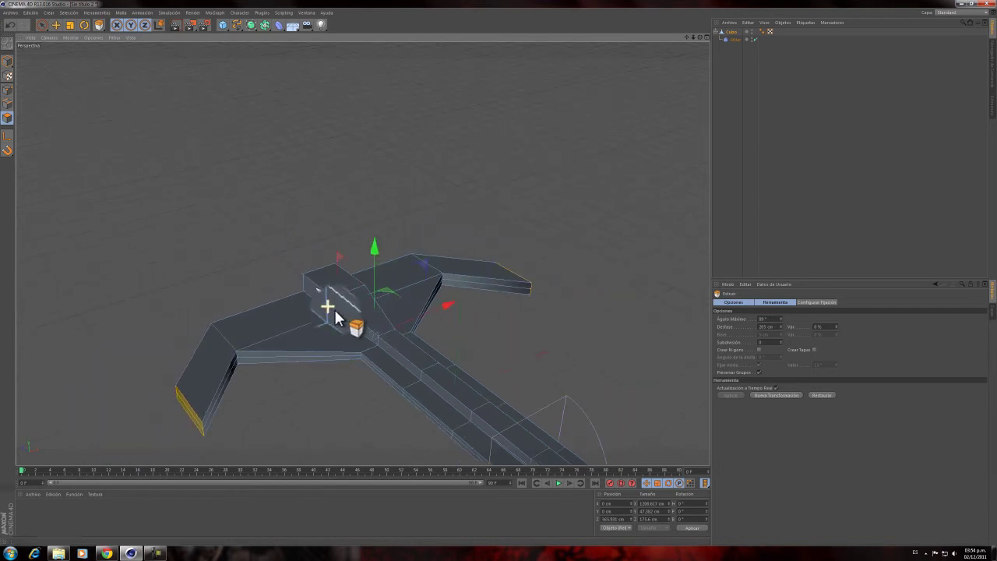
scroll(371, 346, down, 2)
alt+drag(372, 359, 375, 384)
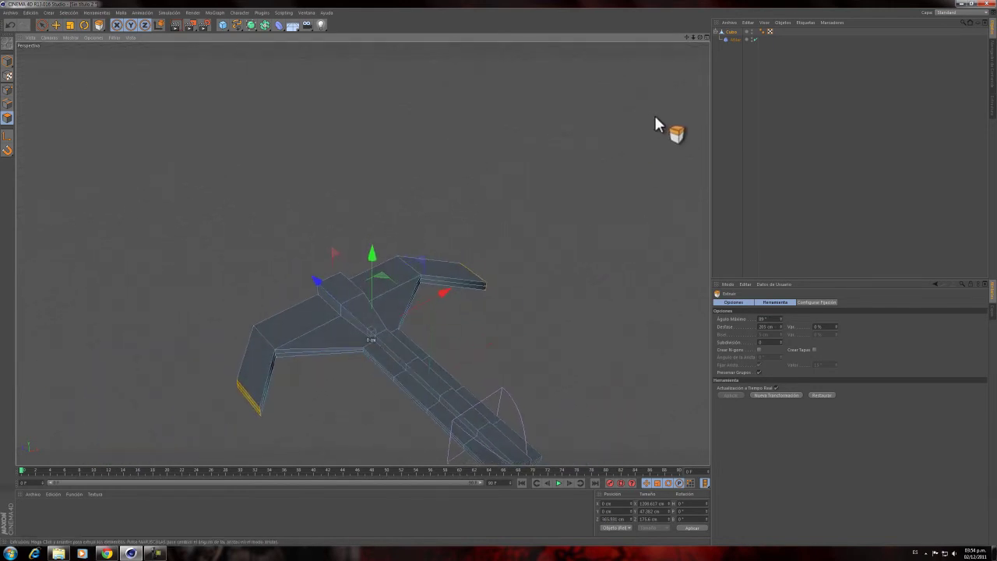
drag(686, 38, 498, 278)
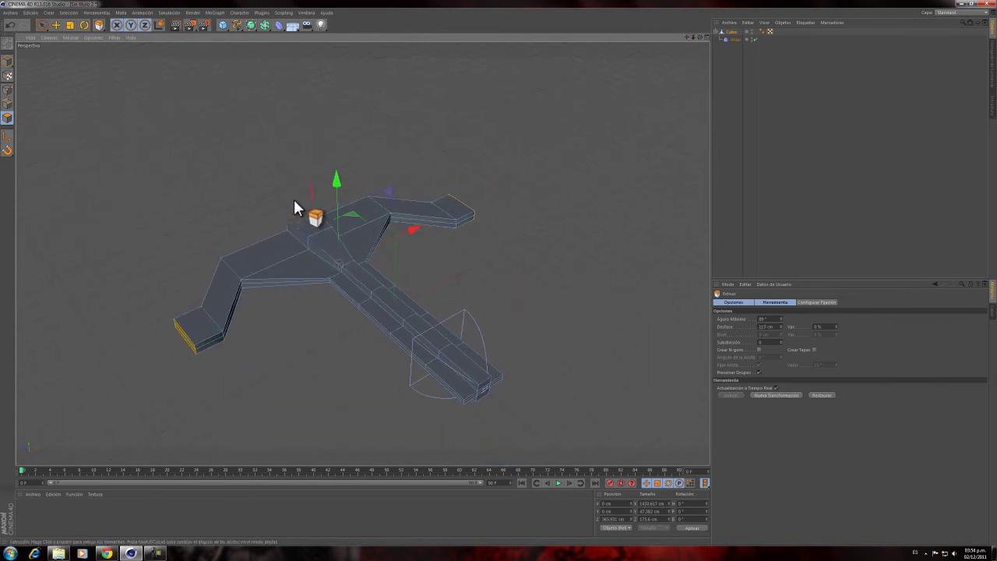
Step: Scale the end polygons of both guard arms down to about 73 cm in Z to narrow the tips
key(t)
drag(310, 241, 316, 267)
drag(287, 219, 307, 202)
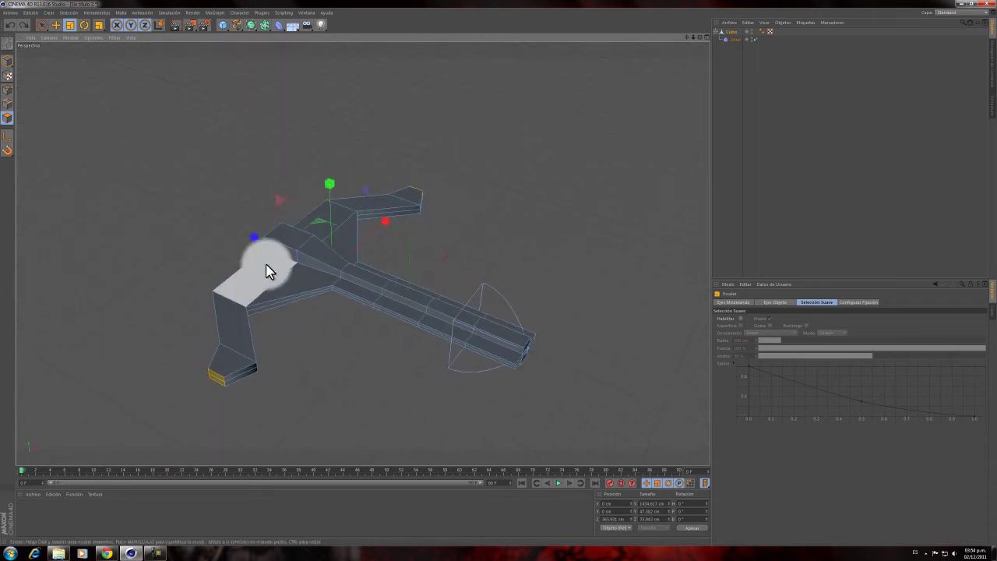
Step: Select the upper polygons of the two inner guard sections and inset them slightly with an inner extrusion
scroll(262, 251, up, 1)
click(42, 25)
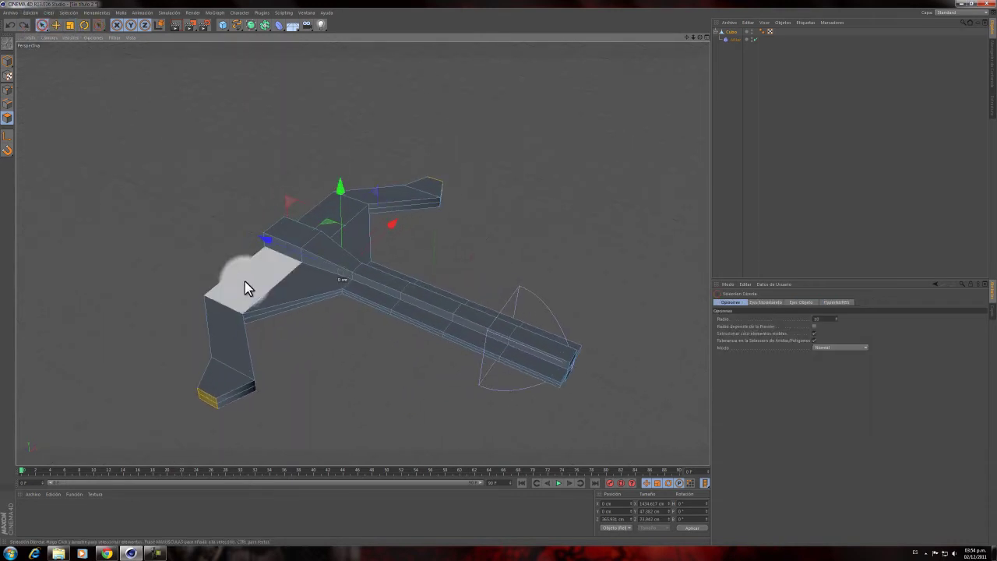
shift+click(328, 227)
right_click(447, 241)
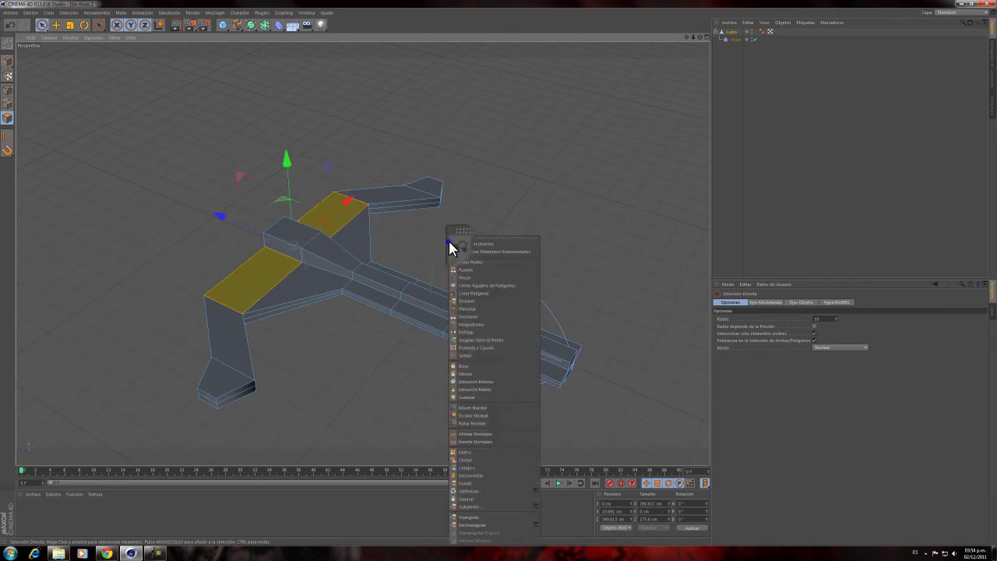
click(490, 382)
drag(495, 274, 499, 273)
Step: Extrude the two inset polygons upward to form raised panels on the guard, and clear the object selection
right_click(562, 264)
click(579, 375)
click(776, 180)
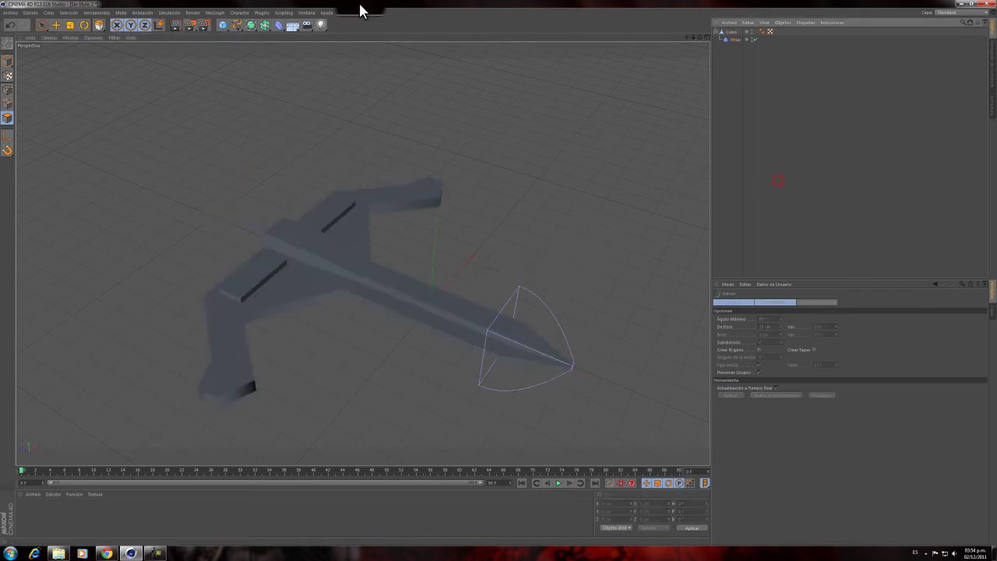
Step: Try smoothing the sword by adding a HyperNURBS and nesting the cube inside it, and undo the nesting
click(263, 27)
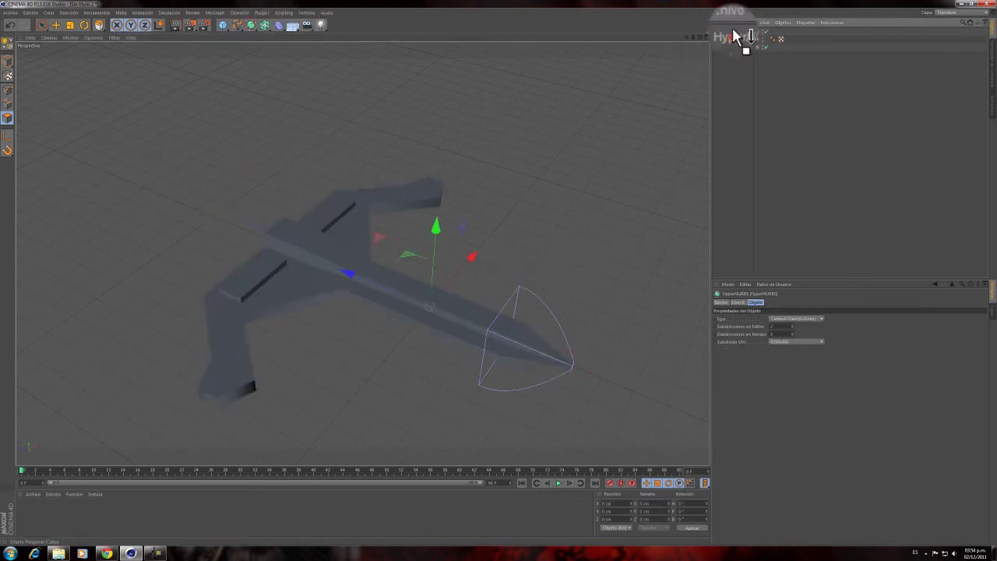
drag(737, 37, 735, 38)
click(750, 99)
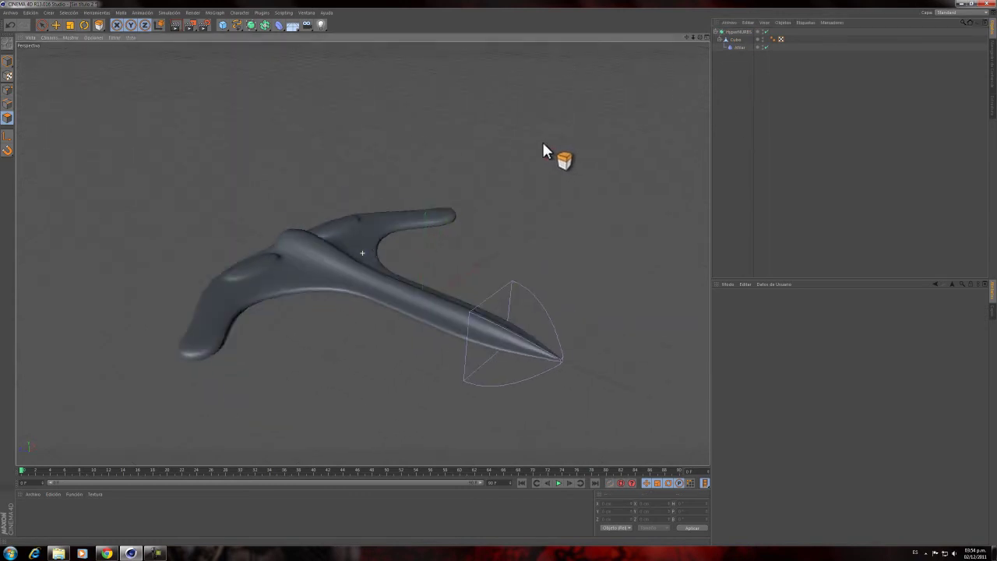
key(ctrl+z)
key(ctrl+z)
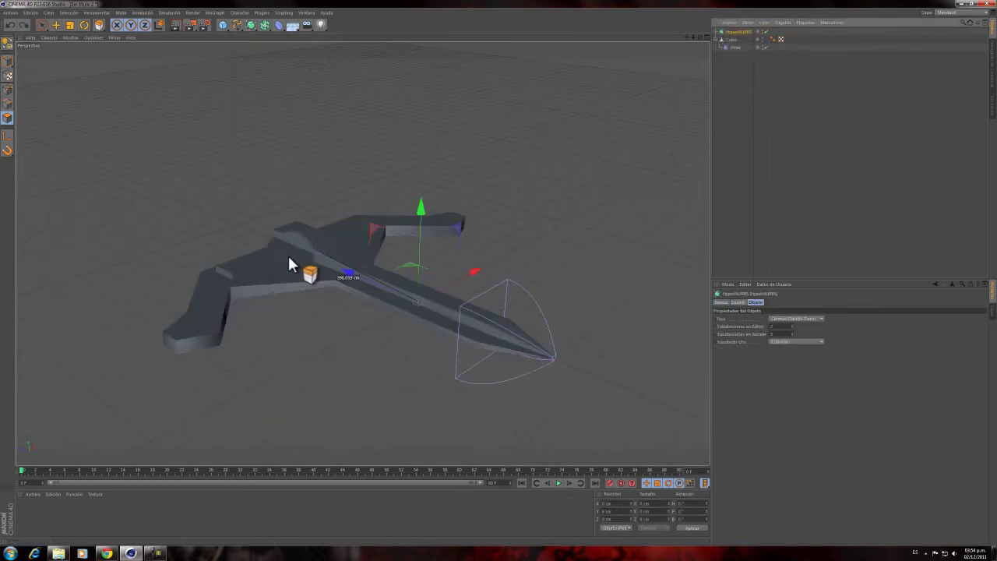
Step: Cut several edge loops across the middle sections of both guard arms with the Knife tool in loop mode
scroll(258, 273, up, 2)
alt+drag(314, 304, 379, 320)
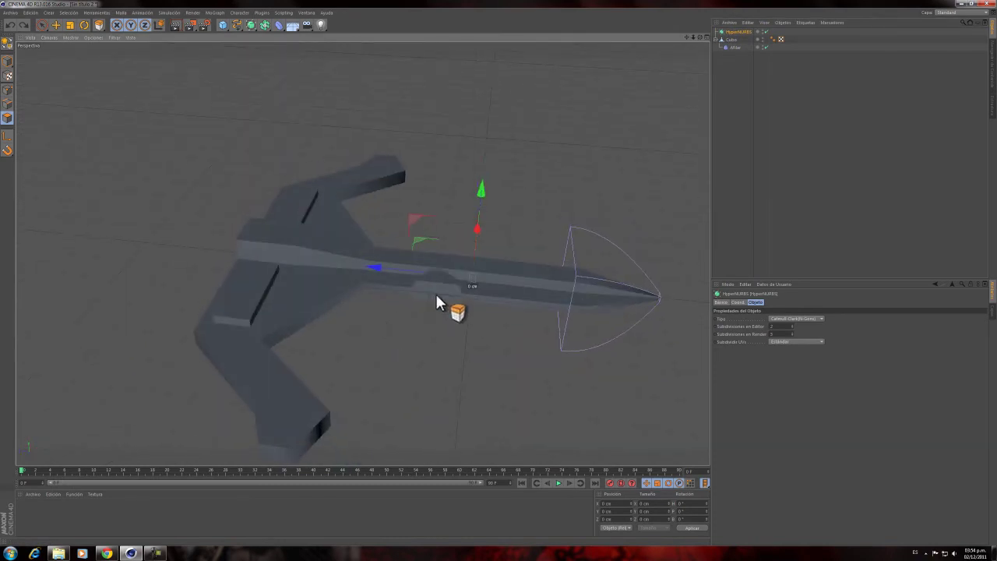
click(736, 47)
drag(732, 44, 142, 130)
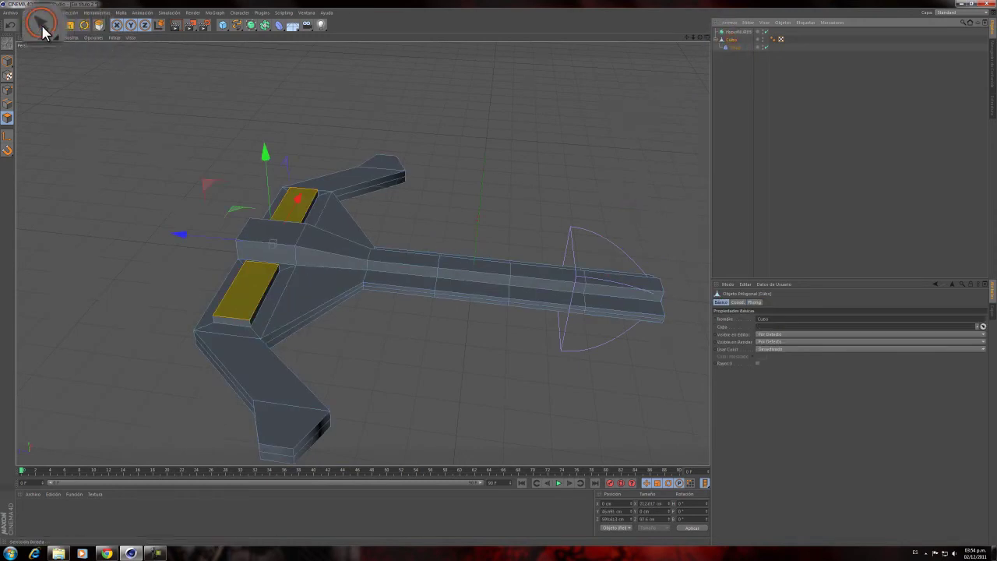
right_click(105, 112)
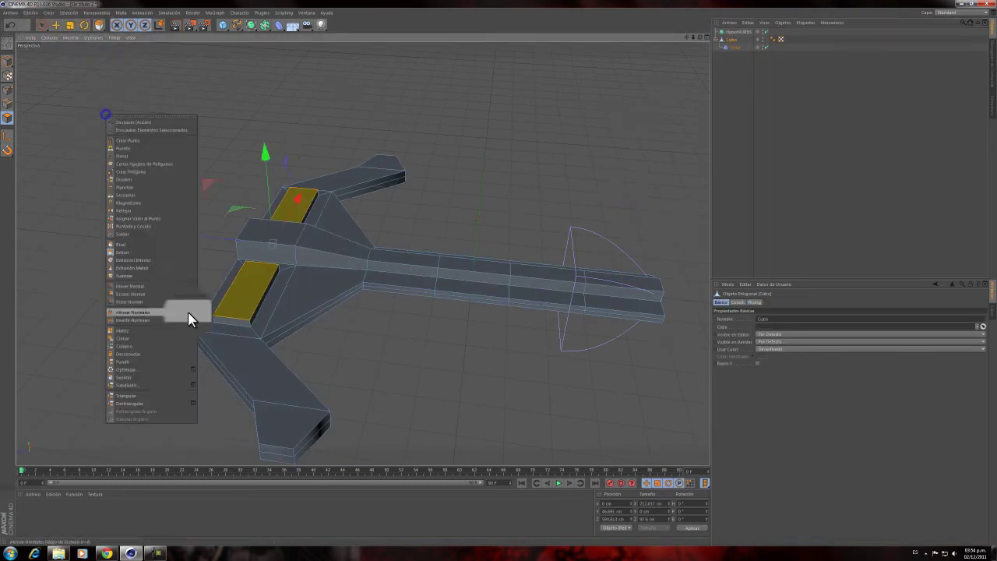
click(141, 195)
Step: Loop-select all the polygon bands between the new cuts on both guard arms
click(7, 89)
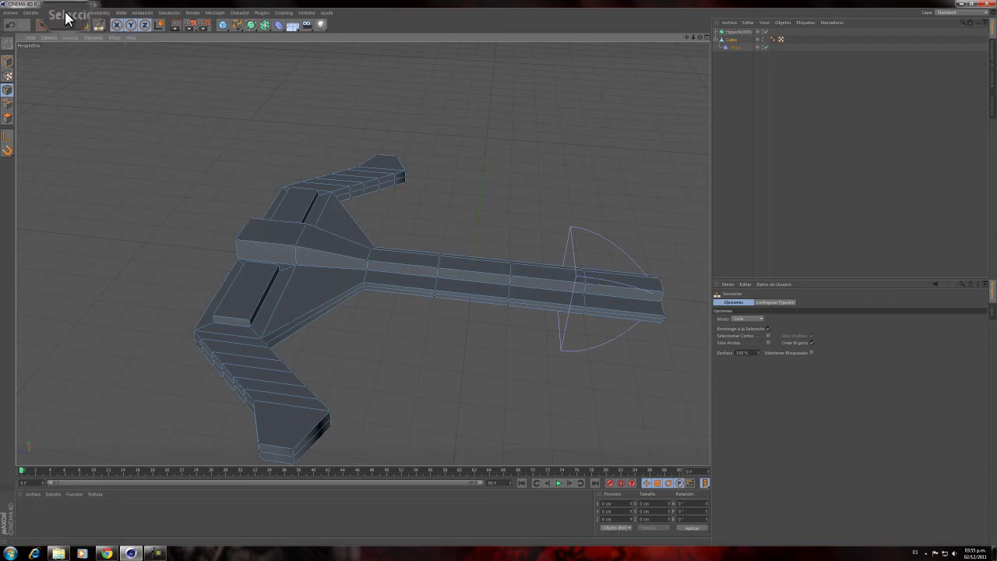
click(99, 12)
mouse_move(71, 14)
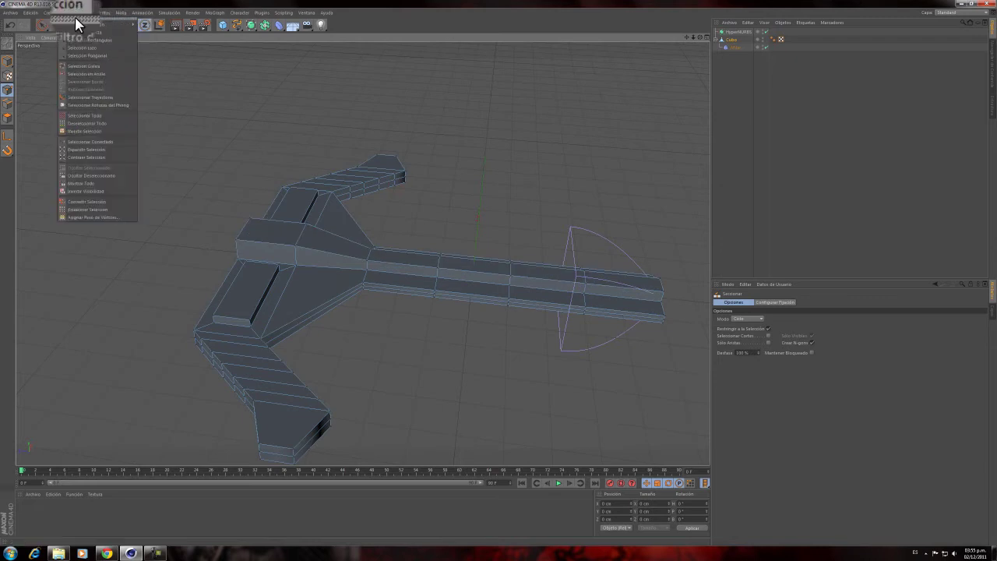
click(81, 67)
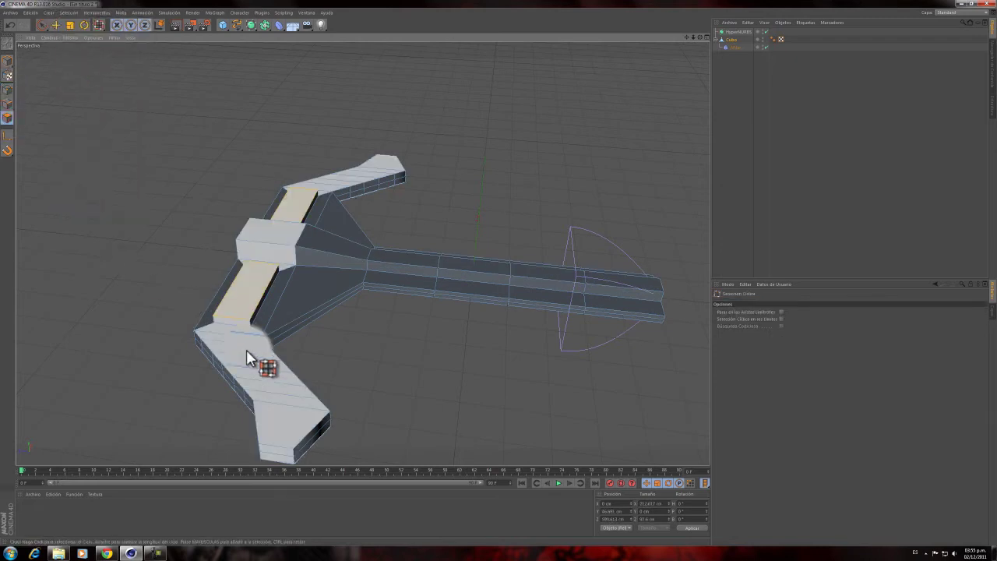
click(272, 352)
shift+click(286, 368)
shift+click(299, 376)
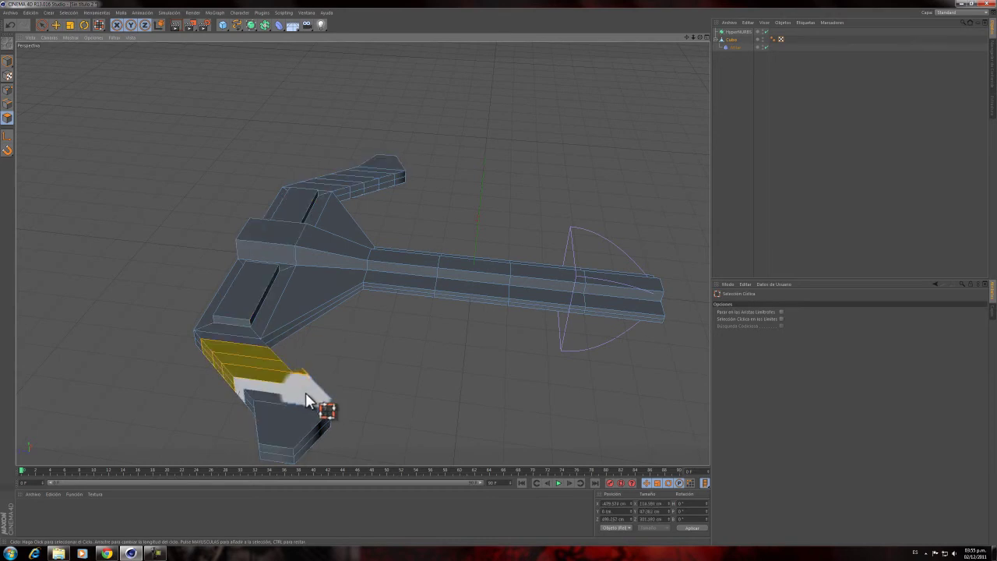
shift+click(311, 390)
key(ctrl+z)
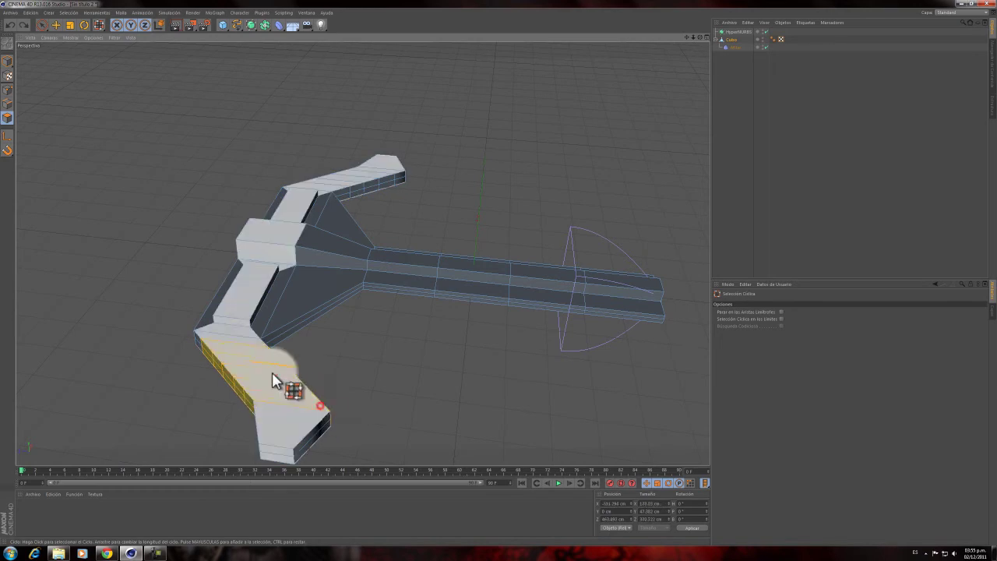
shift+click(360, 195)
mouse_move(359, 194)
shift+mouse_down()
mouse_move(401, 171)
mouse_move(437, 177)
shift+mouse_up()
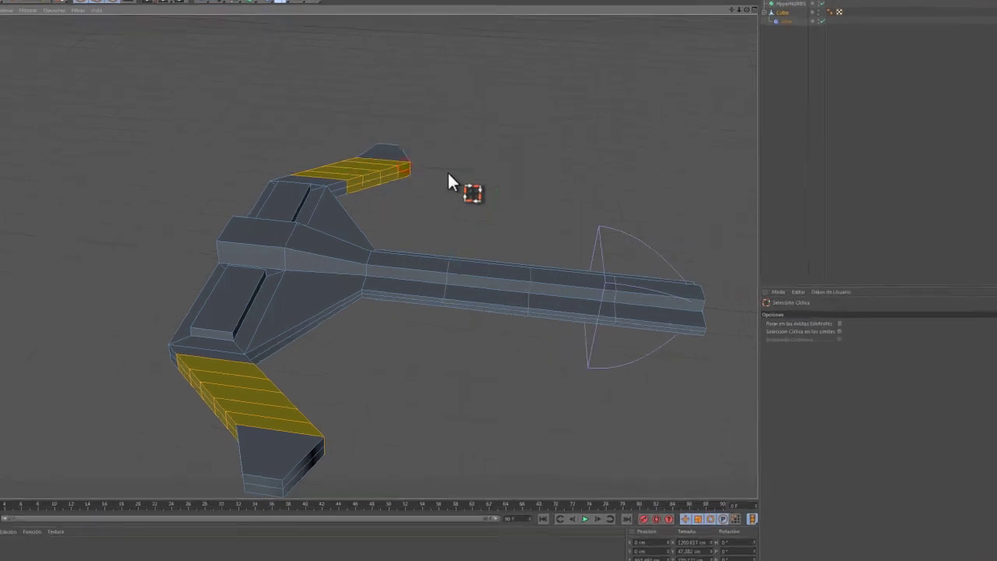
Step: Scale down the selected bands on both guard arms to narrow them and bend the arms into a curve
key(t)
mouse_move(521, 165)
mouse_down()
mouse_move(492, 166)
mouse_move(465, 184)
mouse_move(517, 166)
mouse_up()
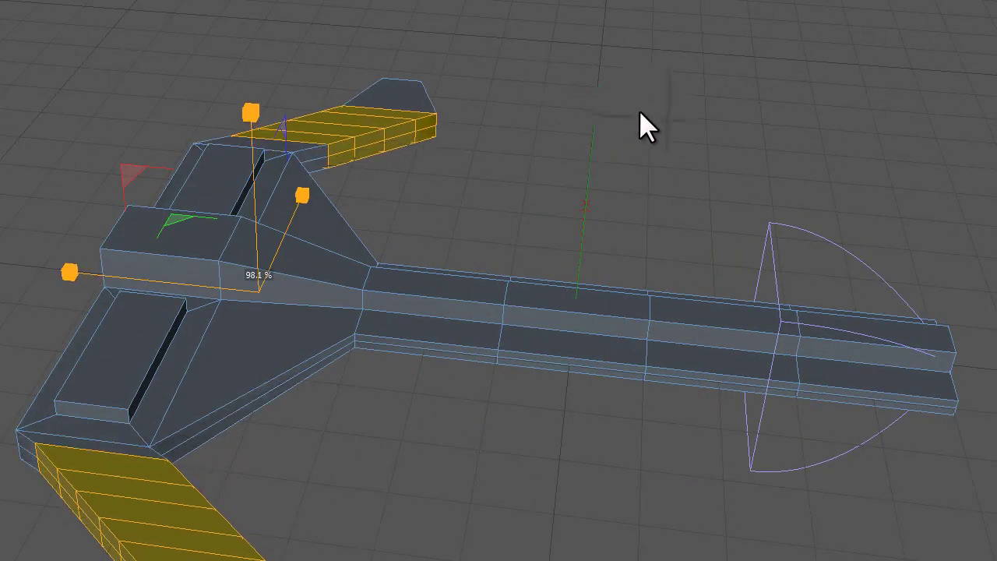
drag(639, 111, 639, 111)
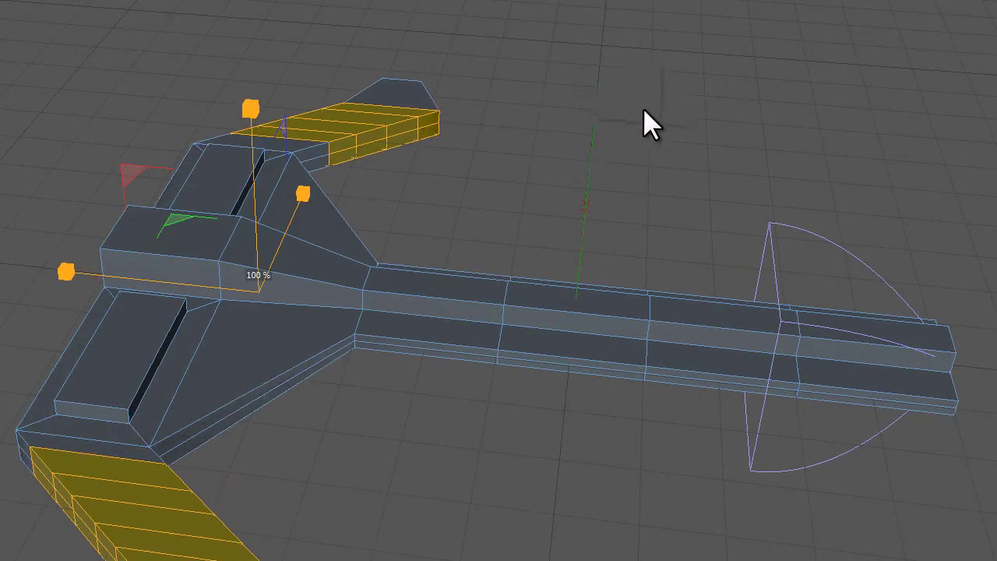
drag(67, 266, 175, 318)
middle_drag(237, 382, 198, 300)
drag(196, 291, 49, 294)
drag(173, 380, 206, 327)
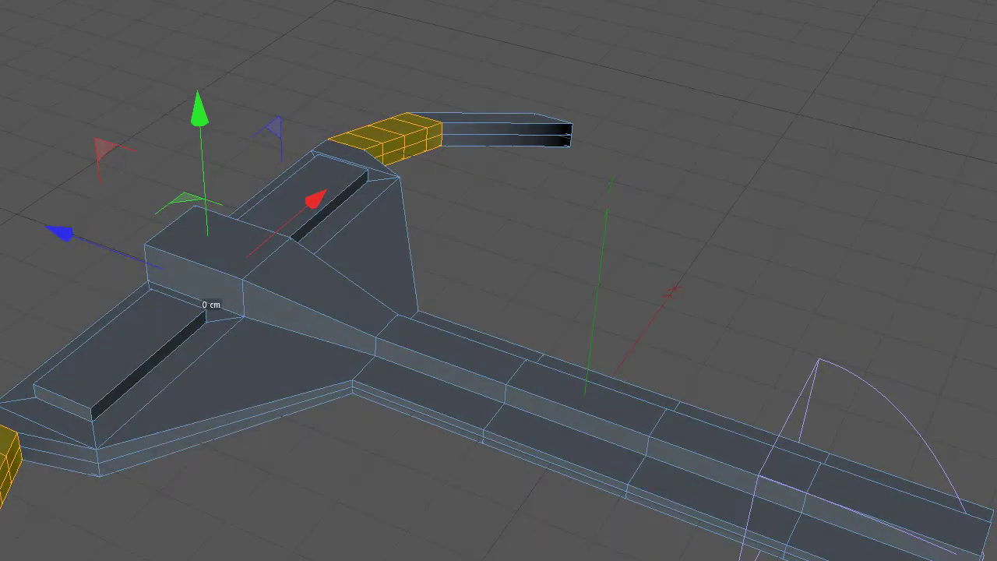
Step: Select the flared polygons between the blade and guard on both sides, including their edge faces and undersides
click(222, 432)
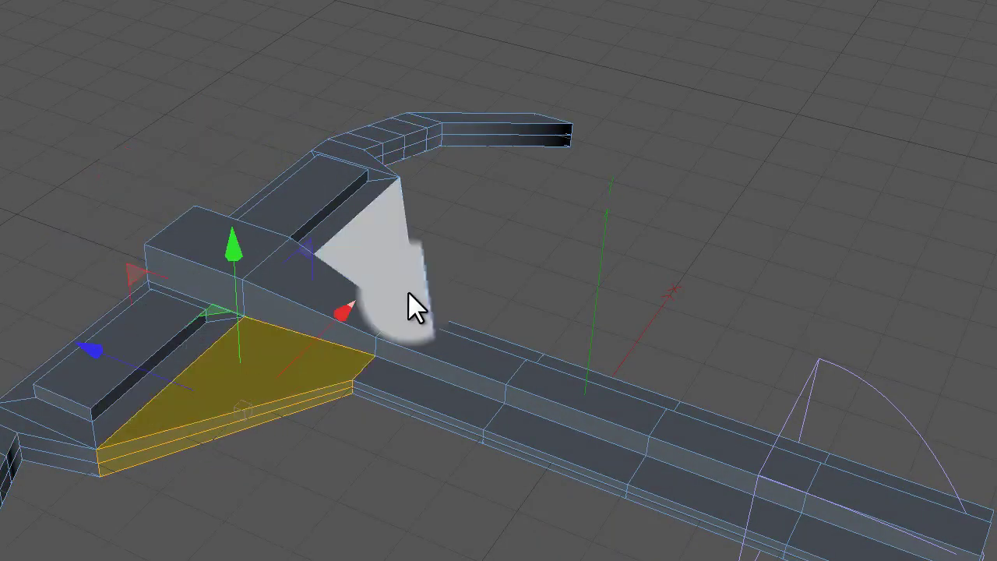
shift+click(393, 269)
alt+drag(440, 274, 367, 156)
shift+click(583, 373)
shift+click(250, 364)
alt+drag(593, 477, 576, 421)
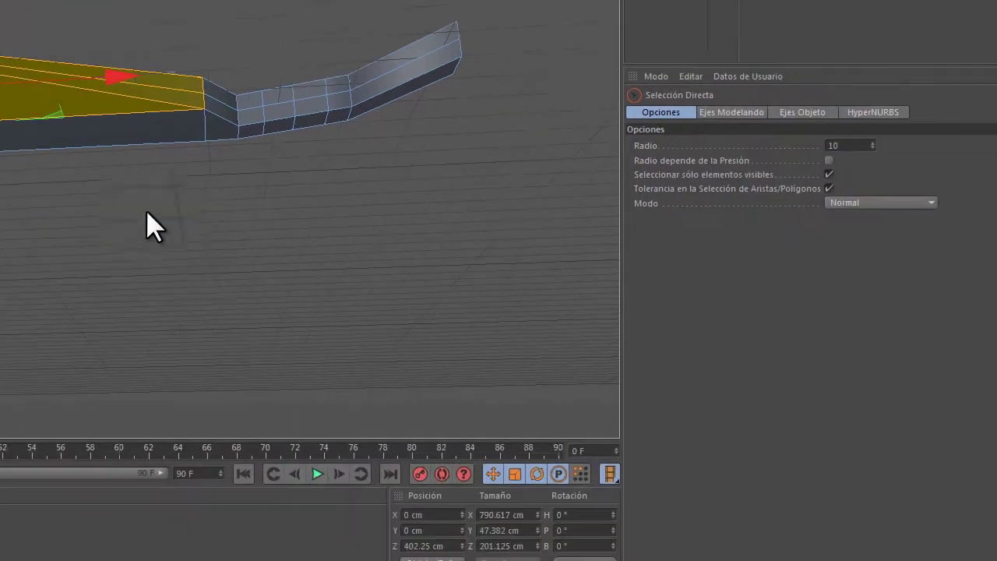
Step: Scale the selected flare polygons down to about 609 cm in X, and clear the object selection
alt+drag(94, 145, 232, 282)
key(t)
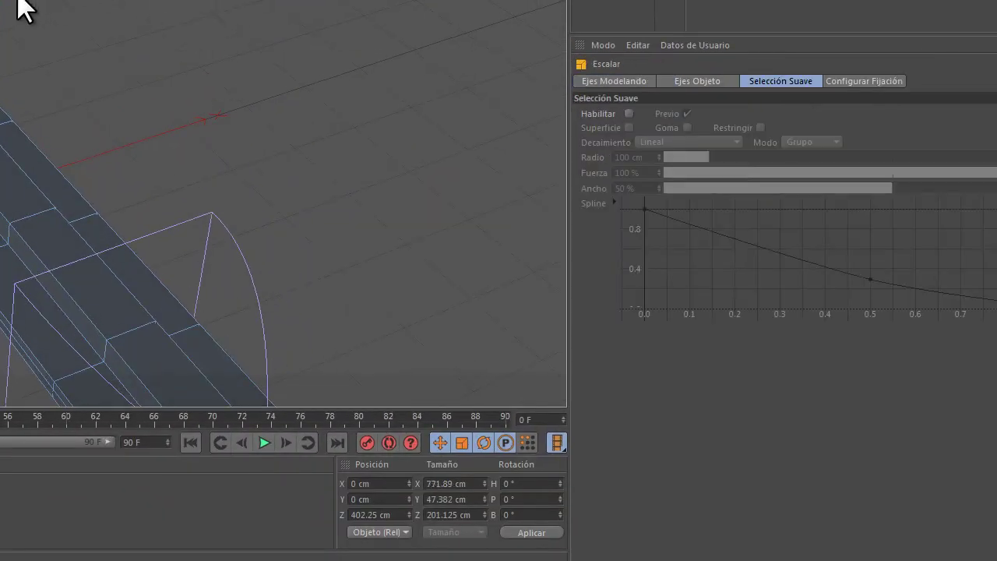
drag(204, 113, 466, 253)
click(752, 202)
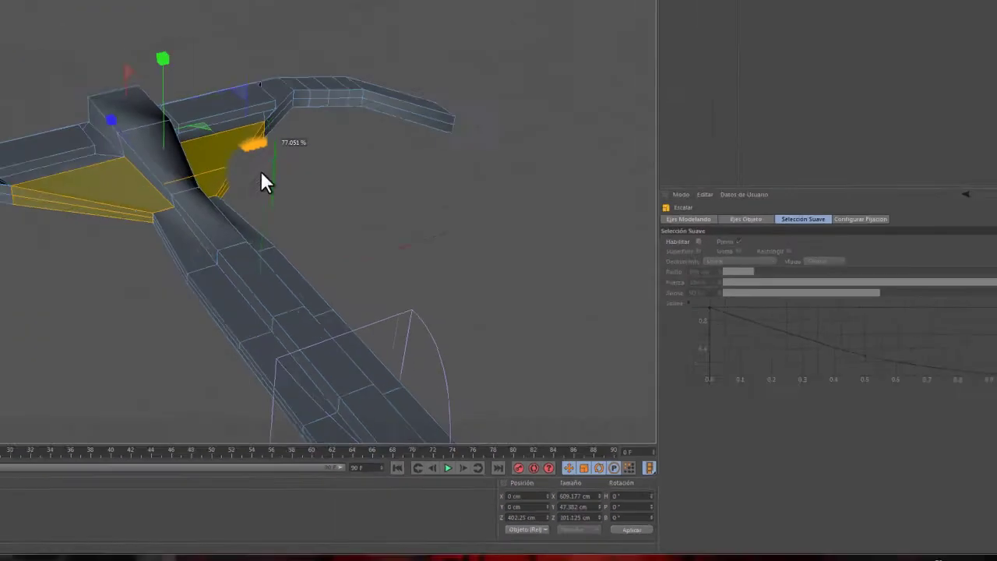
alt+drag(510, 224, 664, 278)
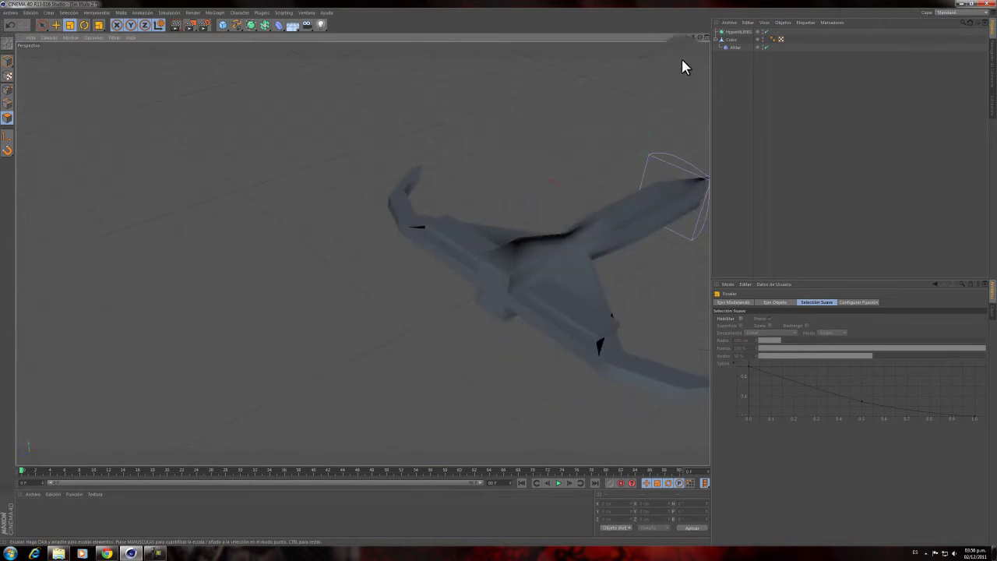
drag(688, 38, 475, 273)
Step: Delete the unused HyperNURBS object and reselect the cube with the Live Selection tool active
click(727, 48)
click(729, 35)
click(730, 40)
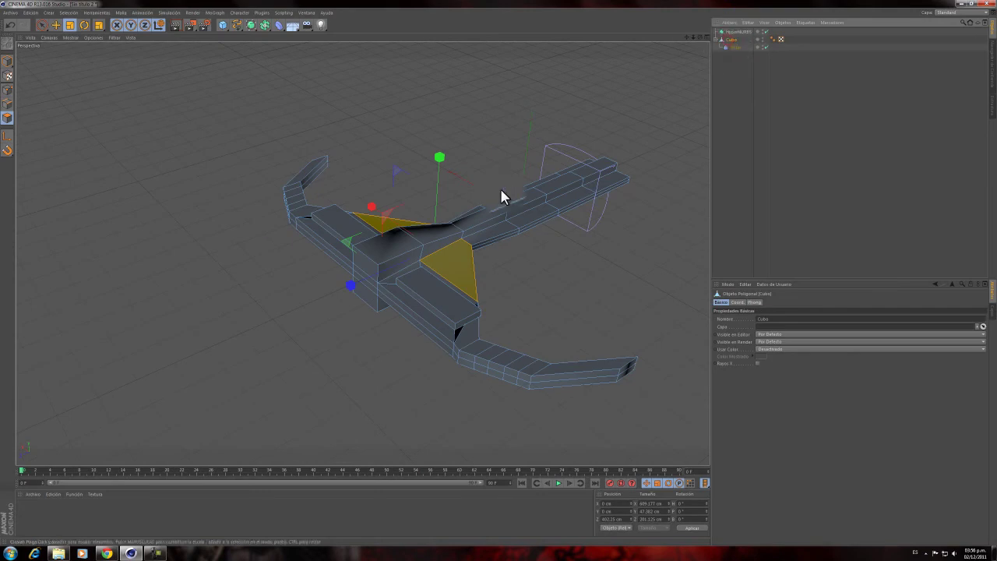
click(728, 33)
key(Delete)
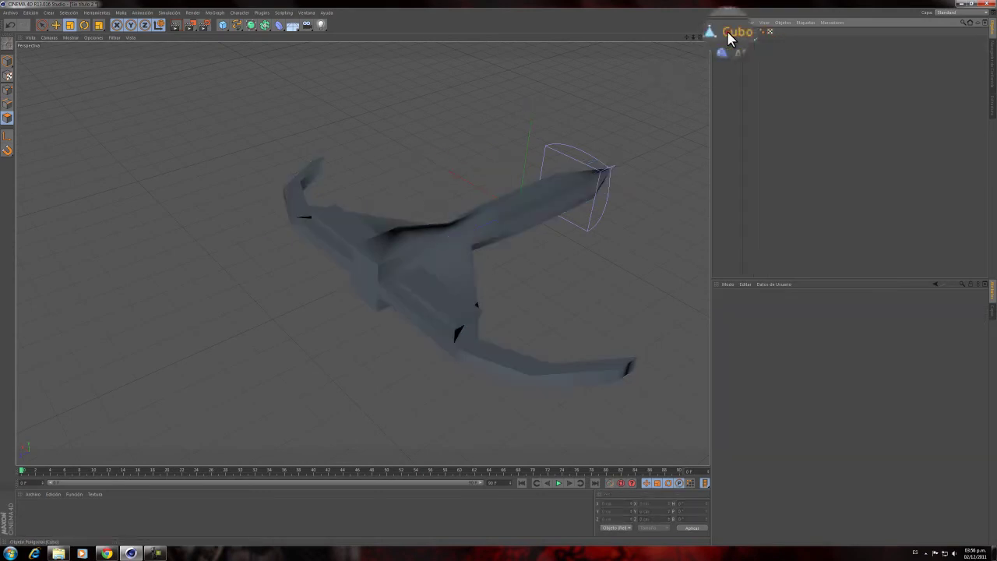
click(728, 33)
scroll(374, 255, up, 2)
click(43, 27)
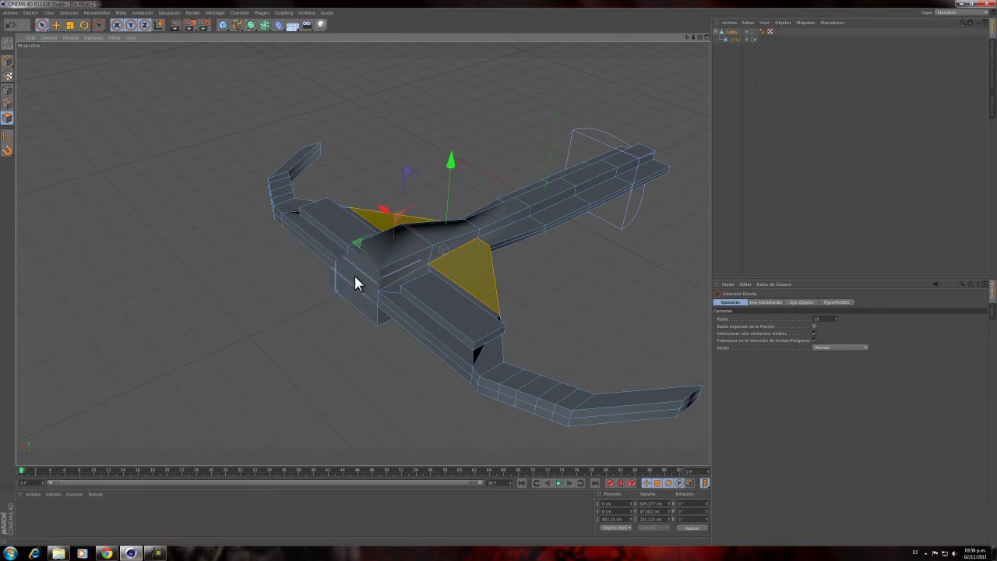
Step: Select the end faces at the middle of the guard, opposite the blade, and move them outward along Z
alt+drag(359, 292, 434, 252)
click(348, 282)
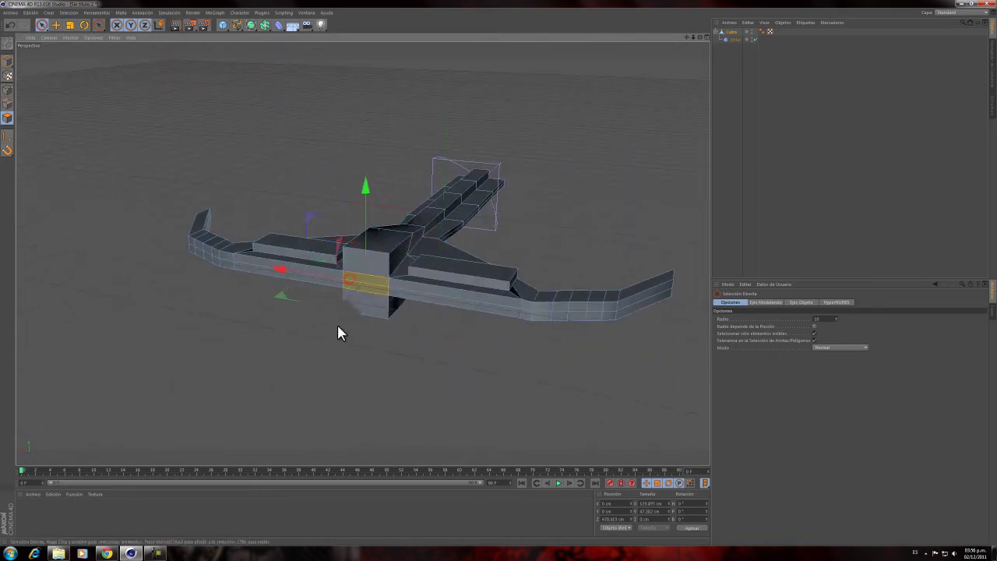
drag(321, 329, 267, 407)
Step: Extrude the selected end faces about 365 cm to form the handle, pull its end farther out along Z, and clear the object selection
right_click(306, 401)
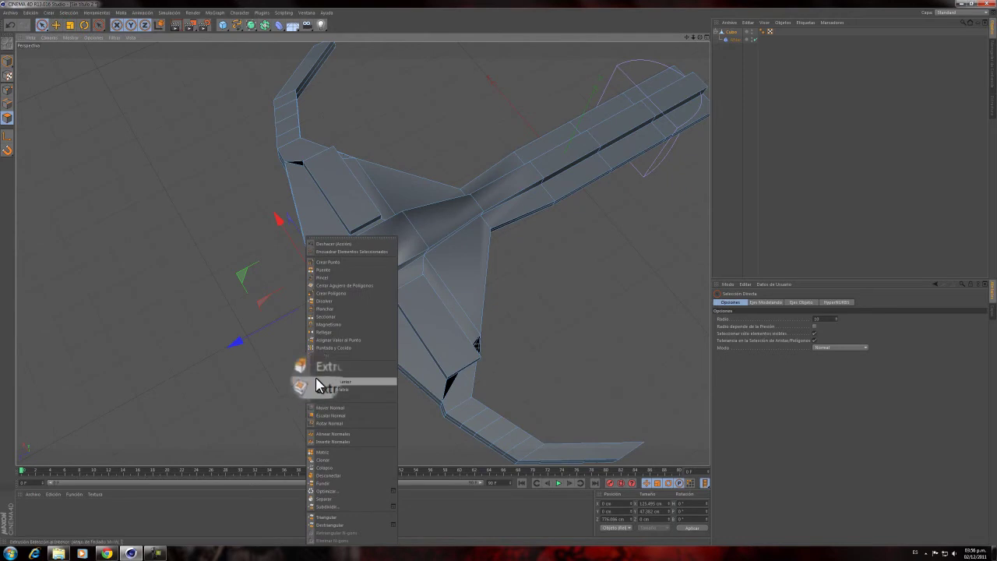
click(322, 374)
mouse_move(501, 270)
mouse_down()
mouse_move(637, 273)
mouse_move(491, 278)
mouse_up()
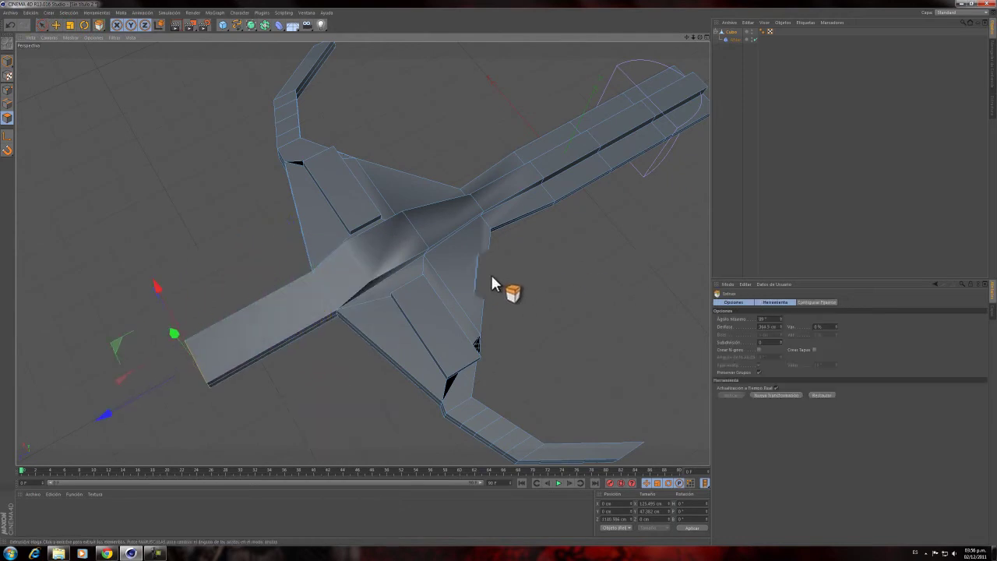
drag(153, 389, 14, 459)
scroll(329, 325, down, 3)
alt+drag(332, 325, 433, 254)
click(767, 204)
alt+drag(497, 220, 414, 257)
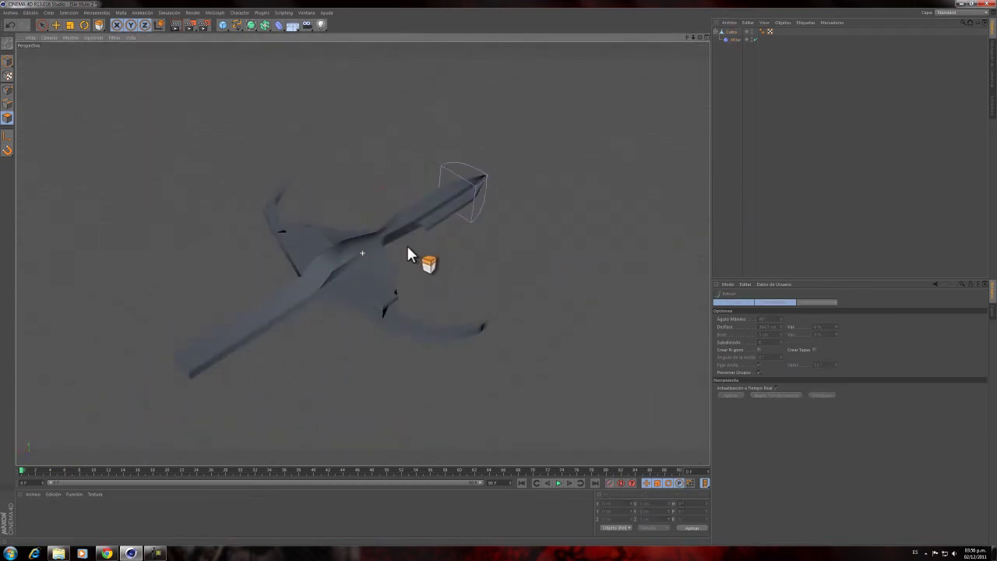
Step: Loop-select the polygons of the cube's blade tip section and move them outward along Z to lengthen the blade
click(729, 35)
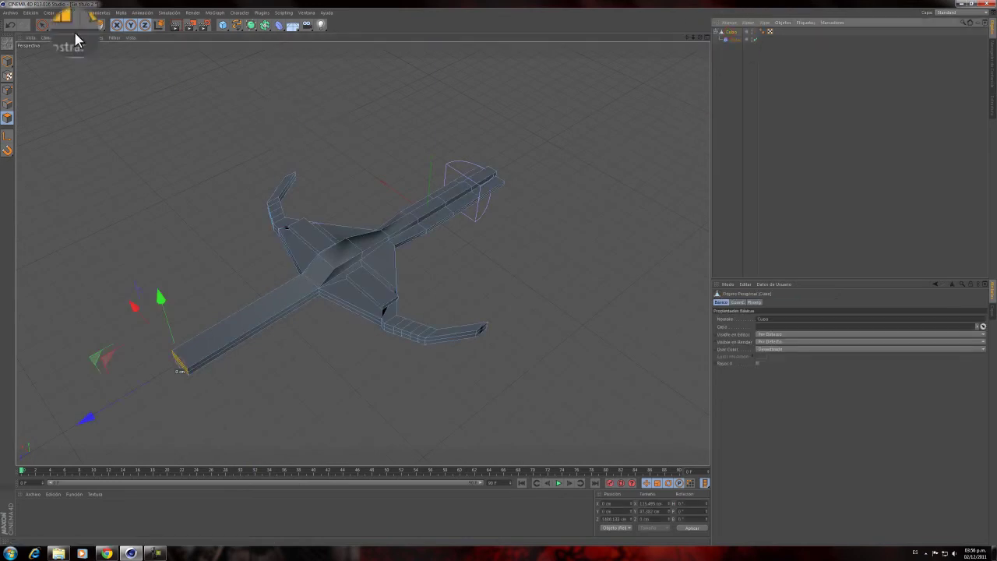
drag(99, 27, 120, 89)
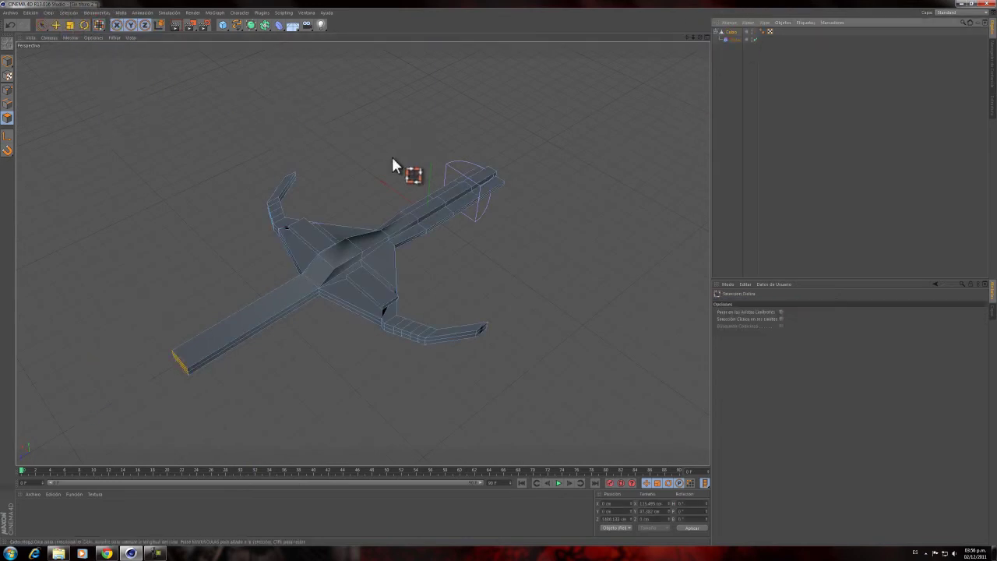
drag(447, 200, 463, 202)
click(492, 187)
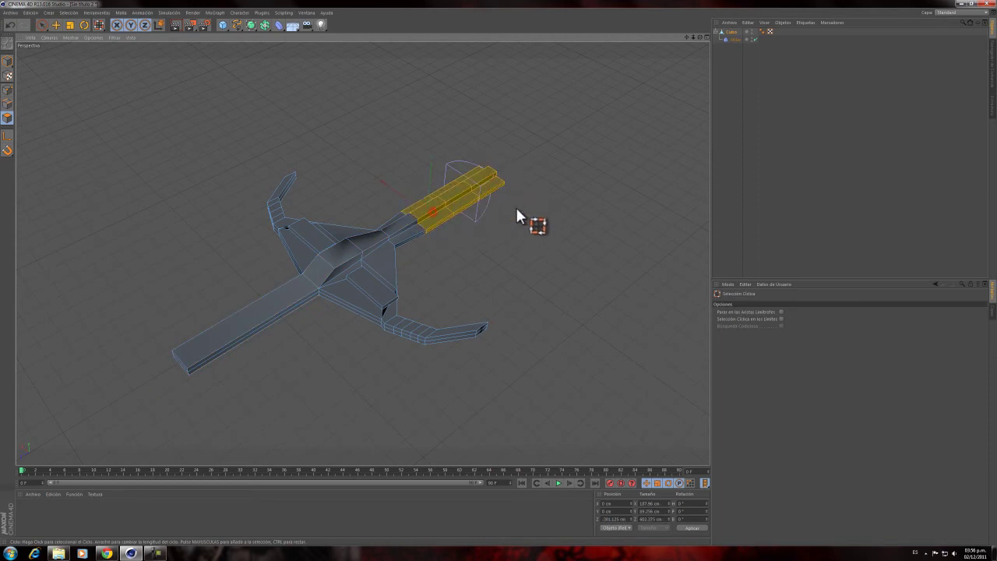
key(r)
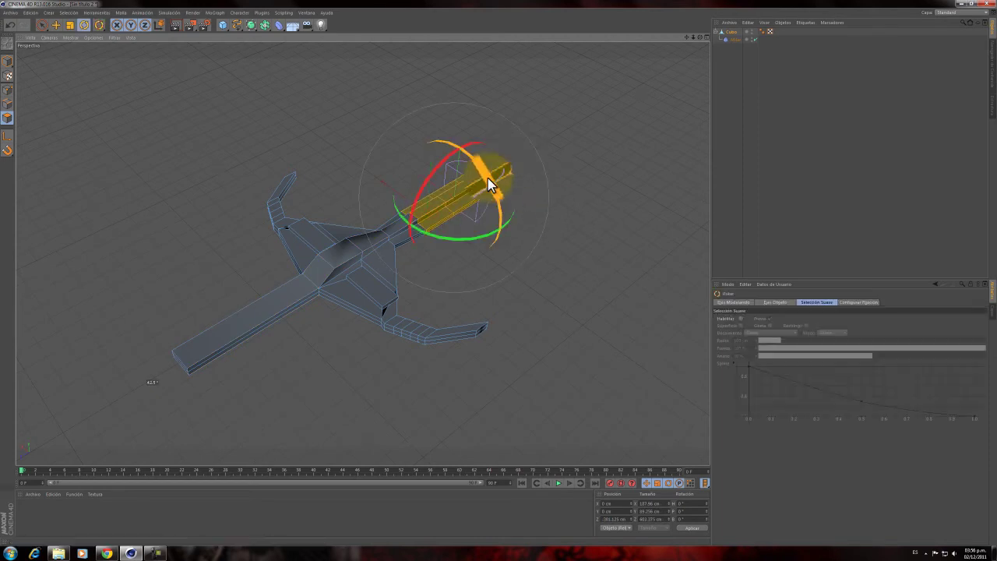
key(t)
key(e)
drag(394, 233, 522, 186)
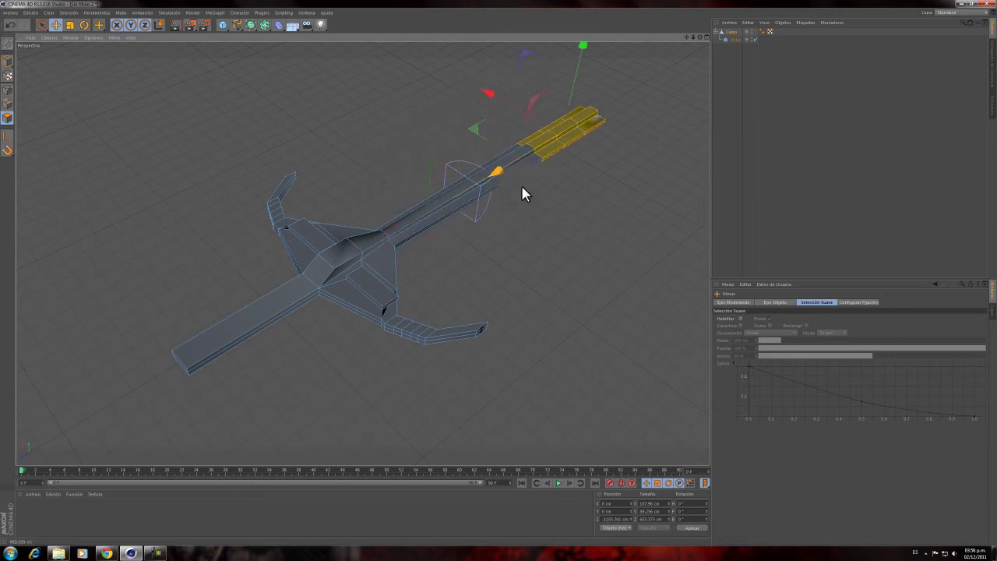
Step: Move the taper deformer along the blade's length to its new tip, and clear the object selection
drag(687, 37, 630, 58)
click(736, 40)
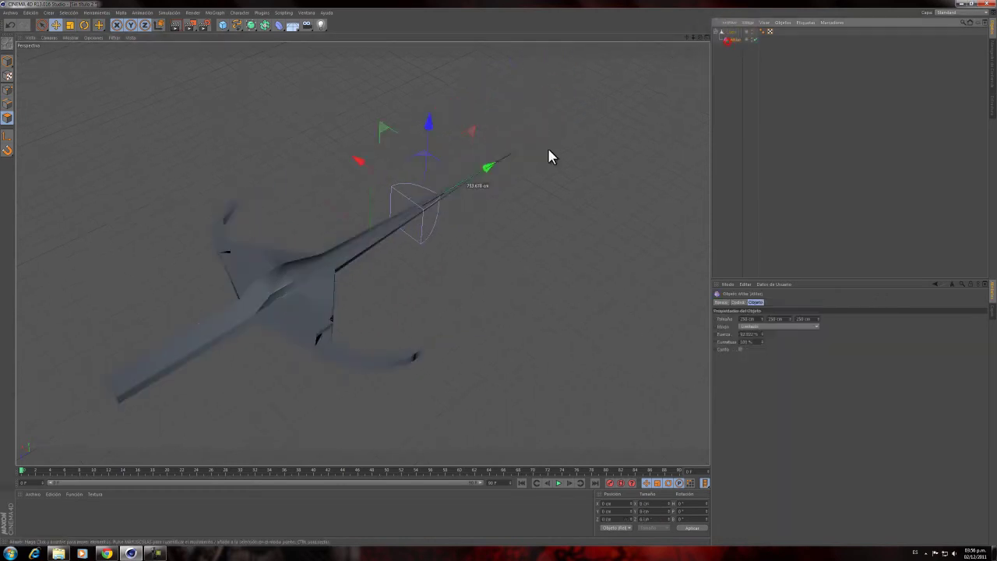
drag(486, 172, 637, 123)
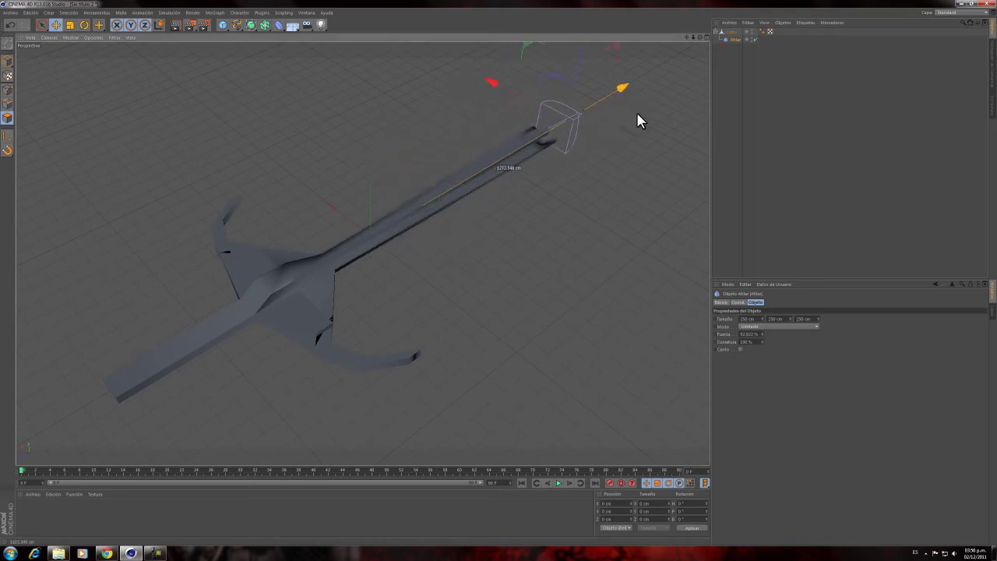
click(608, 144)
alt+drag(527, 141, 543, 124)
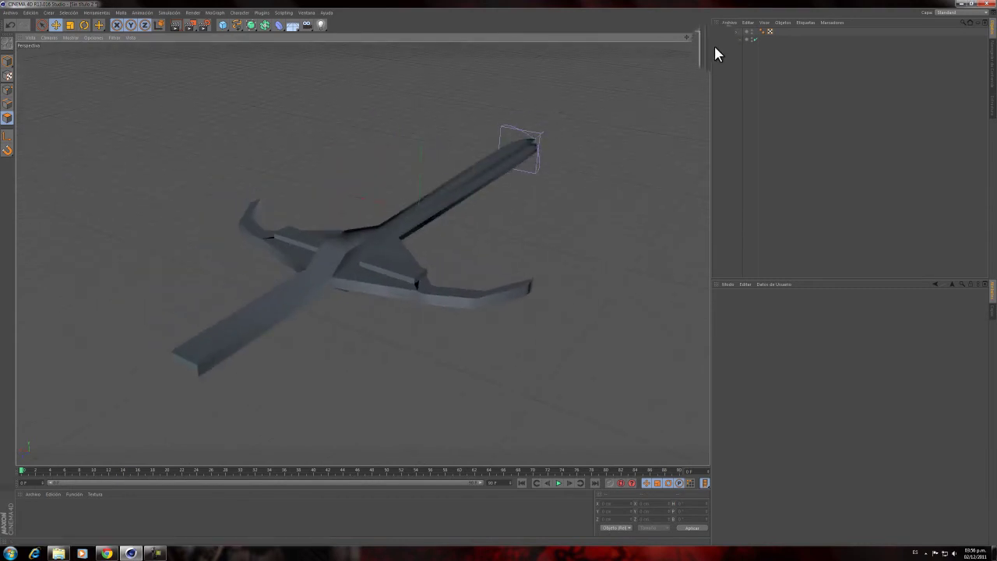
Step: Cut loops across the cube's handle with the Knife in loop mode, dividing it into seven bands
click(731, 32)
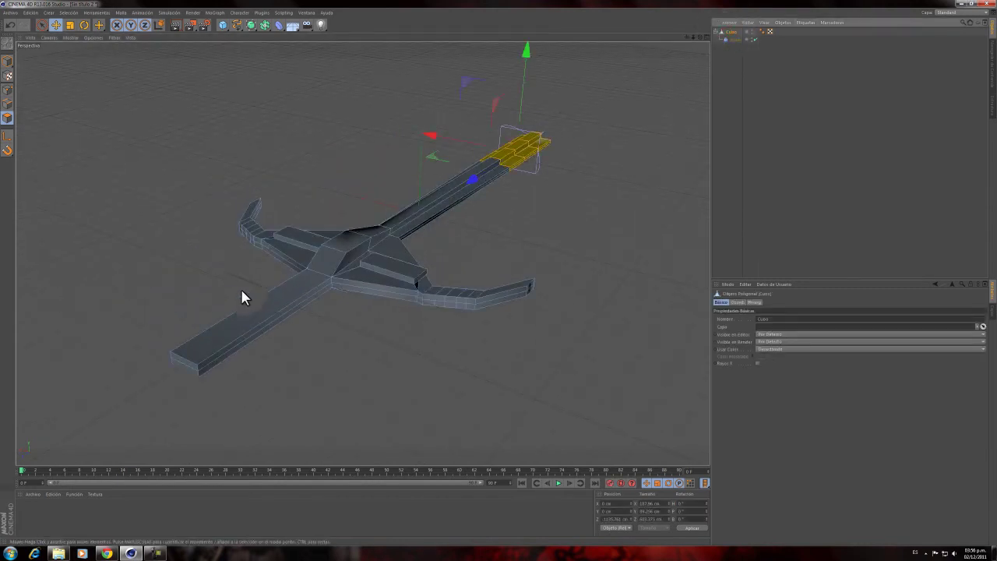
drag(97, 26, 130, 130)
click(8, 103)
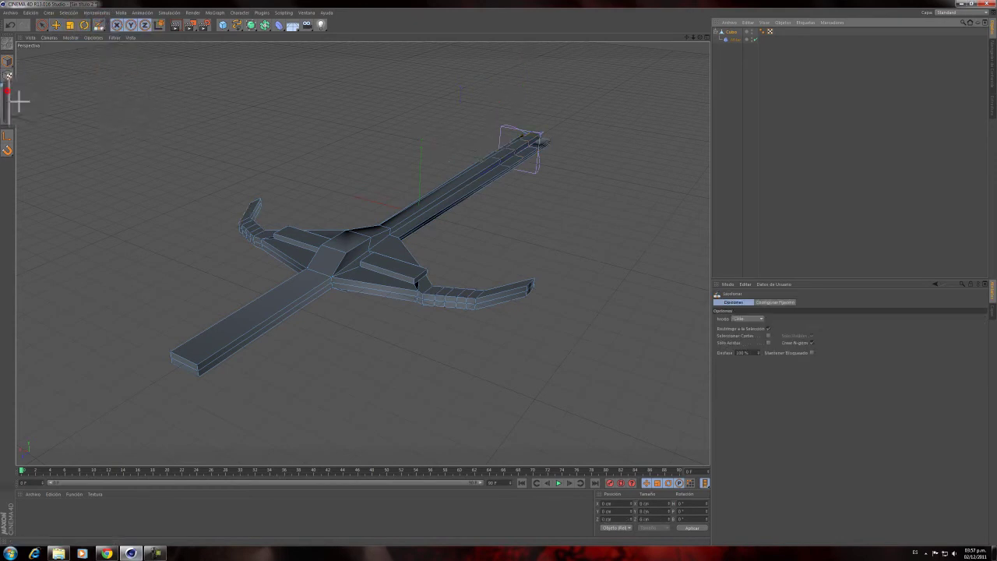
click(317, 282)
click(301, 290)
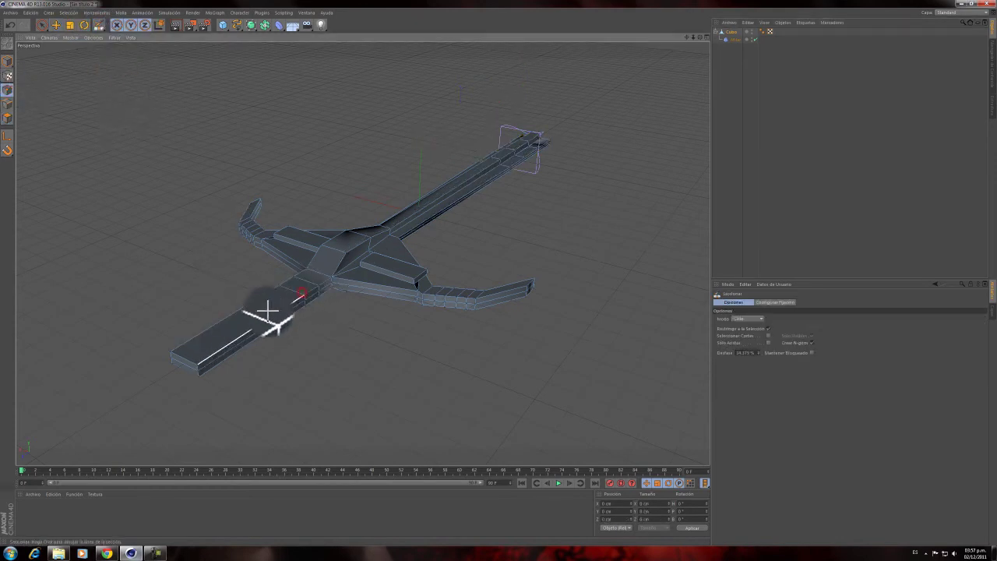
drag(285, 300, 271, 314)
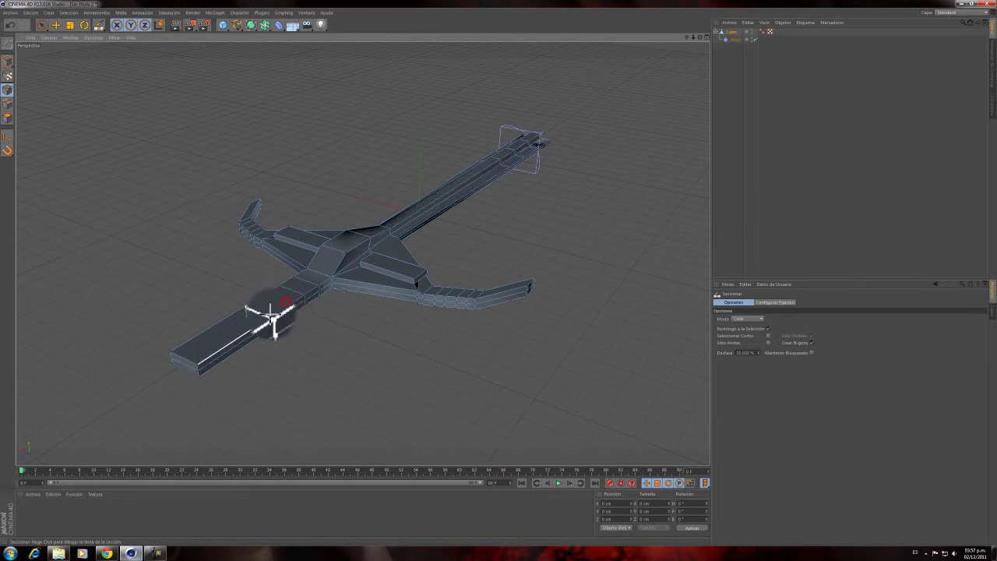
click(218, 346)
Step: Loop-select four alternating polygon bands around the handle, starting with the band nearest the guard
drag(99, 25, 127, 109)
click(9, 120)
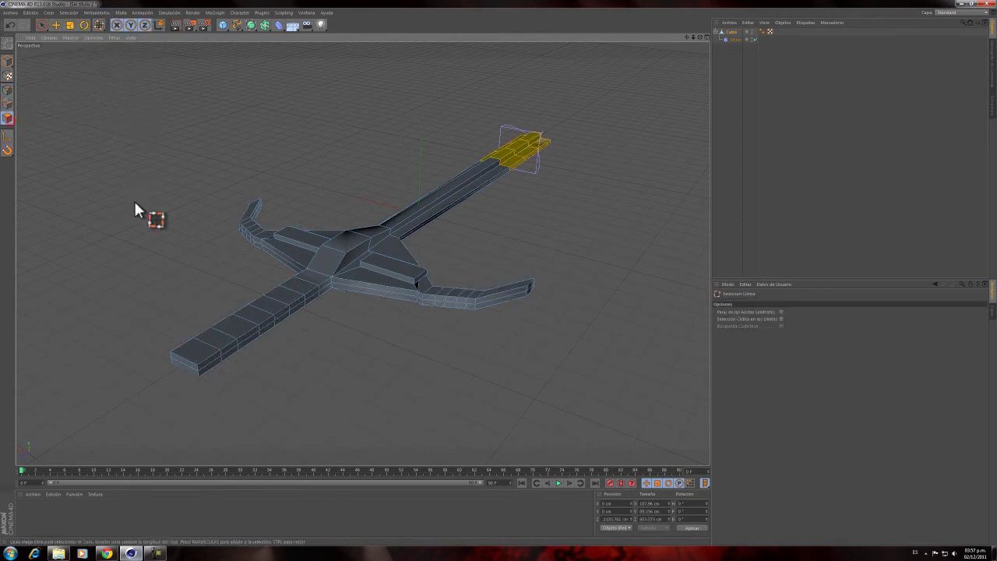
click(306, 291)
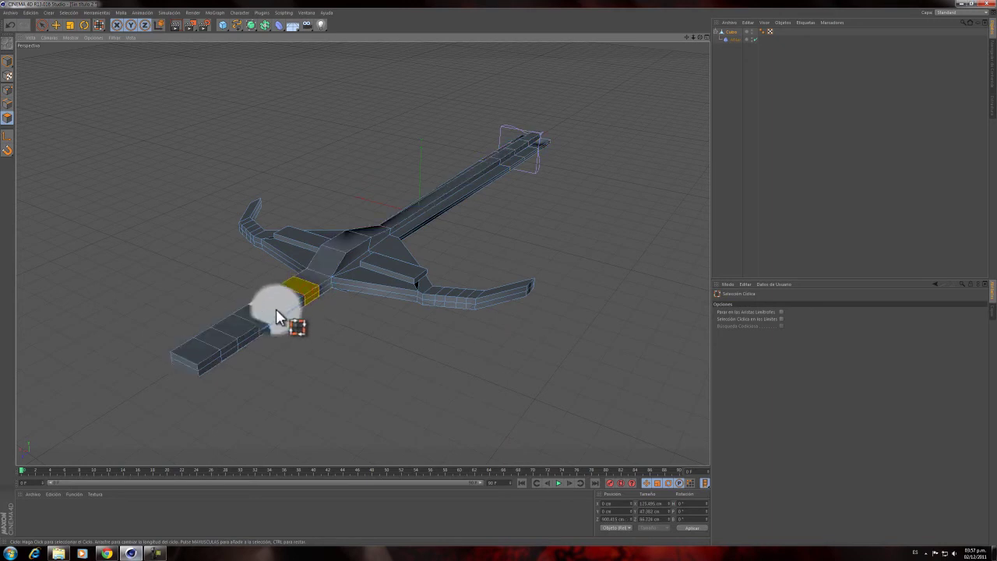
shift+click(277, 308)
shift+click(242, 328)
shift+click(224, 353)
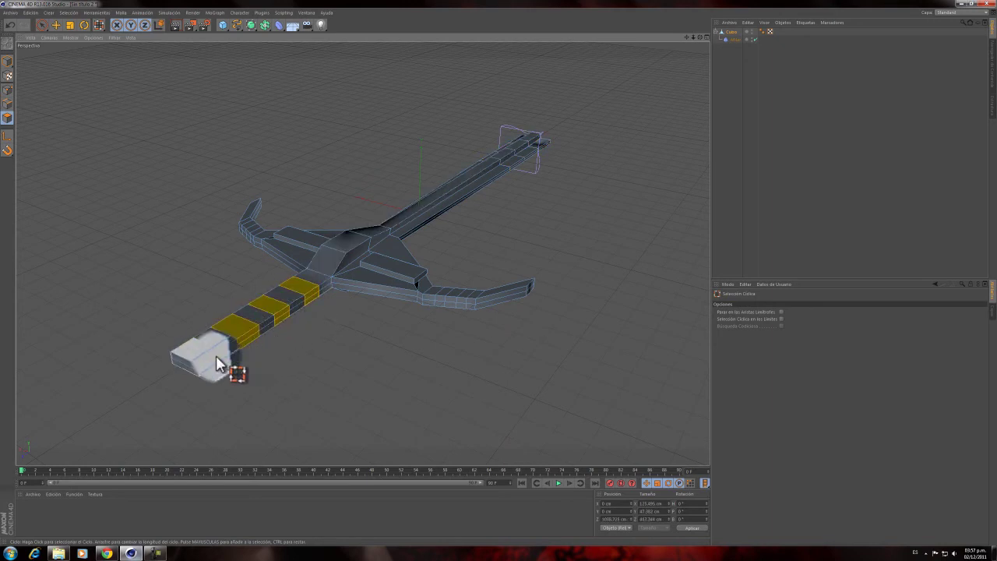
Step: Extrude the four selected handle bands outward by 24 cm, and clear the object selection to inspect the raised grip
right_click(350, 364)
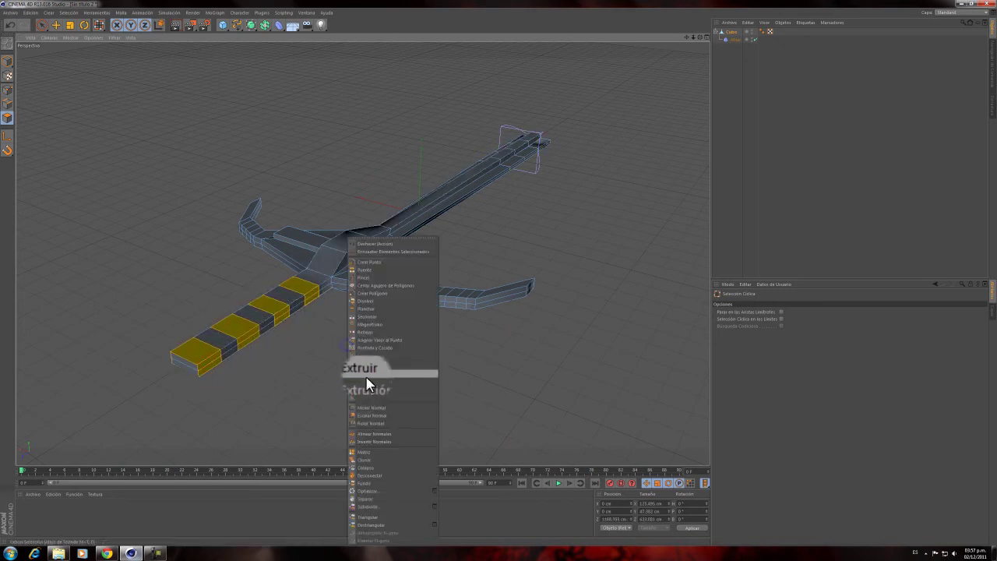
click(365, 380)
drag(355, 372, 393, 346)
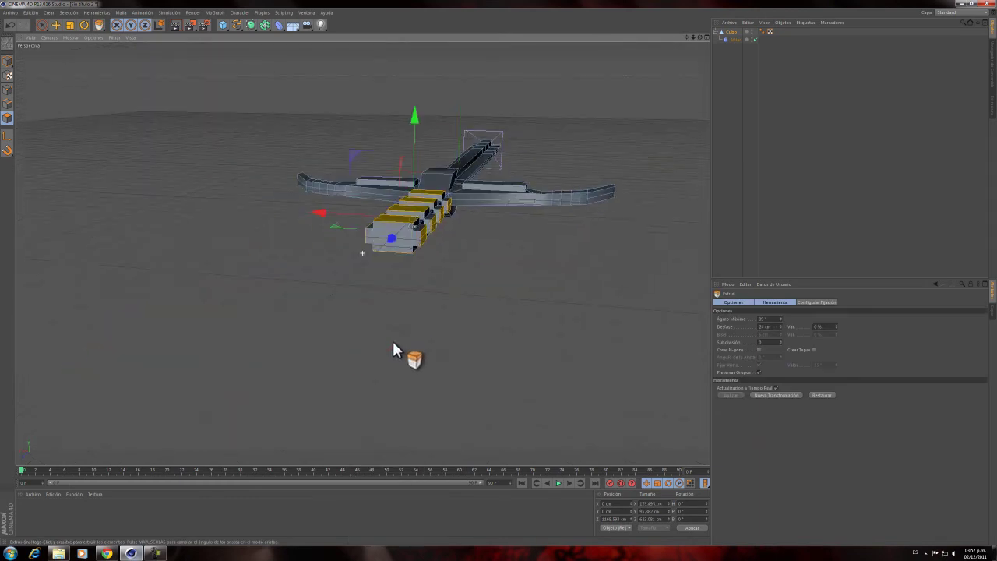
click(766, 194)
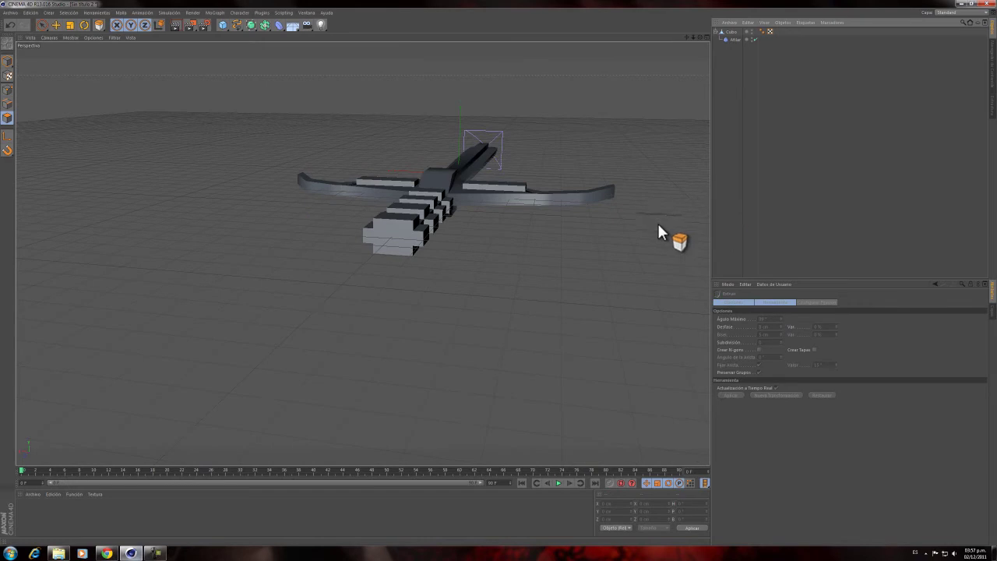
key(ctrl+z)
alt+drag(606, 134, 498, 210)
mouse_move(687, 37)
mouse_down()
mouse_move(498, 273)
mouse_move(685, 37)
mouse_up()
key(ctrl+r)
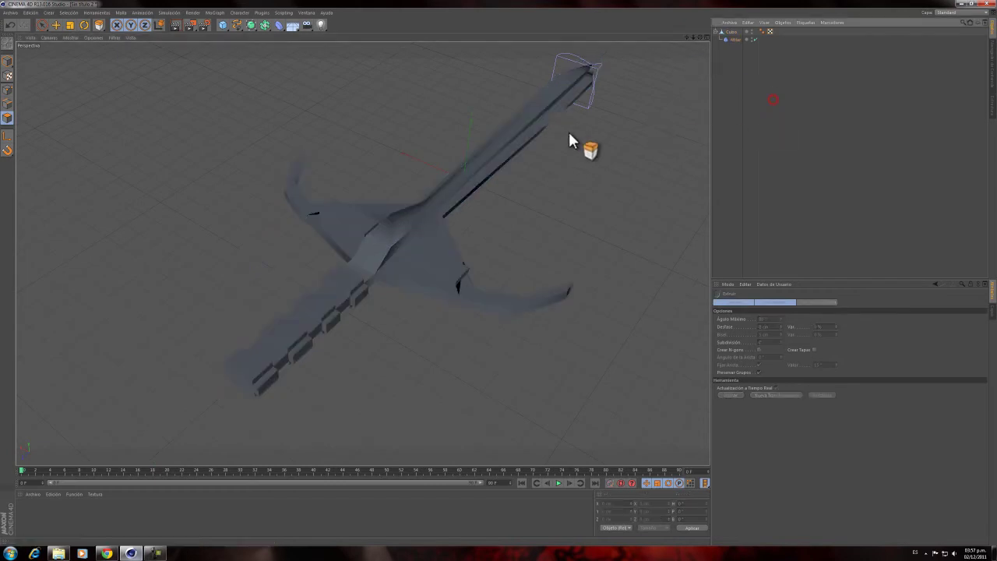
alt+drag(425, 84, 511, 99)
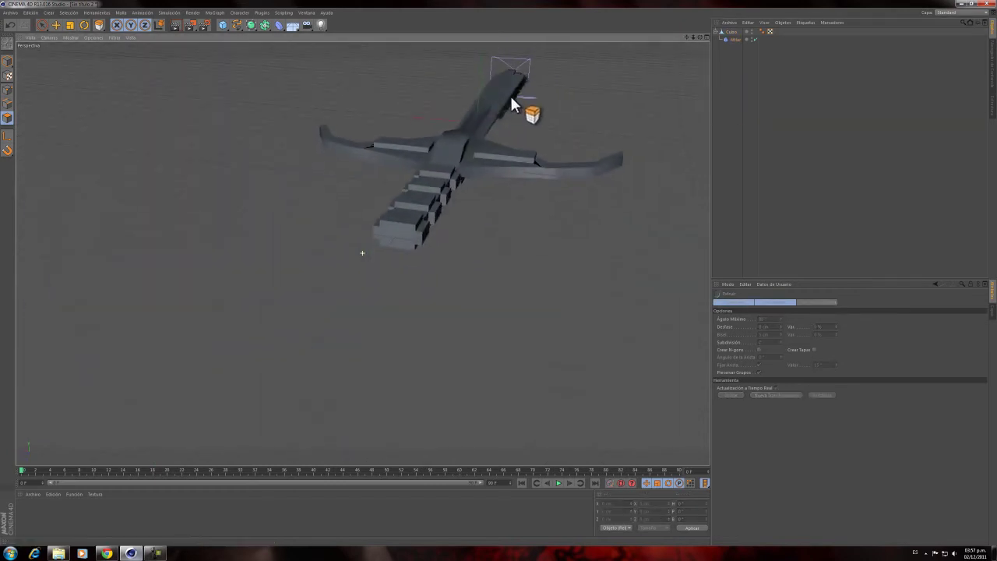
Step: Reselect the cube and activate the Live Selection tool with the raised handle bands still selected
drag(731, 32, 725, 41)
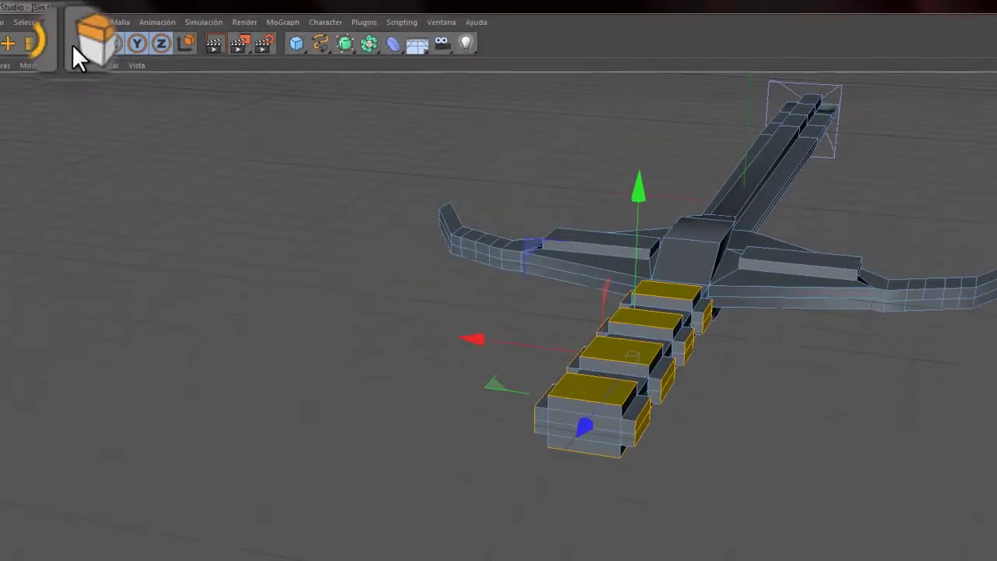
drag(99, 25, 110, 43)
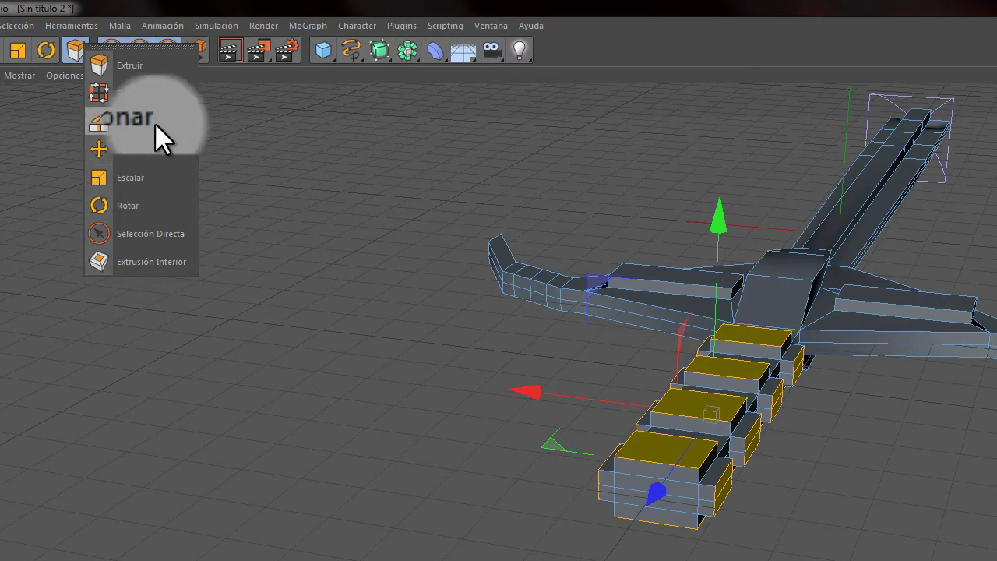
click(156, 95)
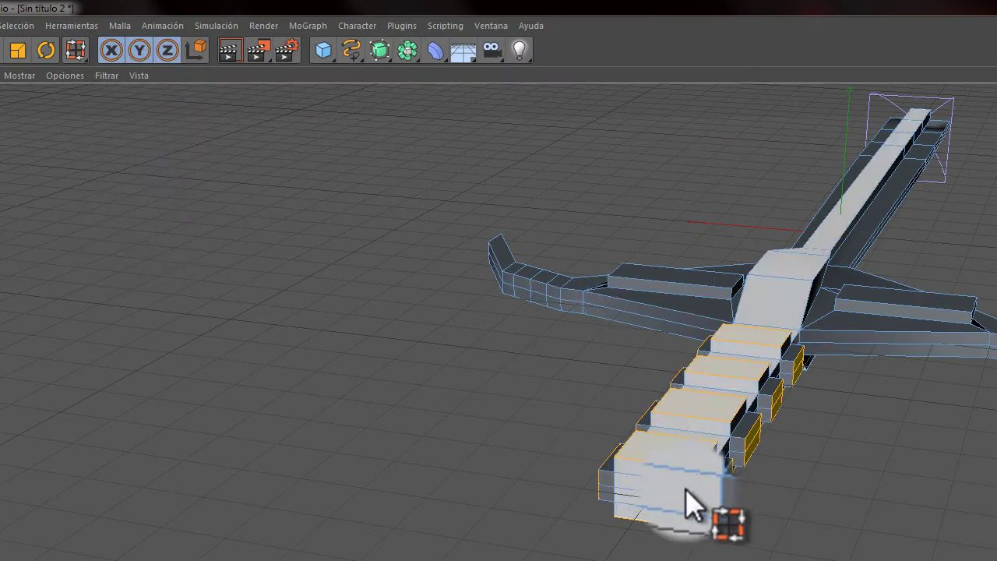
alt+drag(721, 457, 788, 431)
alt+drag(688, 402, 133, 210)
key(9)
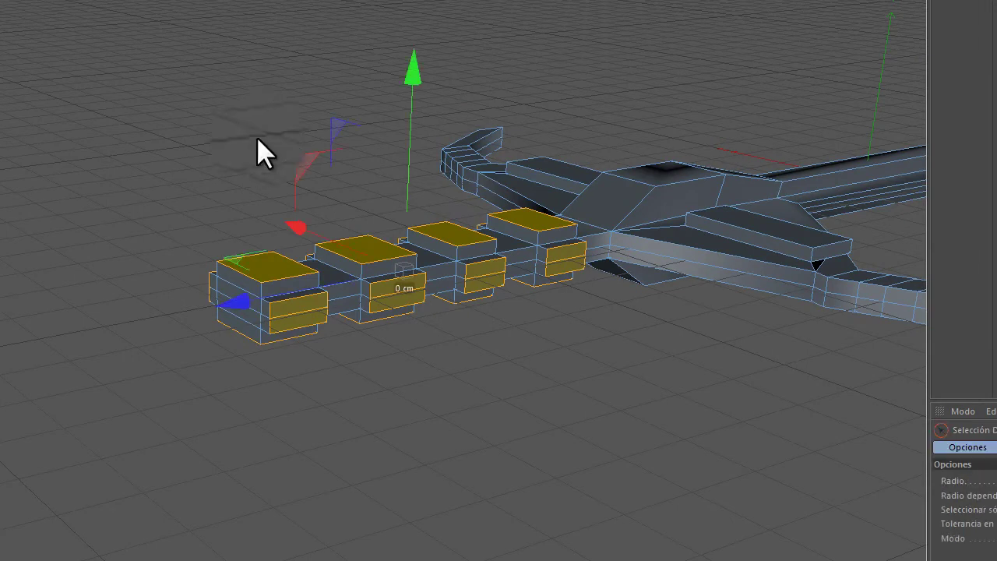
Step: Try shifting the raised handle bands along Z to slant them, and undo the move
drag(252, 284, 192, 314)
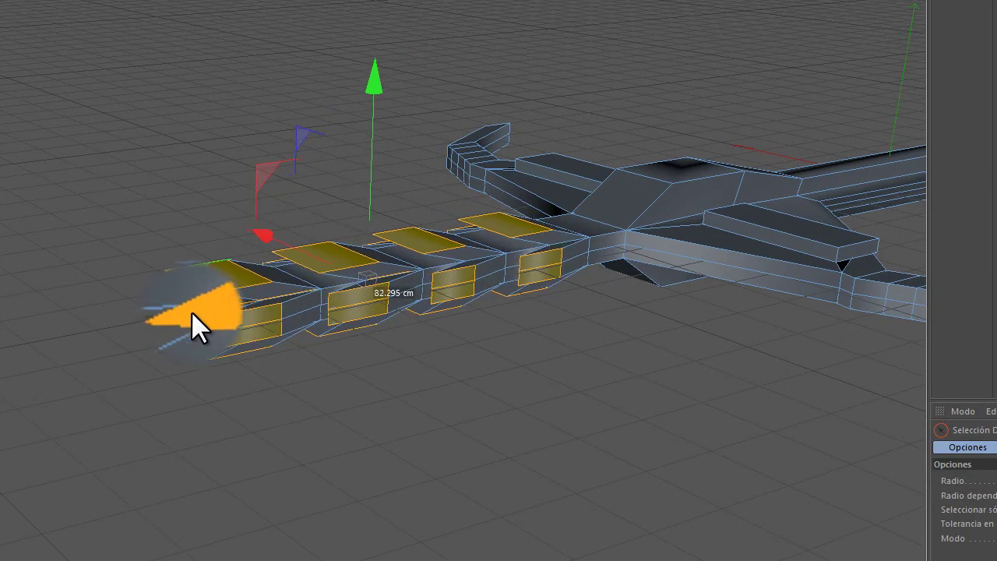
click(881, 209)
alt+drag(648, 133, 631, 149)
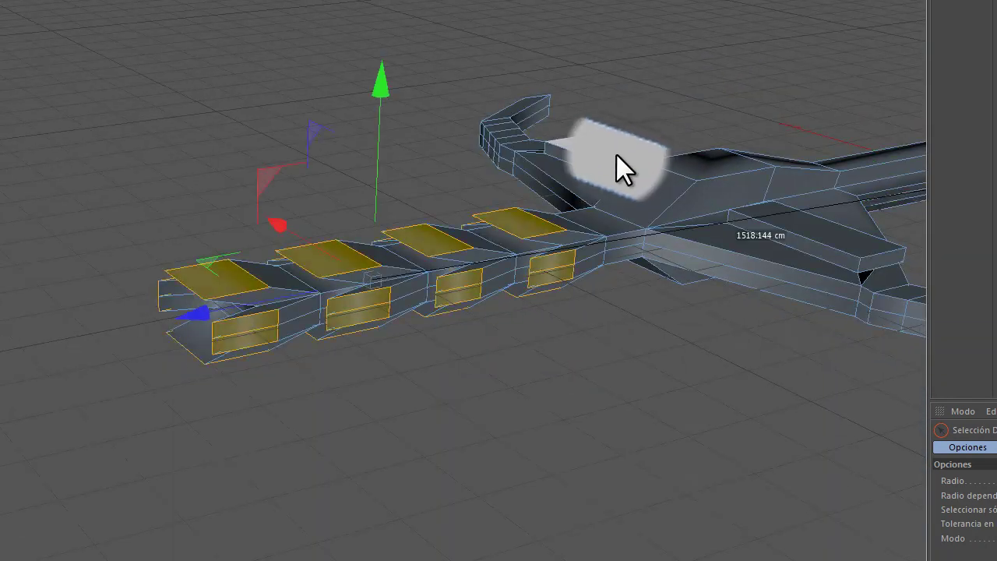
key(ctrl+z)
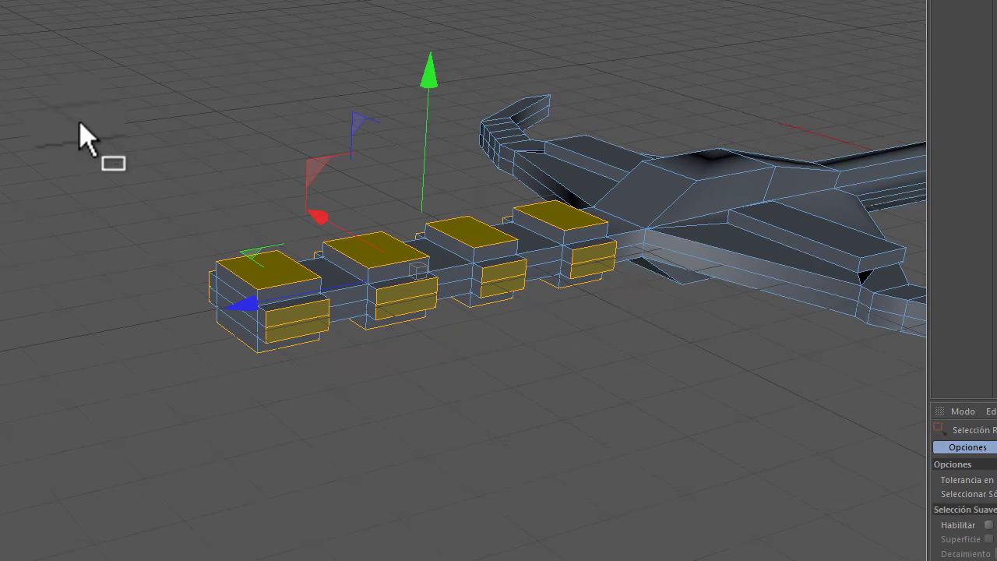
Step: Allow selection of hidden elements and box-select all polygons along the ridged part of the handle
alt+drag(143, 134, 52, 111)
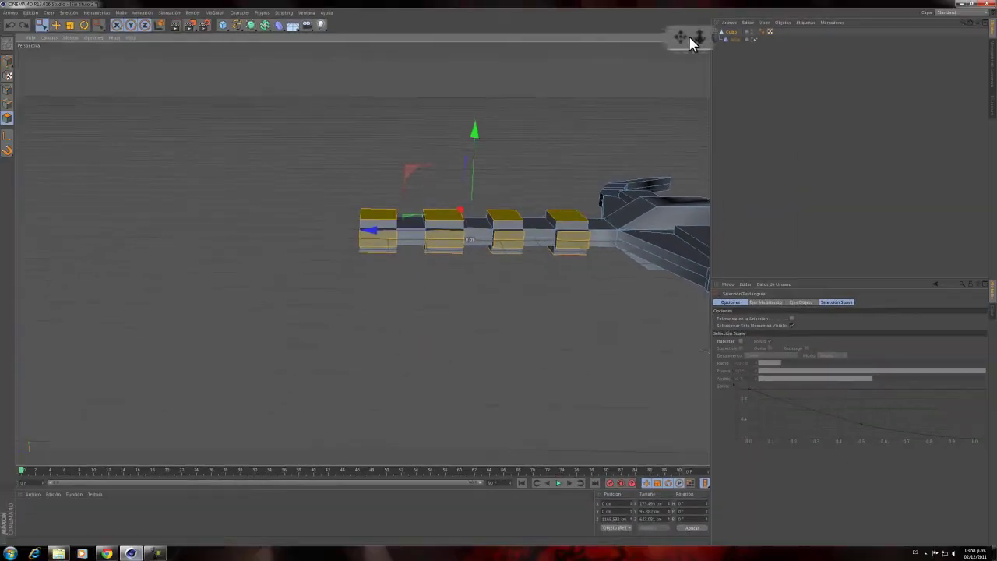
drag(688, 38, 476, 268)
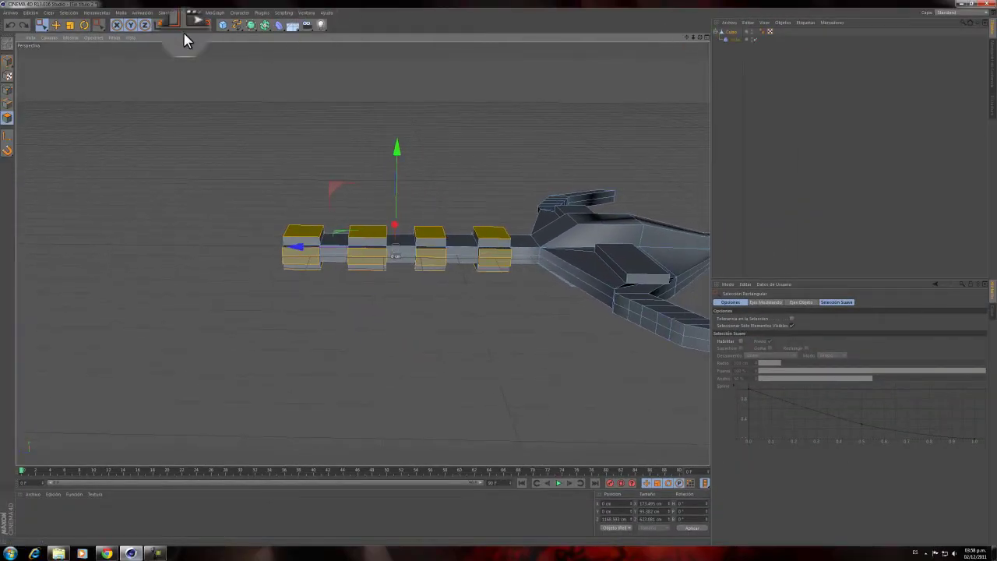
click(791, 324)
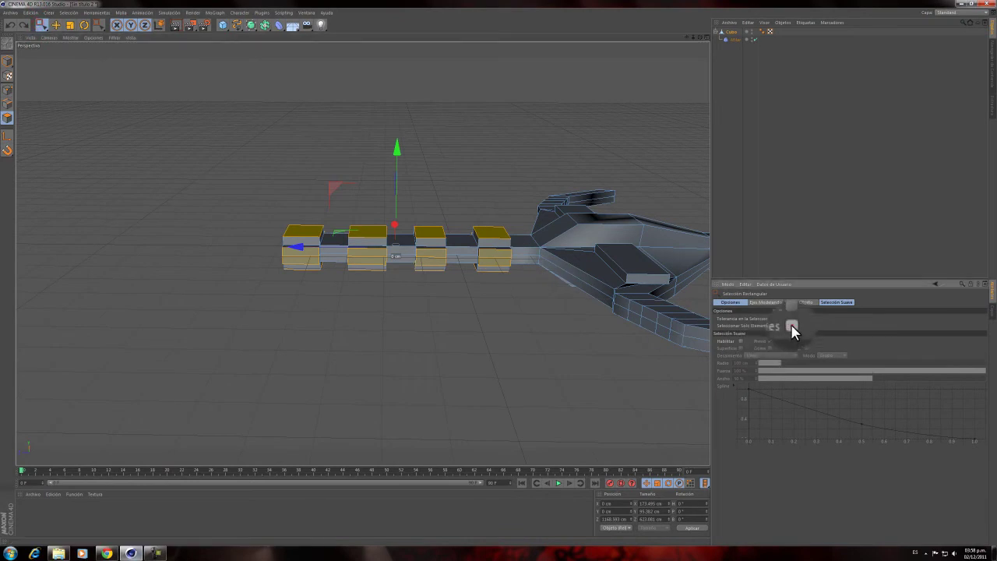
drag(251, 151, 433, 294)
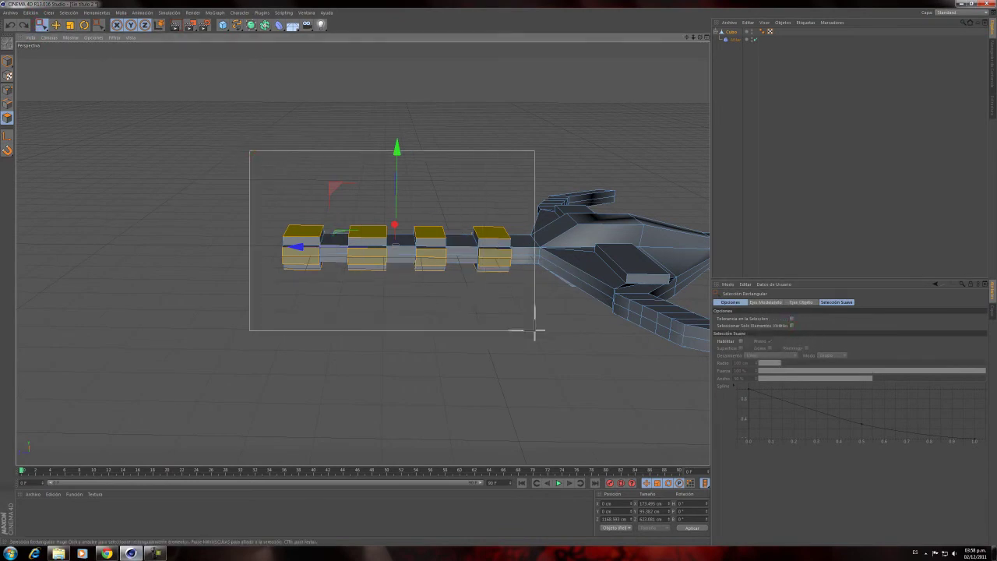
drag(535, 331, 532, 331)
Step: Add the polygons of the section between the ridged grip and the cross-guard to the handle selection with Live Selection
alt+drag(462, 246, 236, 60)
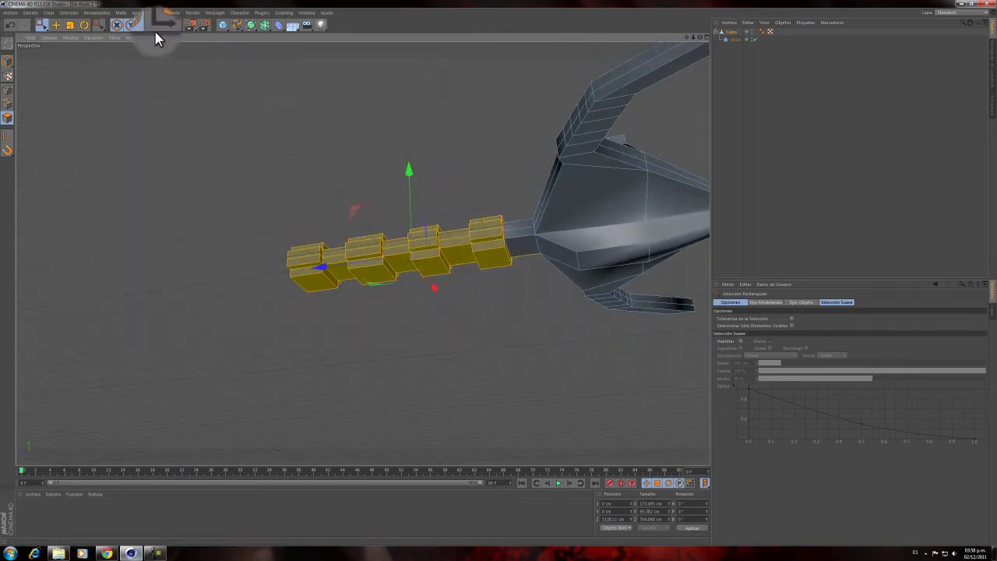
drag(39, 24, 61, 34)
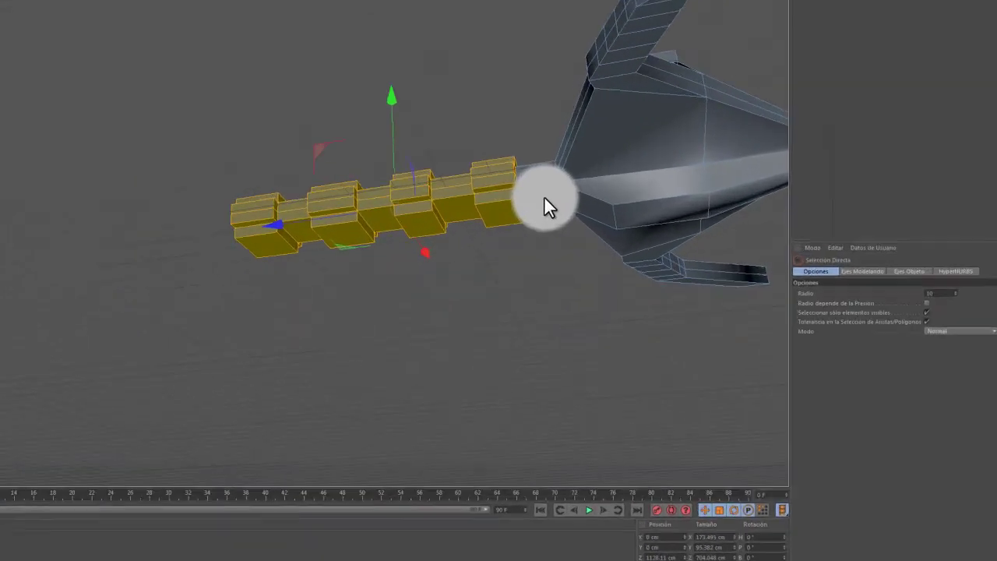
shift+drag(526, 244, 520, 223)
shift+drag(572, 48, 698, 241)
alt+drag(637, 189, 547, 245)
shift+click(582, 215)
drag(138, 209, 169, 220)
Step: Try extruding the entire selected handle slightly outward
right_click(475, 77)
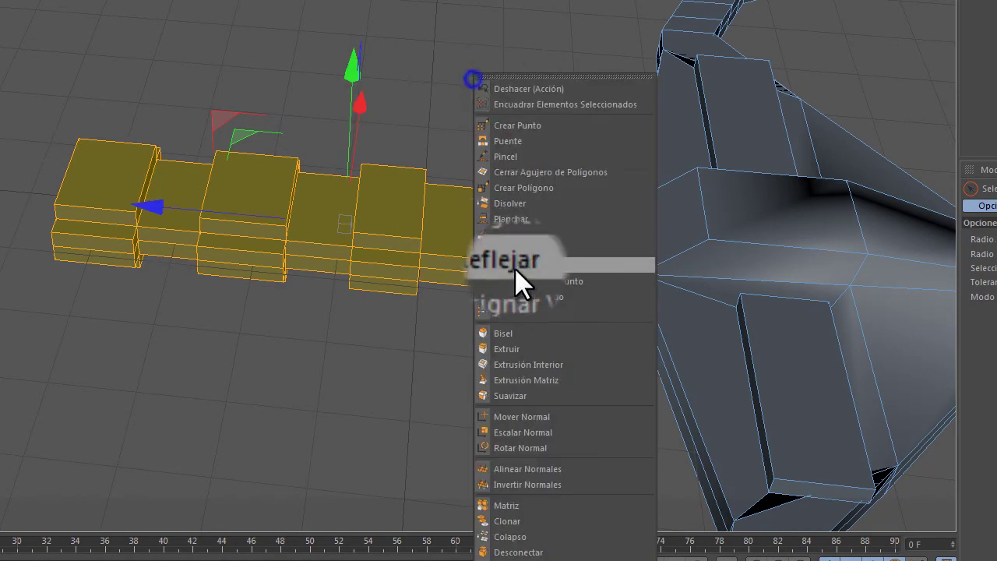
click(503, 365)
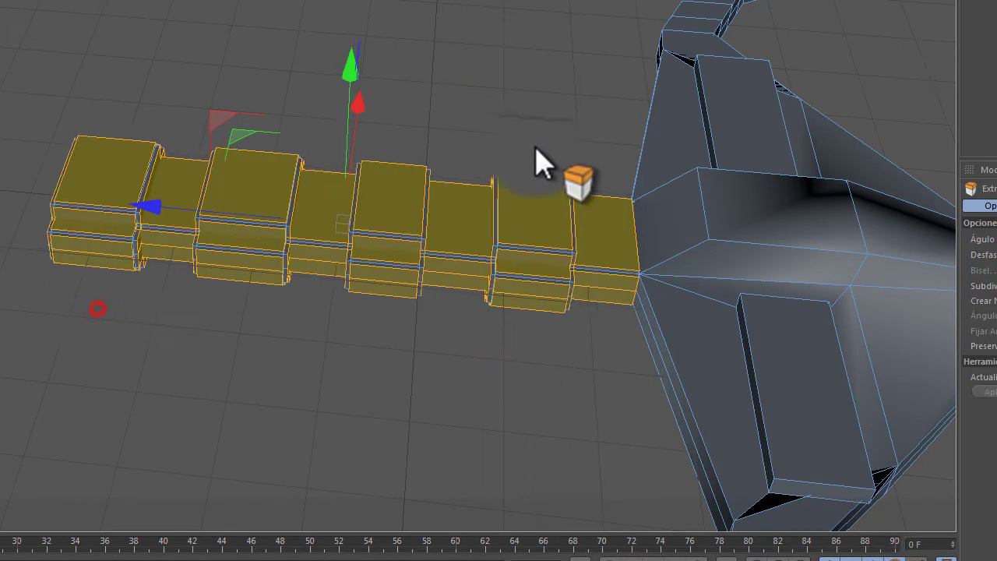
drag(529, 160, 535, 160)
mouse_move(148, 318)
mouse_down()
mouse_move(184, 229)
mouse_move(156, 215)
mouse_move(132, 225)
mouse_move(172, 219)
mouse_up()
Step: Select the polygons capping the handle's free end and pull them outward along Z to lengthen the handle
mouse_move(173, 218)
alt+mouse_down()
mouse_move(171, 210)
mouse_move(572, 89)
mouse_move(549, 91)
alt+mouse_up()
mouse_move(170, 271)
mouse_down()
mouse_move(131, 239)
mouse_move(149, 258)
mouse_move(228, 257)
mouse_move(190, 283)
mouse_move(54, 284)
mouse_up()
click(48, 290)
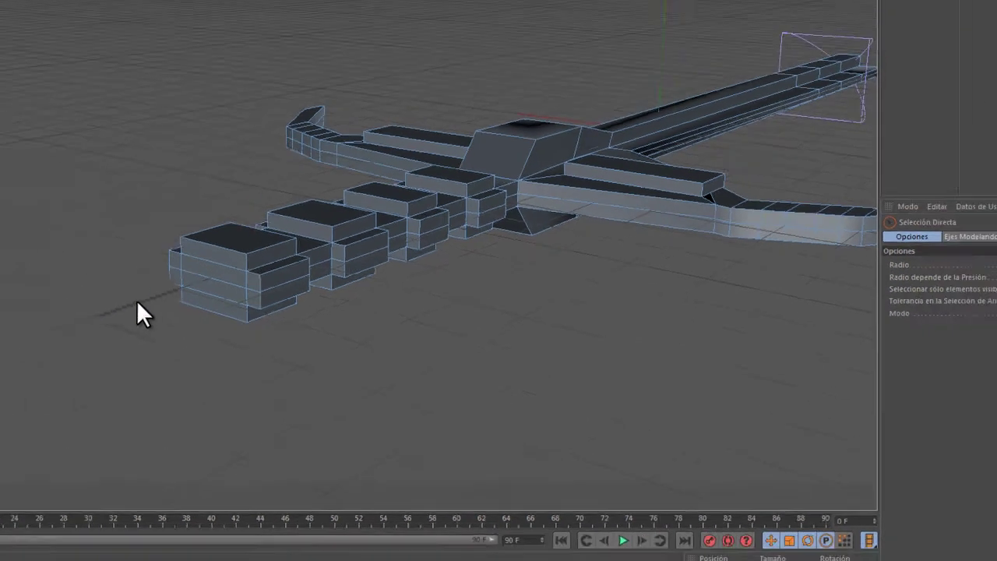
click(170, 270)
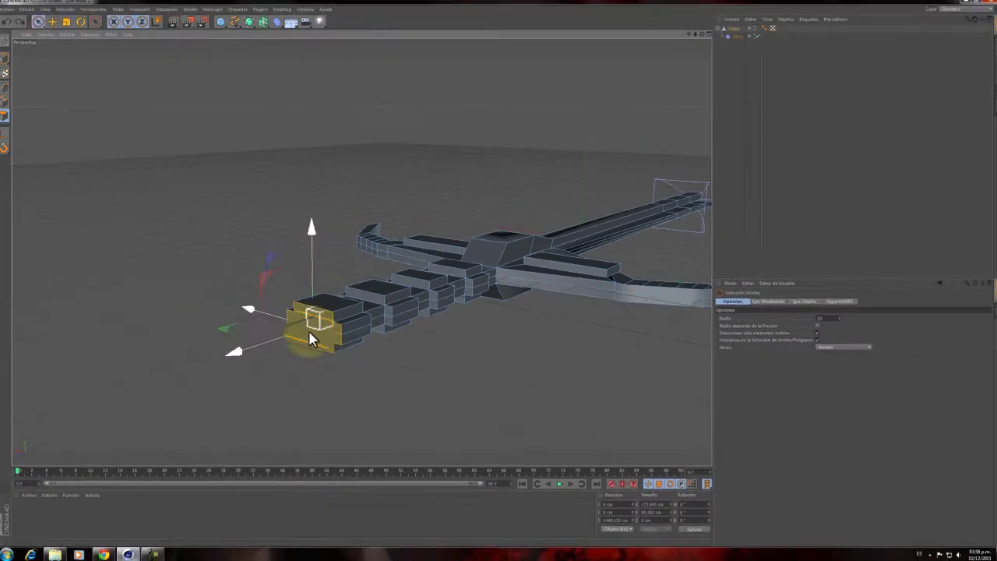
drag(269, 340, 89, 367)
scroll(327, 299, down, 3)
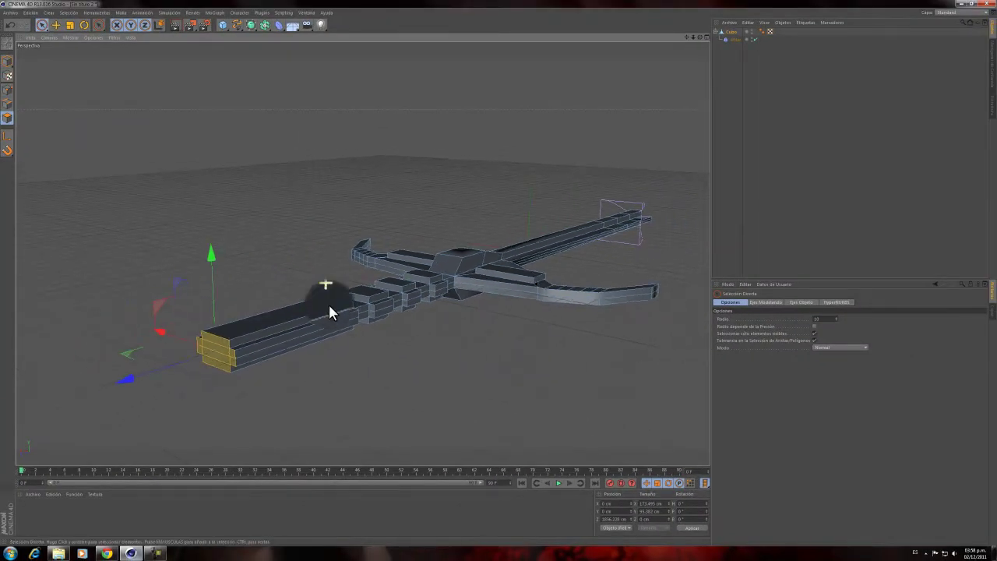
alt+drag(319, 337, 303, 376)
drag(151, 410, 79, 428)
Step: Clear the object selection and examine the whole sword with its lengthened handle
drag(693, 41, 622, 144)
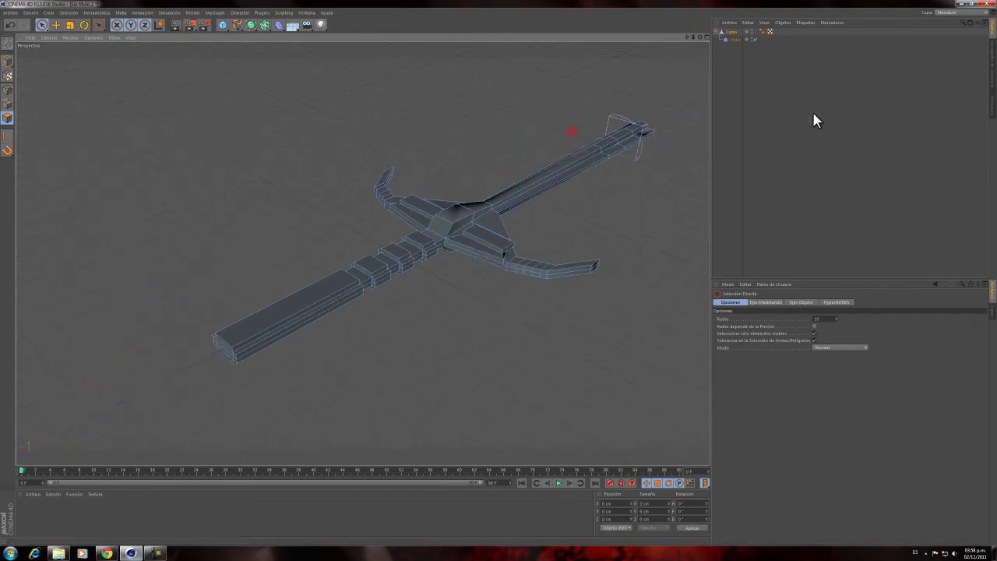
click(813, 113)
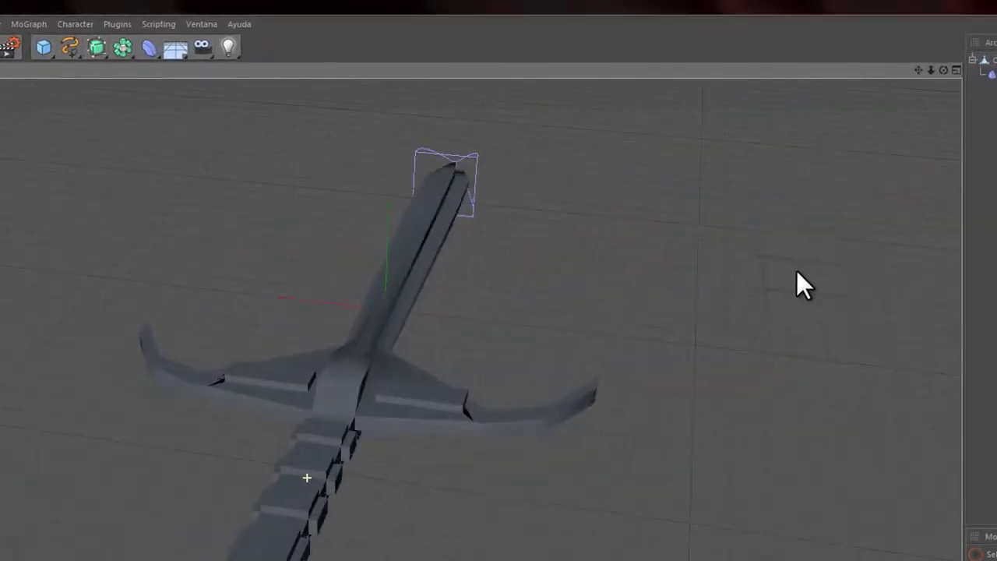
alt+drag(796, 271, 686, 336)
alt+drag(357, 352, 265, 366)
Step: Add a cylinder primitive and move it along Z from the origin towards the handle
click(993, 60)
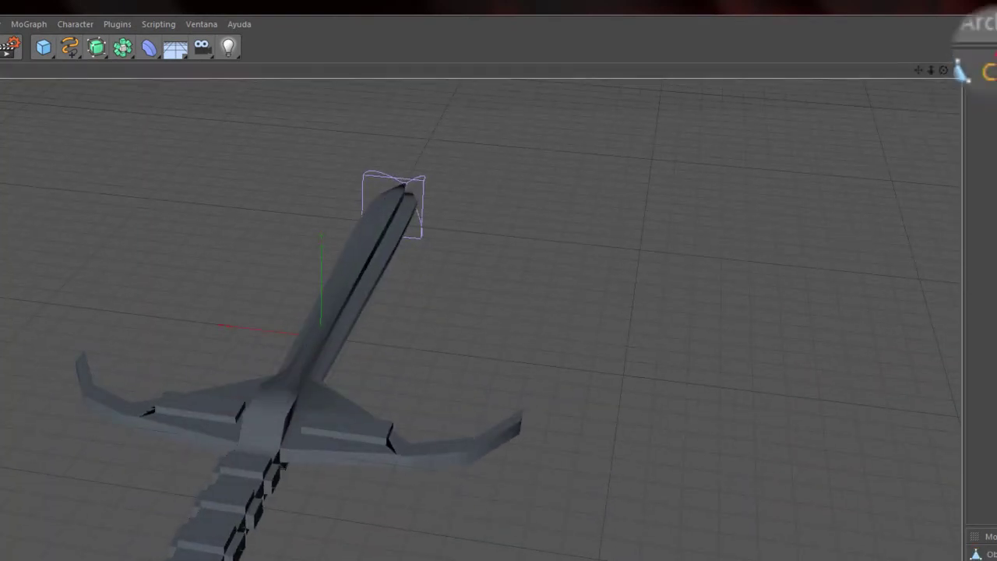
drag(918, 71, 400, 14)
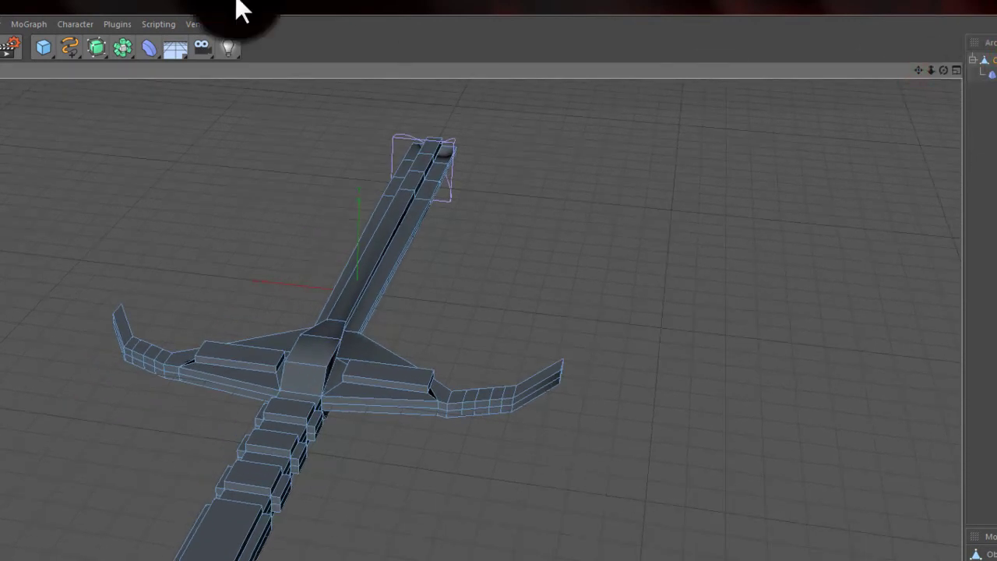
drag(44, 47, 413, 62)
drag(372, 282, 274, 425)
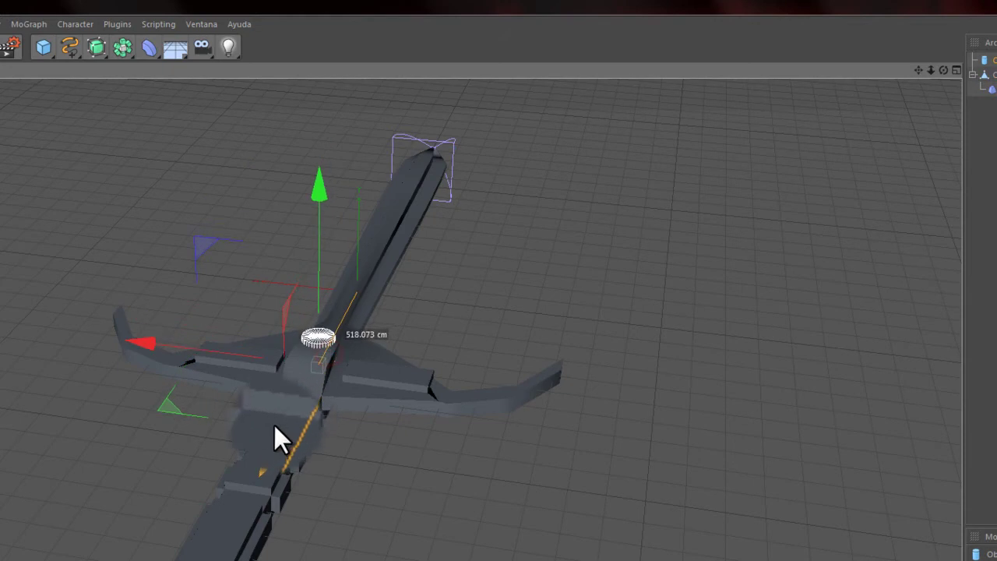
Step: Rotate the cylinder 90° so it lies along the sword, and move it onto the ridged grip at about Z 1091 cm
key(r)
drag(286, 336, 326, 285)
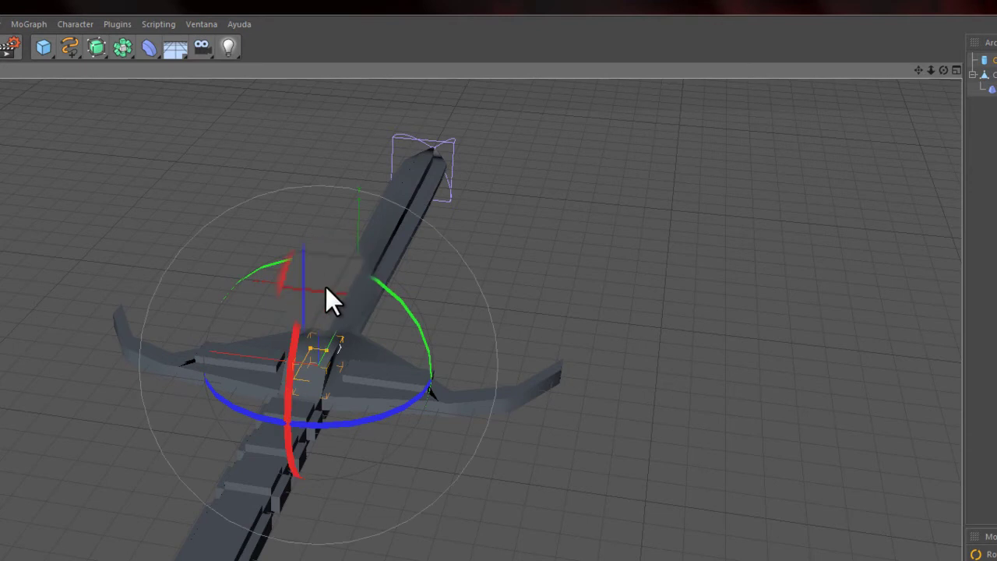
key(e)
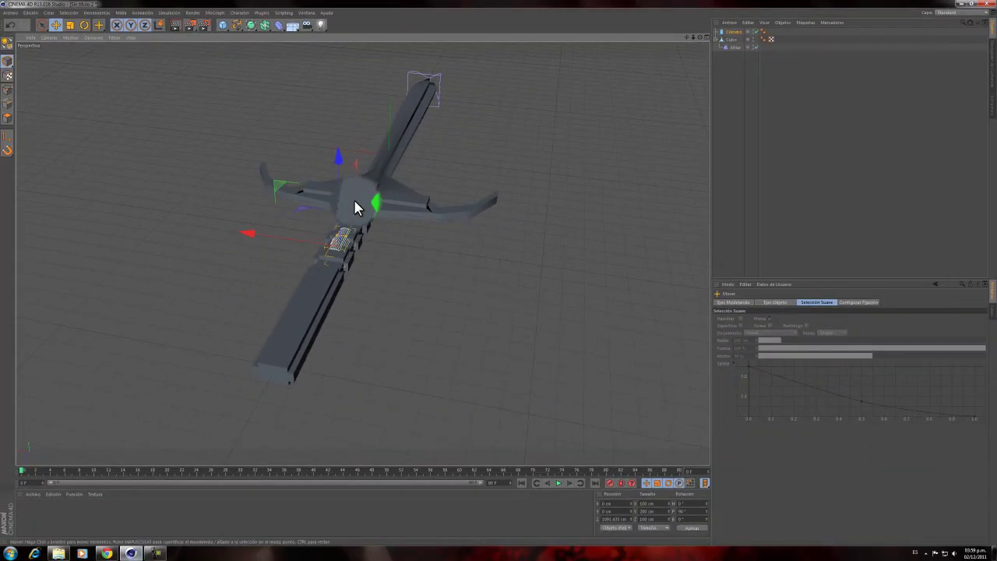
Step: Resize the cylinder around the grip to a radius of about 67 cm and a height of about 481 cm
scroll(349, 246, up, 2)
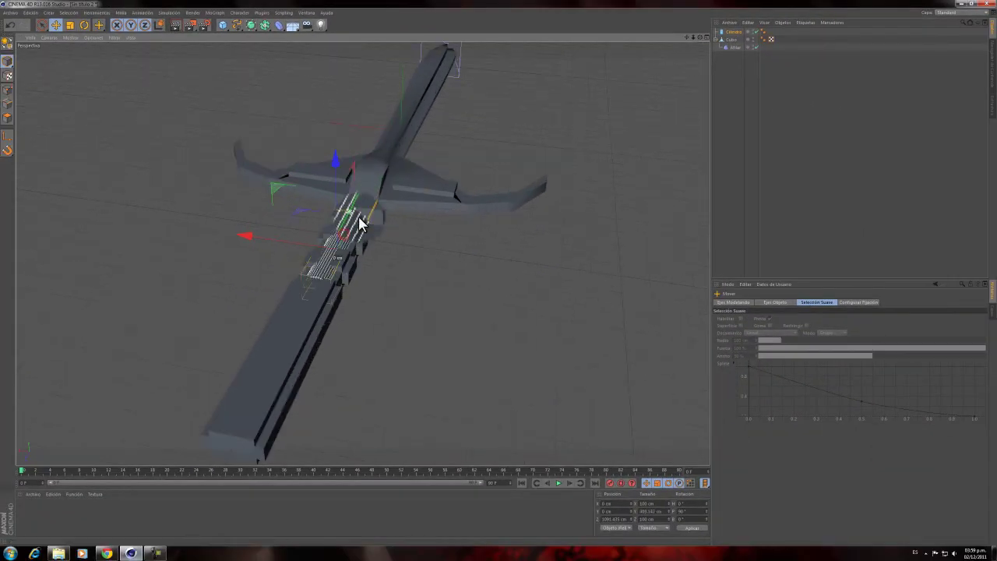
drag(349, 224, 403, 208)
click(696, 187)
scroll(410, 217, up, 2)
click(344, 236)
alt+drag(344, 236, 310, 271)
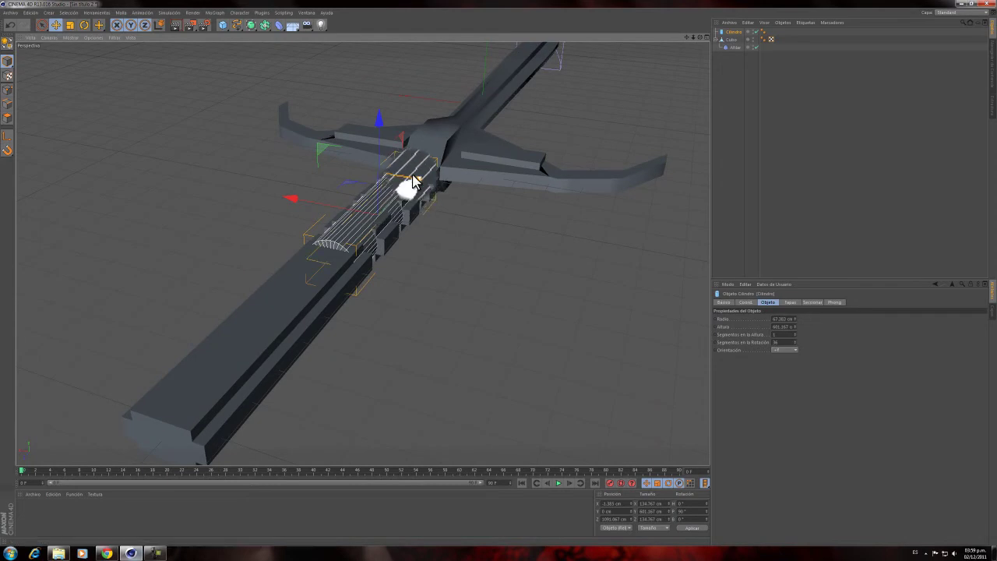
Step: Lengthen the cylinder to about 1440 cm so it runs past the handle's free end, and clear the object selection
mouse_move(417, 181)
mouse_down()
mouse_move(419, 171)
mouse_move(343, 255)
mouse_move(414, 192)
mouse_up()
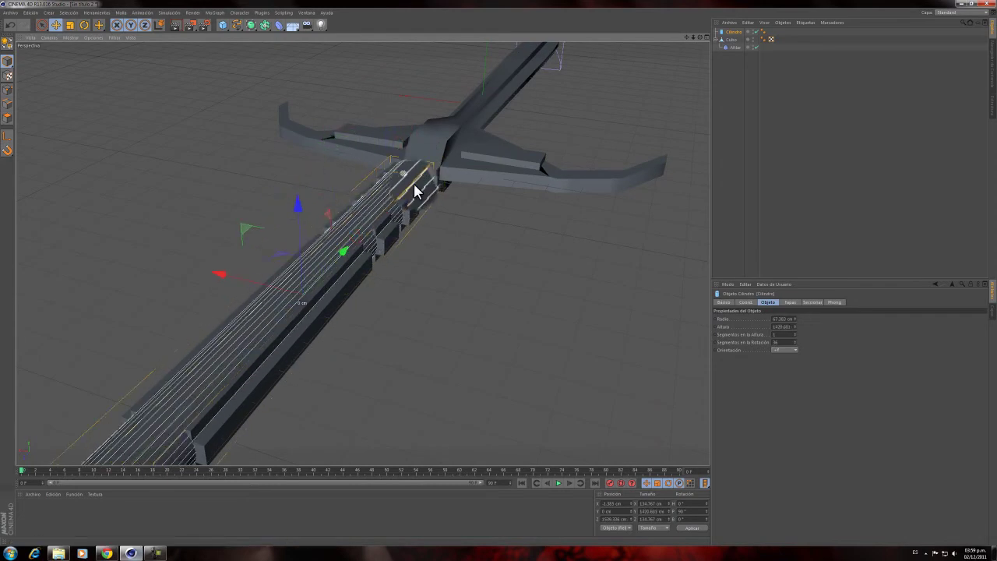
click(748, 134)
scroll(507, 200, down, 5)
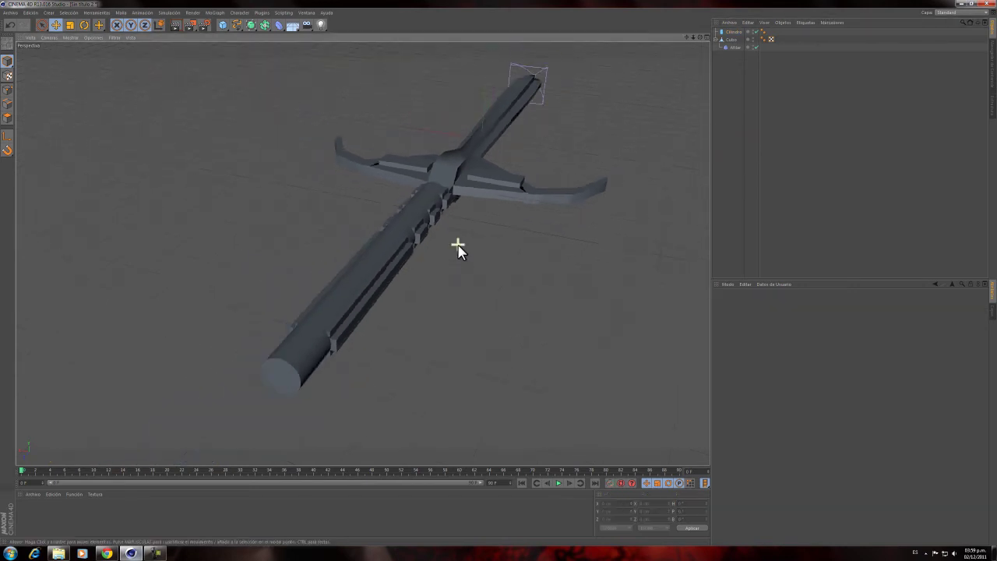
alt+drag(451, 222, 607, 261)
Step: Increase the cylinder's height segments, convert it to an editable object, and switch to polygon mode
click(545, 253)
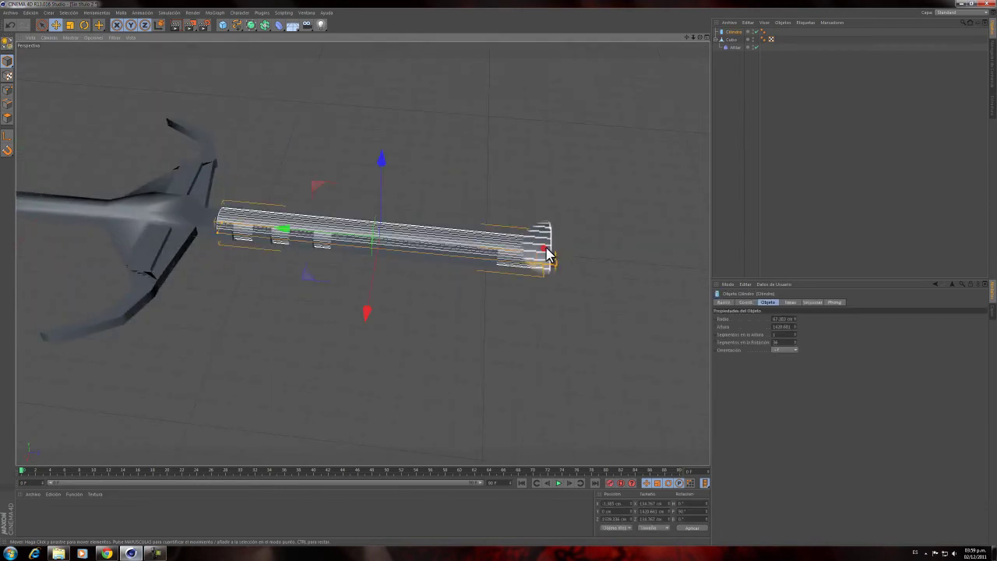
click(794, 333)
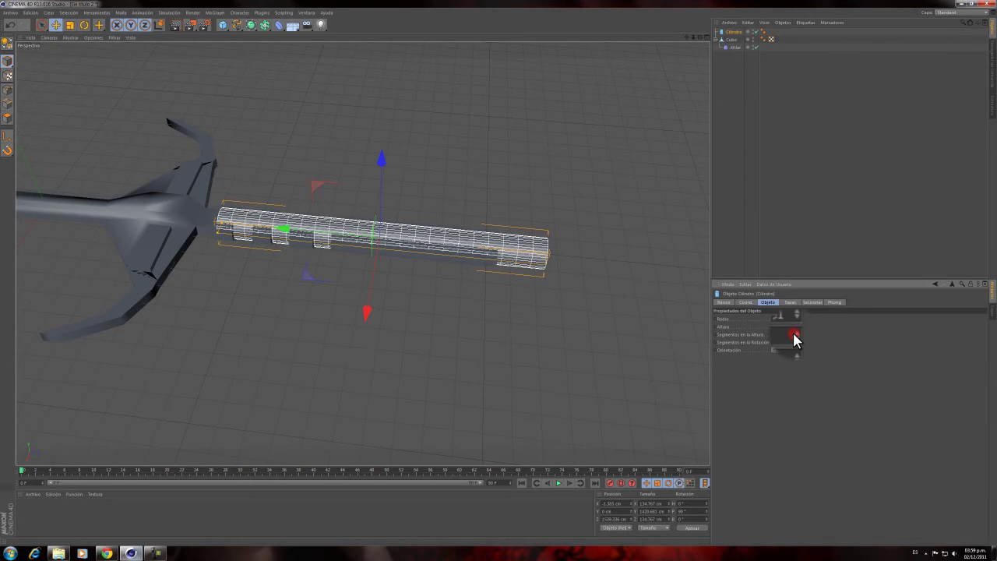
click(9, 39)
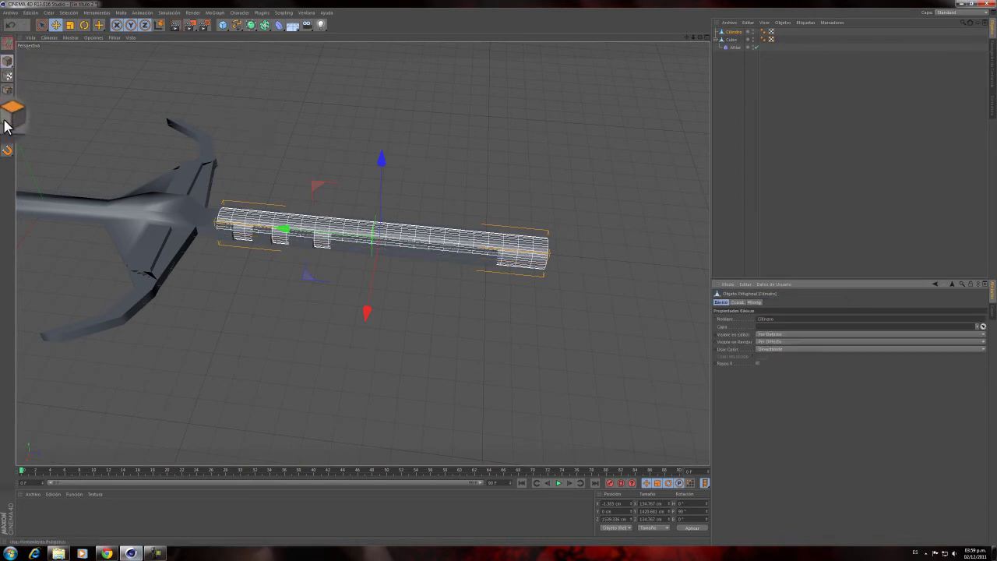
click(7, 117)
Step: Loop-select two separate polygon bands near the cylinder's free end and extrude them outward by about 35 cm
drag(98, 24, 148, 108)
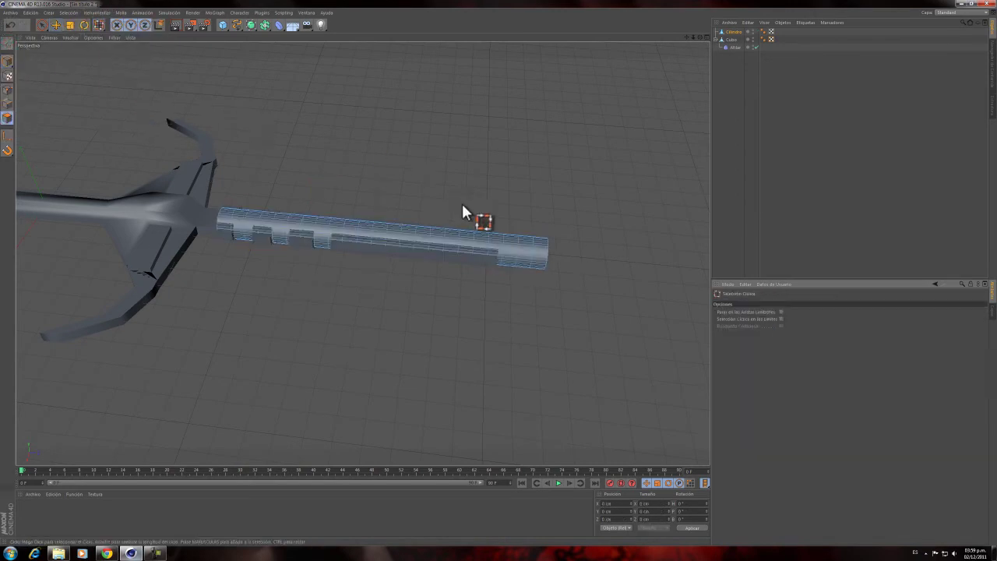
mouse_move(511, 250)
mouse_down()
mouse_move(543, 260)
mouse_move(549, 247)
mouse_up()
right_click(550, 168)
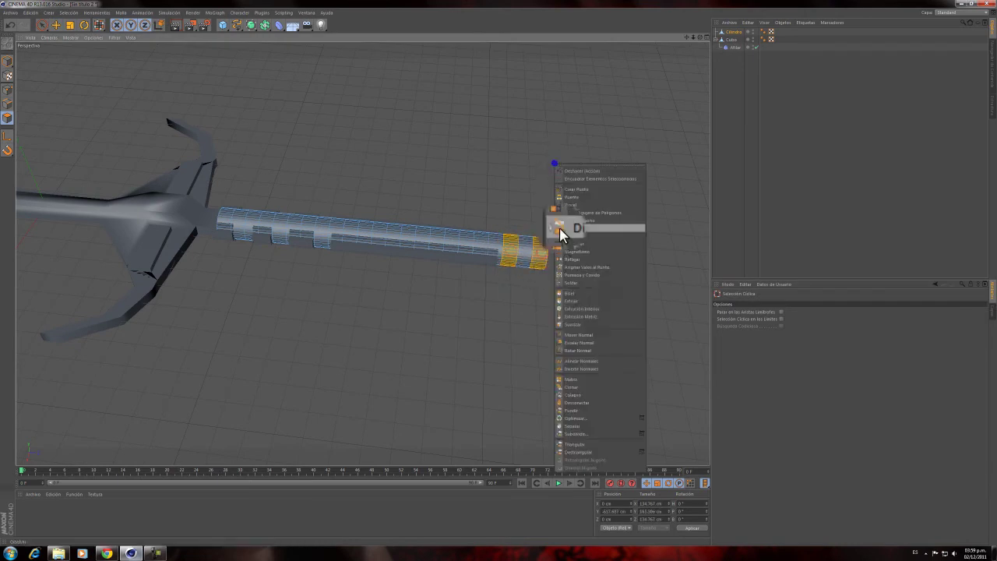
click(577, 300)
drag(546, 290, 504, 282)
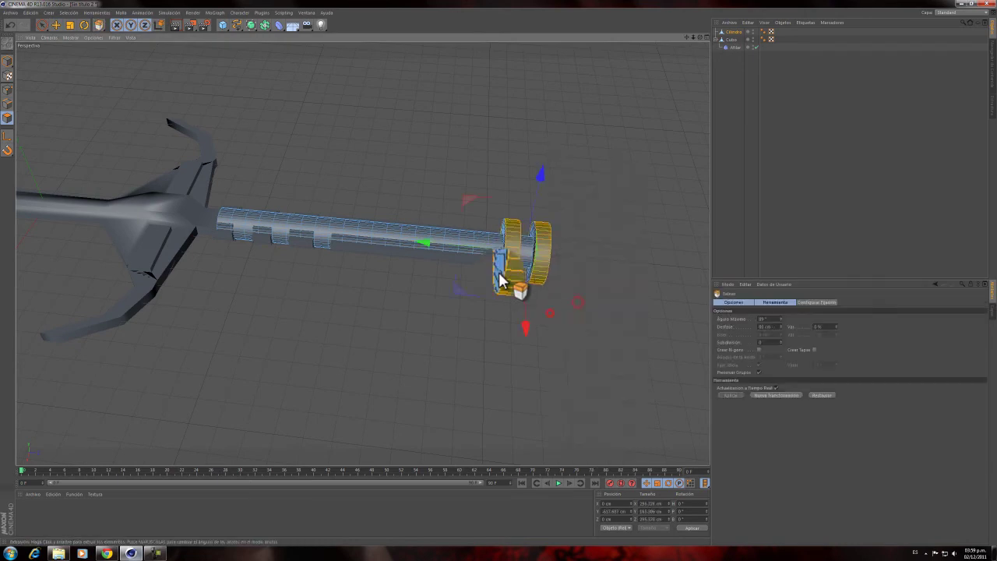
click(772, 211)
alt+drag(540, 228, 588, 190)
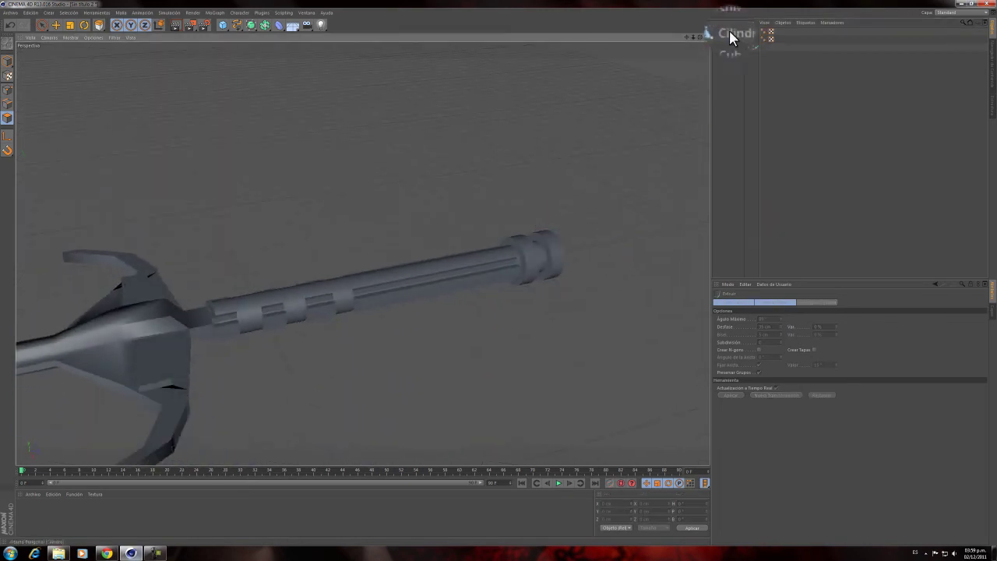
Step: Reselect the cylinder, loop-select the polygon band over the third handle ridge from the guard, and switch to Live Selection
click(730, 32)
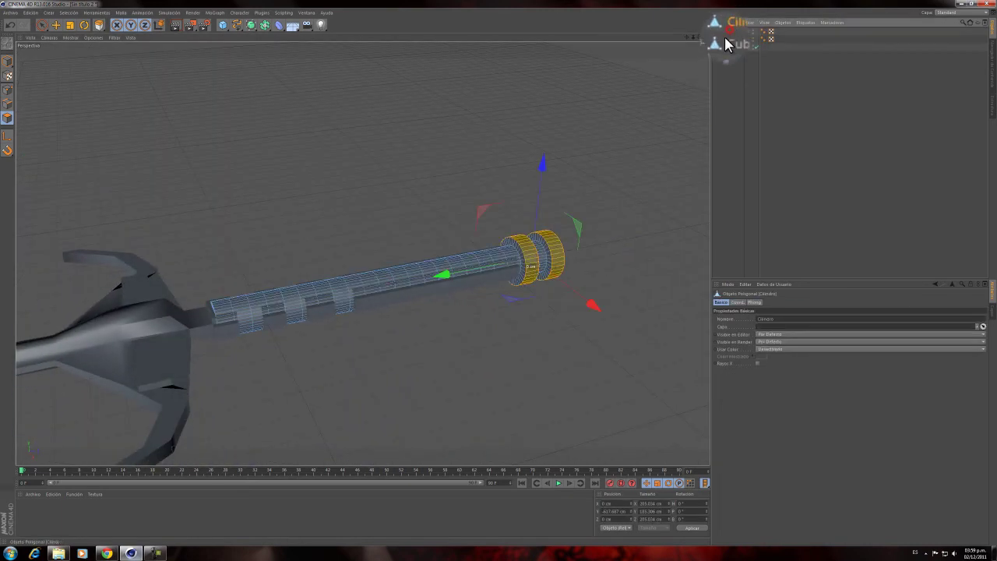
click(100, 27)
click(133, 66)
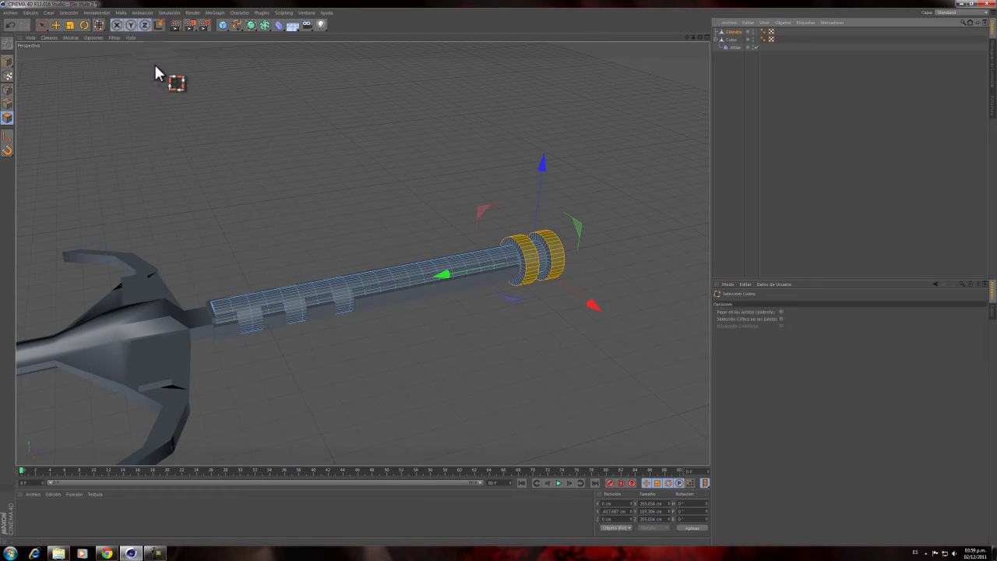
click(351, 296)
key(super)
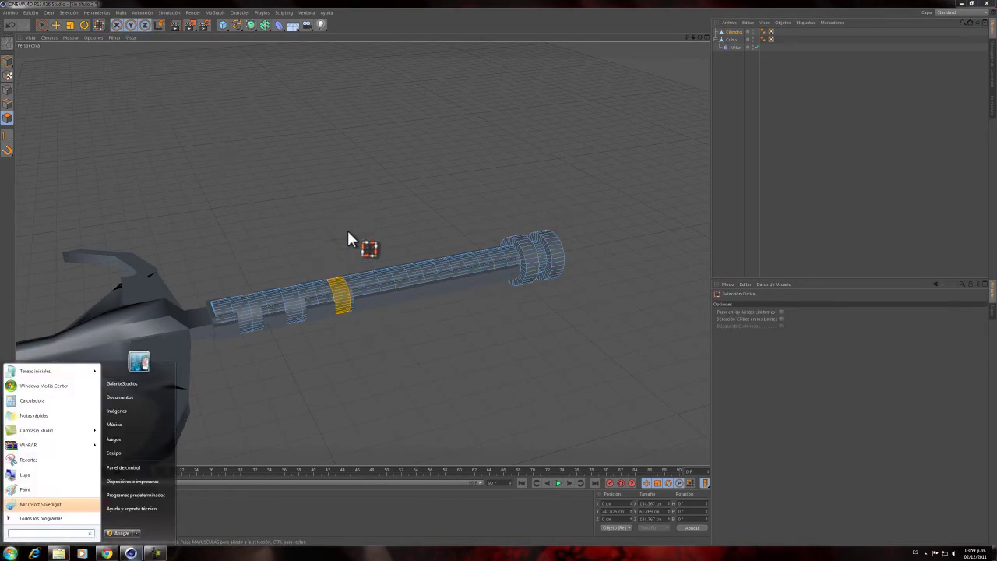
key(super)
key(9)
Step: Extrude the selected polygon band next to the third handle ridge outward by about 29 cm and clear the object selection
right_click(358, 224)
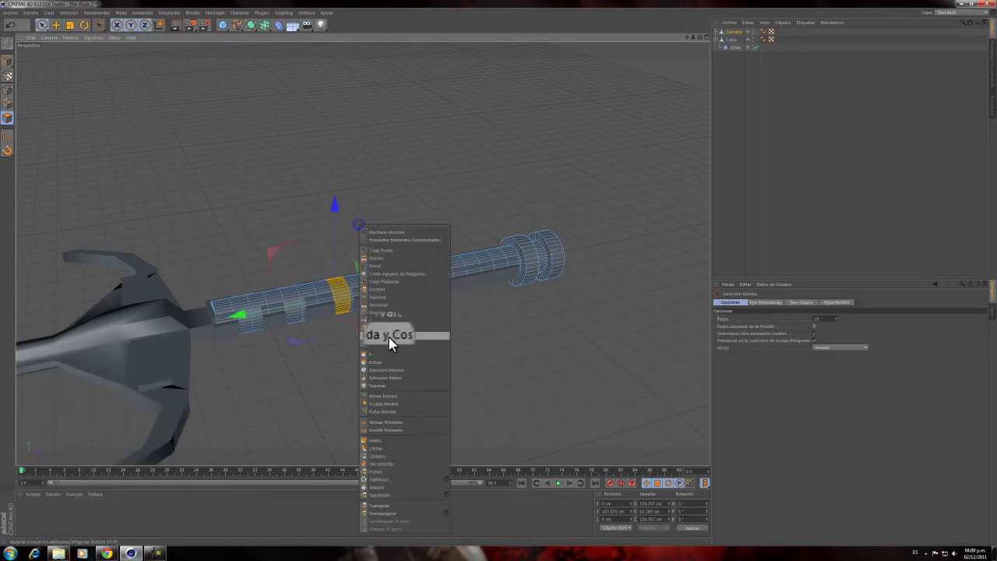
click(379, 360)
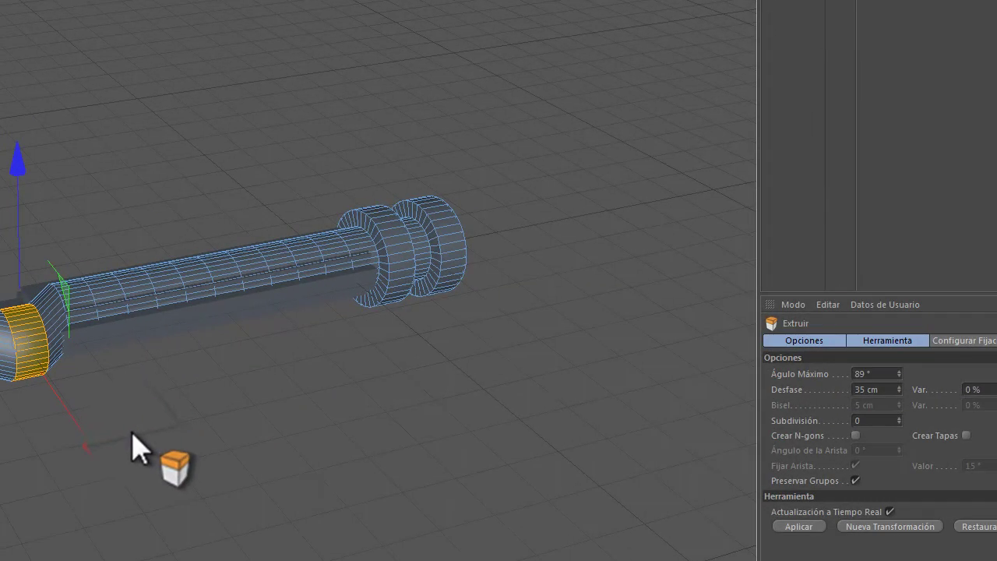
right_click(136, 441)
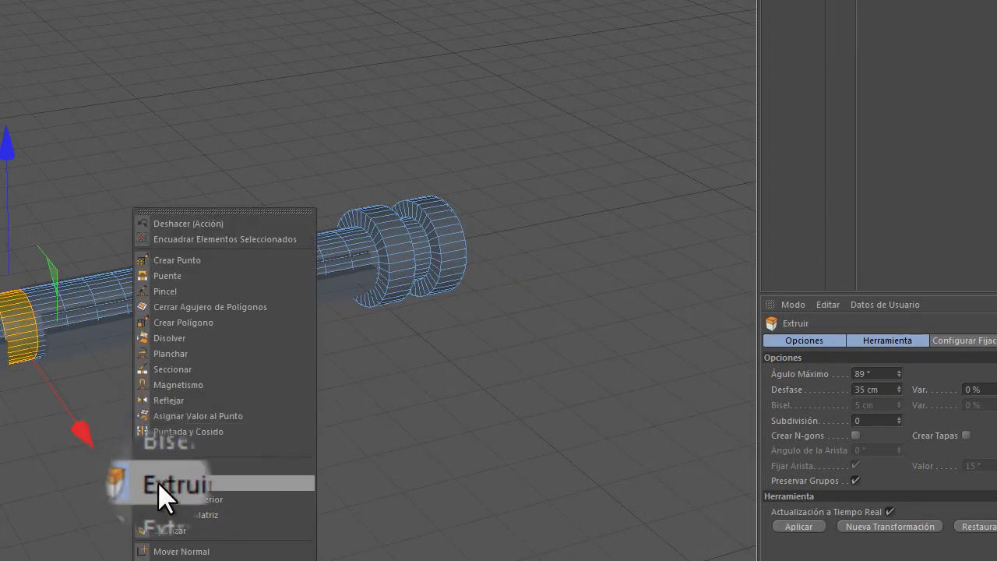
click(167, 485)
right_click(166, 466)
click(117, 404)
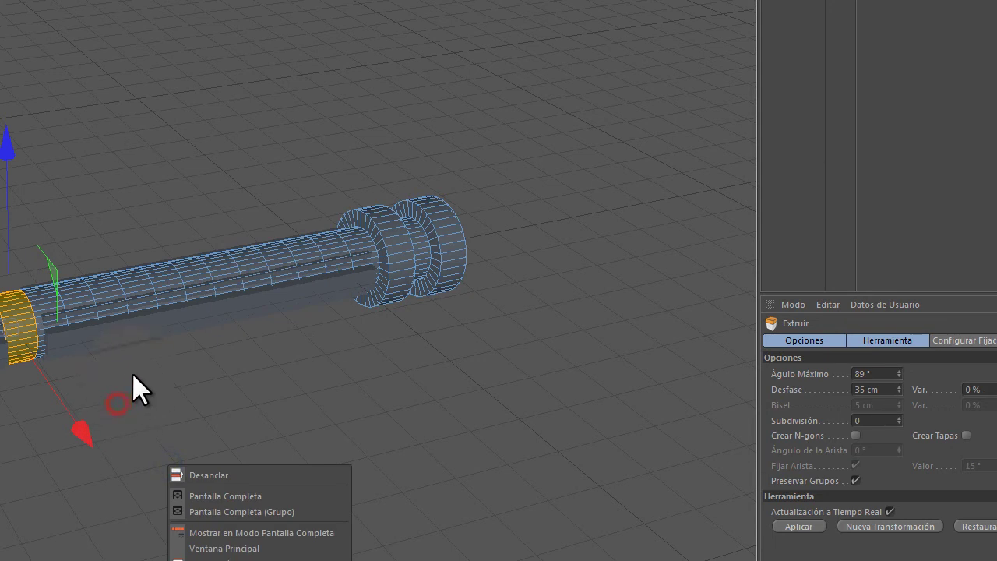
click(142, 371)
drag(143, 371, 2, 373)
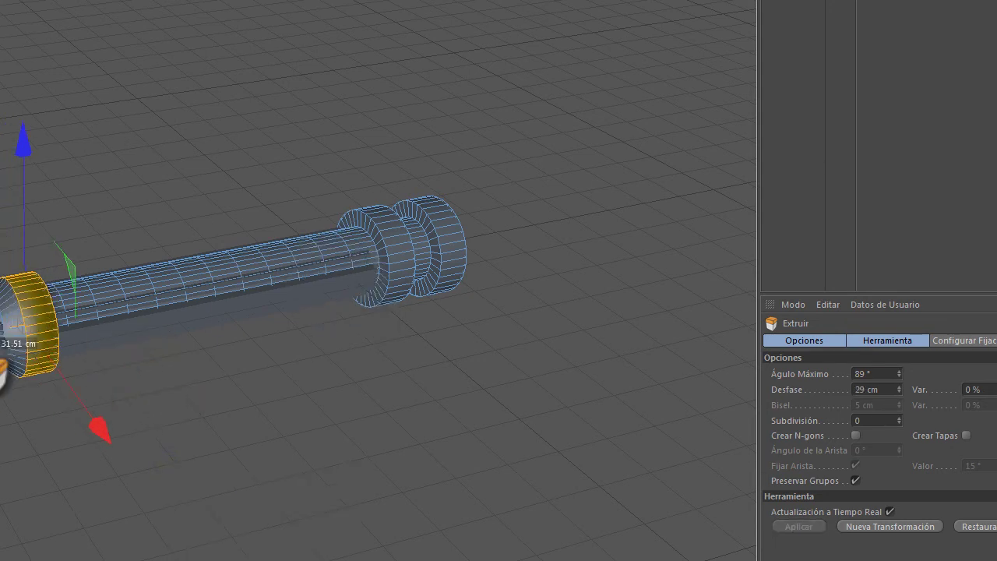
click(731, 145)
click(820, 157)
Step: Reselect the cylinder and loop-select the outer band of the raised ring at the handle's free end
alt+drag(441, 126, 201, 111)
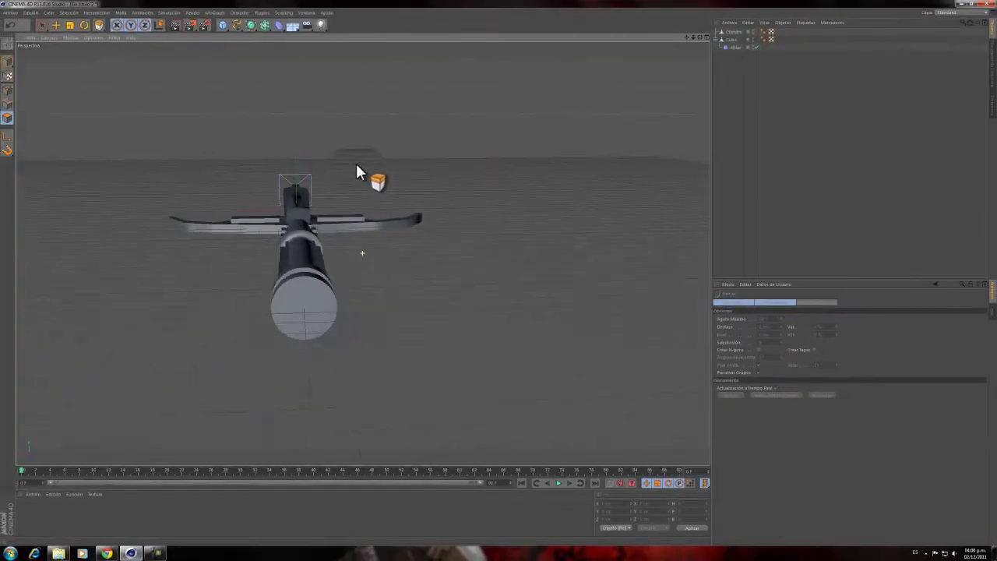
alt+drag(357, 170, 452, 253)
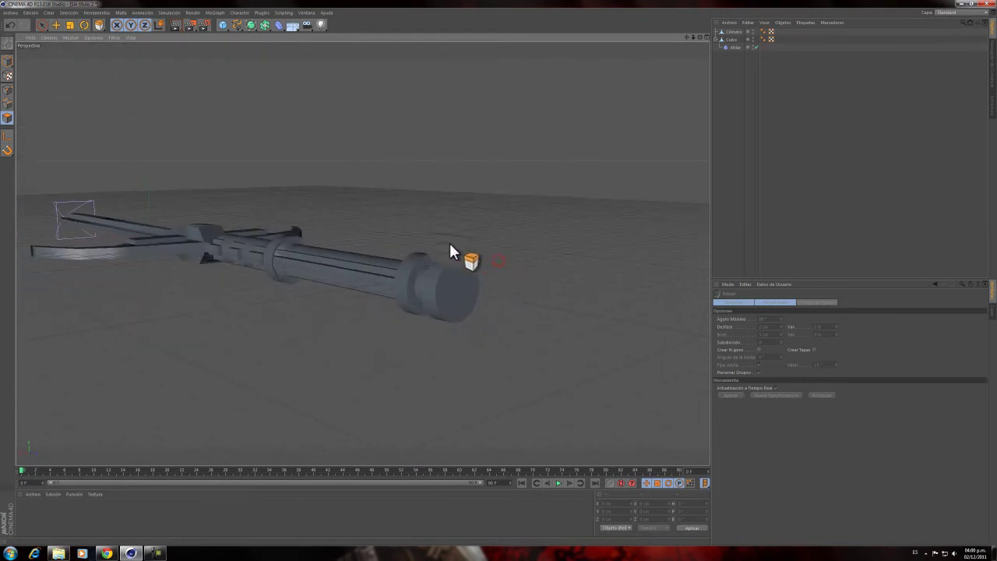
click(733, 35)
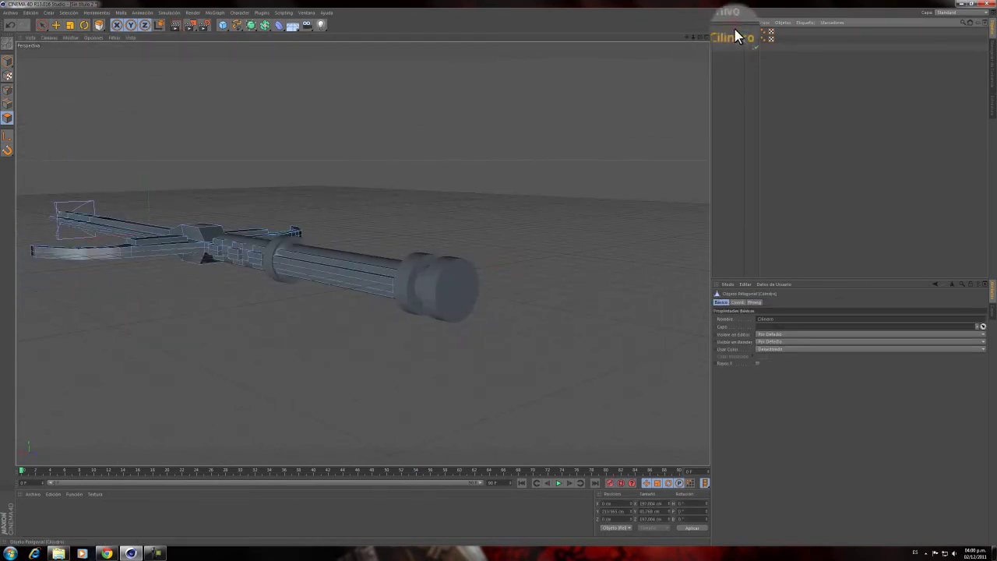
click(736, 31)
drag(99, 25, 127, 60)
click(443, 271)
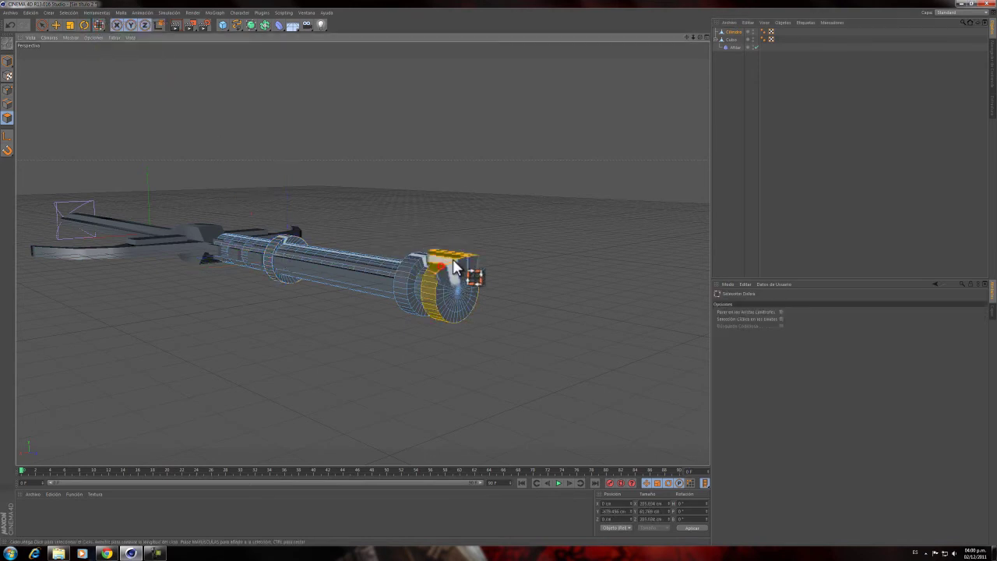
Step: Extrude the selected end band outward by about 42 cm to form a rounded pommel, and clear the object selection
alt+drag(484, 224, 537, 237)
right_click(542, 233)
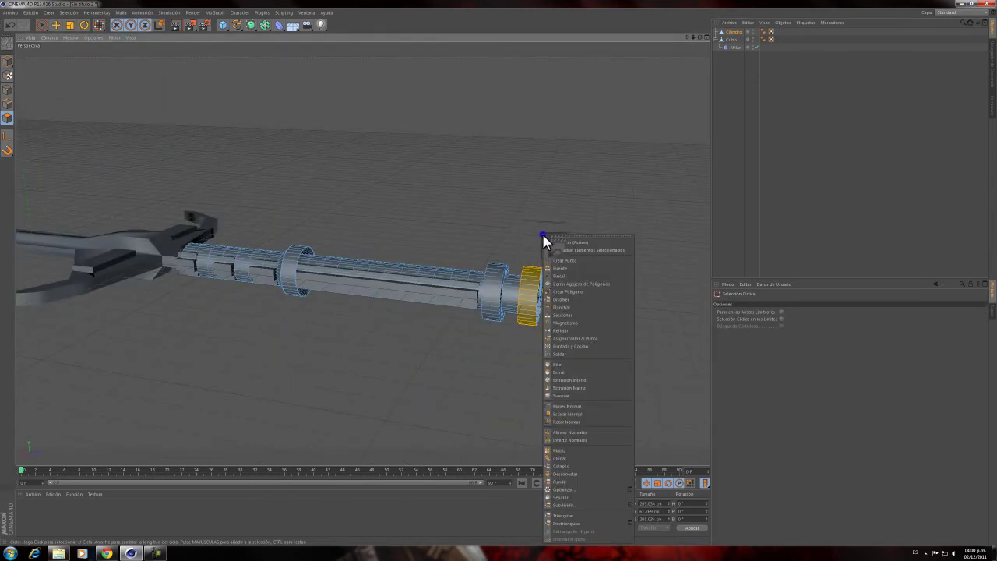
click(545, 368)
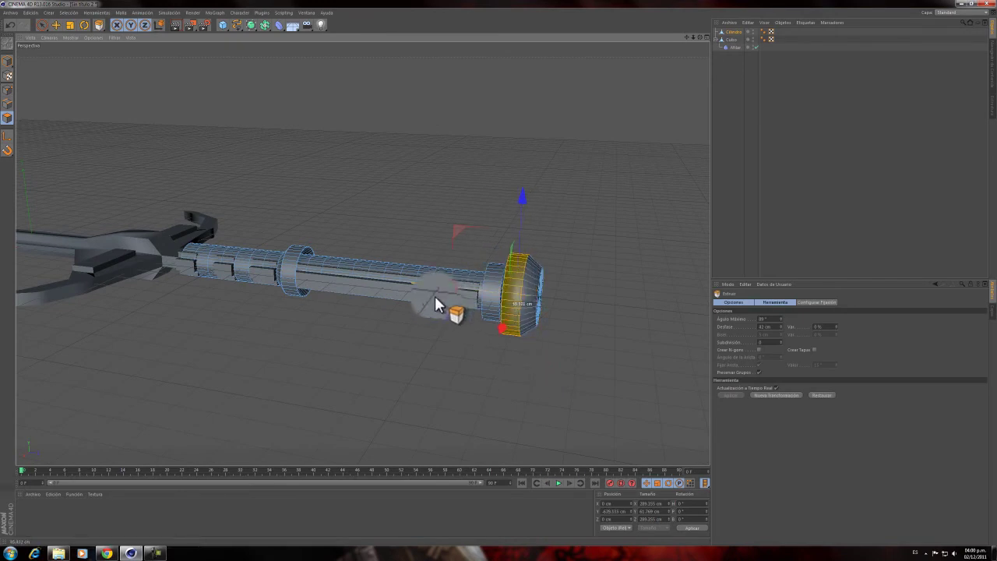
click(825, 224)
alt+drag(520, 288, 527, 99)
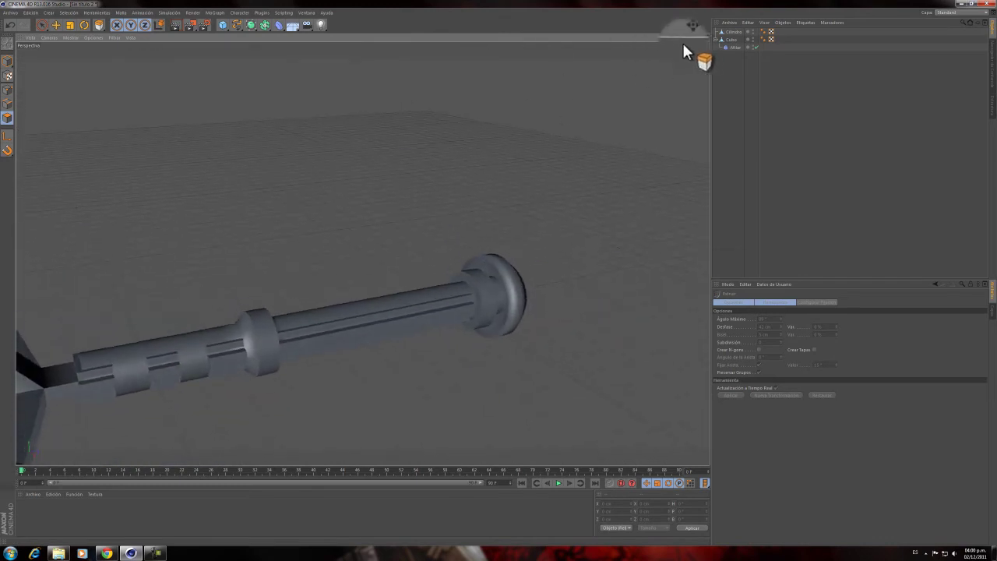
drag(495, 277, 497, 273)
drag(687, 38, 499, 274)
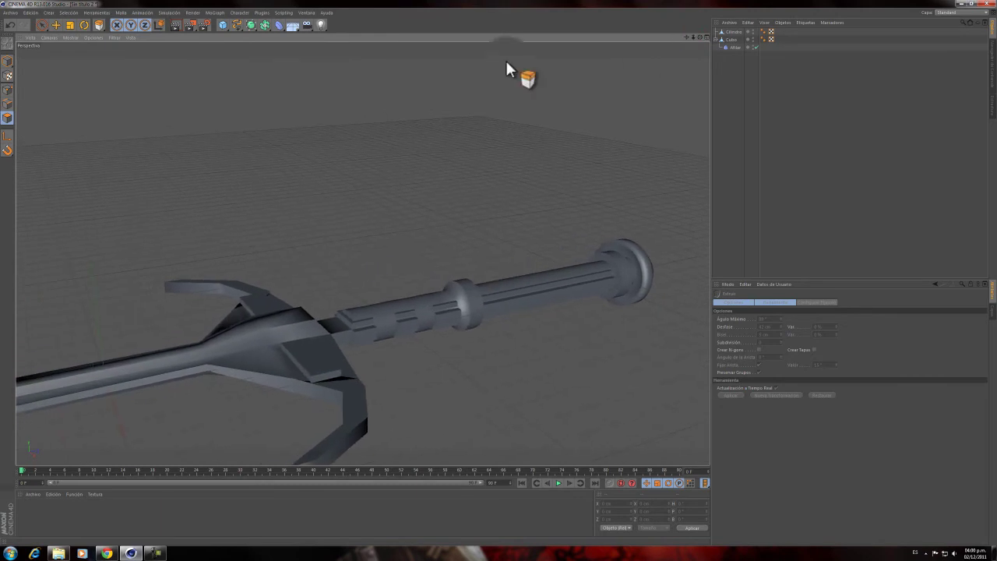
Step: Switch to model mode, add a helix spline, and move it along the sword's length to the cross-guard
click(44, 25)
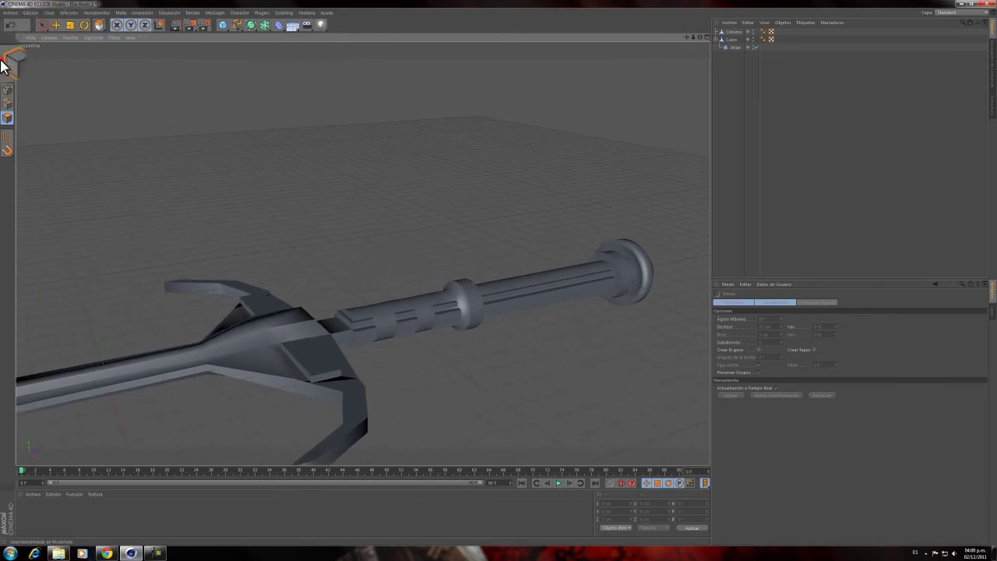
click(42, 27)
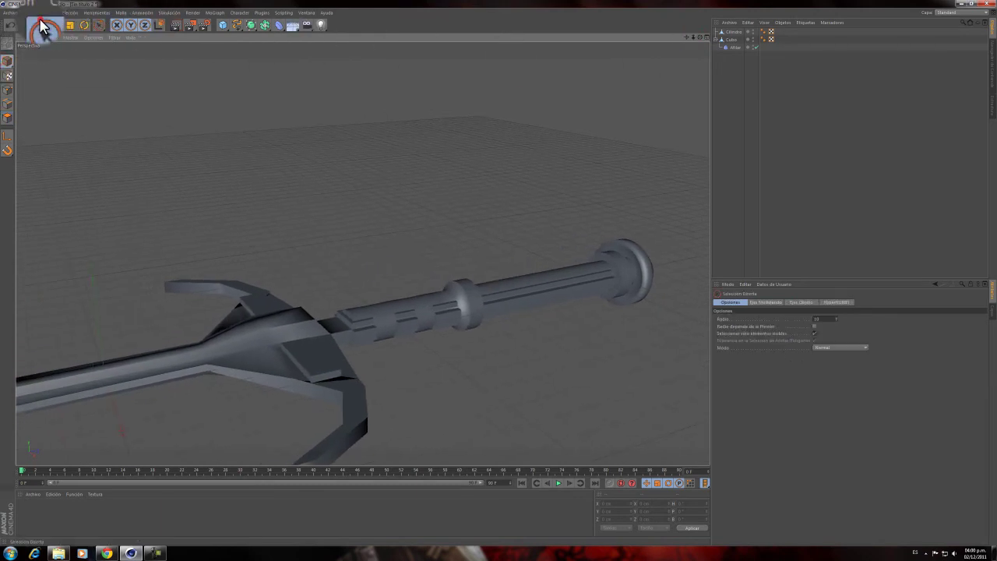
click(236, 29)
click(363, 49)
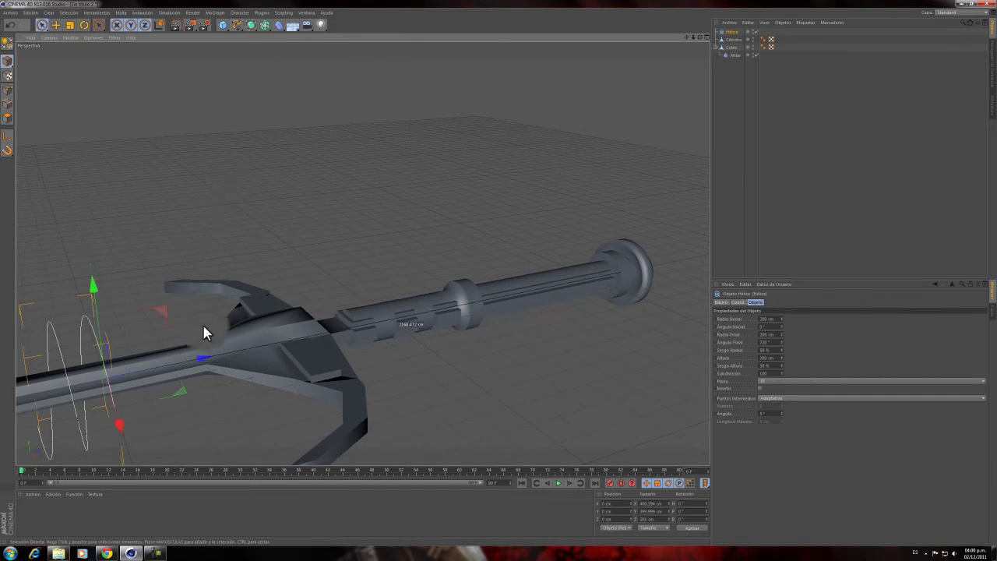
drag(200, 360, 434, 306)
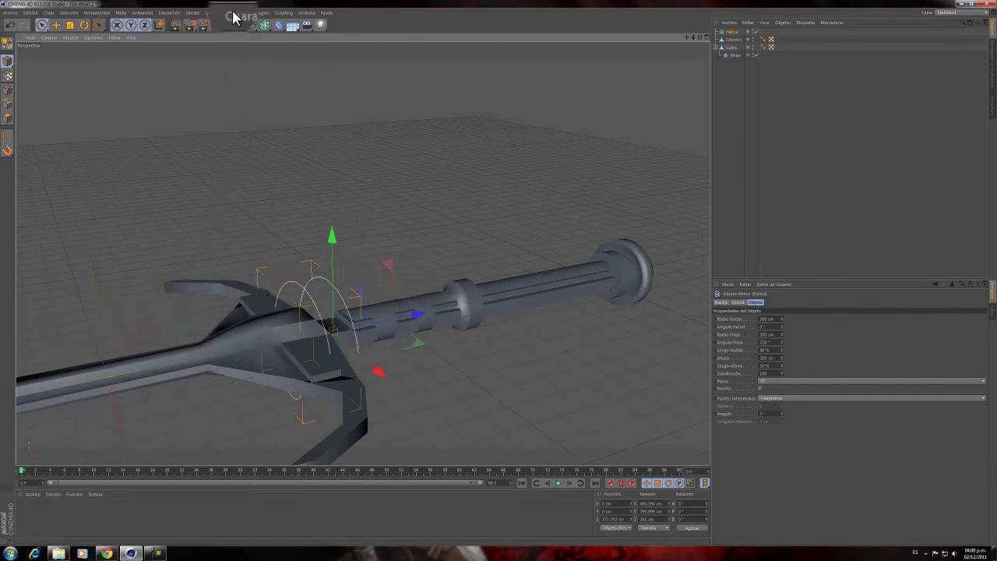
Step: Add a Sweep NURBS and a circle spline, and nest the circle and the helix inside the sweep
click(252, 26)
click(267, 70)
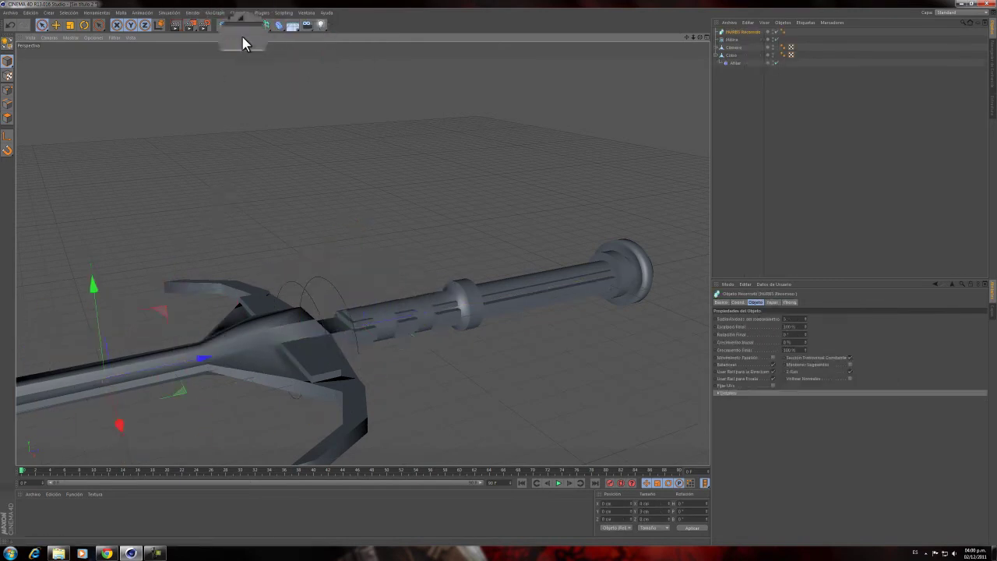
click(237, 25)
click(323, 67)
drag(732, 39, 737, 42)
Step: Set the sweep's circle profile radius to 5 cm
click(741, 39)
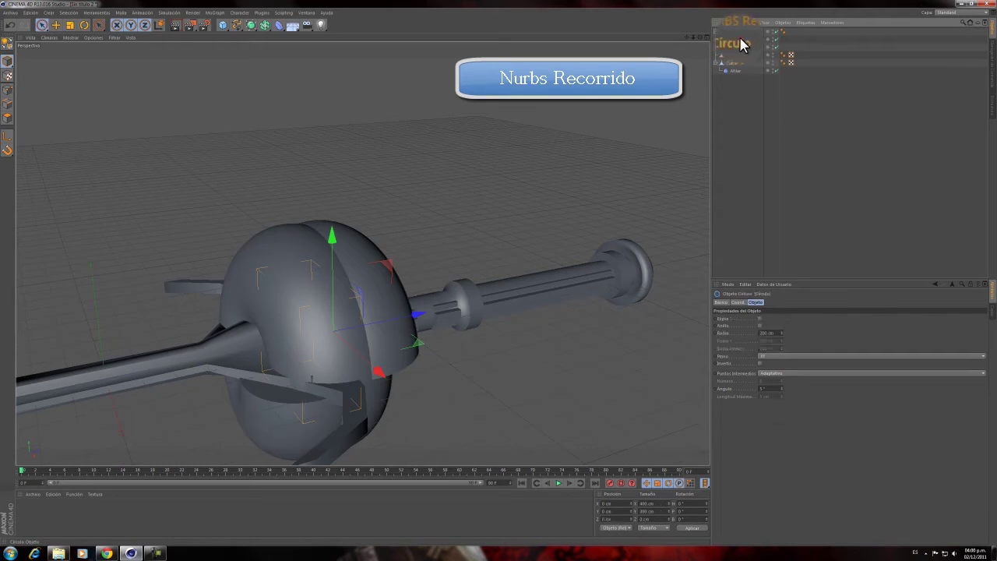
drag(771, 334, 767, 334)
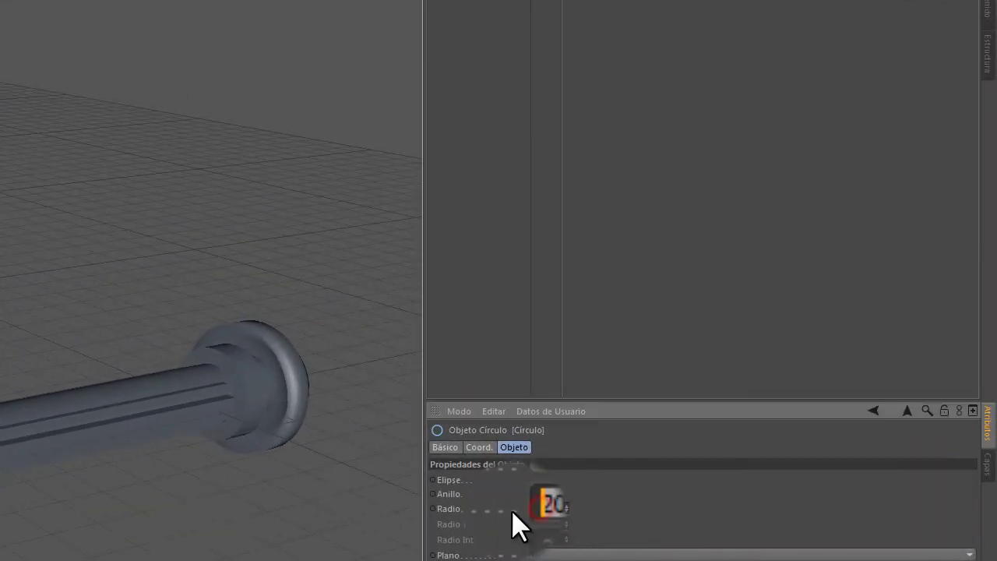
text(3)
key(Return)
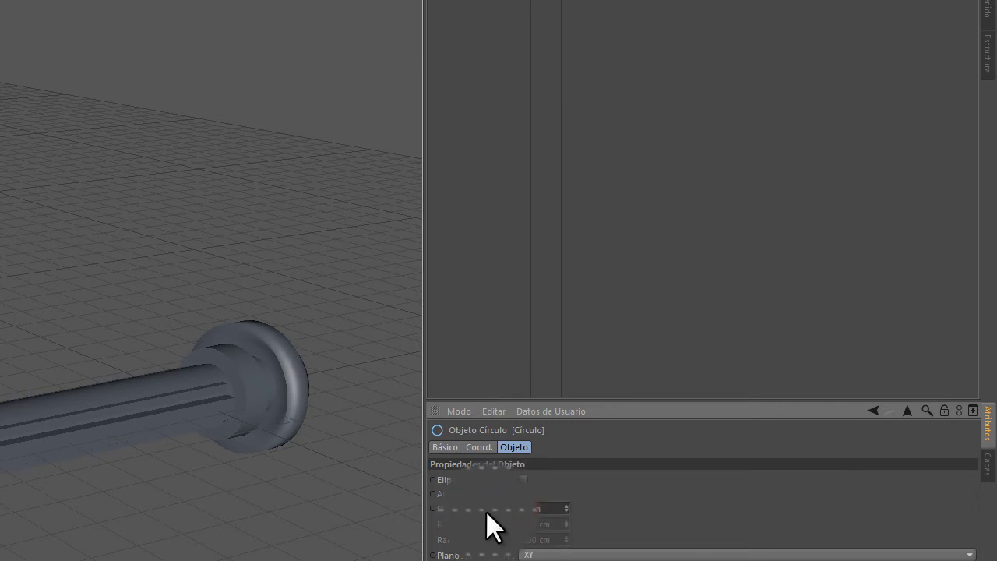
text(5)
key(Return)
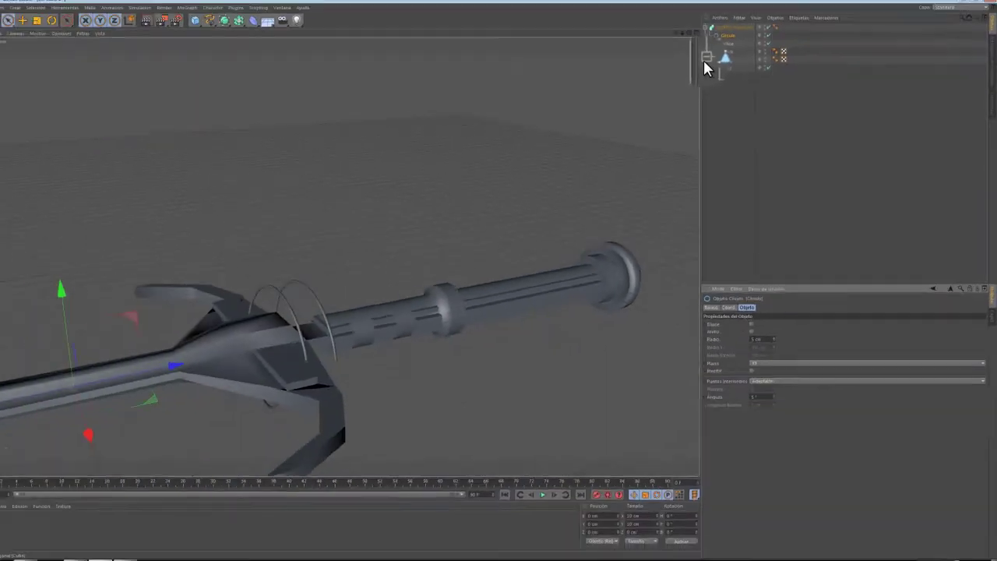
Step: Move the helix along the handle toward the pommel, to about Z 1774 cm
click(734, 48)
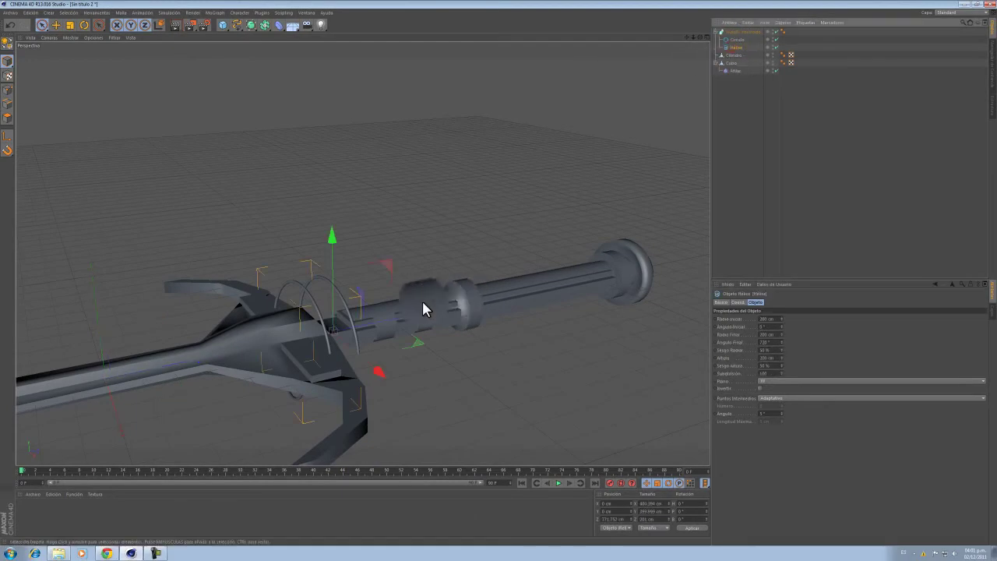
drag(432, 314, 628, 330)
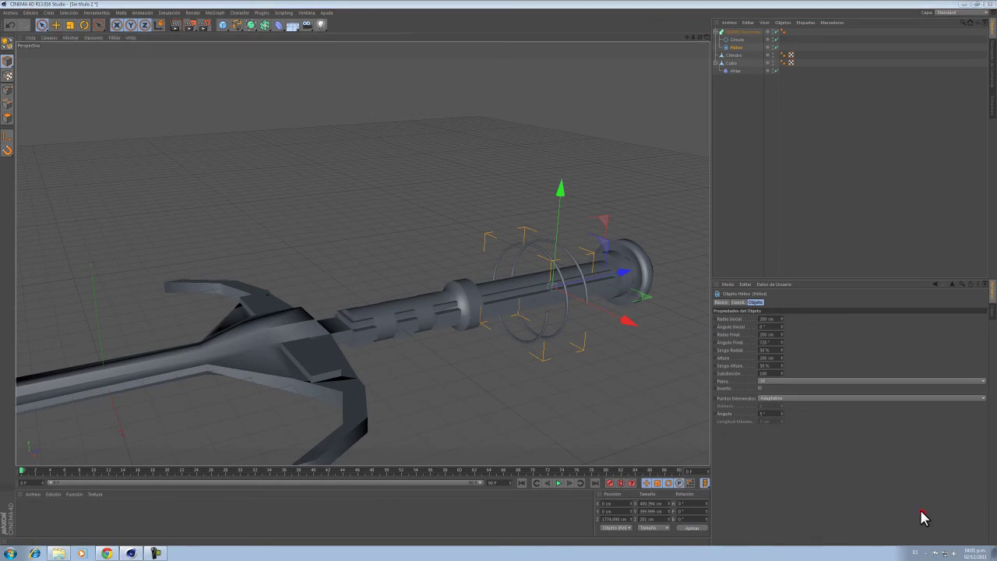
Step: Reduce the helix's start radius to 87 cm and its end radius to 83 cm so it hugs the handle
drag(699, 36, 462, 273)
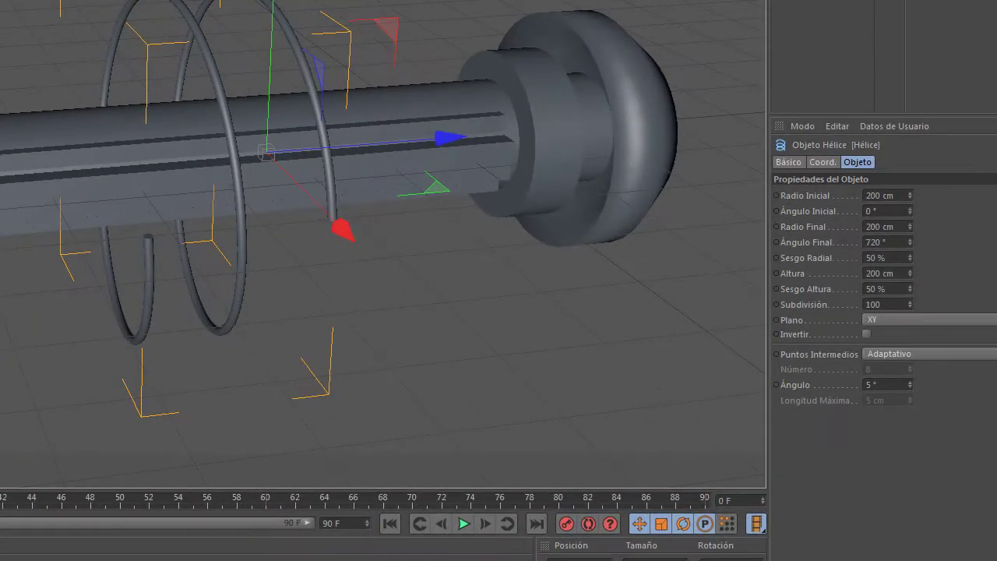
drag(910, 195, 908, 192)
alt+drag(693, 160, 651, 131)
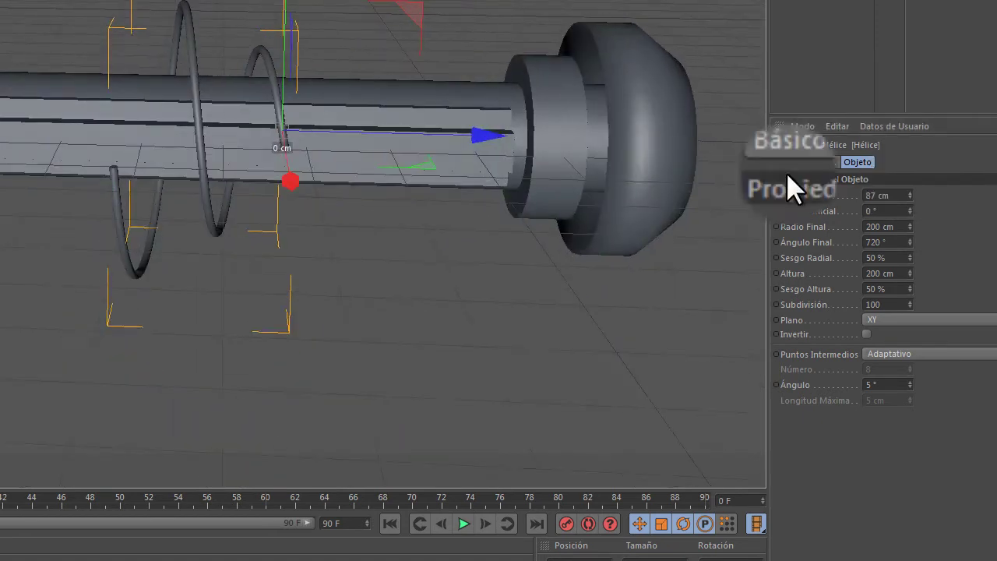
drag(909, 207, 804, 195)
text(0)
key(Return)
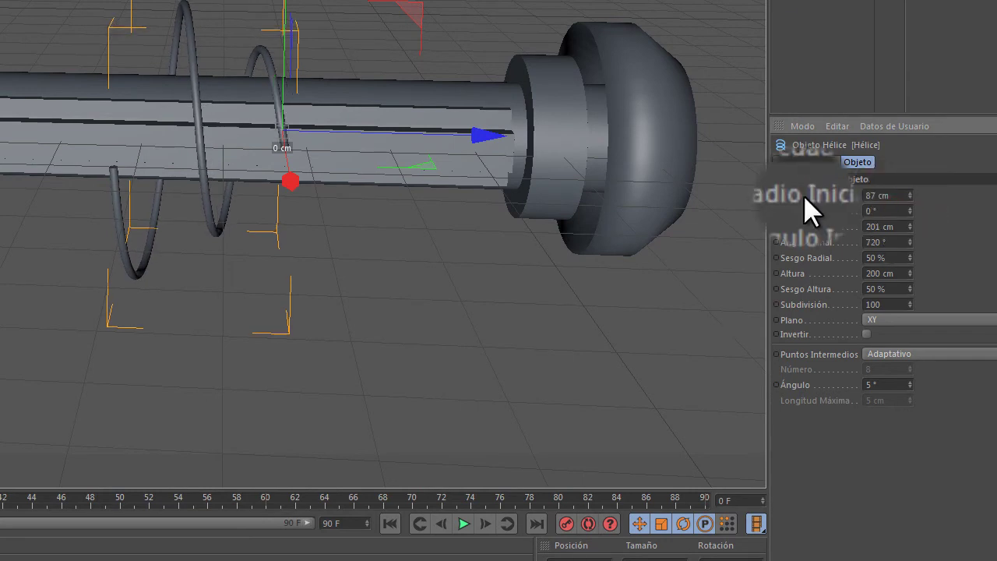
drag(906, 222, 906, 245)
Step: Set the helix's end angle to 2800° and its height to 600 cm
double_click(888, 241)
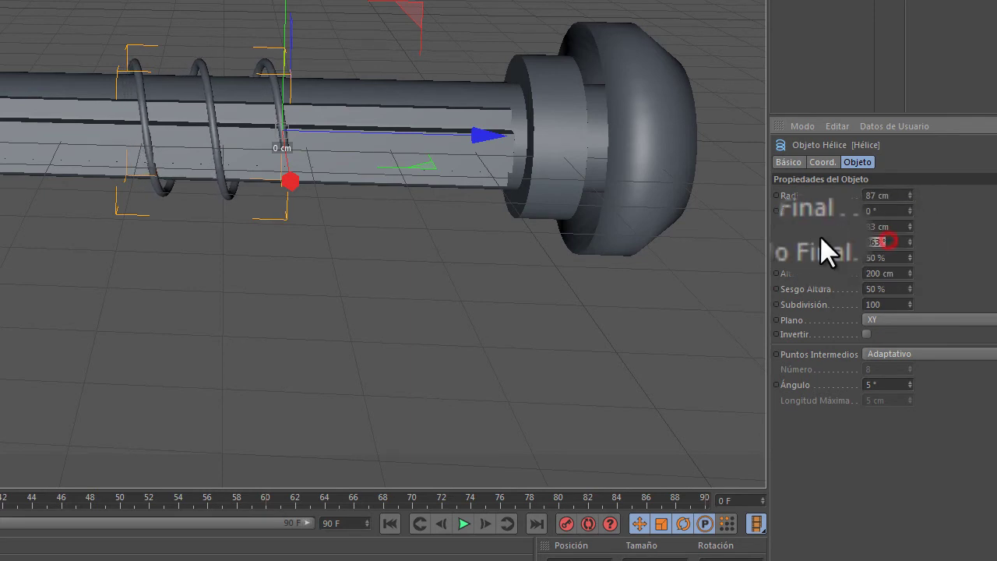
text(1800)
key(Return)
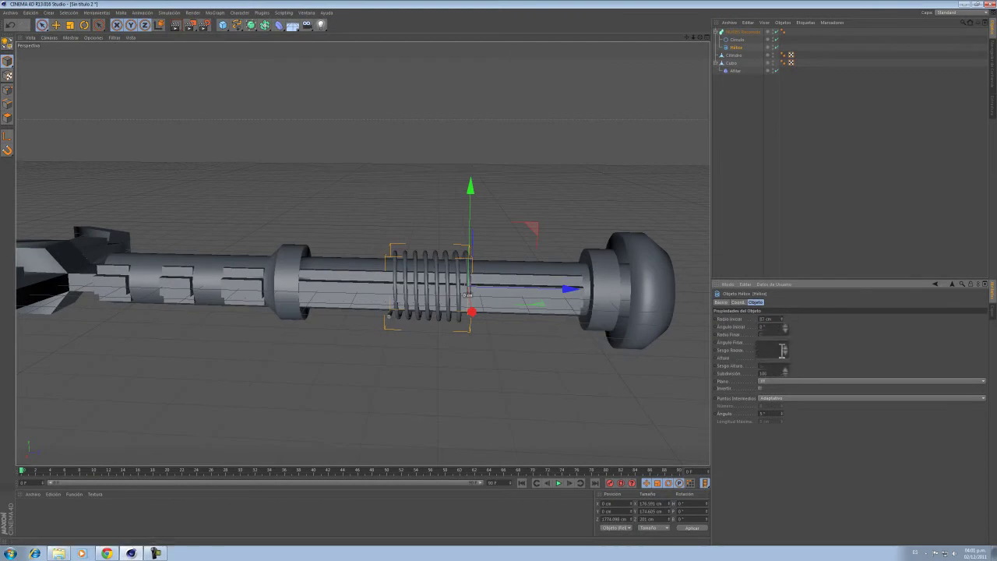
drag(781, 358, 781, 360)
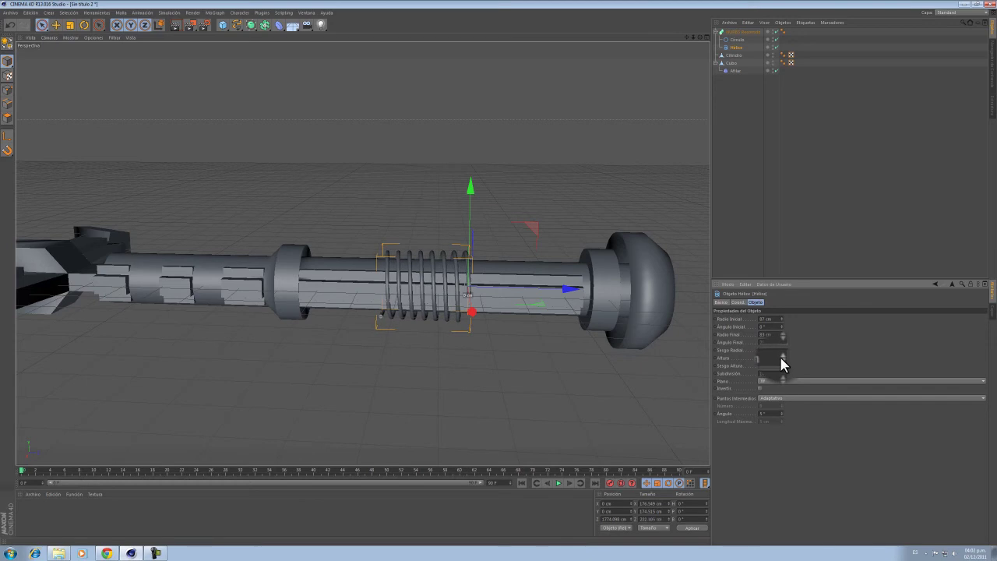
drag(783, 363, 745, 359)
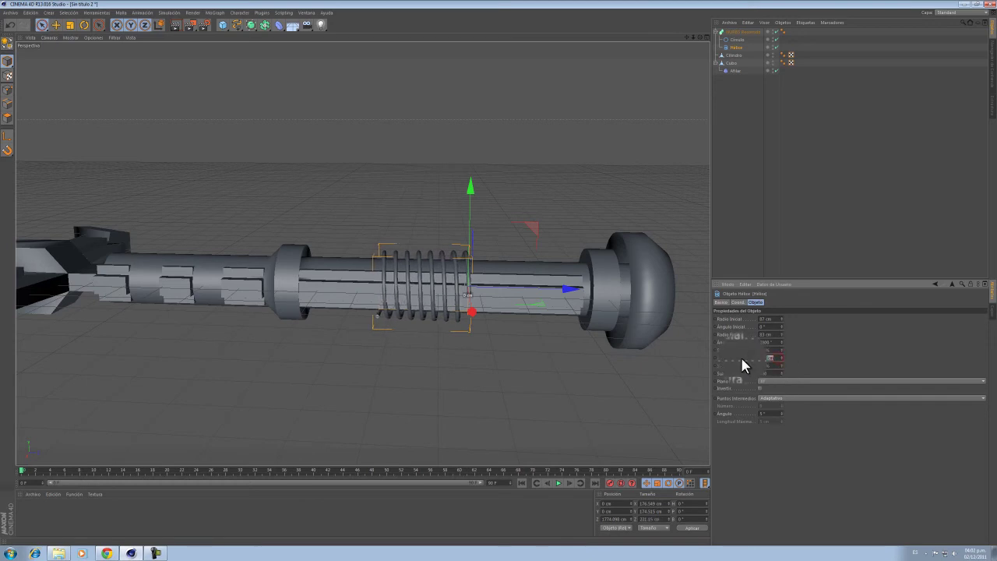
key(Return)
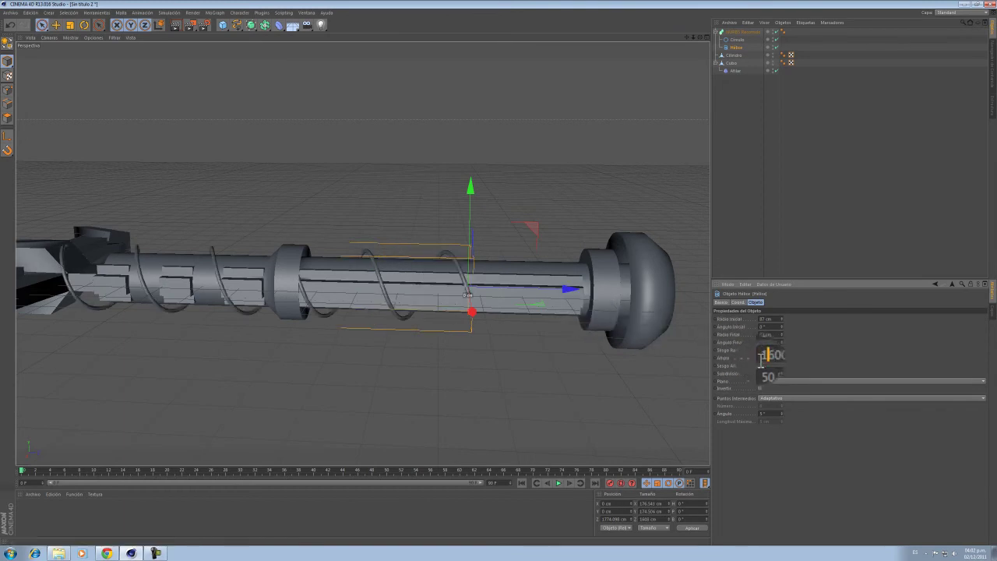
key(Return)
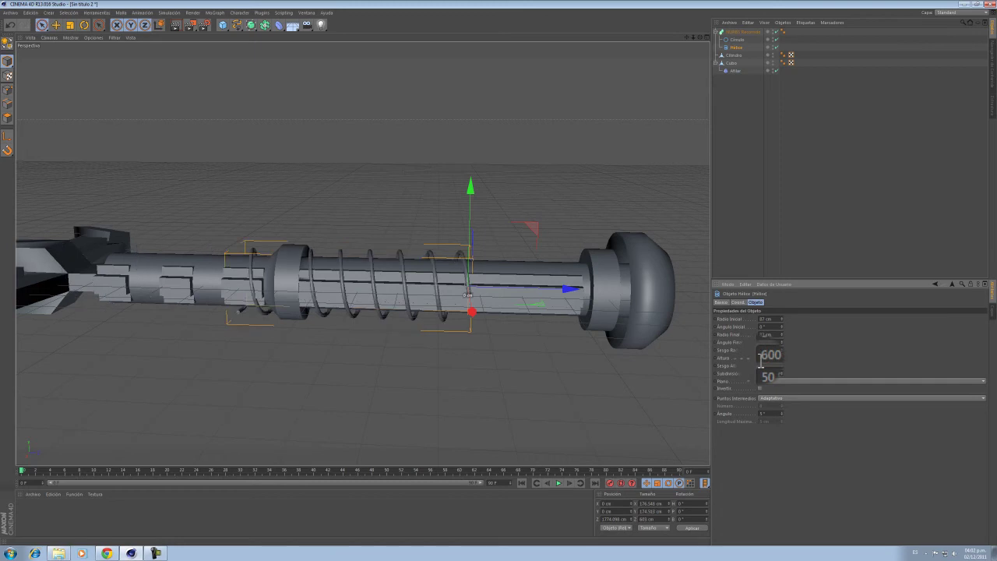
Step: Move the helix toward the pommel to about Z 1962 cm and adjust its height bias so the coils spread wider toward the pommel
drag(571, 292, 661, 305)
click(783, 358)
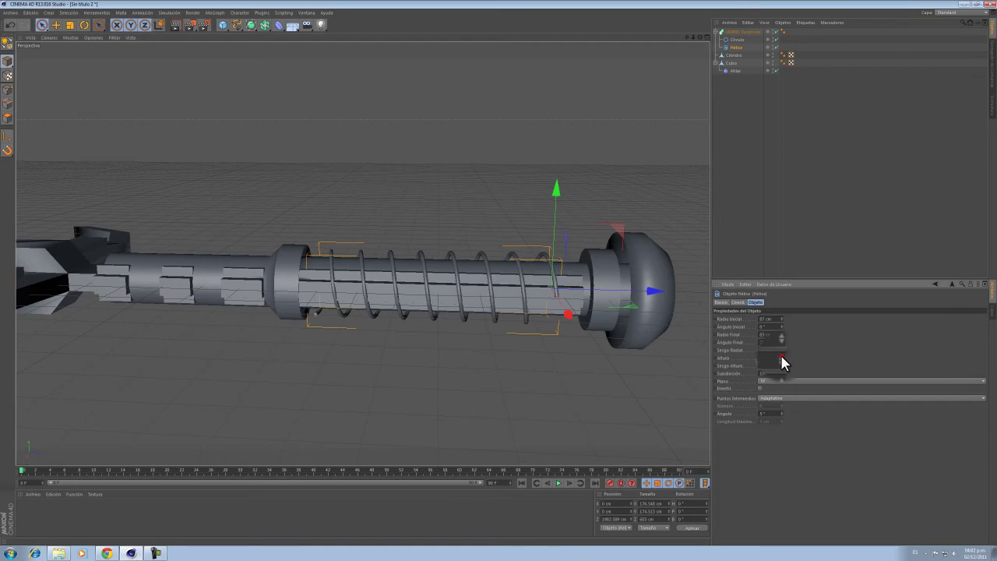
drag(781, 356, 781, 362)
click(782, 364)
drag(783, 369, 783, 370)
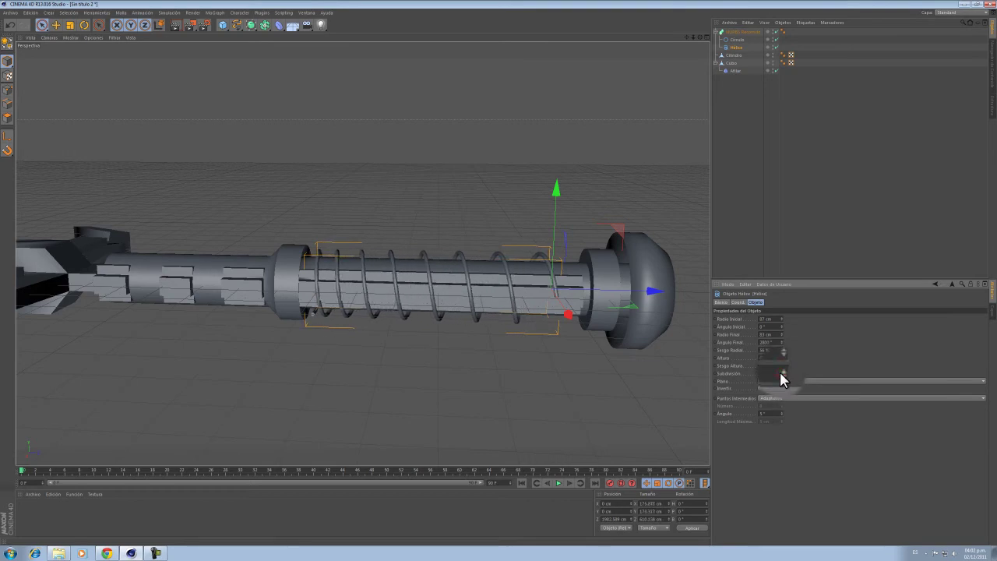
Step: Raise the end scale of the sweep around the grip to 119%
click(752, 31)
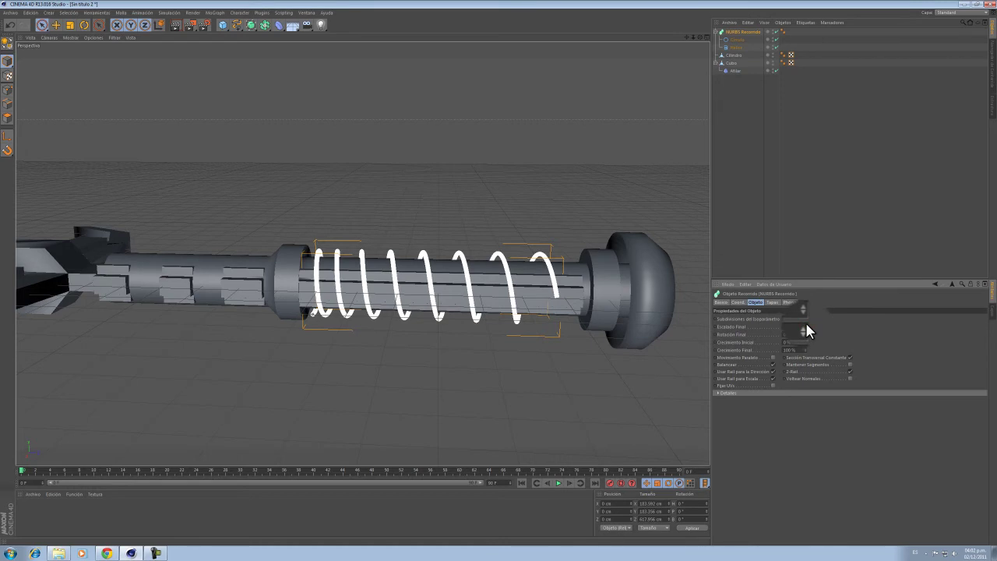
click(801, 169)
alt+drag(597, 261, 523, 267)
alt+drag(441, 262, 462, 290)
drag(738, 31, 734, 38)
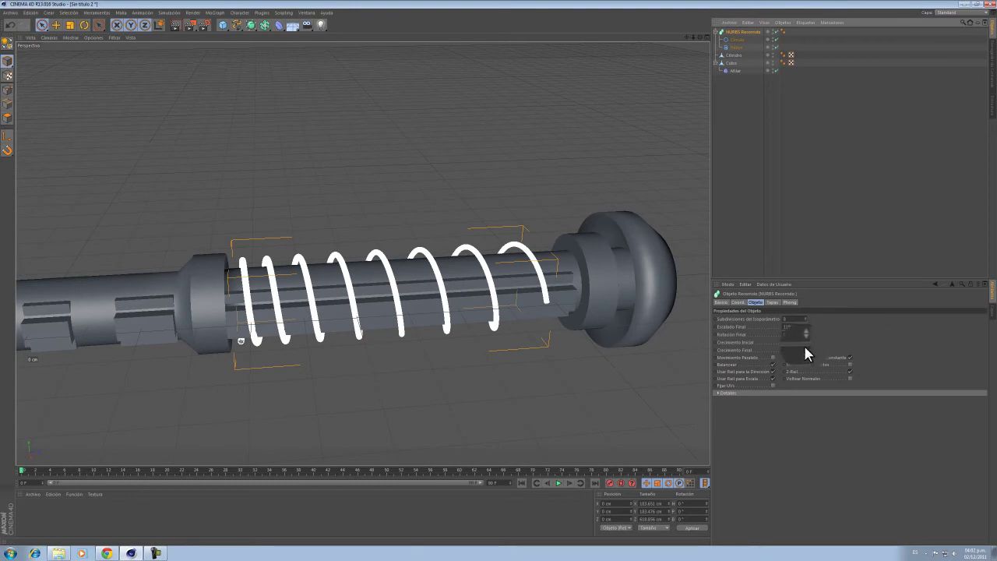
click(806, 351)
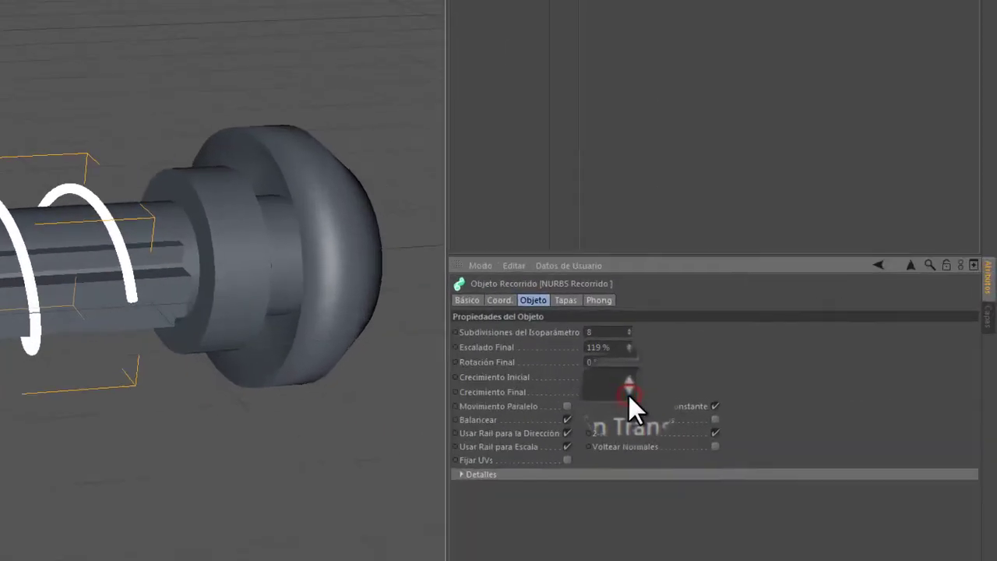
Step: Set the grip sweep's end rotation to about 23° and try adjusting its isoparm subdivisions
click(643, 380)
click(642, 386)
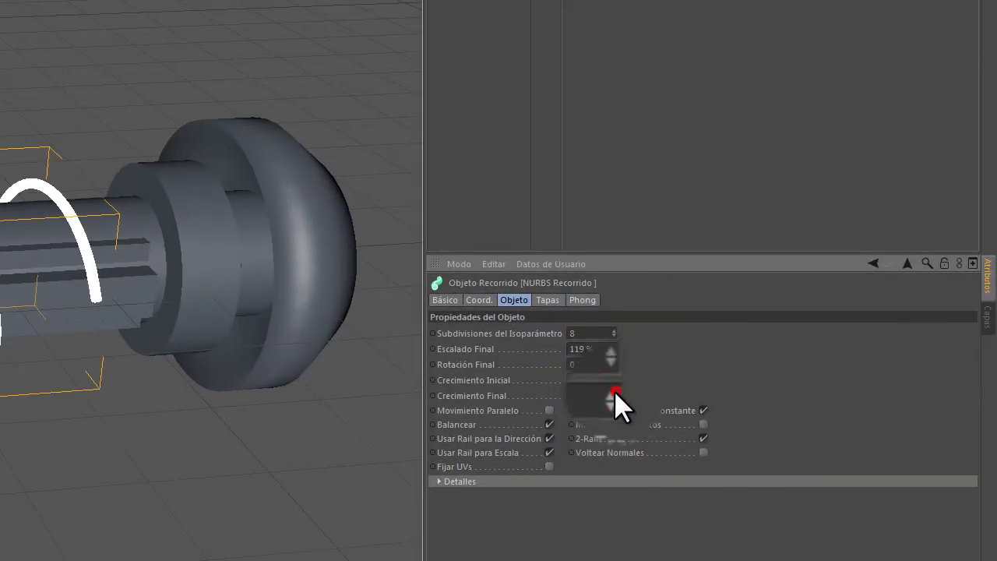
click(611, 373)
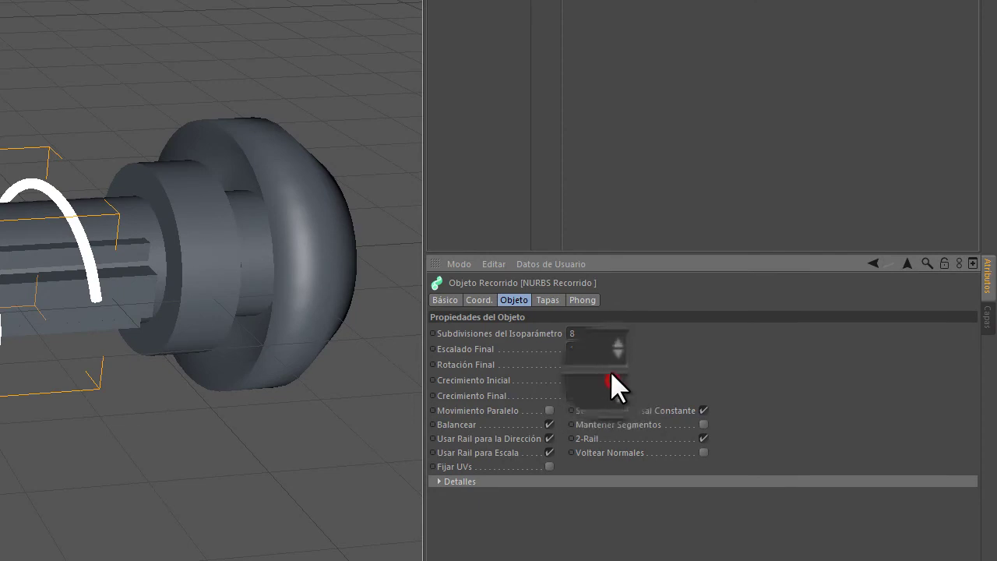
click(611, 372)
drag(613, 380, 610, 356)
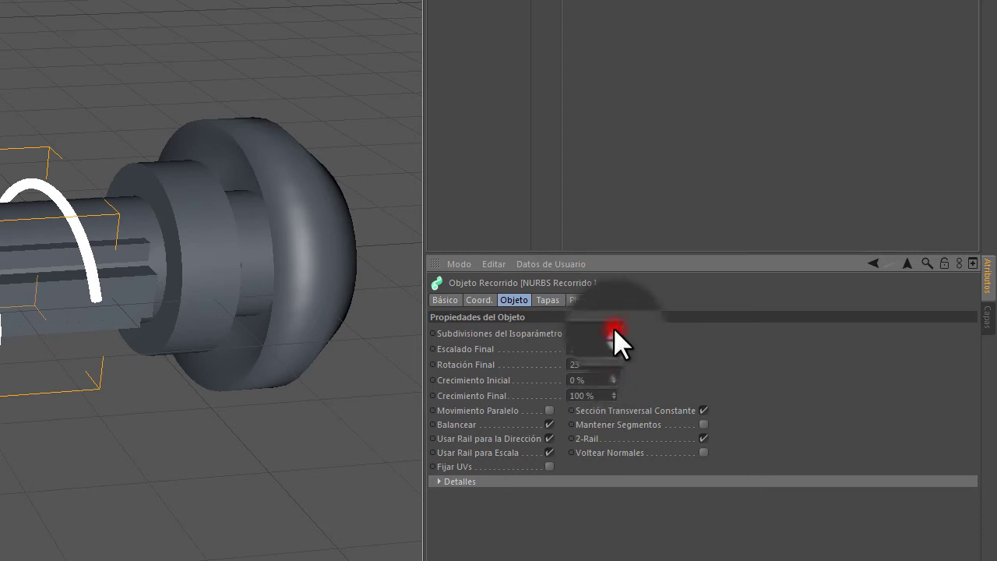
drag(614, 330, 506, 355)
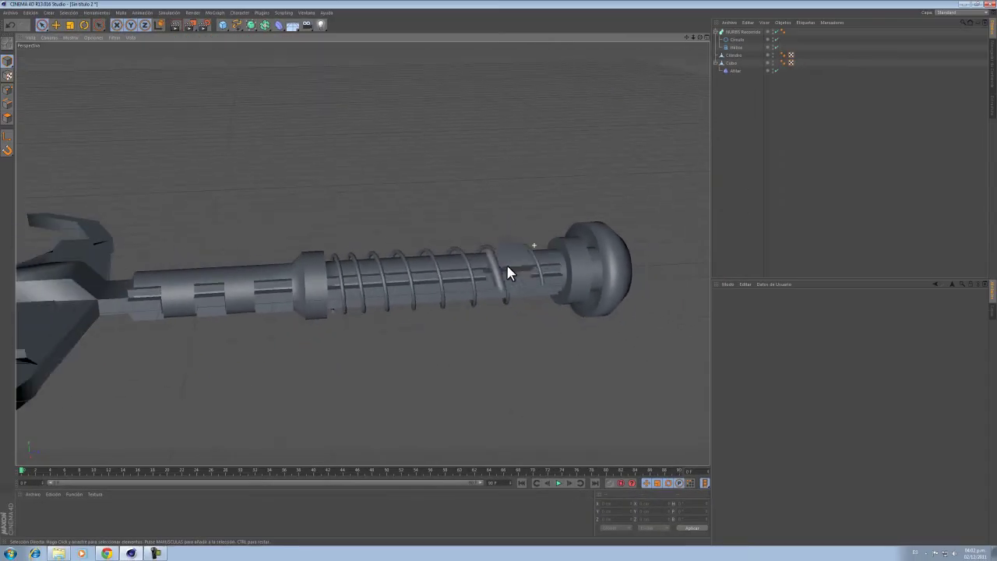
Step: Cut several edge loops across the flared section of the cube mesh between the blade and the cross-guard
alt+drag(503, 272, 613, 247)
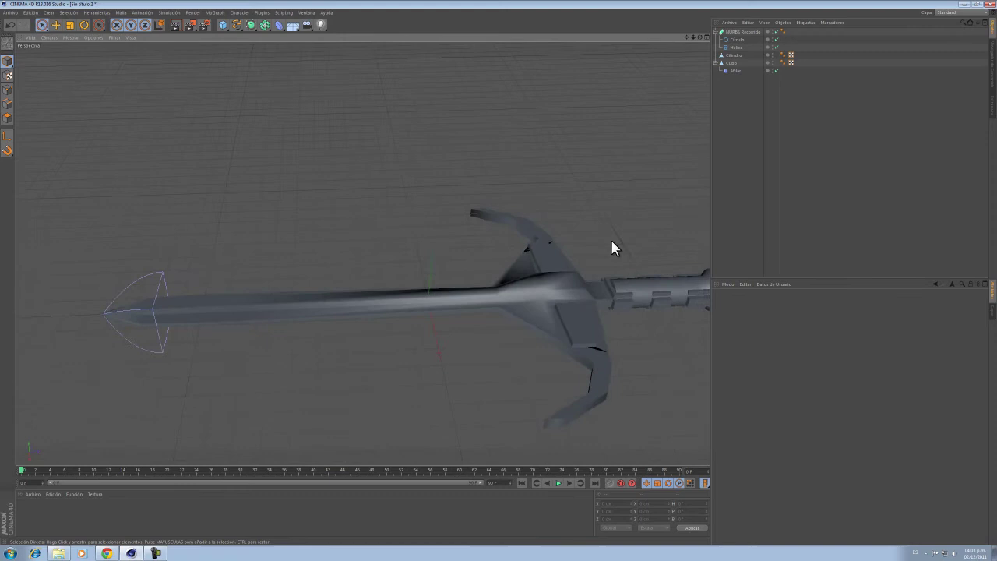
click(731, 62)
scroll(532, 299, up, 3)
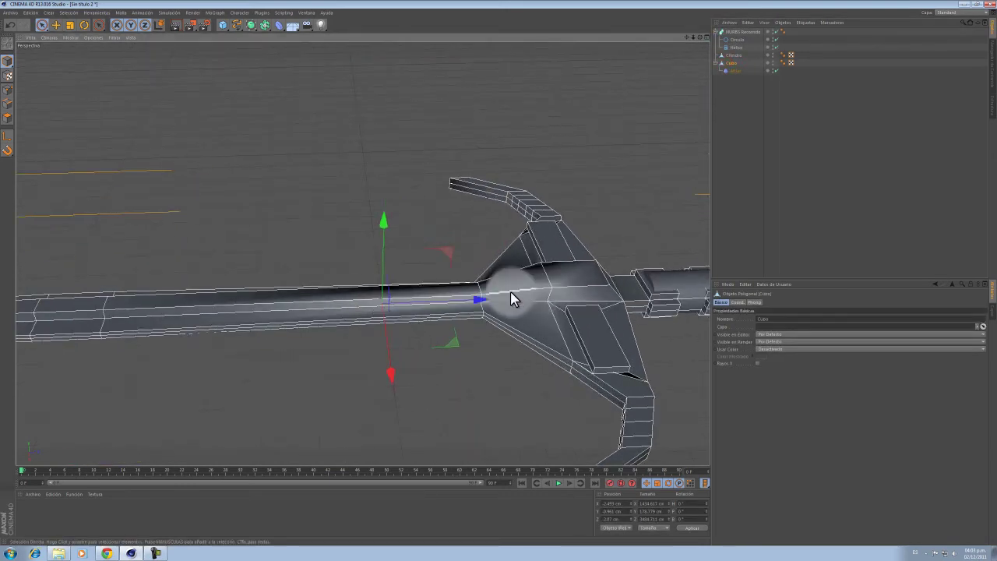
click(8, 90)
drag(99, 26, 135, 116)
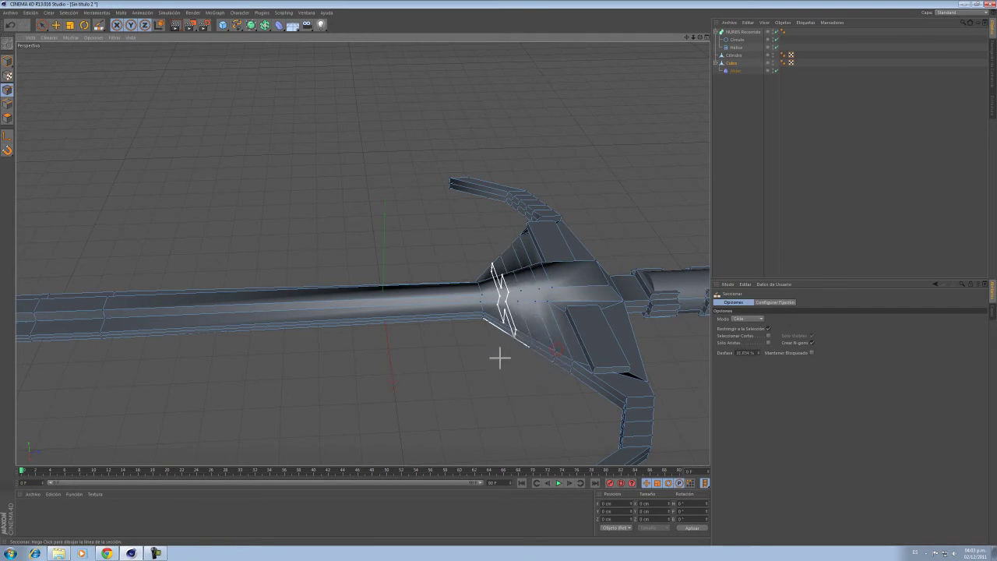
Step: Loop-select two neighbouring polygon bands on the flared section beside the guard and scale them inward along X to about 491 cm wide
click(98, 24)
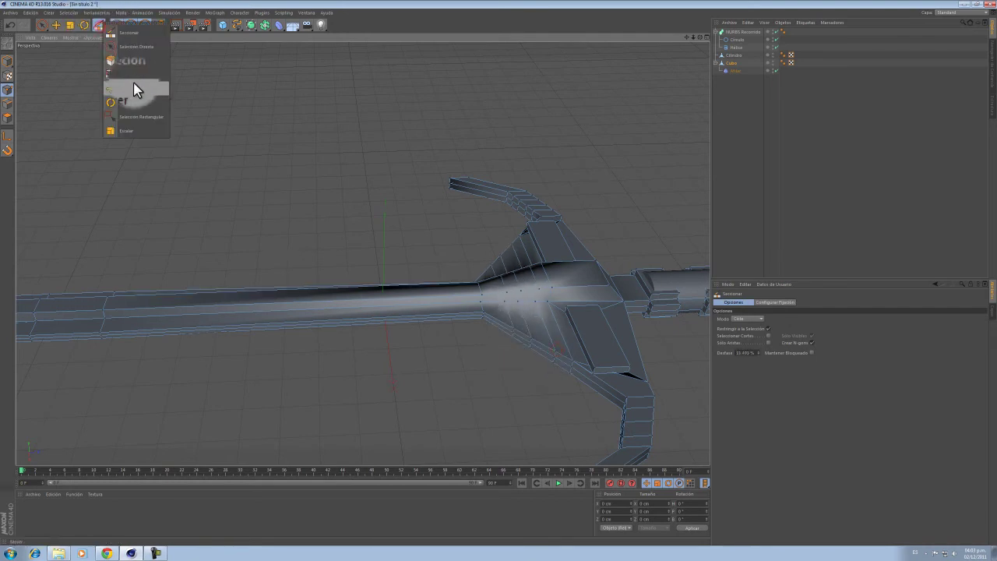
click(136, 77)
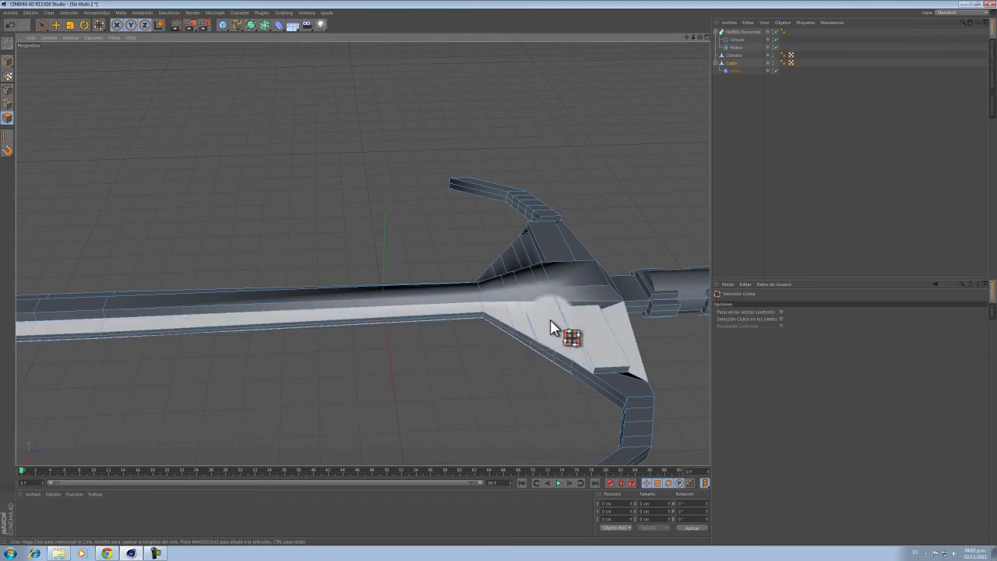
click(536, 362)
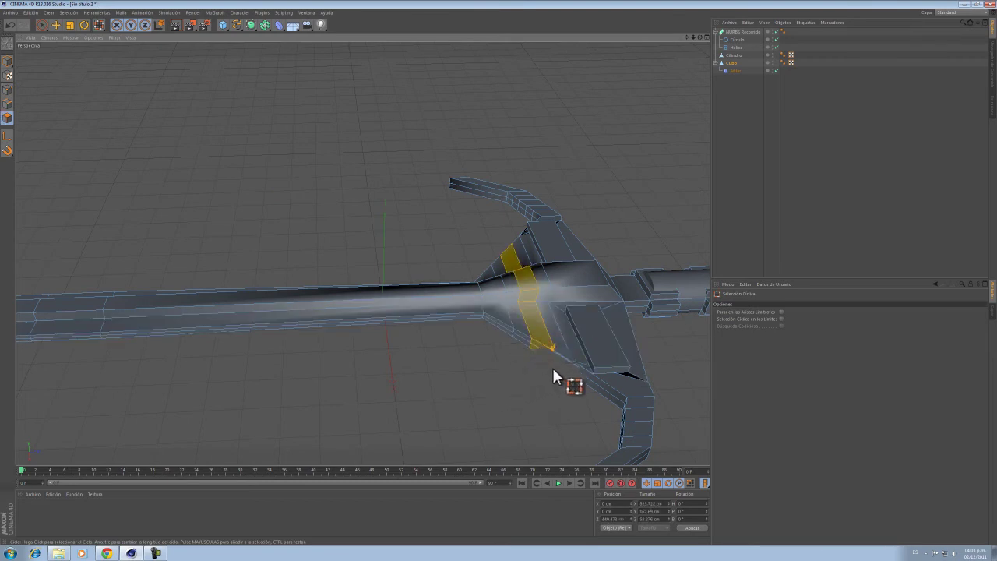
shift+click(553, 360)
key(r)
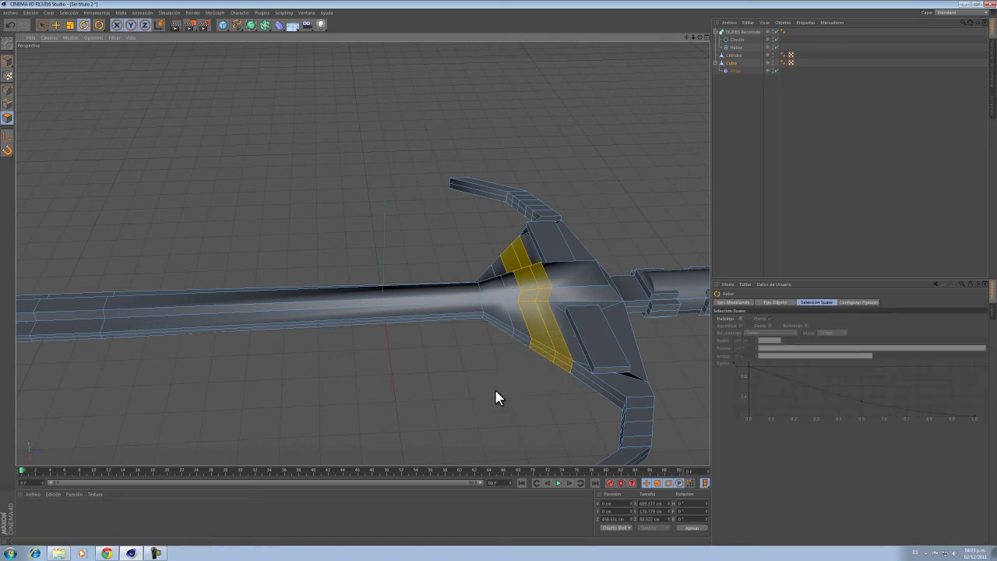
key(e)
drag(555, 370, 535, 342)
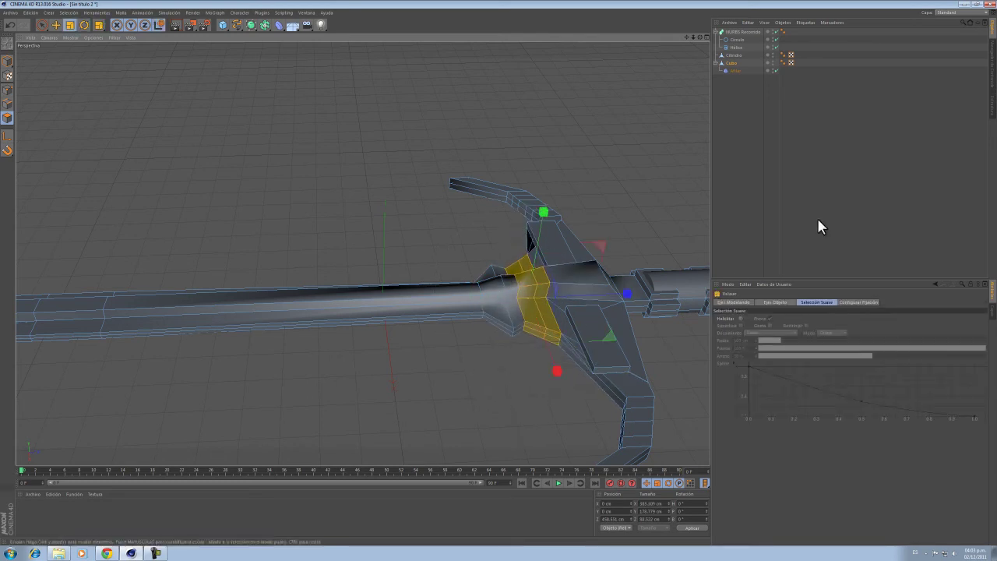
mouse_move(607, 262)
alt+mouse_down()
mouse_move(583, 276)
mouse_move(672, 232)
mouse_move(661, 251)
alt+mouse_up()
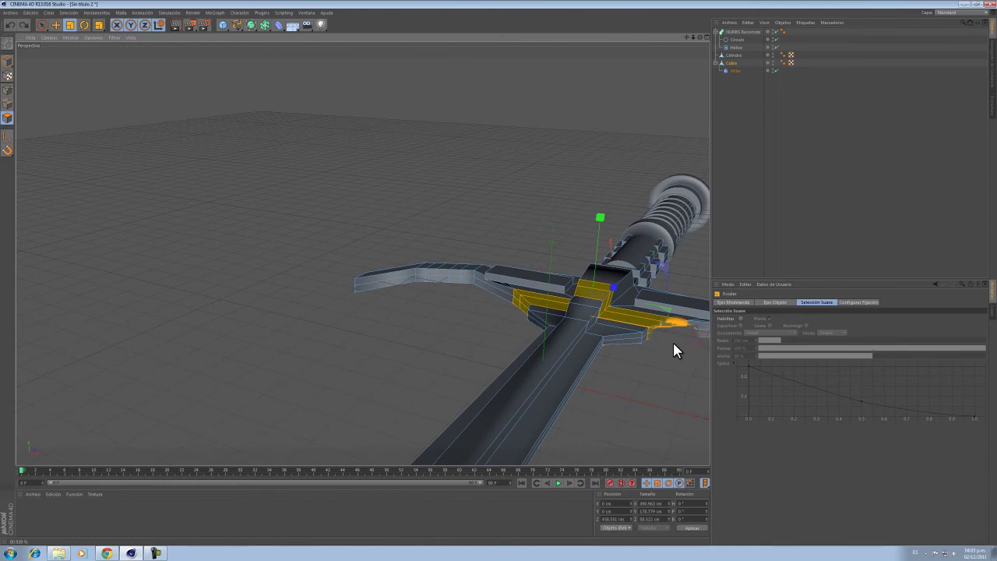
mouse_move(675, 344)
alt+mouse_down()
mouse_move(708, 245)
mouse_move(600, 276)
mouse_move(639, 246)
mouse_move(607, 277)
mouse_move(598, 313)
mouse_move(650, 246)
mouse_move(616, 265)
mouse_move(606, 226)
mouse_move(621, 267)
mouse_move(639, 262)
mouse_move(647, 299)
alt+mouse_up()
scroll(497, 269, down, 2)
Step: Cut a series of edge loops across the blade's long middle section with the Knife in loop mode
click(732, 63)
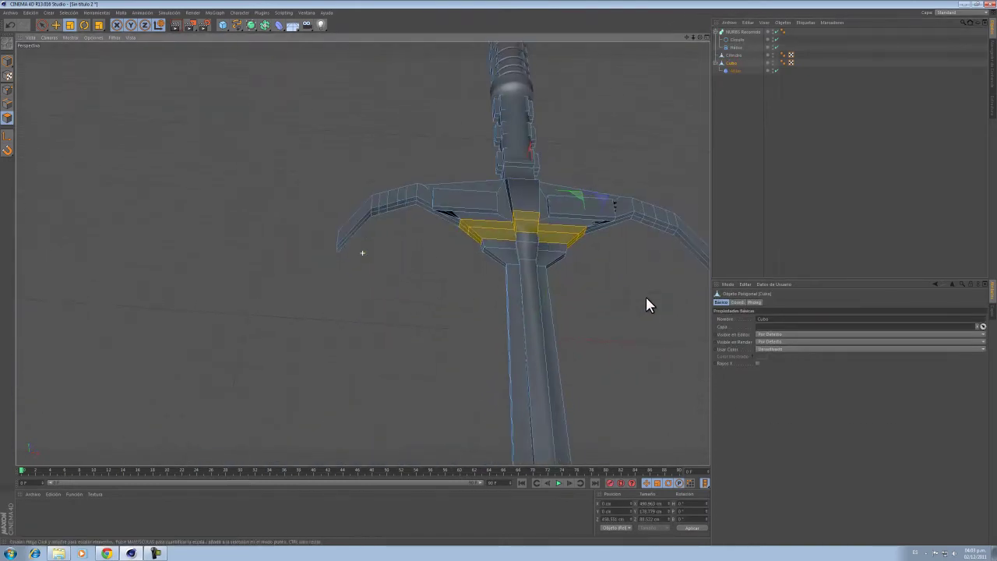
drag(688, 38, 497, 270)
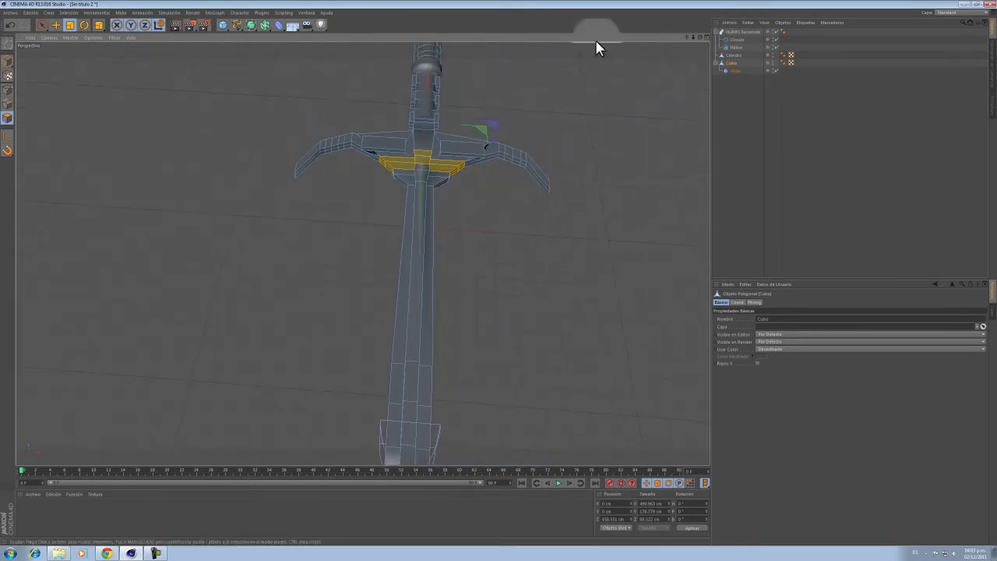
click(97, 26)
click(109, 89)
click(7, 81)
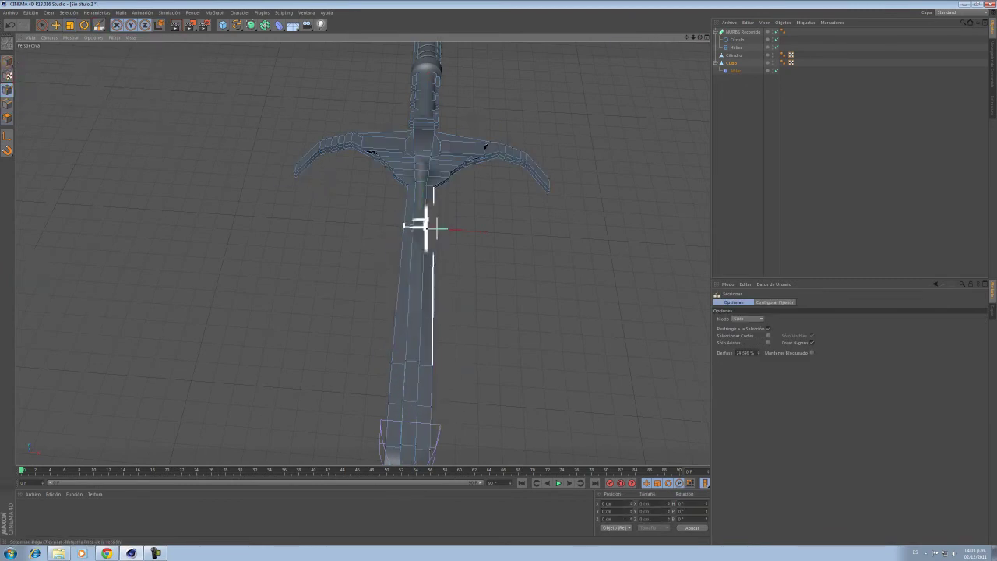
scroll(419, 257, up, 2)
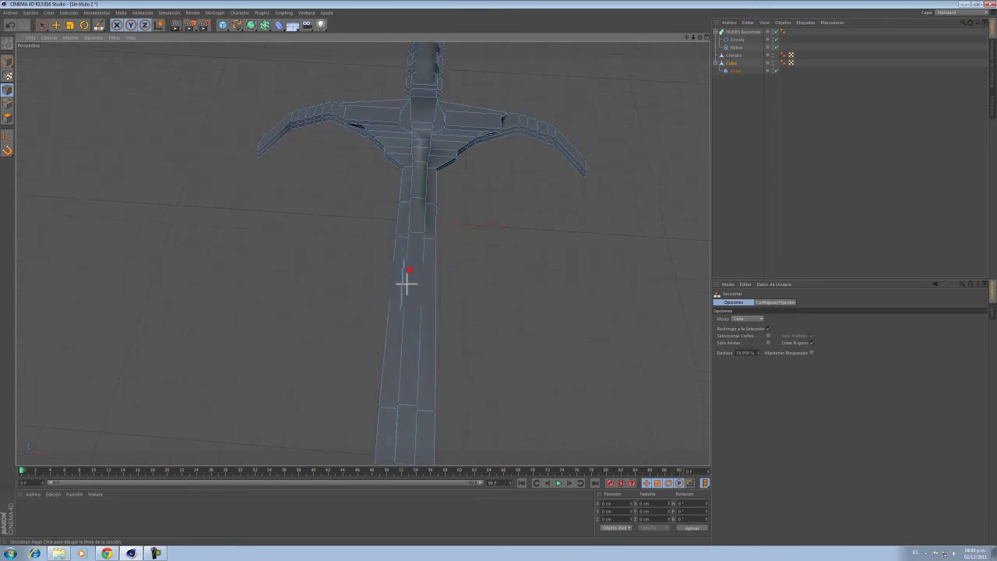
click(350, 354)
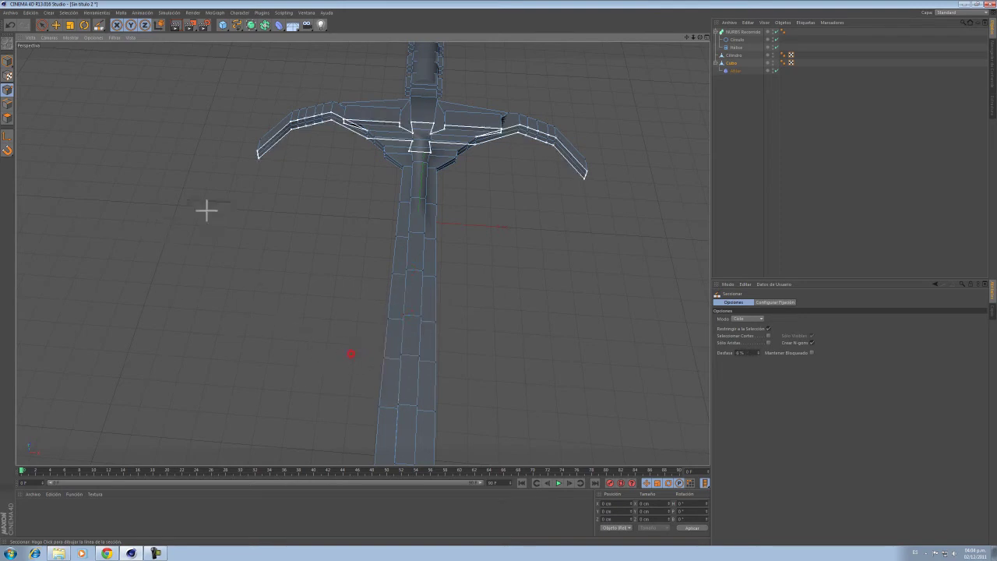
Step: Loop-select the four adjacent polygon bands along the middle of the blade
drag(98, 25, 127, 77)
click(7, 117)
click(410, 260)
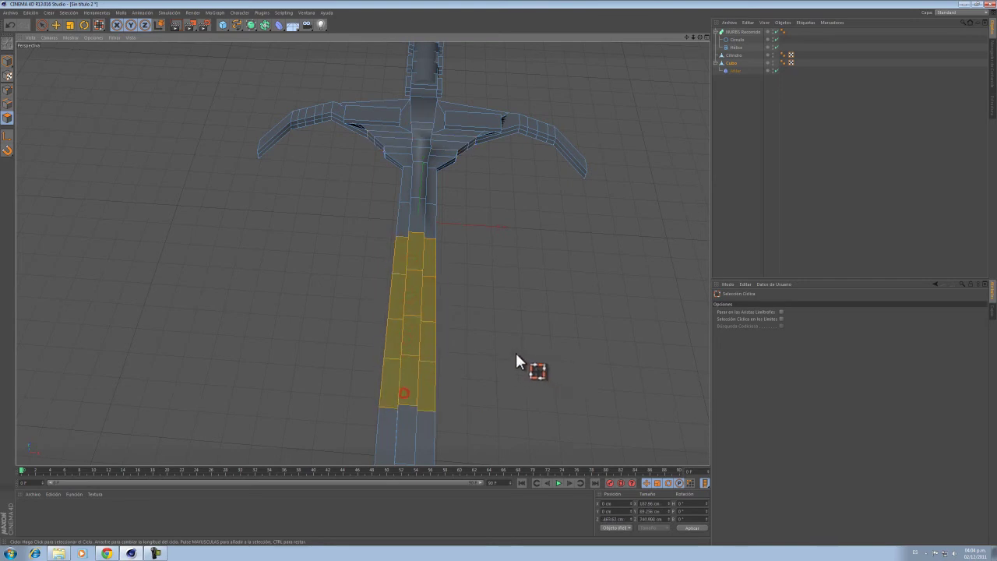
scroll(520, 357, down, 4)
drag(686, 37, 503, 178)
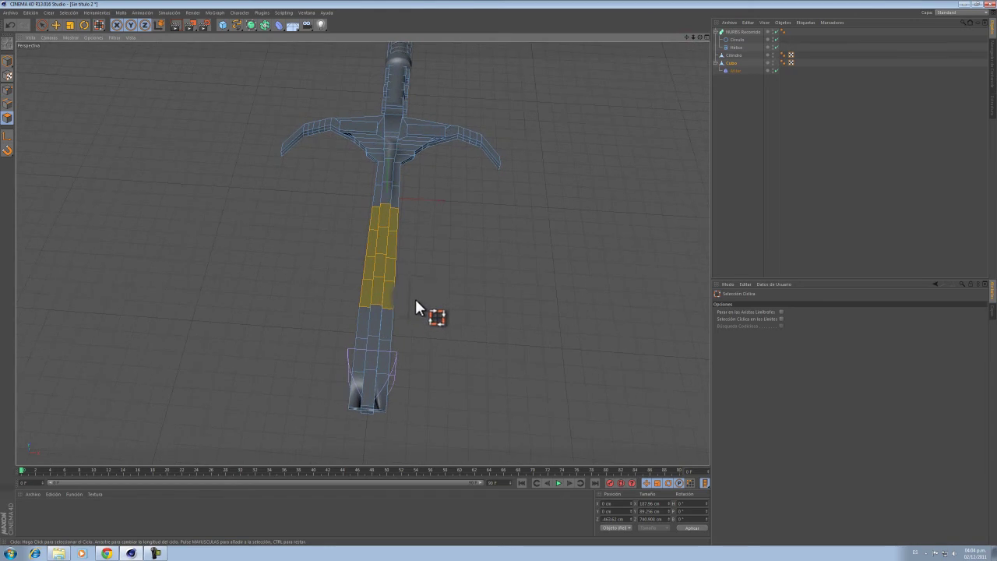
Step: Try widening the selected middle section of the blade along X, and undo the scaling
key(t)
drag(434, 269, 504, 276)
click(736, 201)
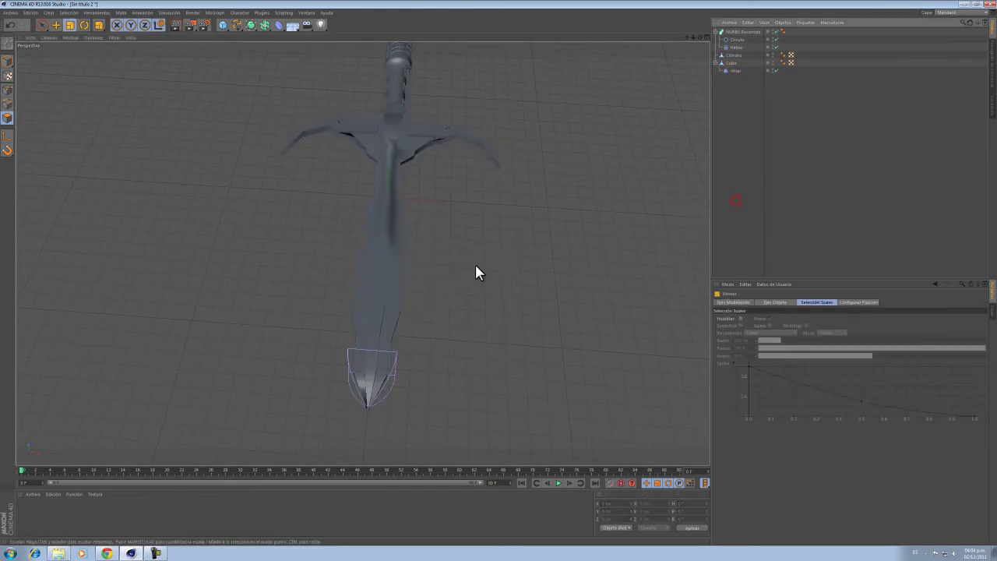
alt+drag(437, 277, 443, 231)
key(ctrl+z)
Step: Scale the selected middle blade section along X to about 223 cm wide and check the resulting blade outline
drag(464, 242, 465, 250)
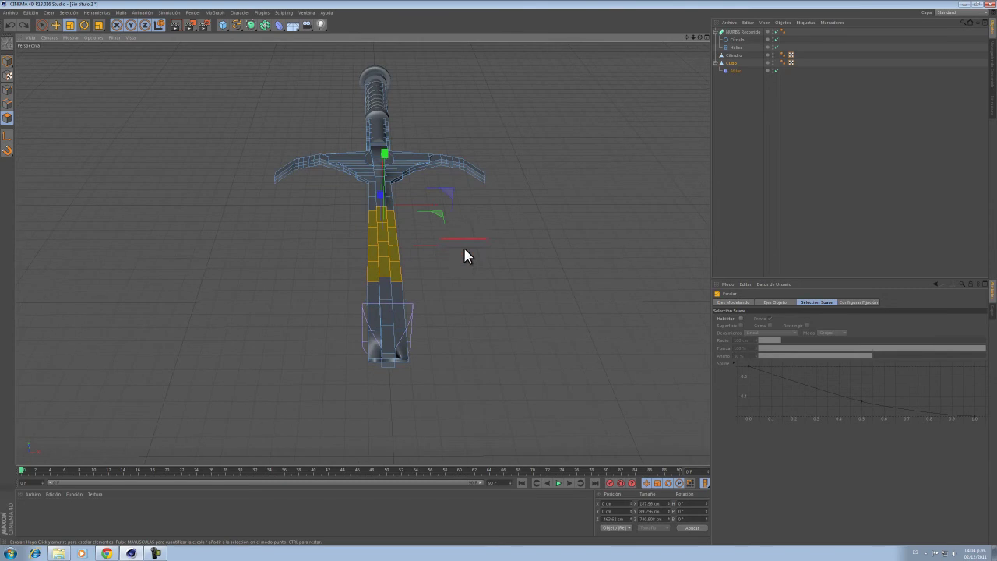
scroll(410, 301, up, 3)
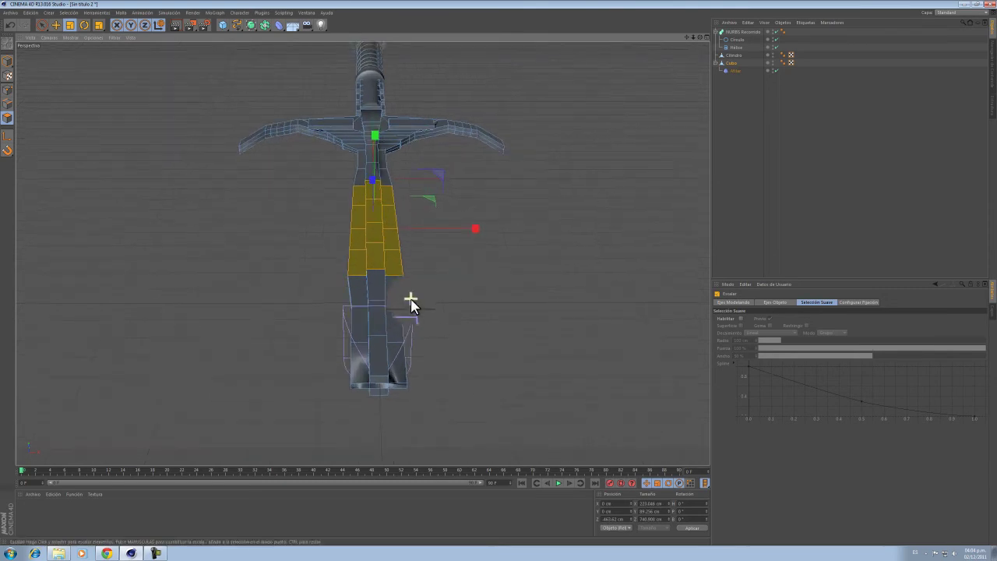
click(660, 236)
alt+drag(433, 301, 322, 263)
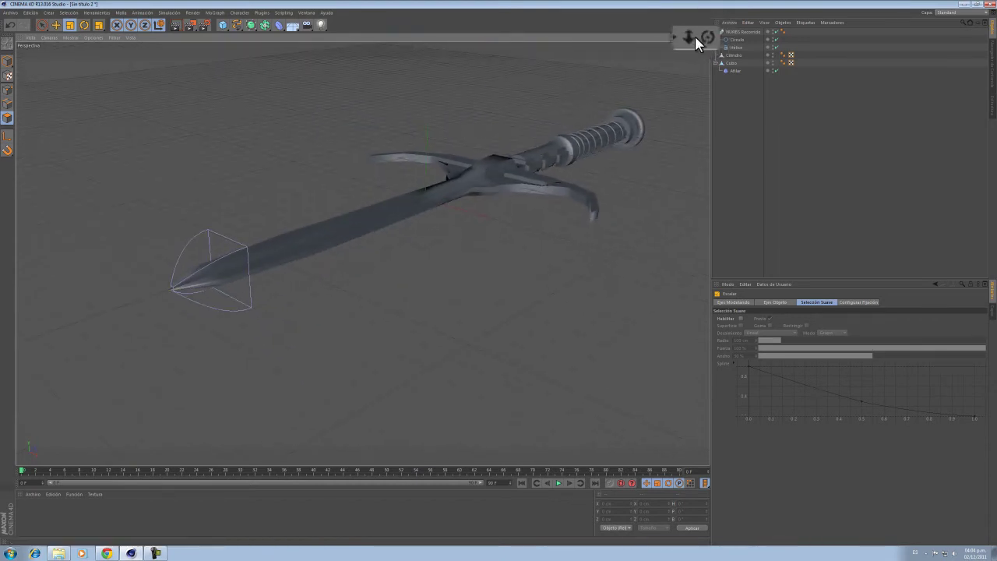
scroll(496, 270, down, 1)
Step: Select the upper faces of the handle cylinder between the guard and the ring with Live Selection and pull them slightly outward
drag(687, 36, 596, 99)
scroll(536, 164, up, 2)
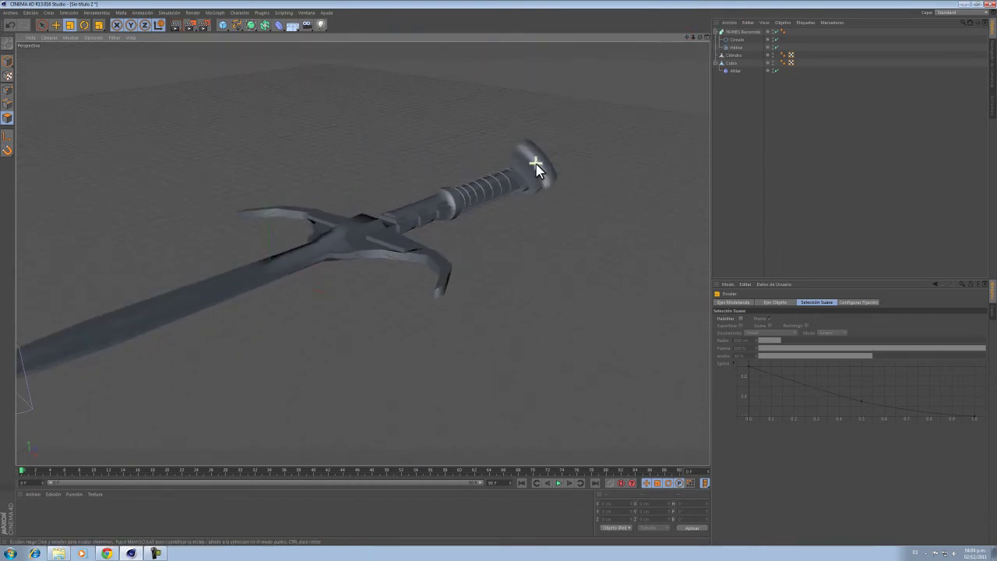
scroll(484, 182, up, 3)
alt+drag(484, 181, 492, 214)
scroll(418, 241, up, 4)
click(419, 245)
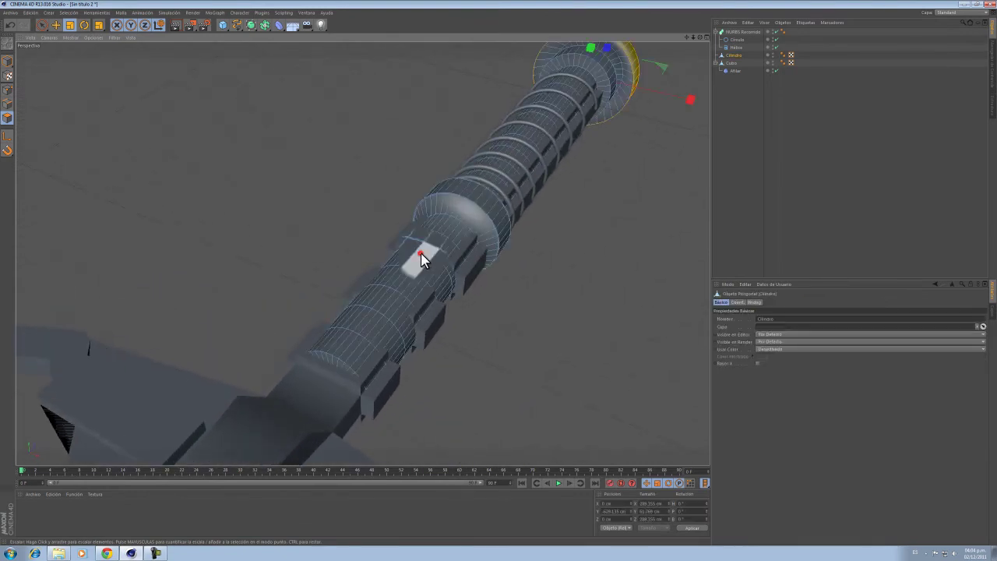
alt+drag(466, 223, 489, 195)
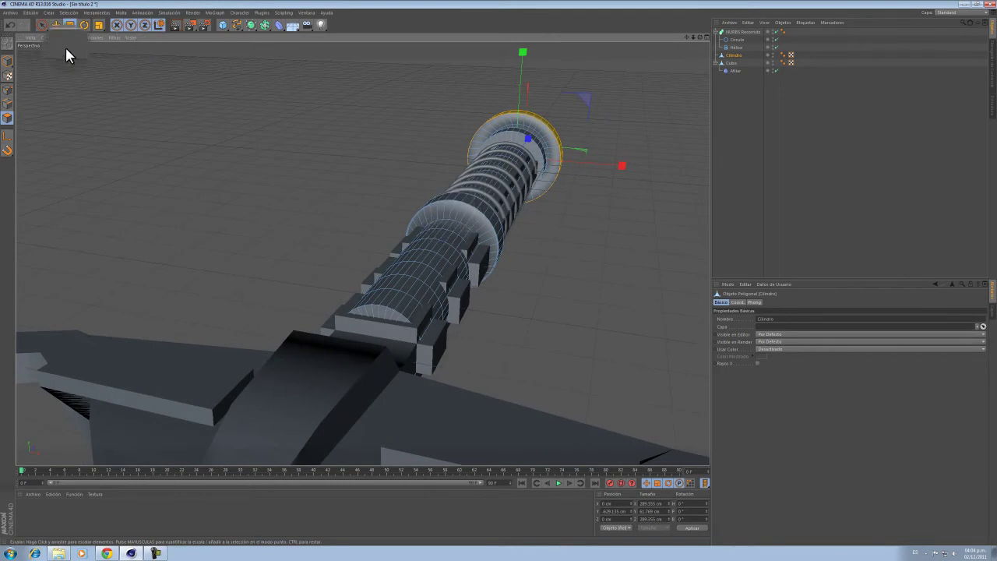
click(43, 26)
alt+drag(431, 233, 420, 256)
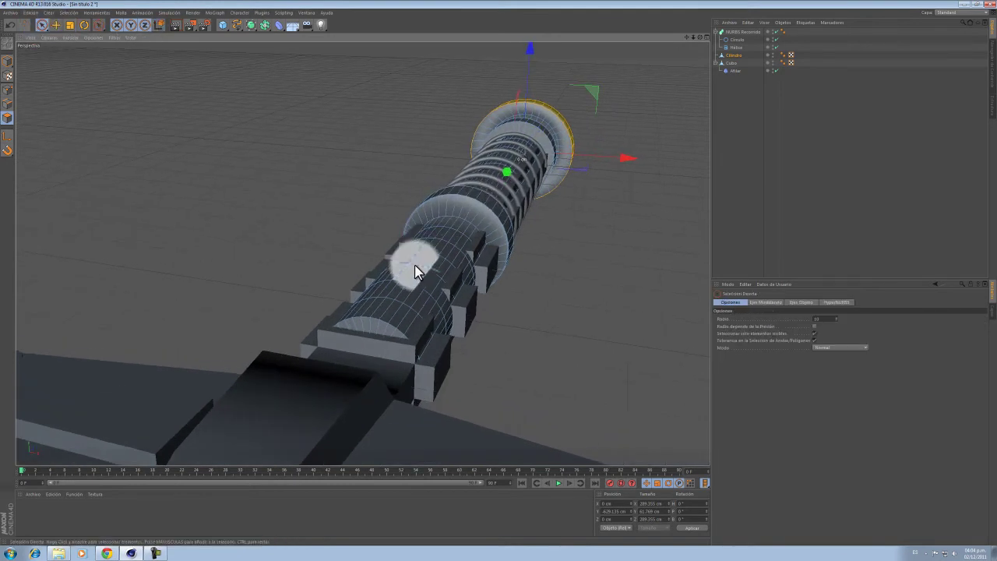
mouse_move(397, 287)
mouse_down()
mouse_move(423, 260)
mouse_move(419, 279)
mouse_up()
drag(411, 238, 410, 228)
click(735, 169)
Step: Extrude the two handle-side faces of the cross-guard on the Cubo object, one on each side of the handle
scroll(439, 245, down, 3)
alt+drag(418, 290, 495, 297)
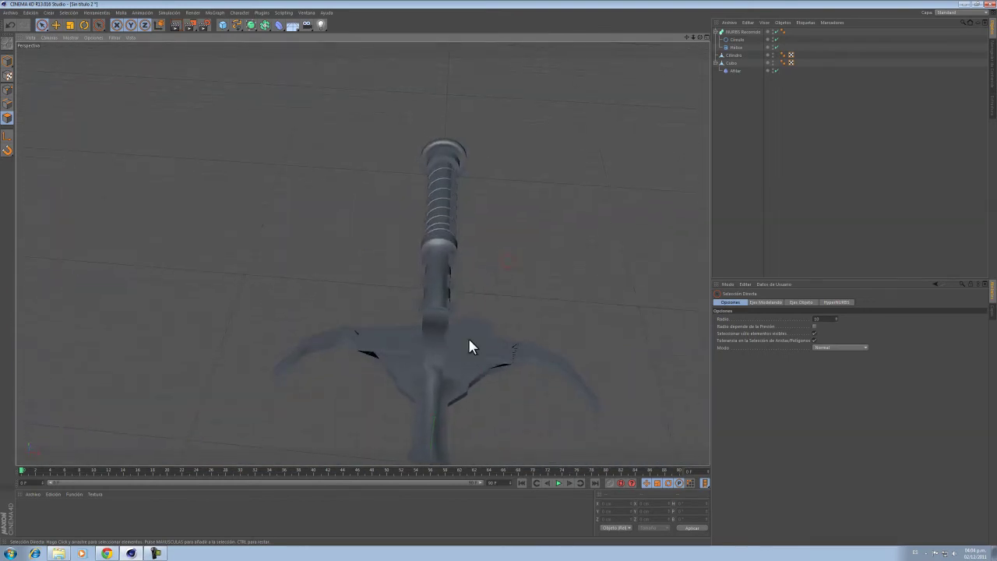
click(732, 64)
alt+drag(554, 227, 305, 332)
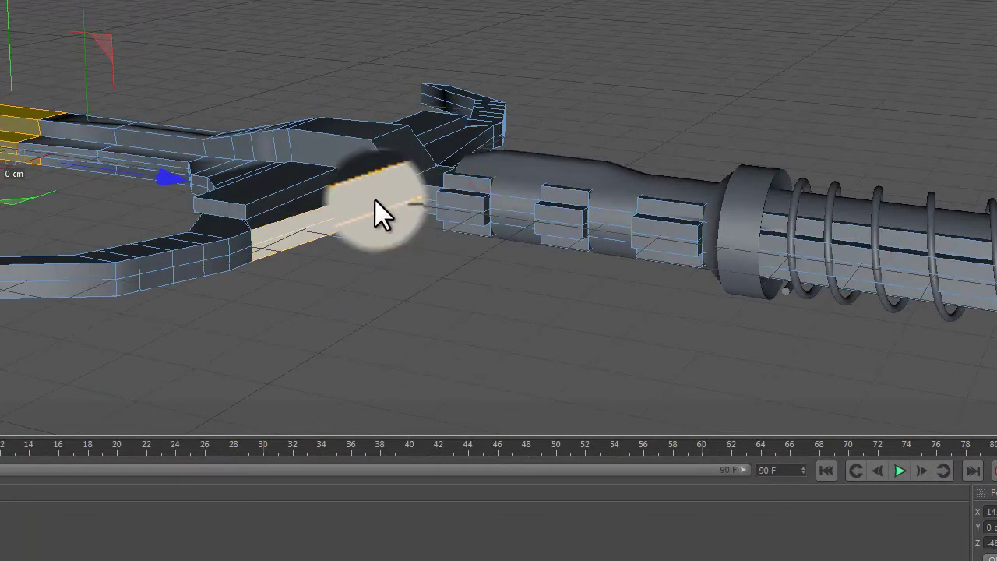
alt+drag(375, 205, 512, 221)
shift+click(516, 208)
right_click(567, 266)
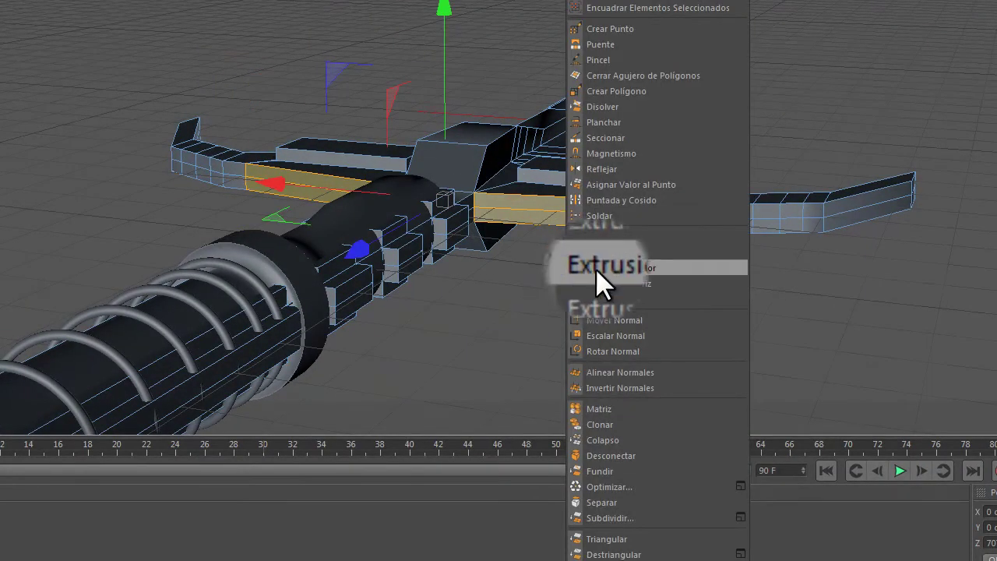
click(603, 251)
drag(784, 67, 783, 67)
Step: Scale the extruded guard faces to about 1217 cm along X and 244 cm along Z so they flare into slanted points
click(271, 214)
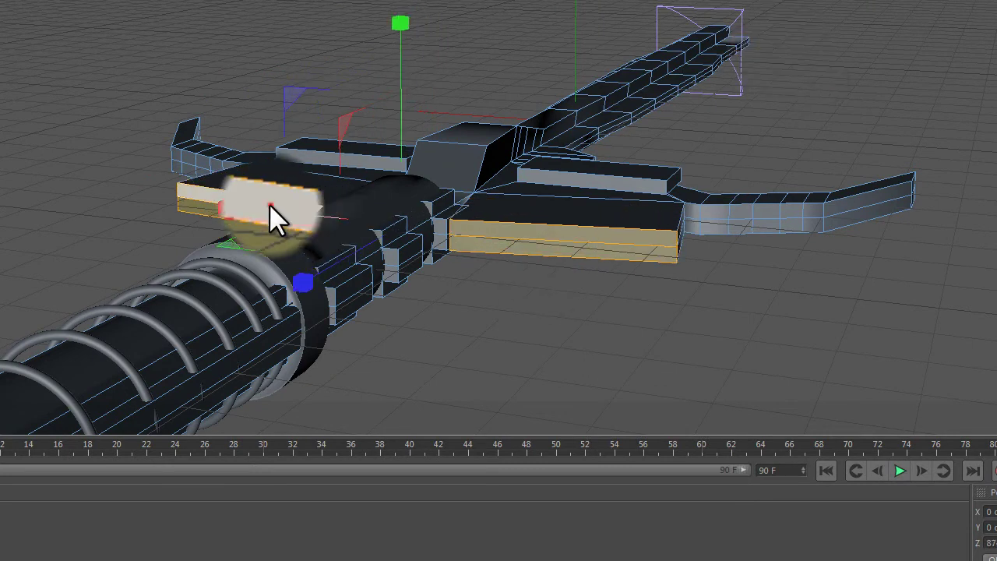
click(283, 216)
key(ctrl+z)
drag(262, 218, 132, 272)
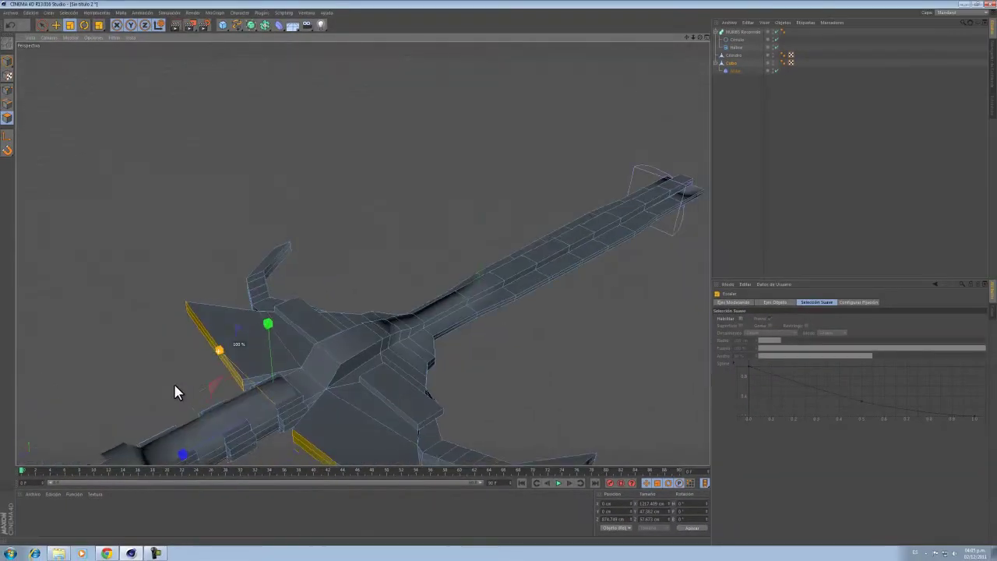
alt+drag(175, 392, 310, 434)
drag(406, 427, 453, 429)
Step: Move the slanted guard faces slightly along Z toward the handle, deselect them and check the whole sword
alt+drag(392, 304, 391, 301)
key(e)
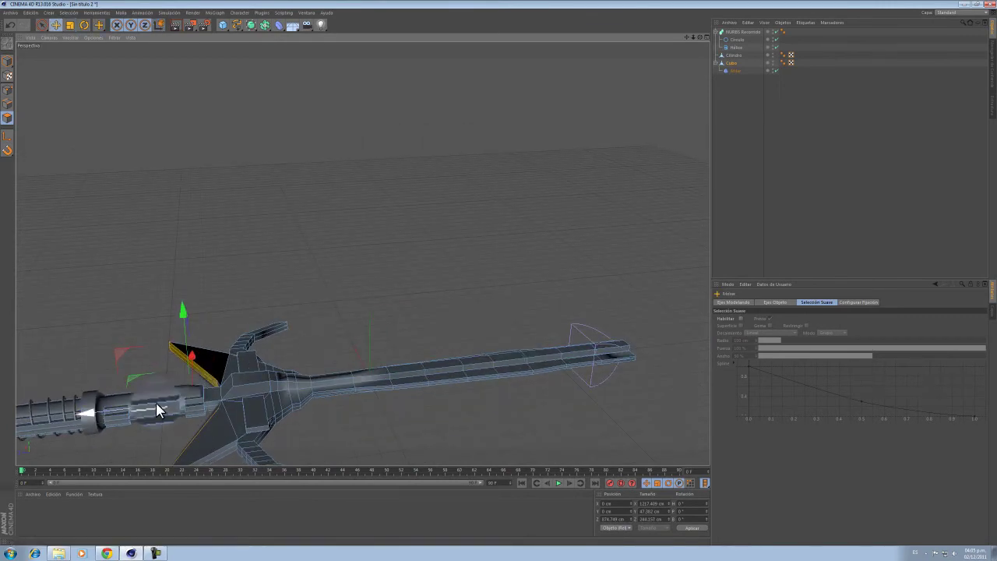
drag(156, 407, 144, 410)
scroll(256, 344, down, 5)
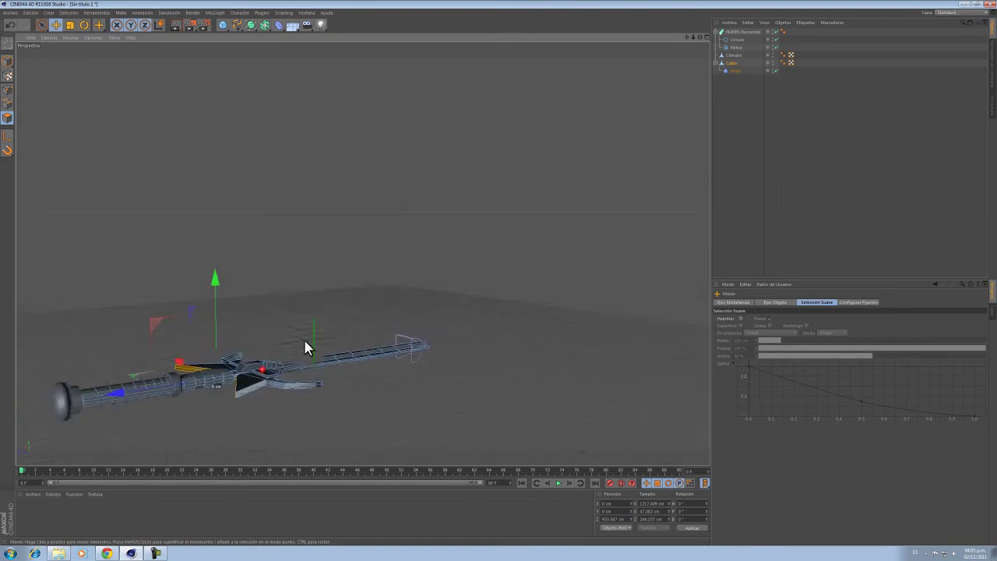
alt+drag(261, 369, 169, 390)
click(724, 226)
mouse_move(430, 269)
alt+mouse_down()
mouse_move(427, 314)
mouse_move(457, 374)
mouse_move(419, 296)
mouse_move(434, 273)
mouse_move(434, 283)
alt+mouse_up()
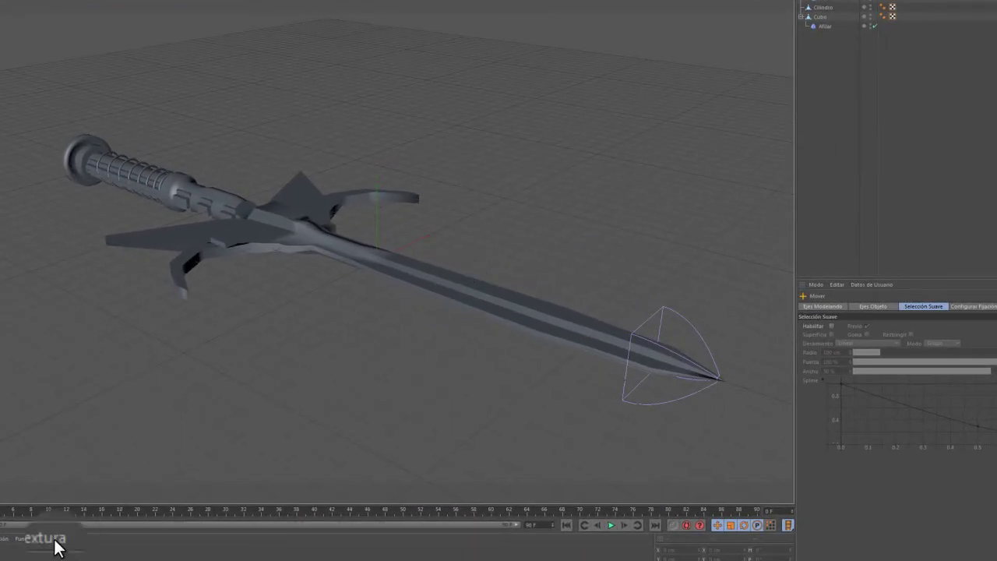
Step: Create a new material and set its colour to light grey, RGB 184, 184, 184
double_click(67, 558)
double_click(12, 559)
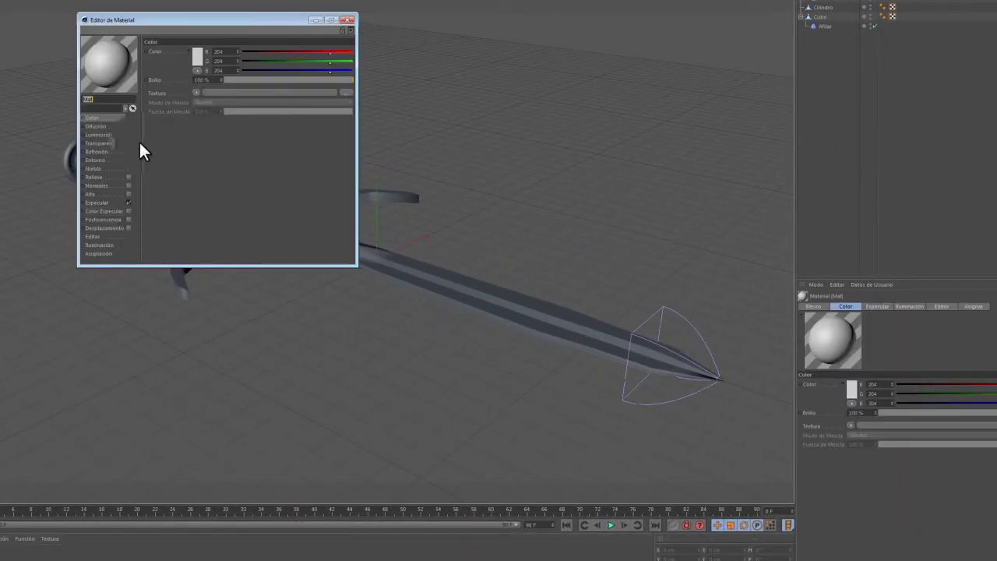
drag(357, 266, 413, 301)
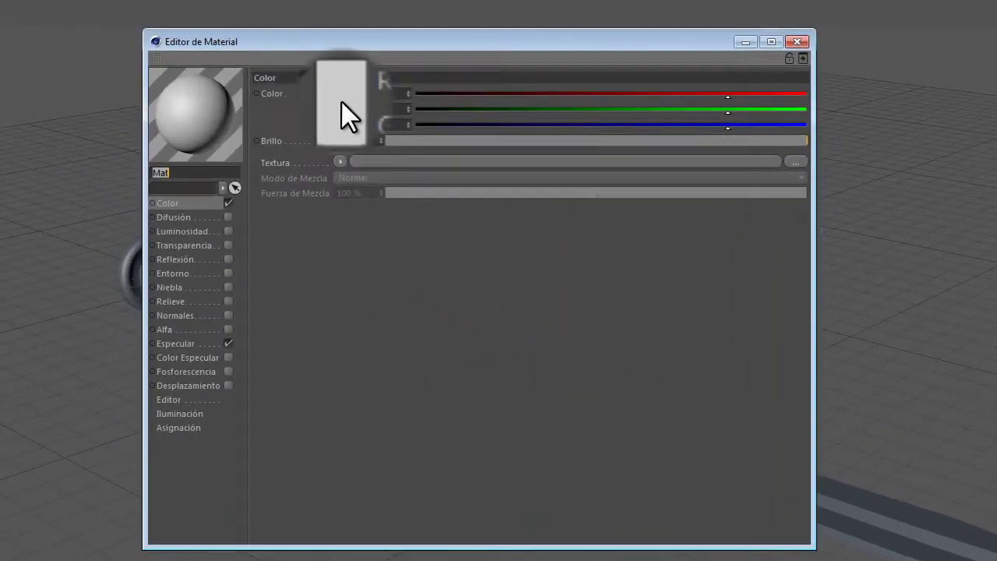
click(341, 102)
click(231, 69)
click(309, 176)
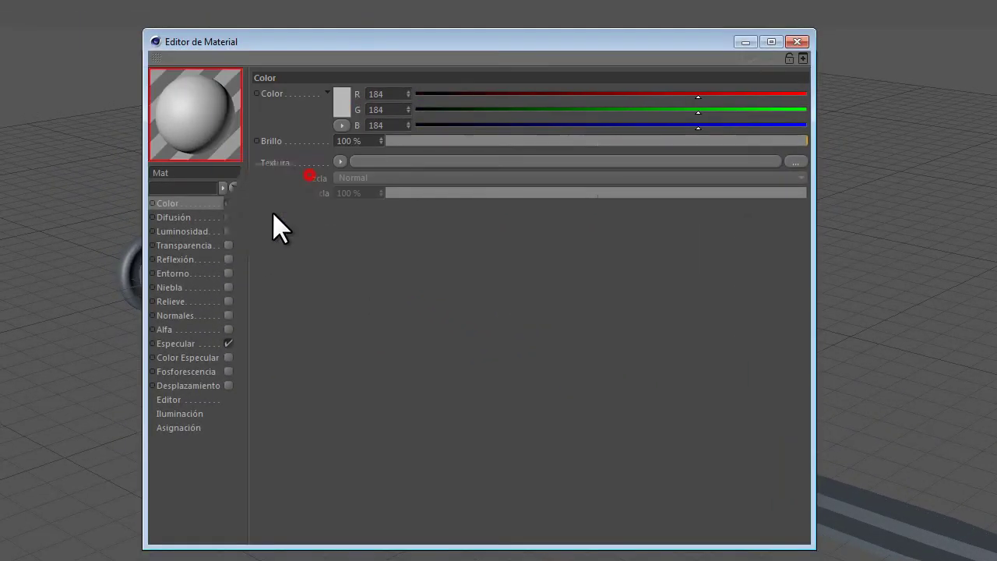
Step: Enable the material's reflection with a Fresnel texture and set the reflection colour to RGB 171, 171, 171
click(227, 258)
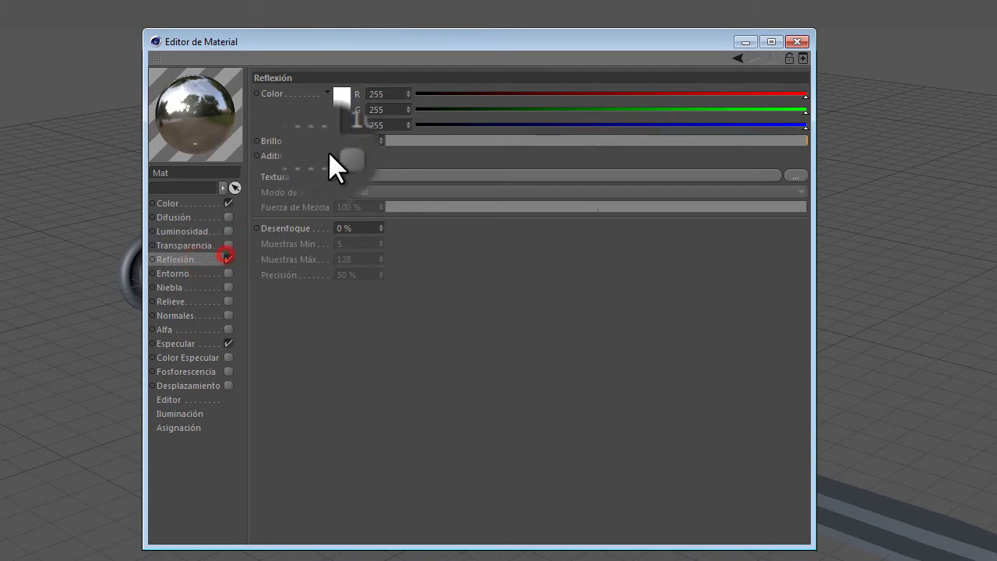
click(341, 176)
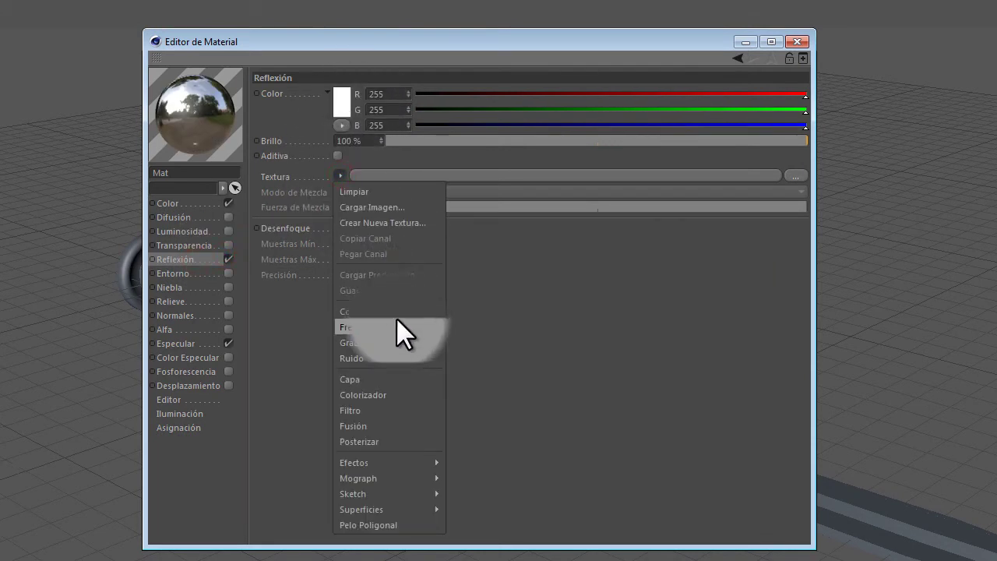
click(397, 326)
click(340, 102)
drag(257, 94, 242, 74)
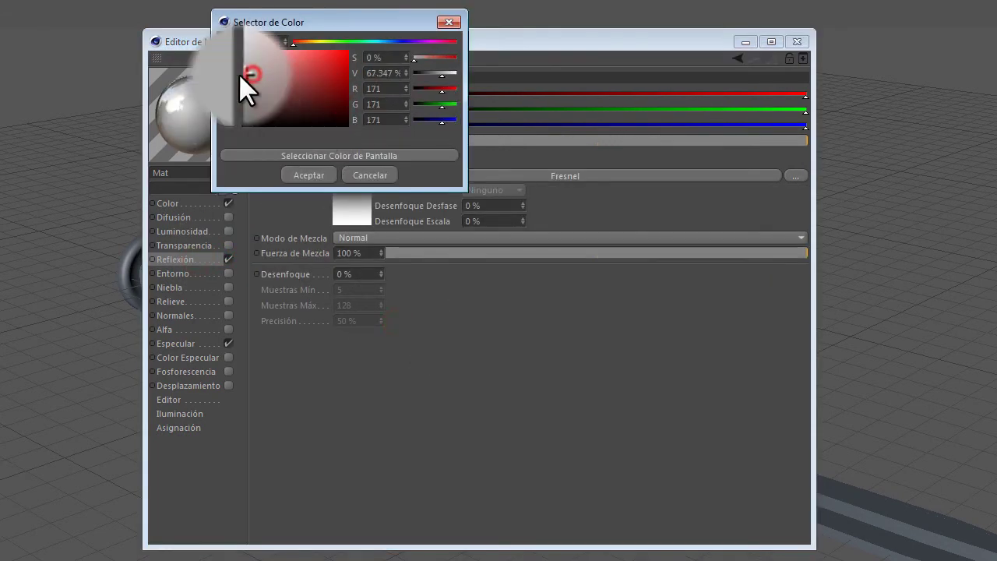
click(309, 174)
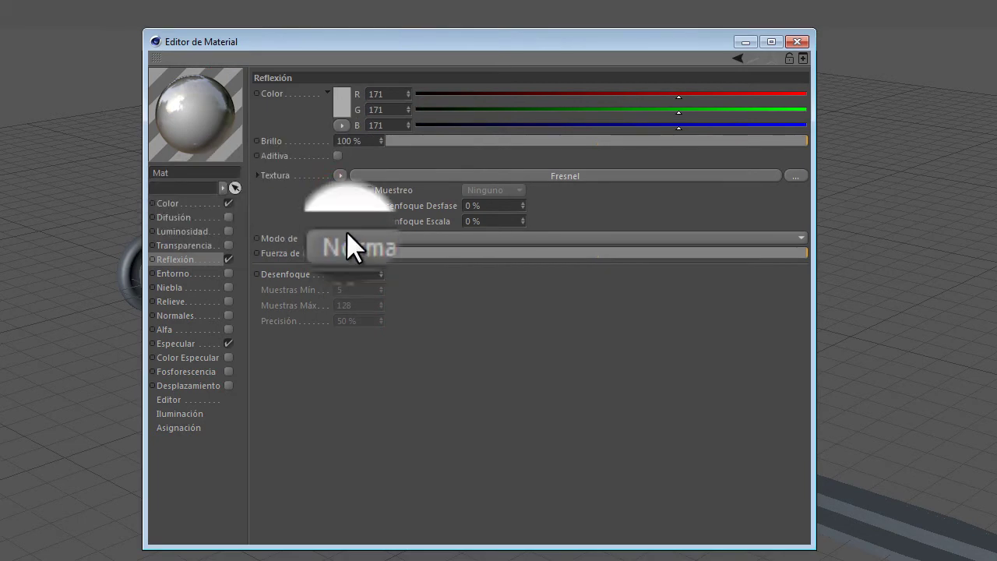
Step: Shift the white and black knots of the Fresnel gradient inward and apply the material to the Cubo object
click(341, 189)
mouse_move(316, 240)
mouse_down()
mouse_move(348, 238)
mouse_move(350, 251)
mouse_move(355, 240)
mouse_move(422, 240)
mouse_up()
drag(807, 240, 696, 240)
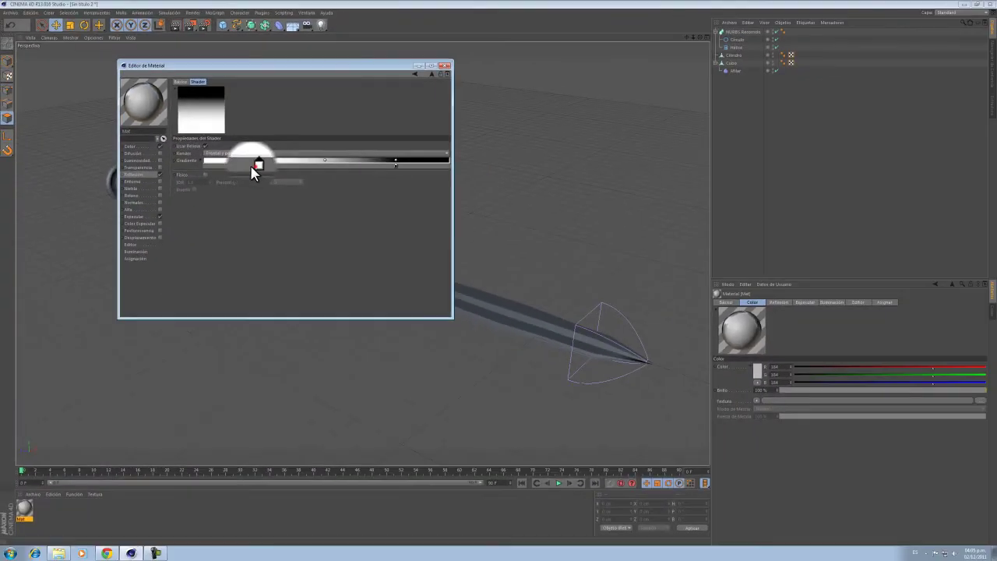
drag(280, 176, 231, 176)
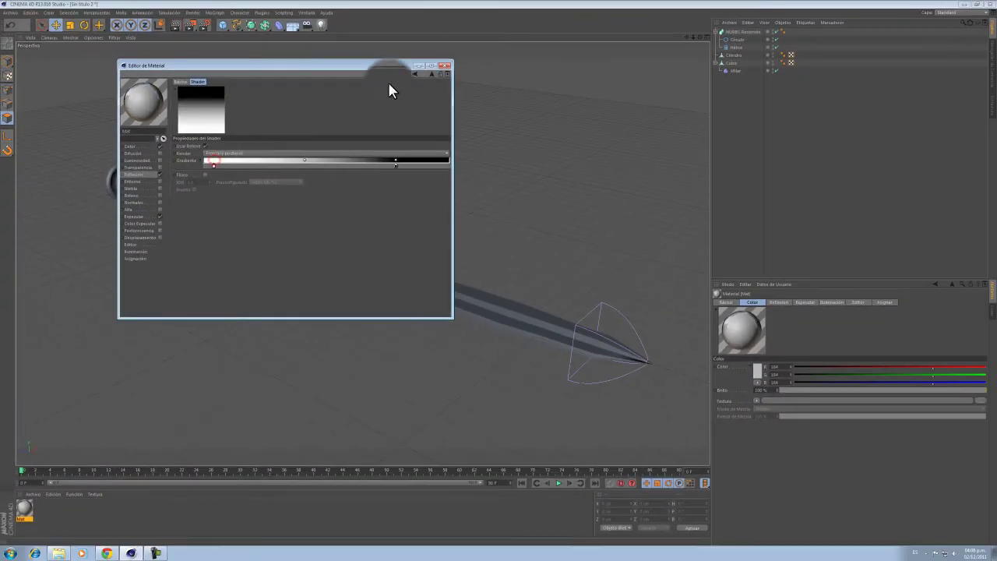
click(445, 65)
drag(15, 506, 724, 64)
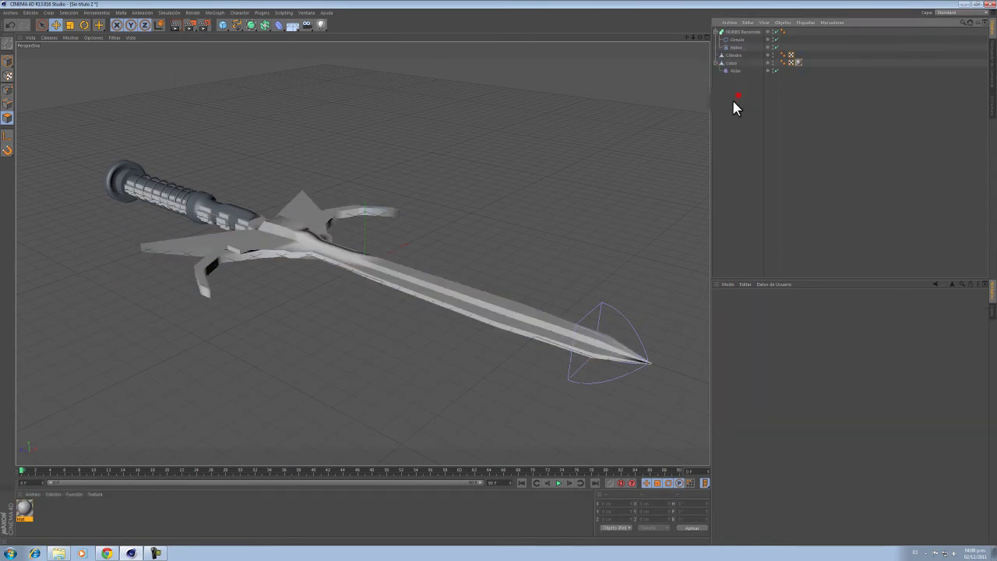
Step: Try a Sky object, delete it and add a Floor object to the scene instead
drag(292, 27, 308, 44)
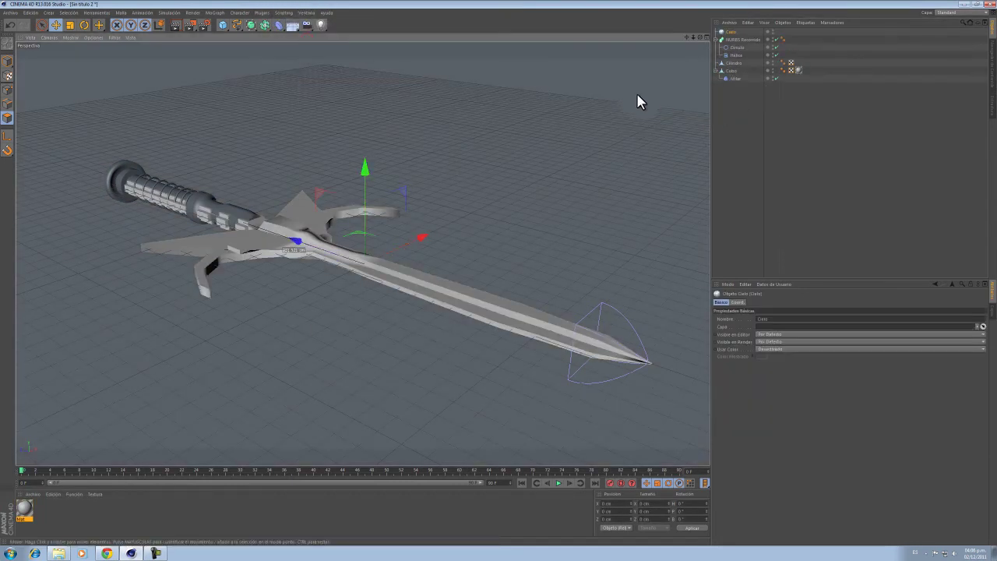
key(Delete)
drag(291, 24, 290, 26)
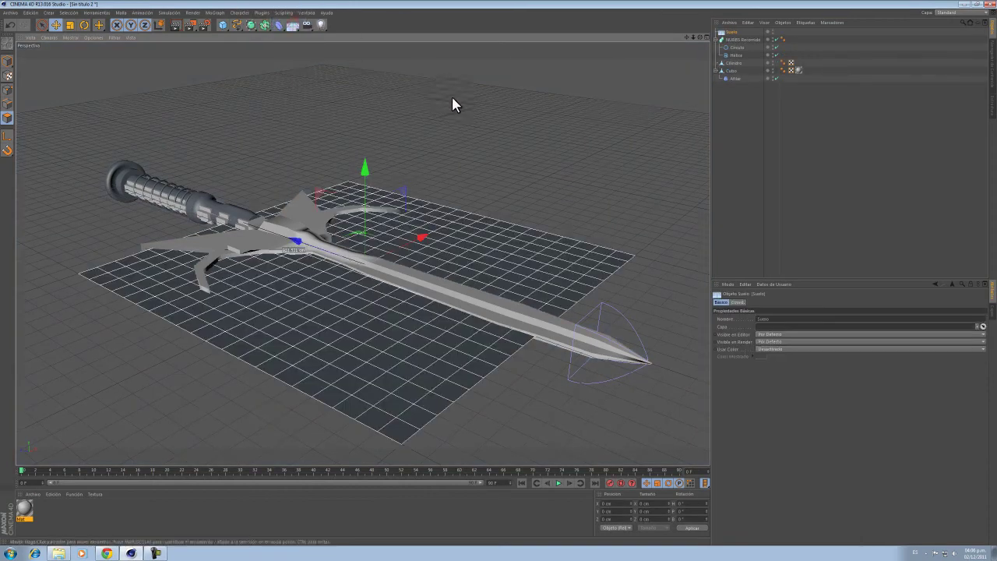
Step: Group all the sword objects, from NURBS Recorrido to Afilar, under a null named Espada
click(764, 152)
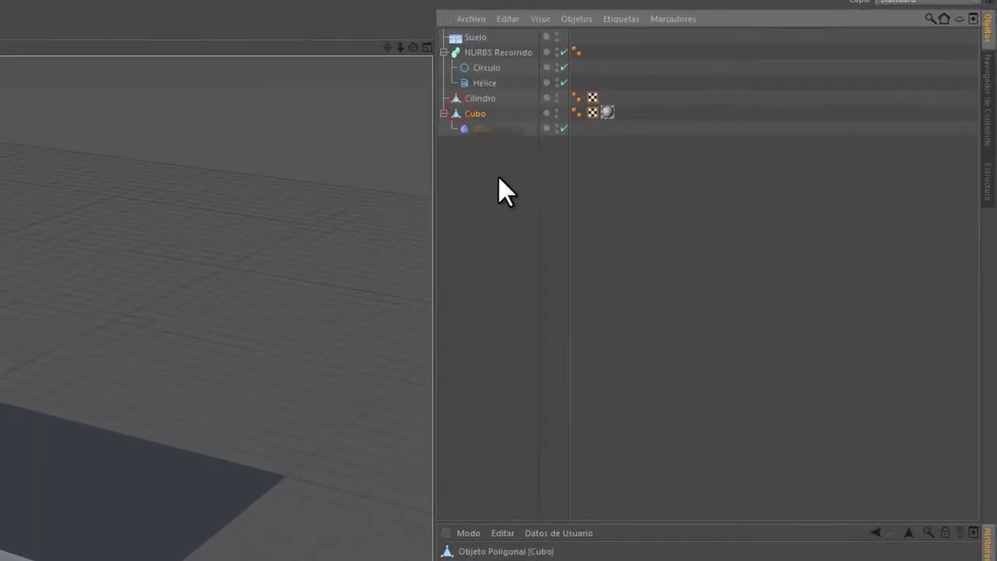
shift+click(724, 38)
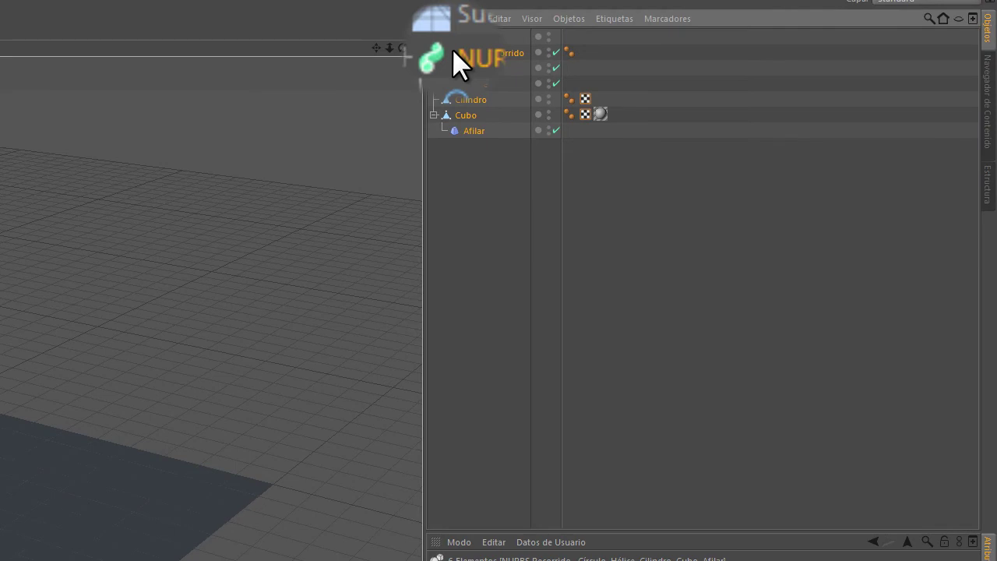
key(alt+g)
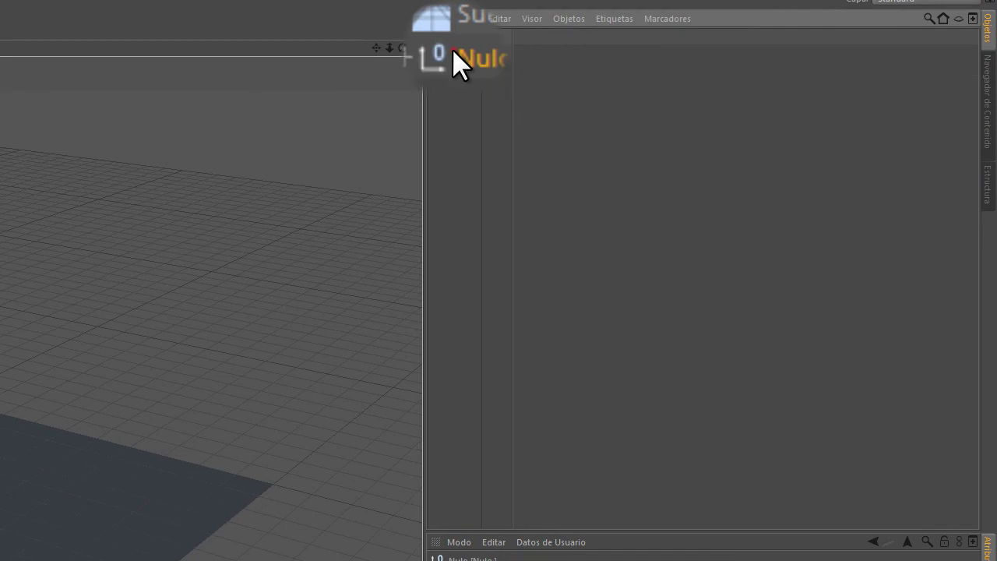
double_click(465, 55)
text(Espada)
key(Return)
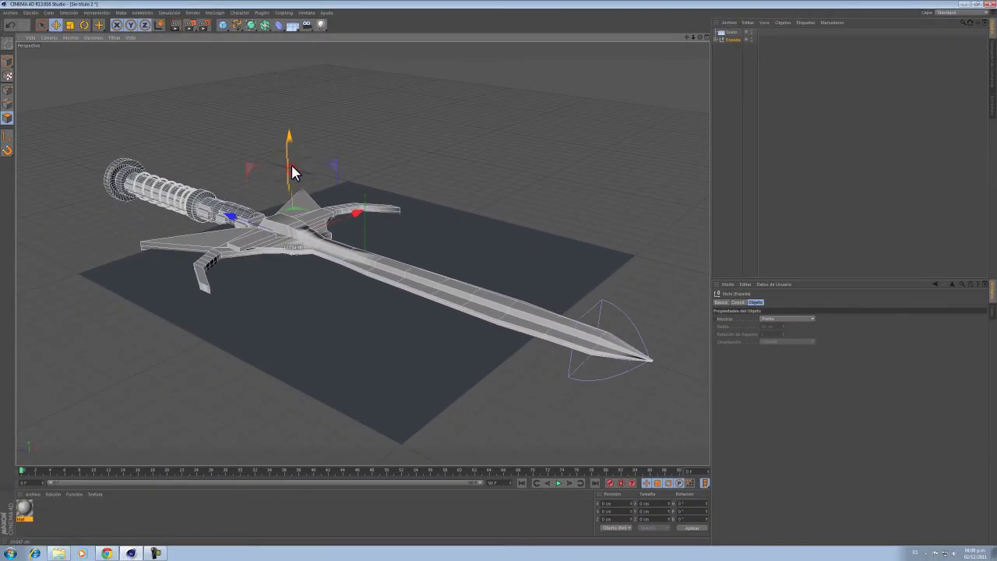
Step: Deselect everything and render the perspective view to preview the sword with the floor
click(740, 144)
scroll(496, 195, up, 1)
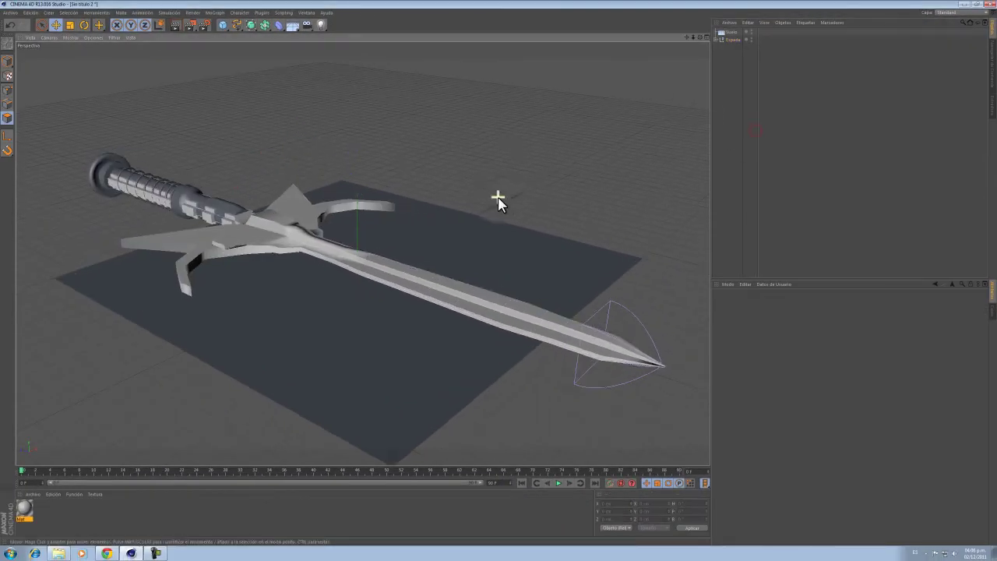
click(178, 27)
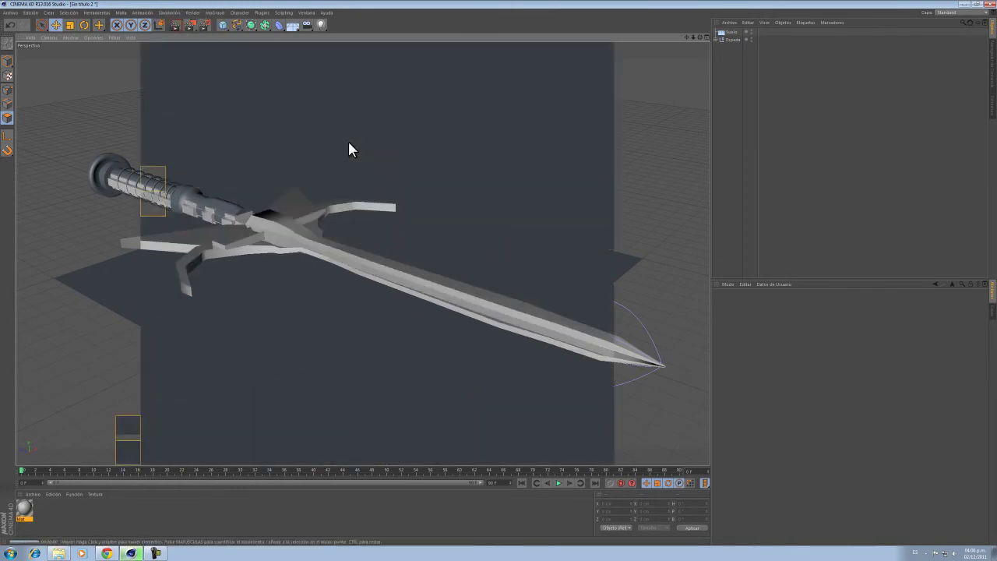
Step: Add a light and position it above the sword near the cross-guard
click(320, 24)
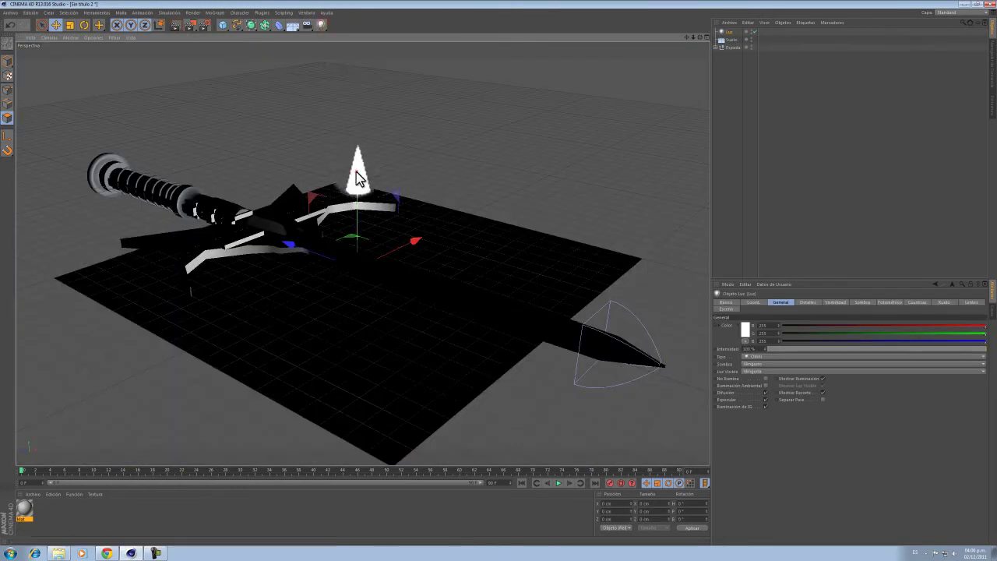
drag(355, 170, 355, 120)
drag(399, 193, 303, 310)
drag(341, 272, 331, 107)
drag(353, 150, 269, 247)
scroll(270, 247, up, 1)
scroll(270, 253, up, 1)
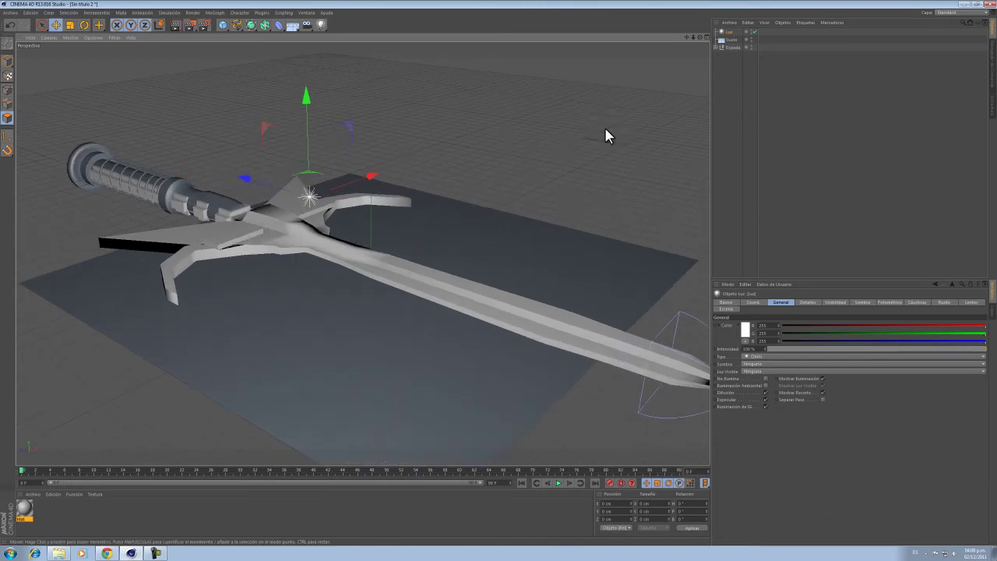
Step: Frame the whole sword and render the view to check the new light's effect
drag(686, 37, 498, 272)
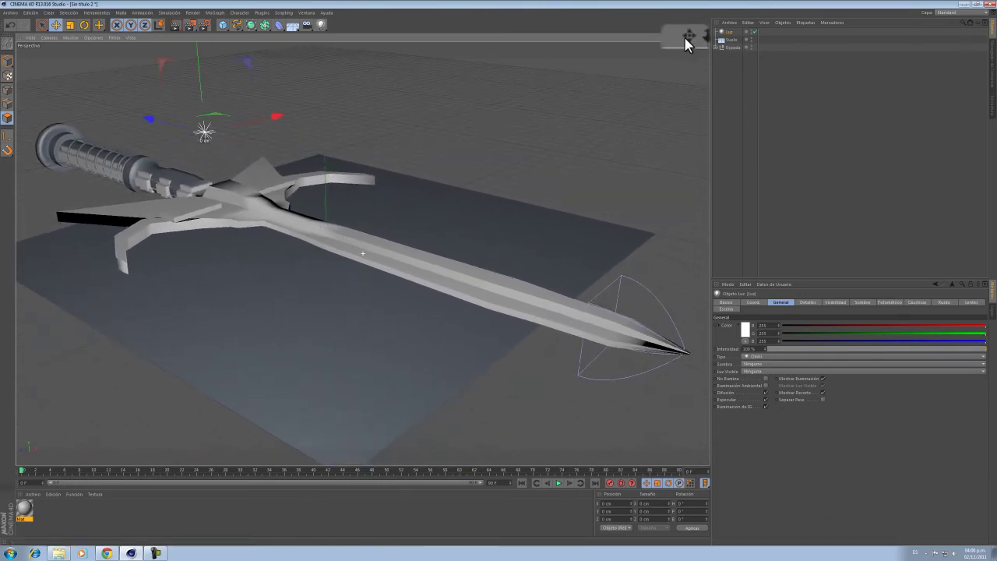
click(176, 26)
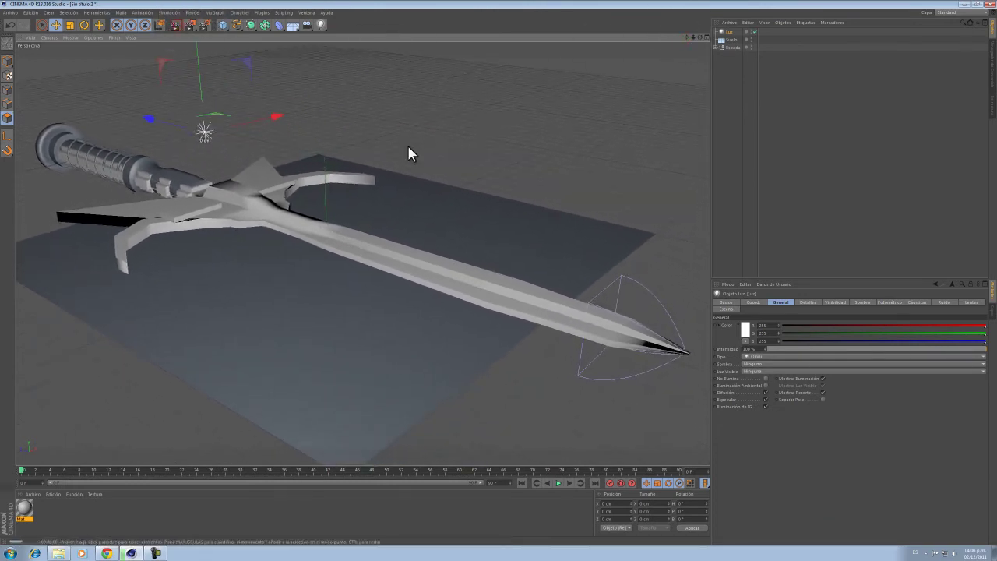
click(732, 148)
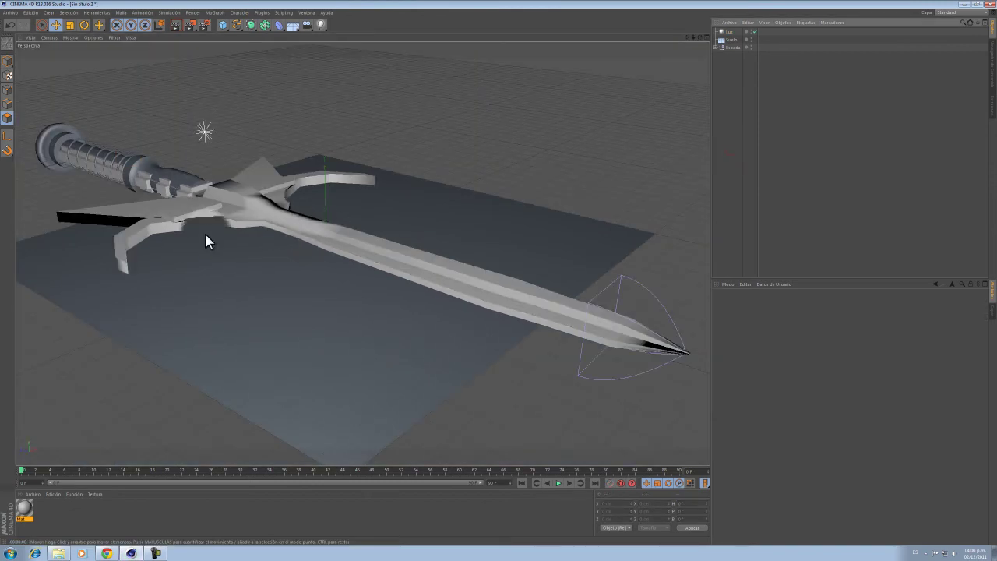
Step: Clear the sword material's reflection texture and assign a fresh Fresnel shader to it
double_click(24, 507)
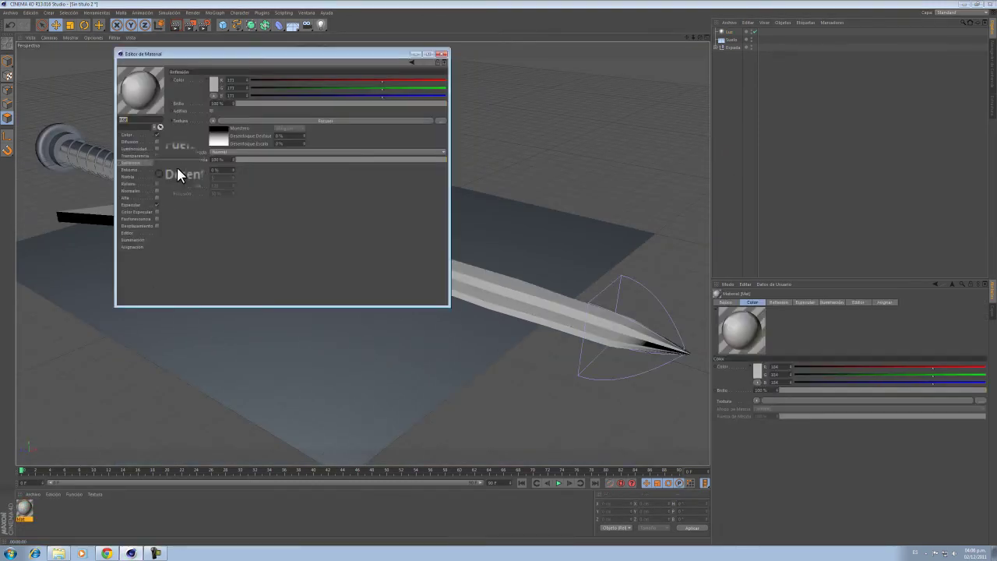
click(214, 131)
click(135, 162)
click(212, 121)
click(224, 132)
click(209, 119)
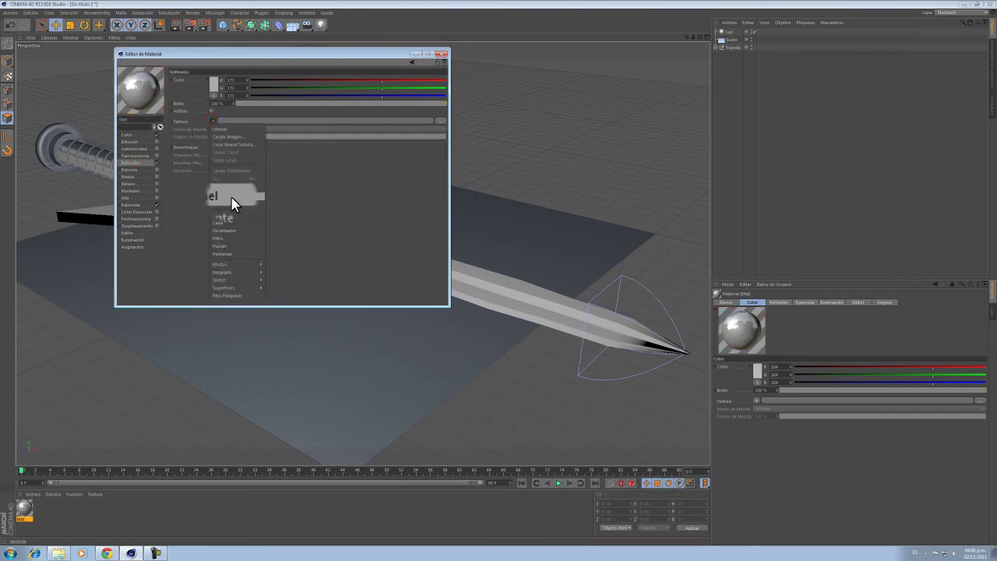
click(228, 204)
scroll(140, 187, up, 3)
Step: Set the material's specular highlight to about 37% width, 52% height and 39% inner width
click(133, 204)
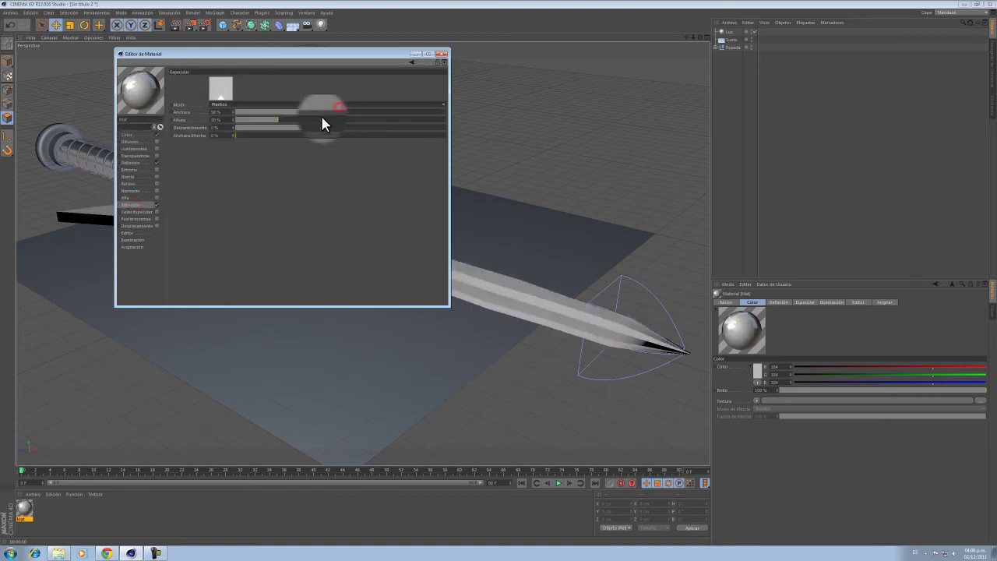
mouse_move(274, 135)
mouse_down()
mouse_move(317, 131)
mouse_move(353, 102)
mouse_up()
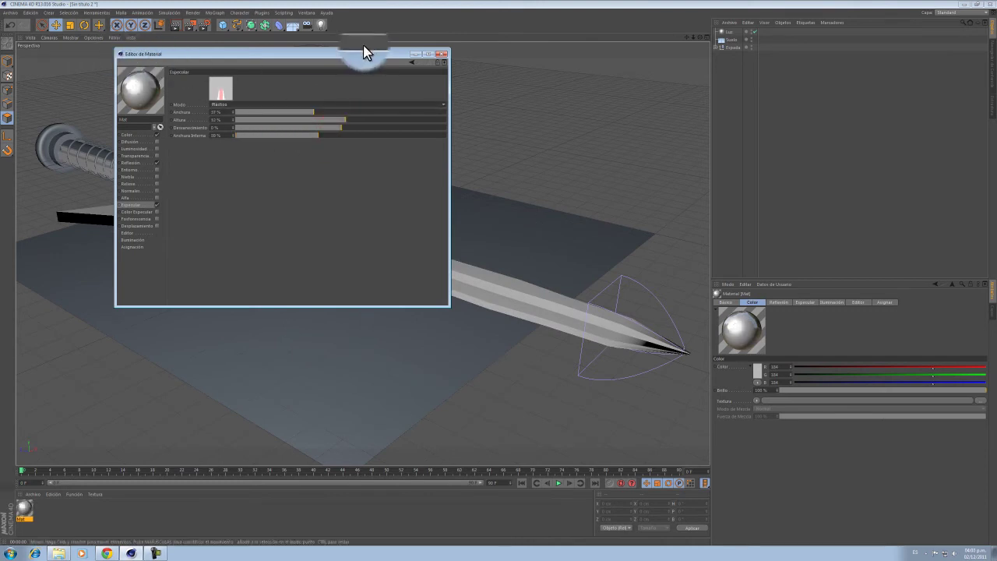
Step: Close the material editor and render the view to check the sword's new specular settings
click(442, 56)
click(190, 25)
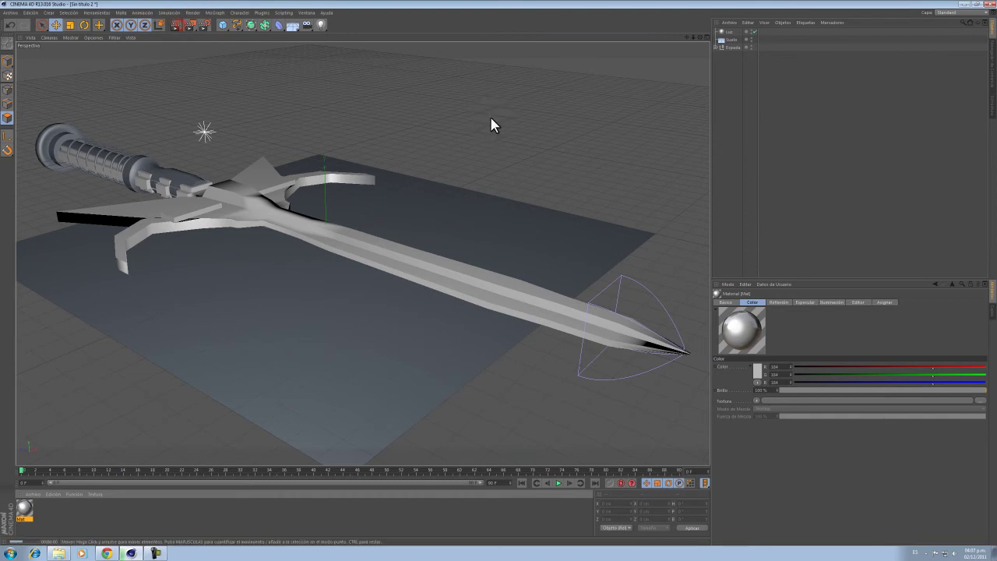
click(764, 135)
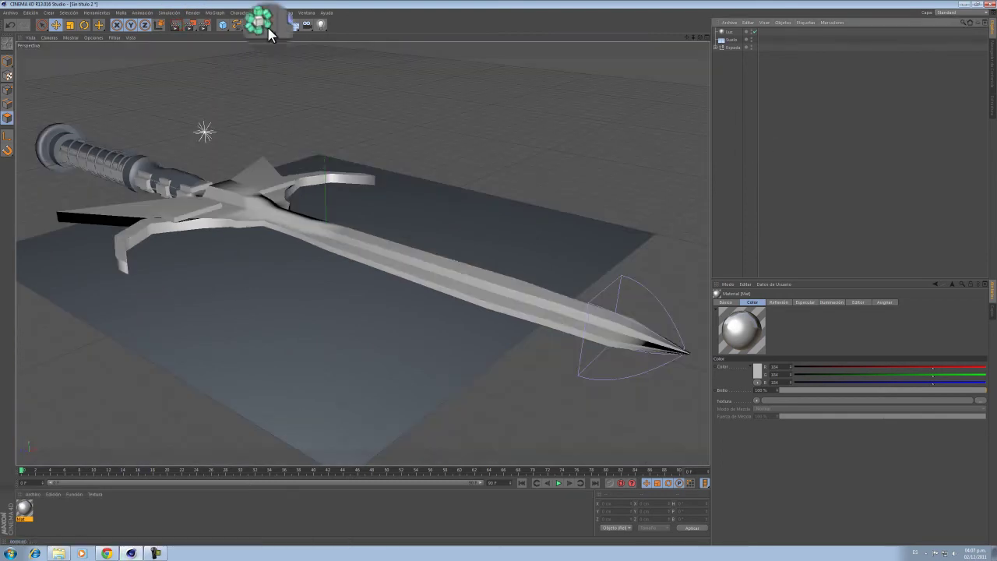
Step: Open the render settings and add the Global Illumination effect
click(209, 33)
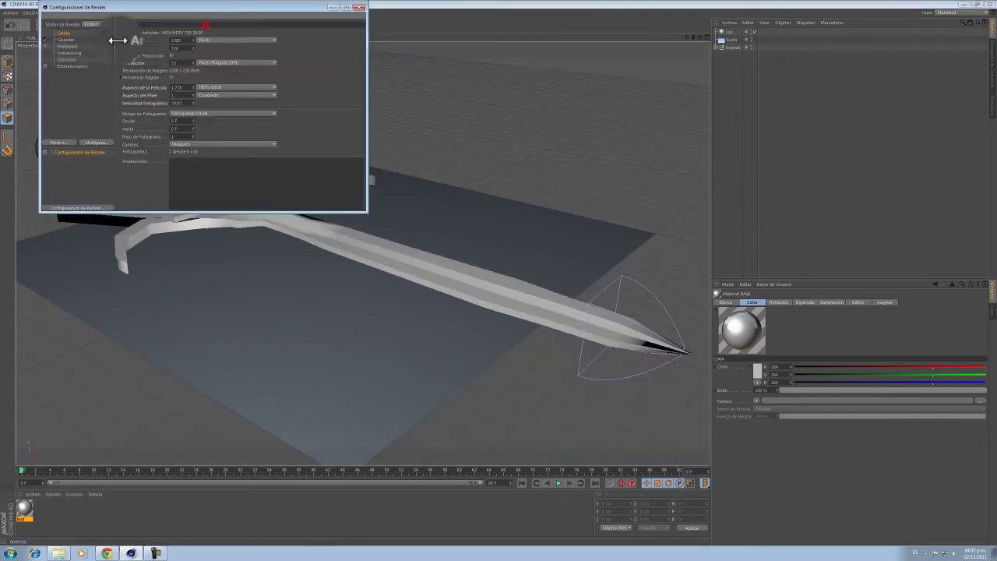
click(59, 144)
click(138, 282)
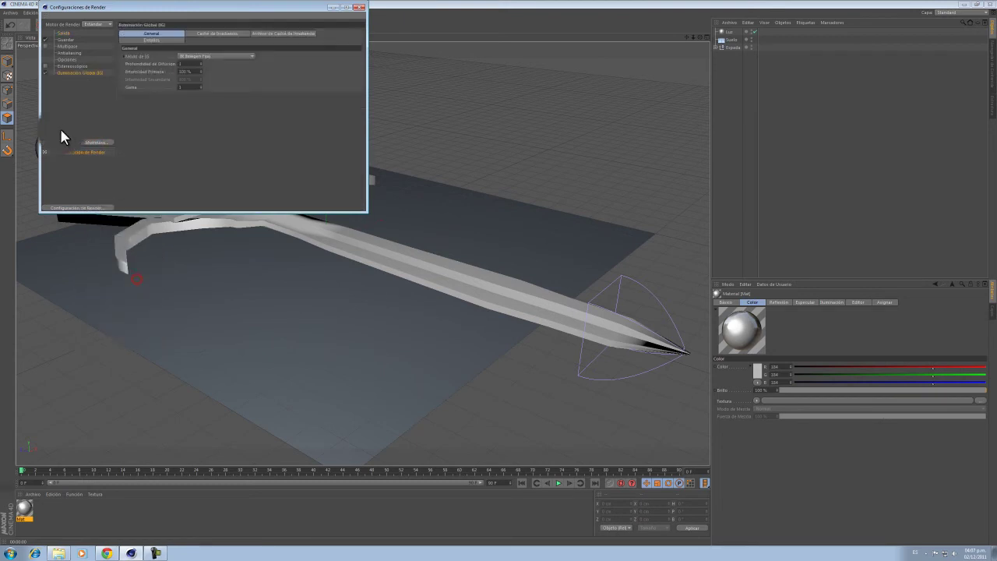
click(61, 145)
click(129, 293)
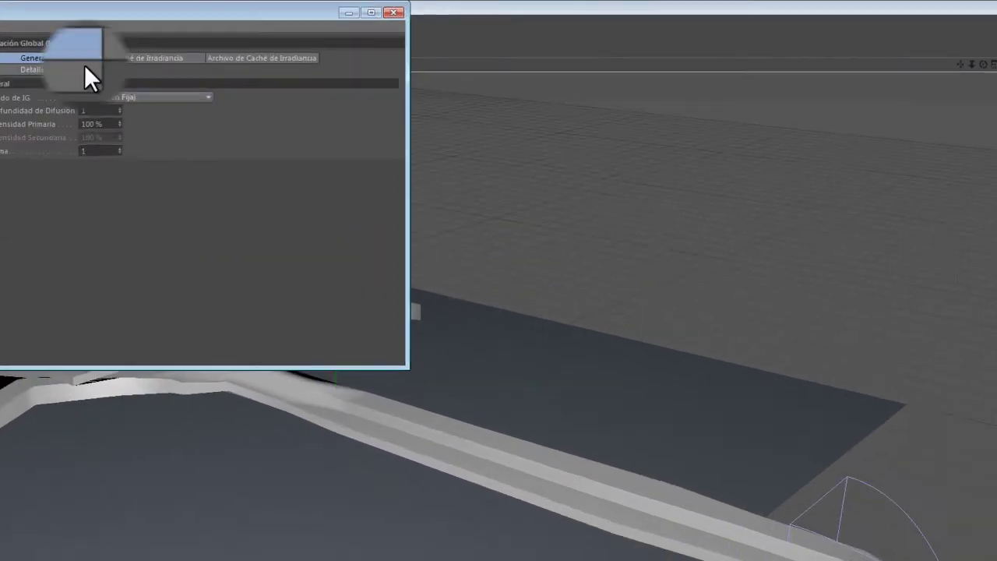
Step: Set the irradiance cache's stochastic samples and record density to Bajo (low) and render the view to check the lighting
click(198, 32)
click(94, 114)
click(99, 166)
click(119, 127)
click(115, 172)
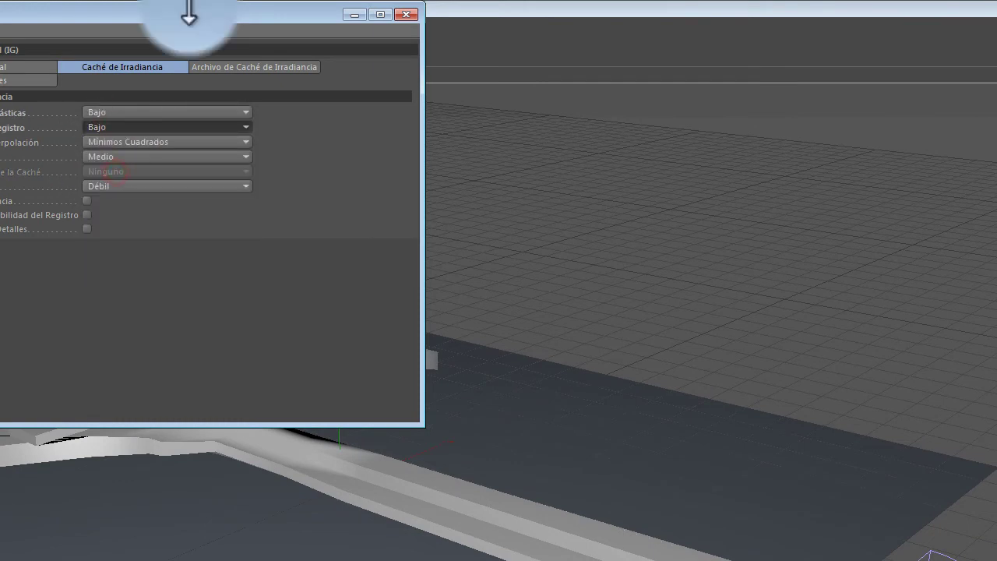
click(406, 14)
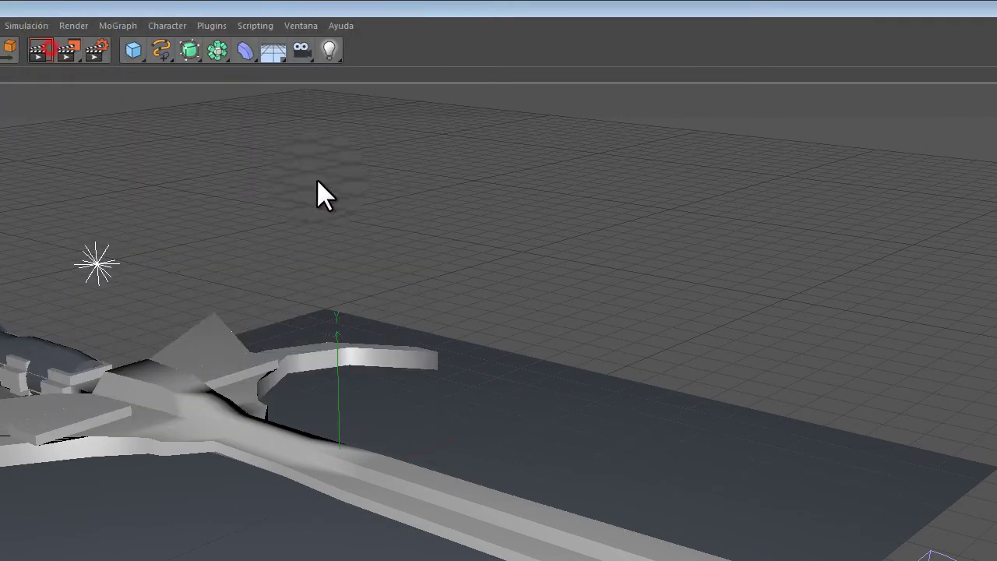
key(ctrl+r)
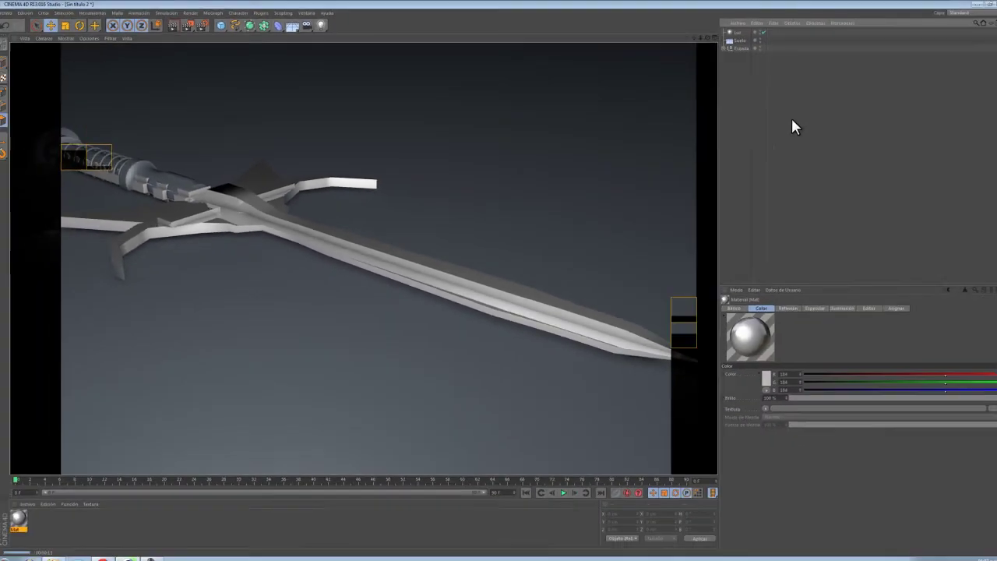
click(784, 117)
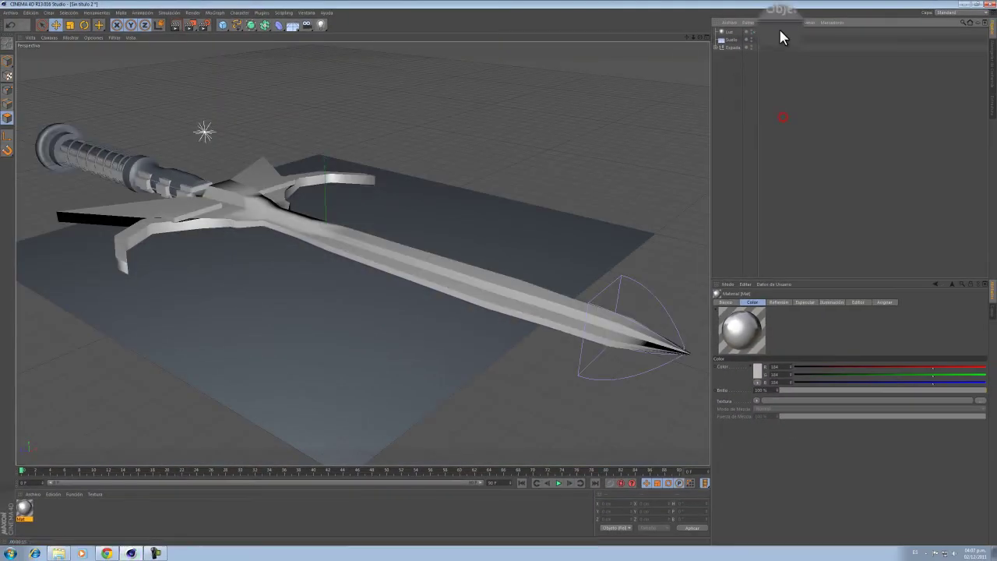
Step: Select the Espada group and raise the sword slightly above the floor using the four-view layout
click(733, 48)
click(705, 37)
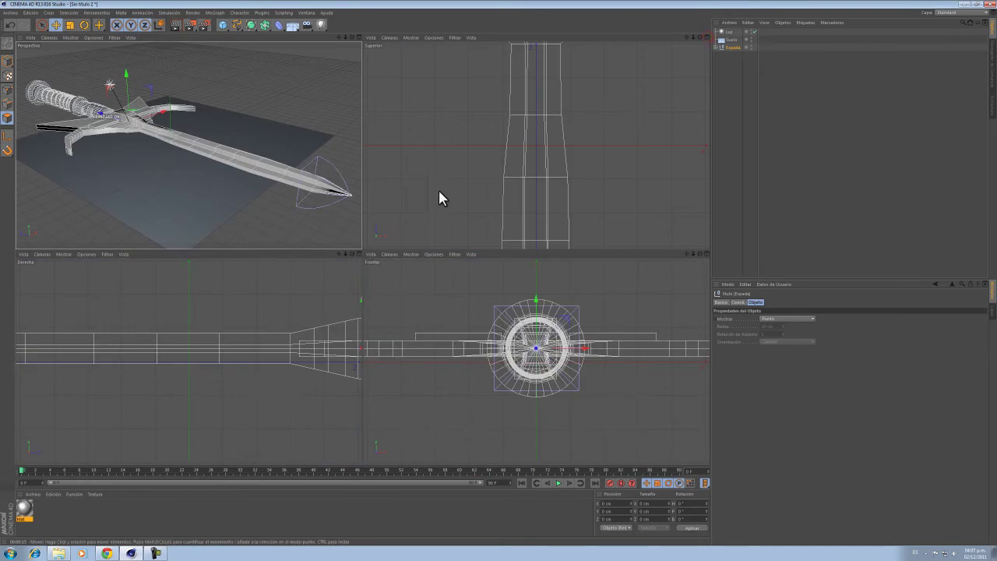
drag(345, 254, 360, 306)
drag(339, 254, 326, 277)
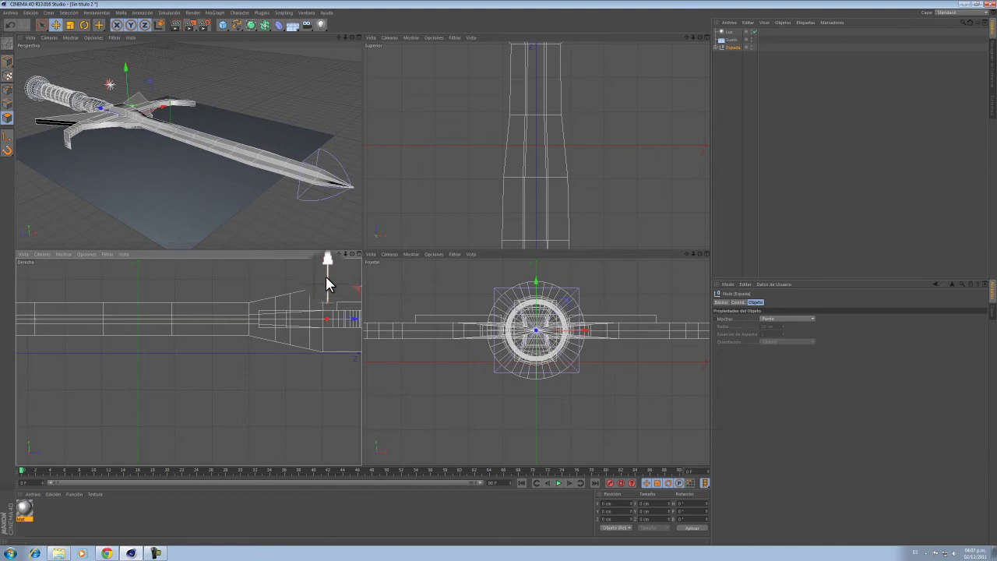
drag(340, 38, 377, 242)
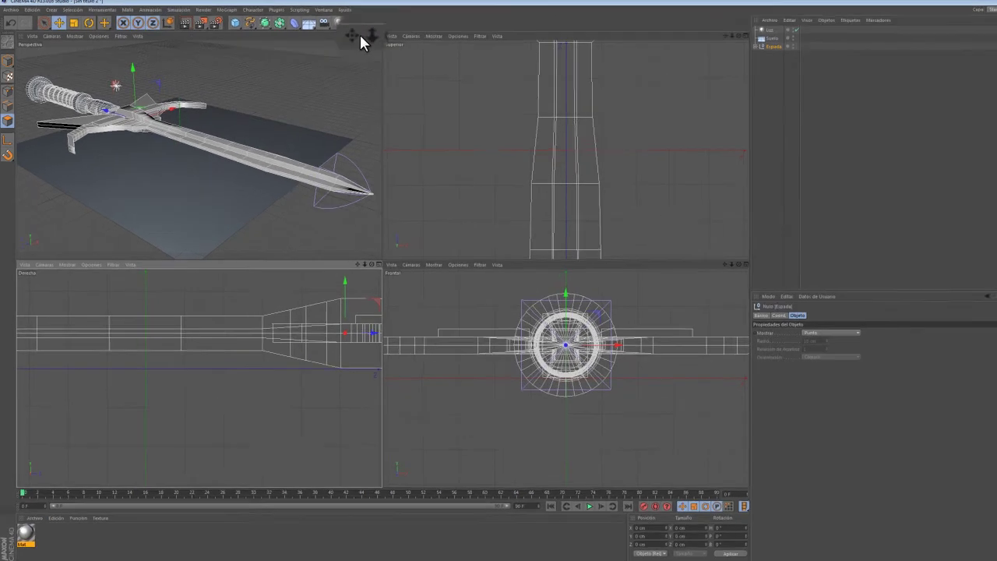
Step: Try to rotate the sword in the side view, and undo the unwanted rotations
click(12, 206)
drag(283, 149, 621, 284)
click(13, 206)
click(170, 1)
drag(592, 416, 592, 460)
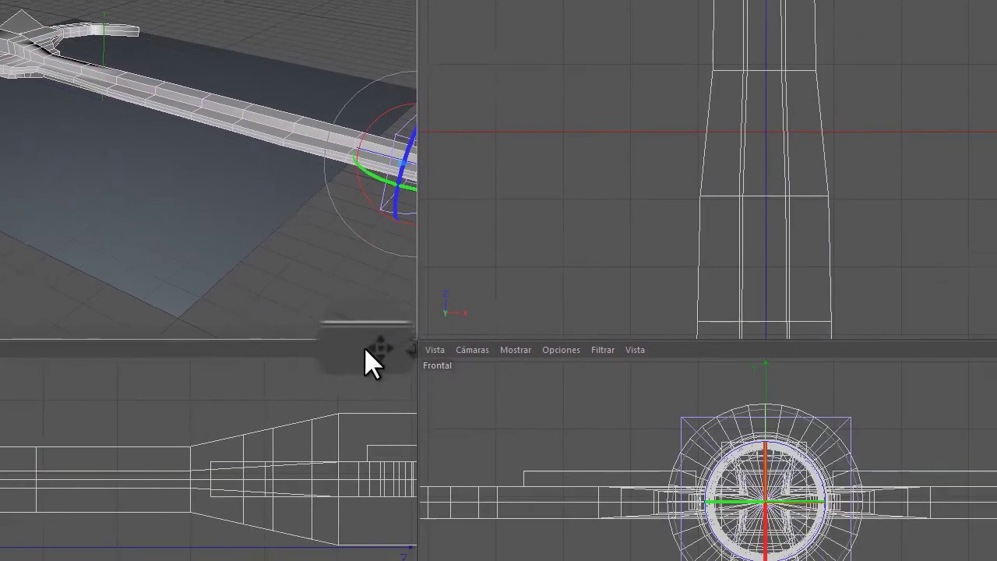
drag(120, 421, 121, 430)
key(ctrl+z)
key(ctrl+z)
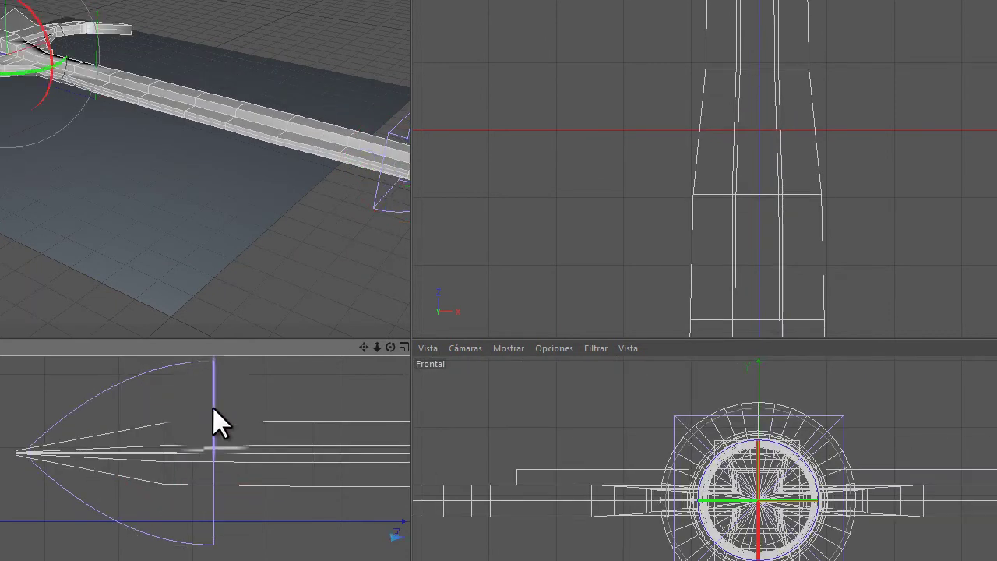
Step: Tilt the sword slightly in the side view so that its blade points down towards the floor
drag(40, 43, 53, 49)
key(ctrl+z)
drag(363, 344, 408, 385)
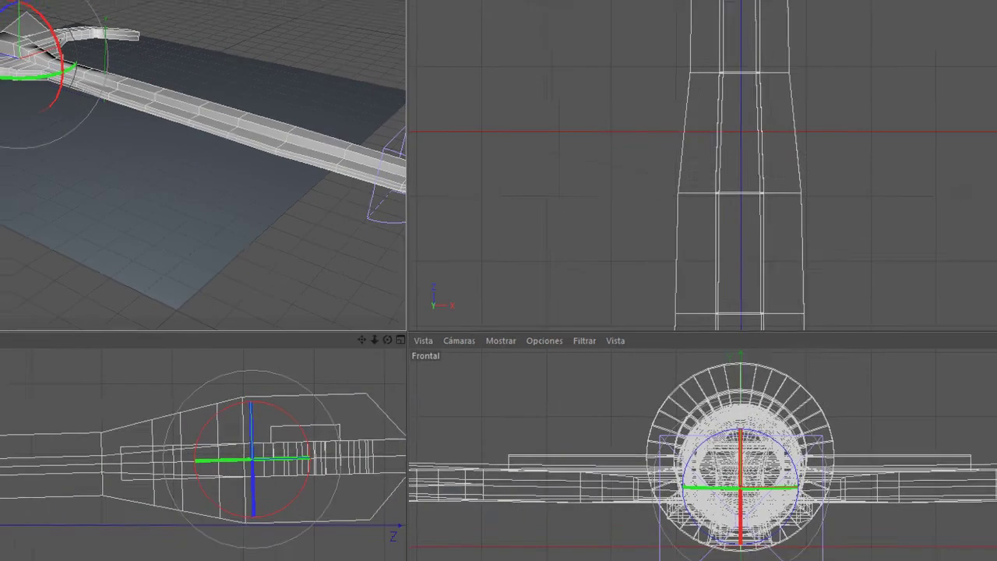
Step: Frame the whole sword in the full-size perspective view and add a camera from that viewpoint
middle_click(321, 66)
drag(280, 135, 275, 140)
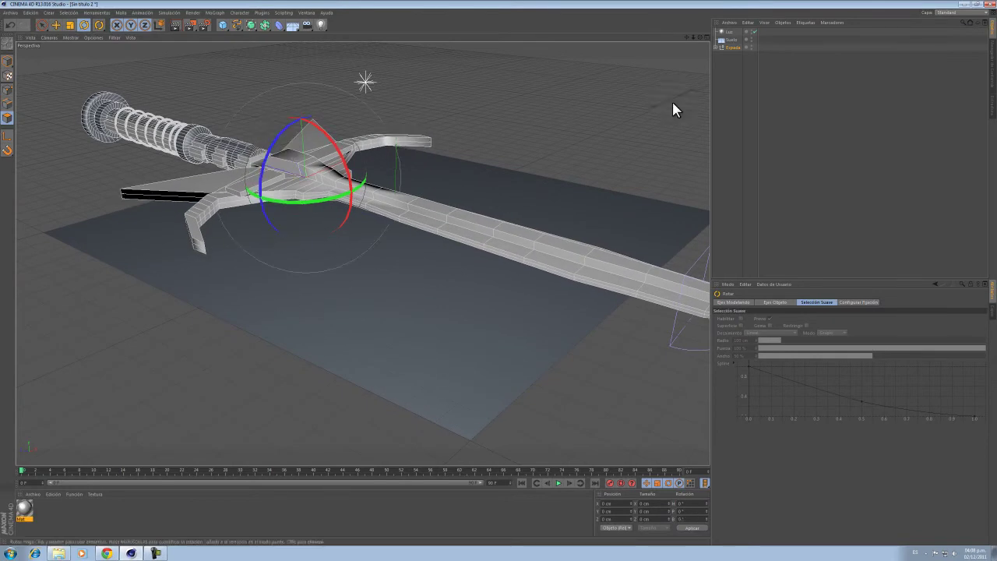
click(752, 99)
drag(686, 36, 499, 273)
click(307, 24)
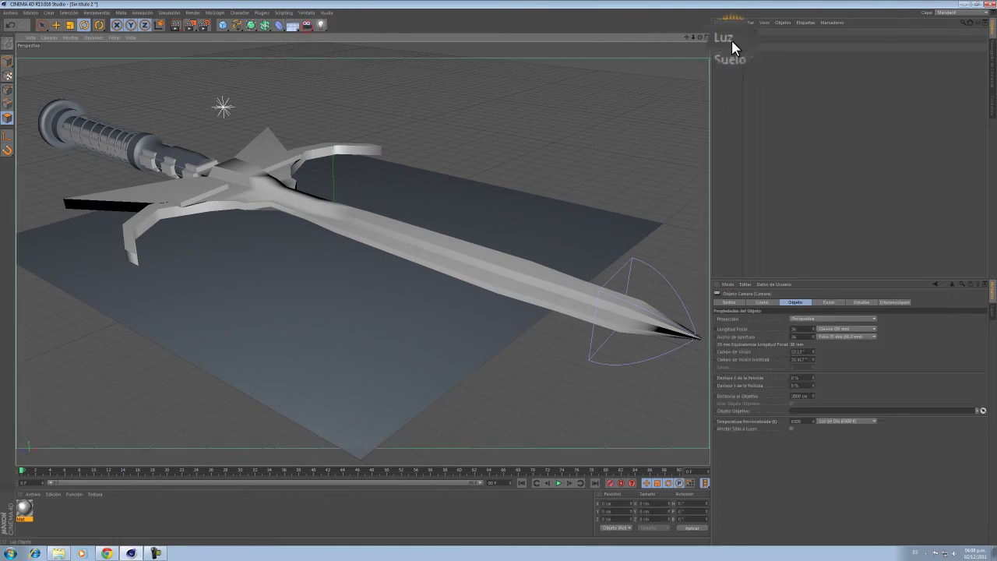
Step: Add a Protection tag to the camera to lock its position and rotation
right_click(728, 34)
mouse_move(746, 39)
click(827, 151)
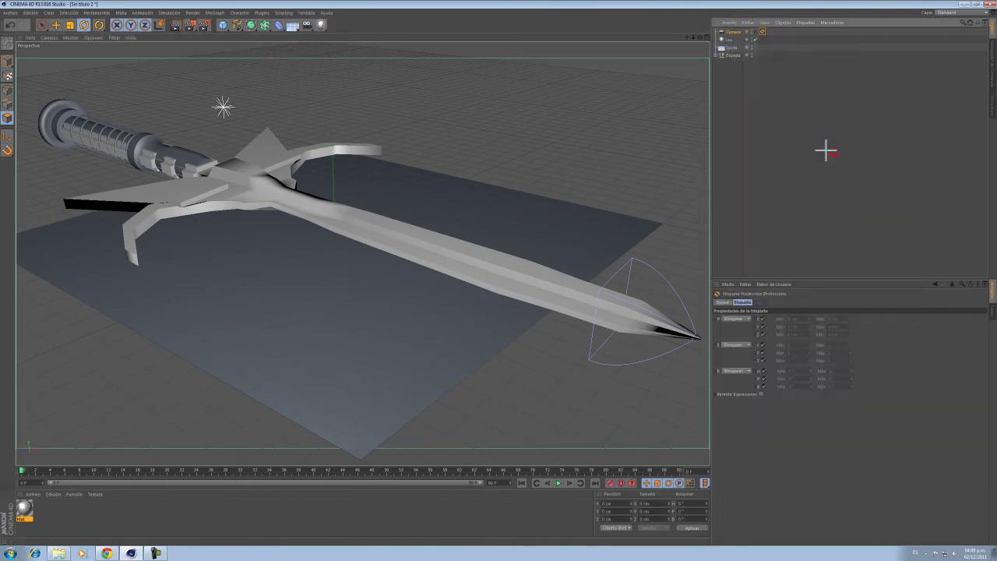
Step: Create a second material and apply it to an object in the scene
double_click(42, 507)
double_click(43, 507)
drag(24, 509, 115, 177)
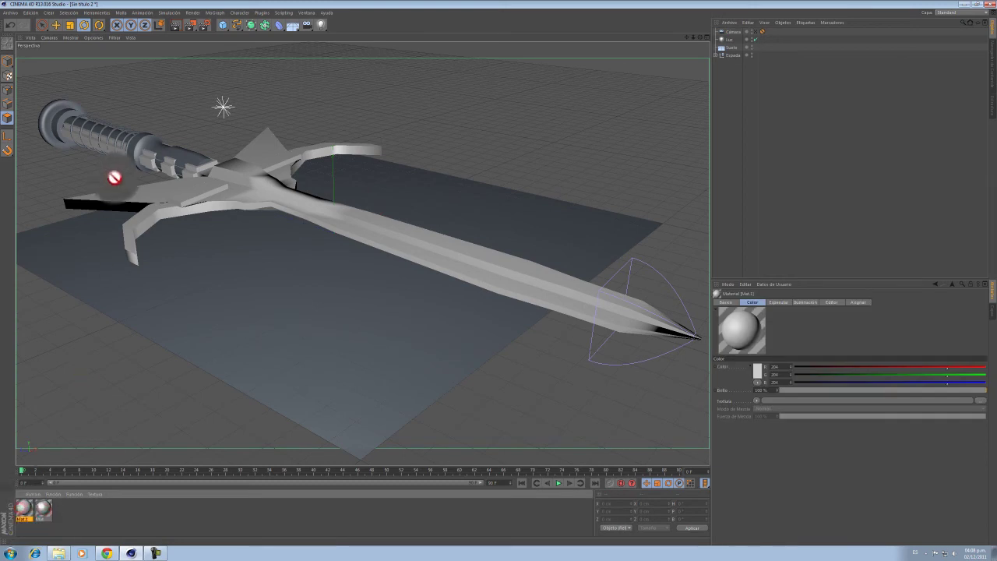
Step: Apply the Mat.1 material to the sword's handle and set its colour to RGB 205, 198, 190
drag(135, 137, 138, 138)
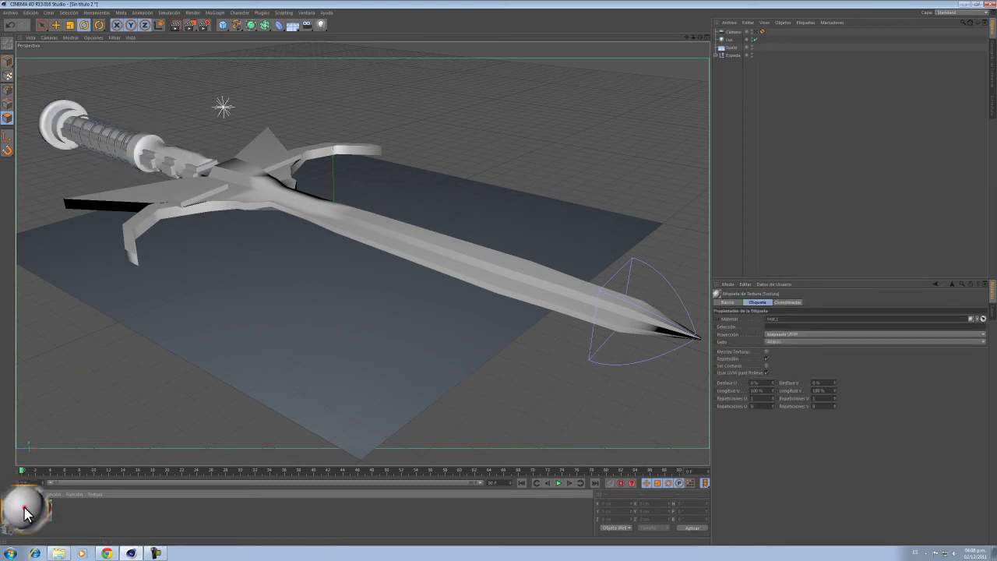
double_click(24, 509)
click(130, 133)
click(214, 78)
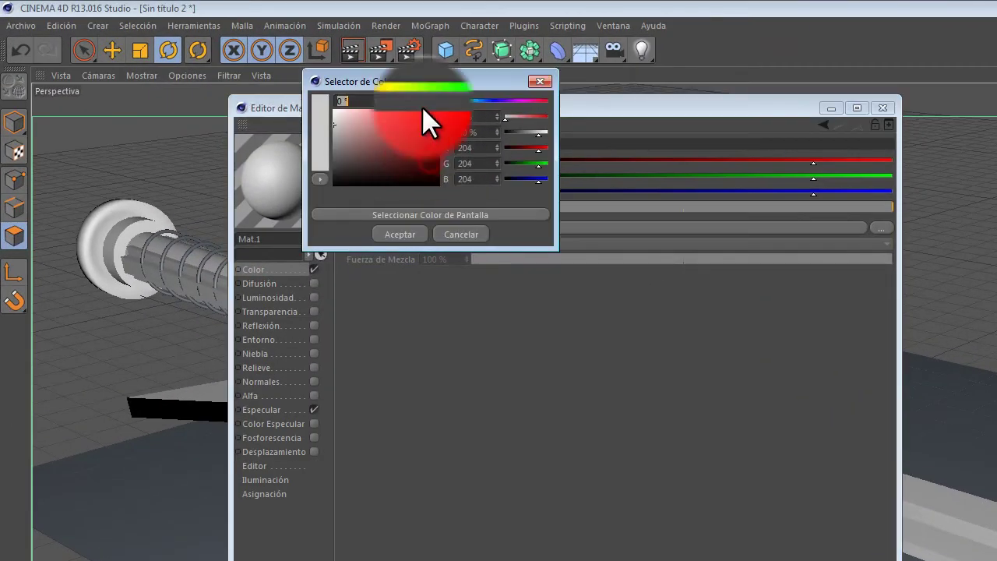
mouse_move(391, 100)
mouse_down()
mouse_move(337, 119)
mouse_move(343, 129)
mouse_up()
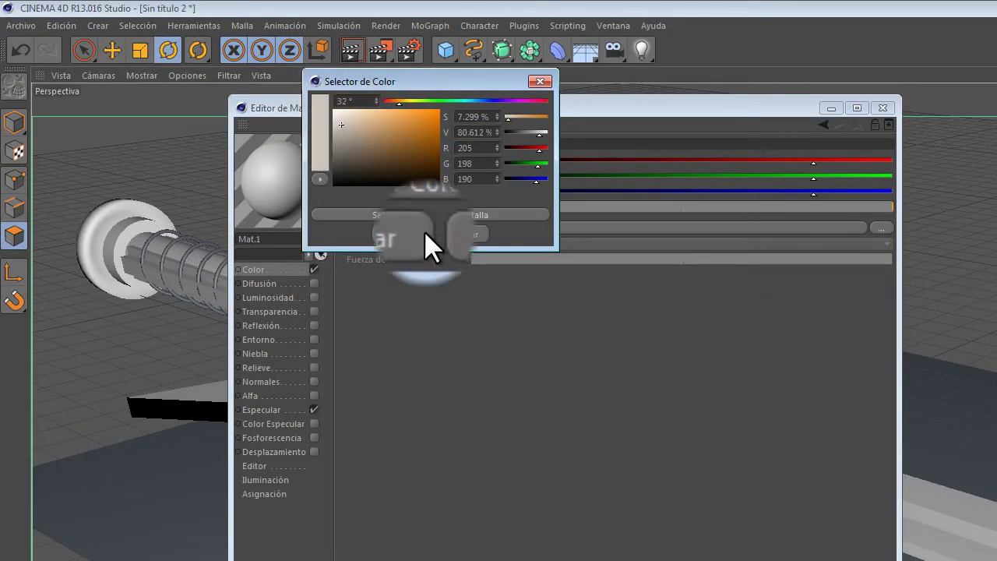
click(402, 235)
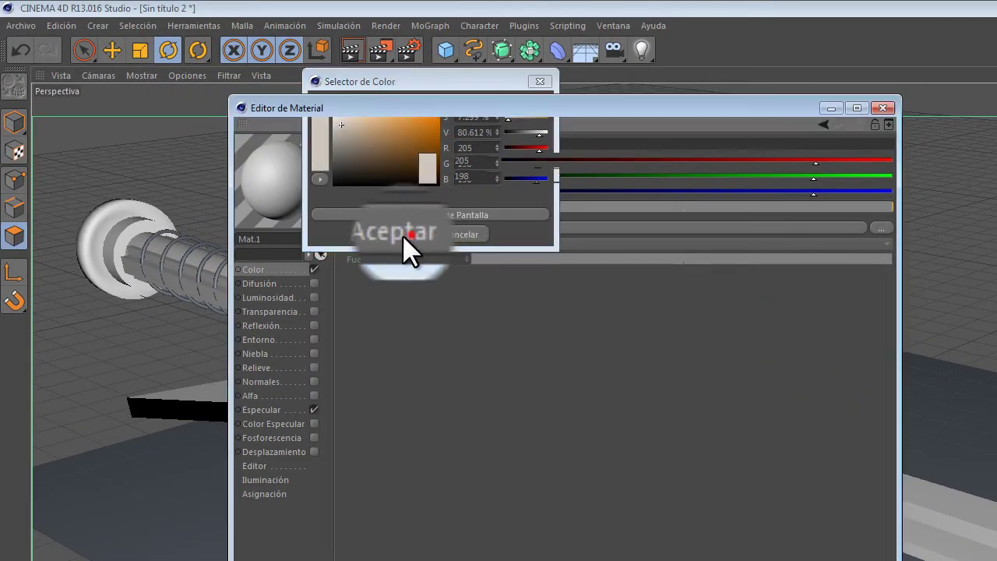
Step: Enable reflection on Mat.1 with a pale warm off-white reflection colour and close the material editor
click(265, 368)
click(281, 326)
click(421, 172)
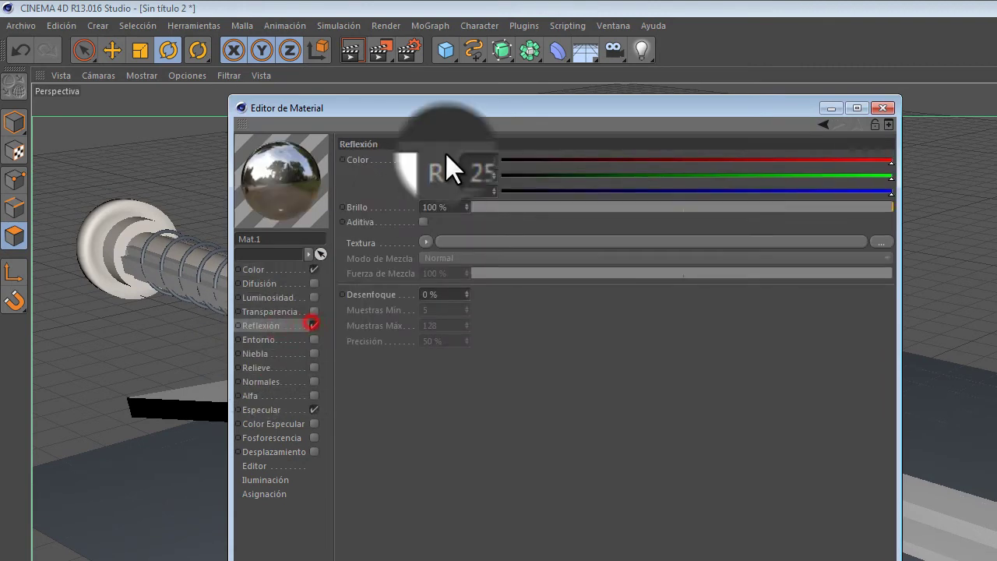
drag(377, 106, 389, 108)
click(339, 120)
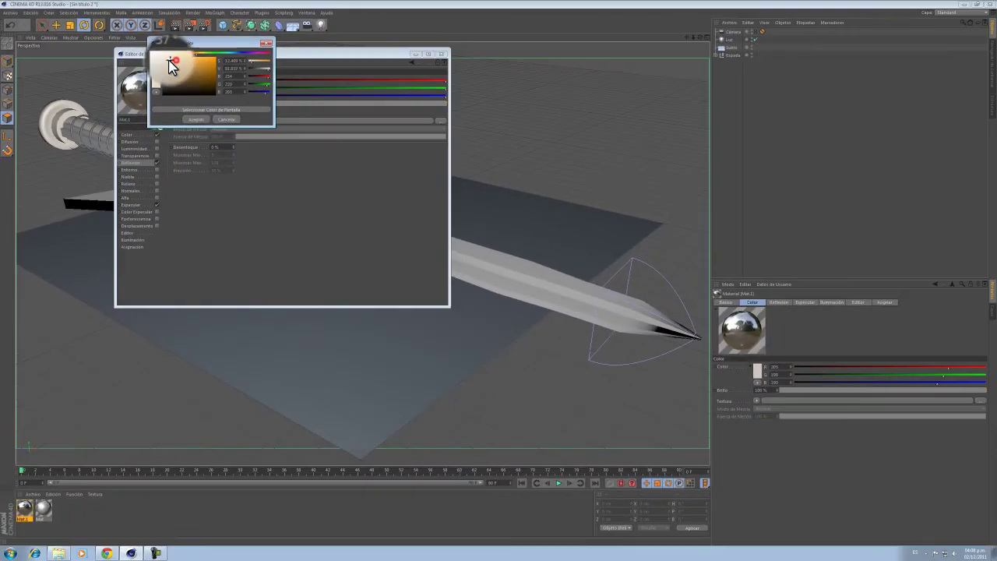
click(193, 120)
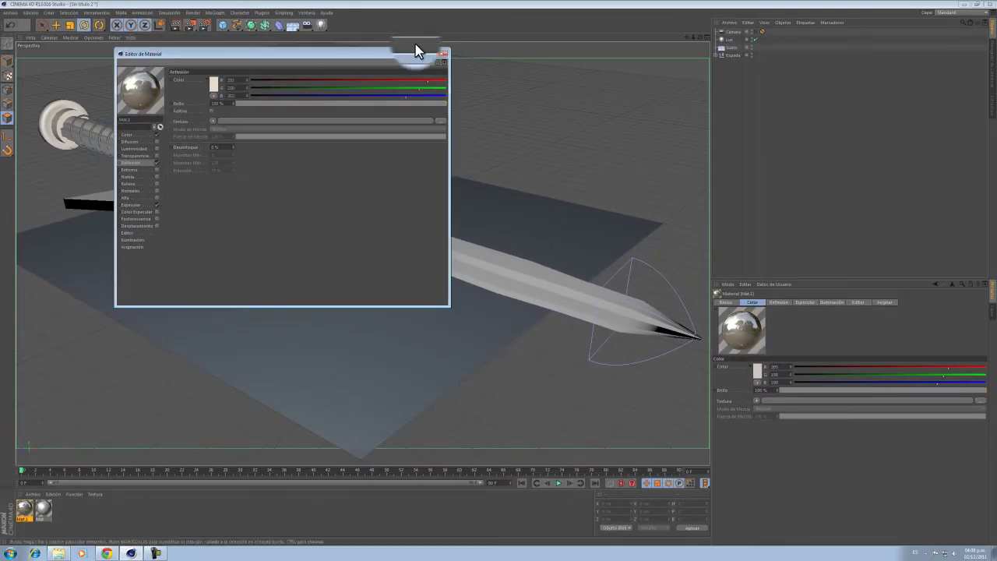
click(441, 53)
Step: Render the scene in the picture viewer, enlarge the viewer to examine the handle material, and close it
click(190, 24)
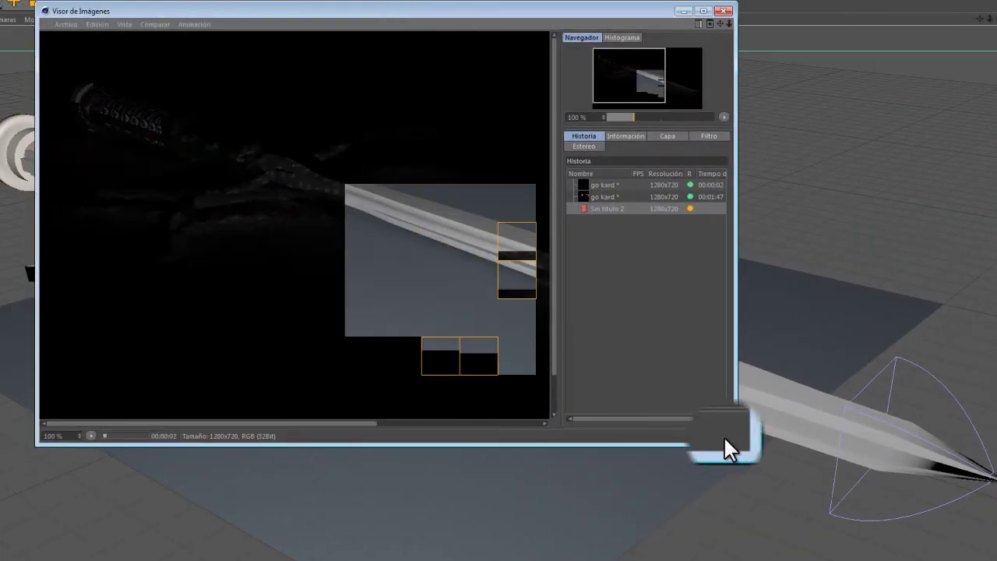
drag(733, 441, 949, 555)
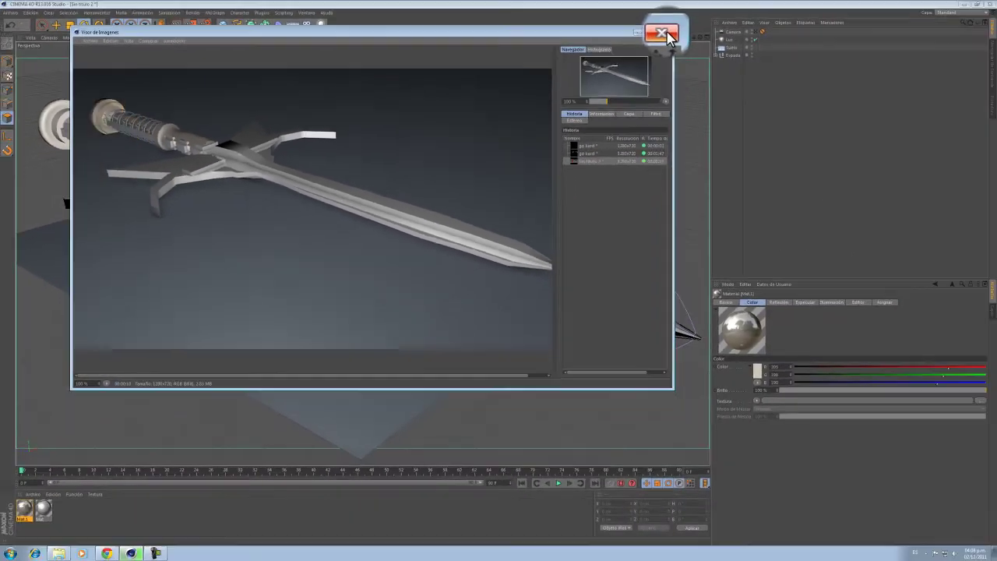
click(662, 35)
click(222, 108)
click(792, 364)
click(787, 380)
click(778, 254)
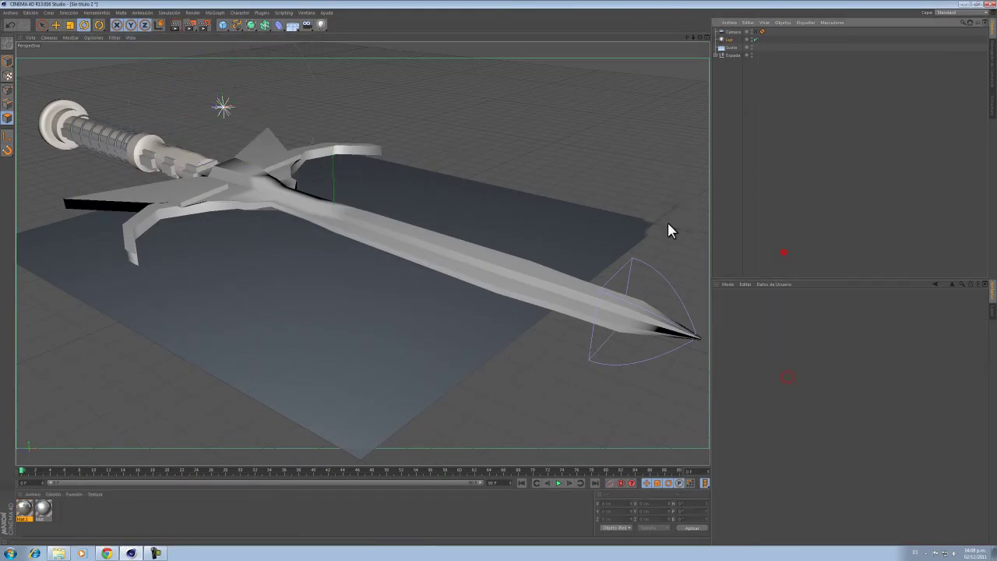
Step: Create a new material, preview it on a torus, and set its colour to white, RGB 255, 255, 255
double_click(68, 512)
double_click(28, 510)
right_click(145, 95)
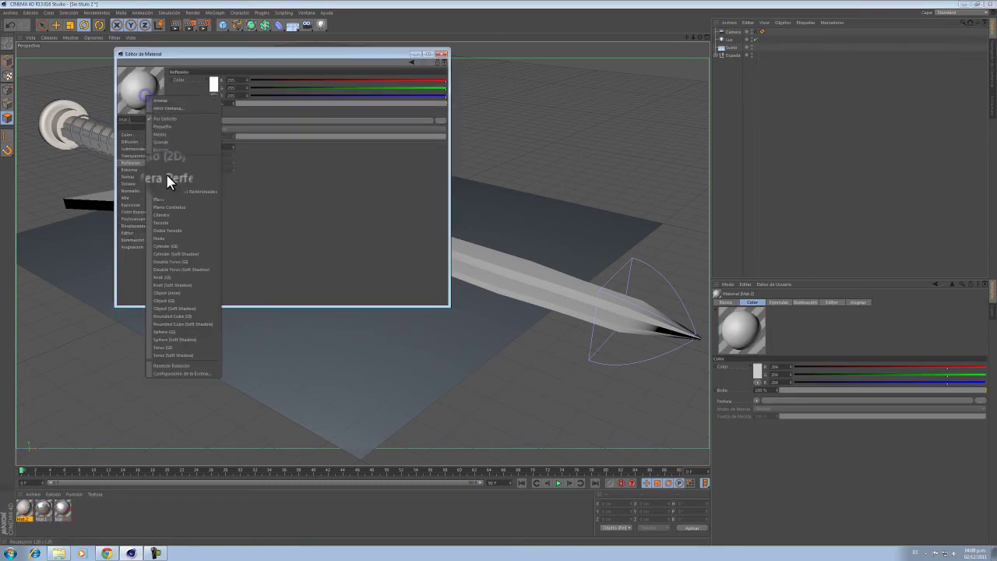
click(184, 227)
click(143, 134)
click(215, 83)
click(183, 66)
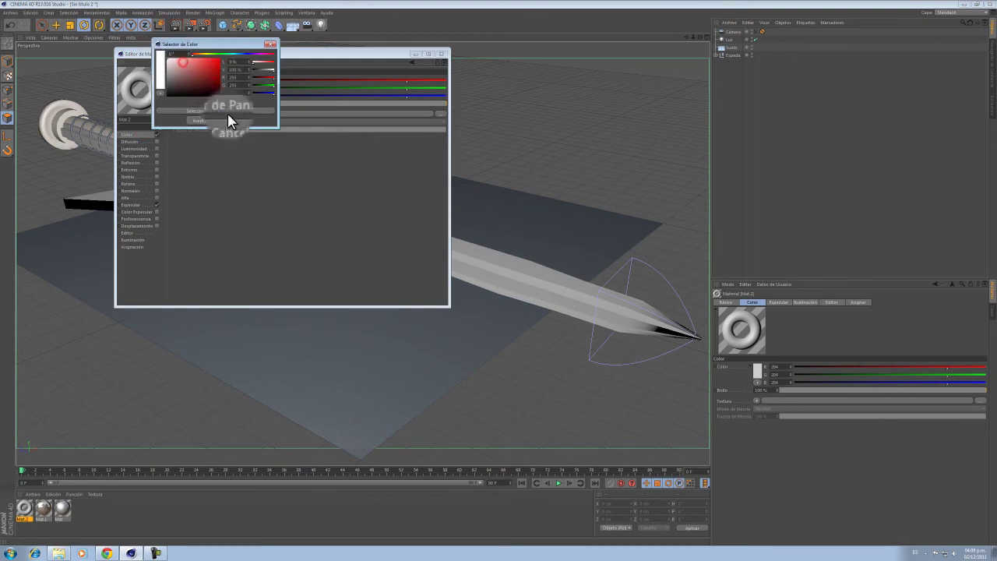
click(201, 123)
Step: Enable reflection on Mat.2 with a grey reflection colour of RGB 174 and close the material editor
click(138, 163)
click(156, 162)
click(215, 92)
click(172, 70)
click(220, 122)
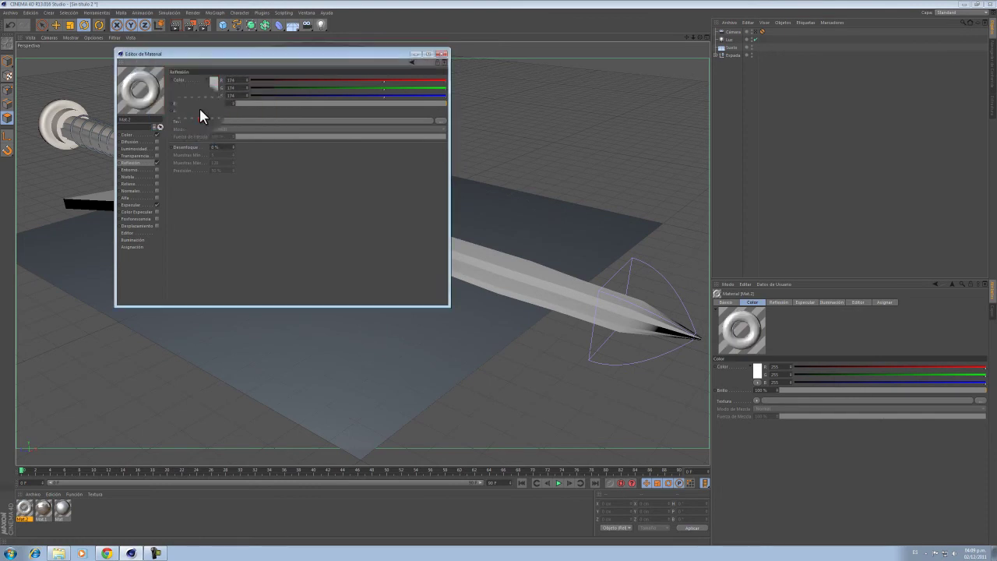
click(441, 54)
Step: Apply Mat.2 to the NURBS Recorrido wire around the handle and render the scene to examine it
drag(25, 511, 114, 446)
drag(733, 45, 721, 63)
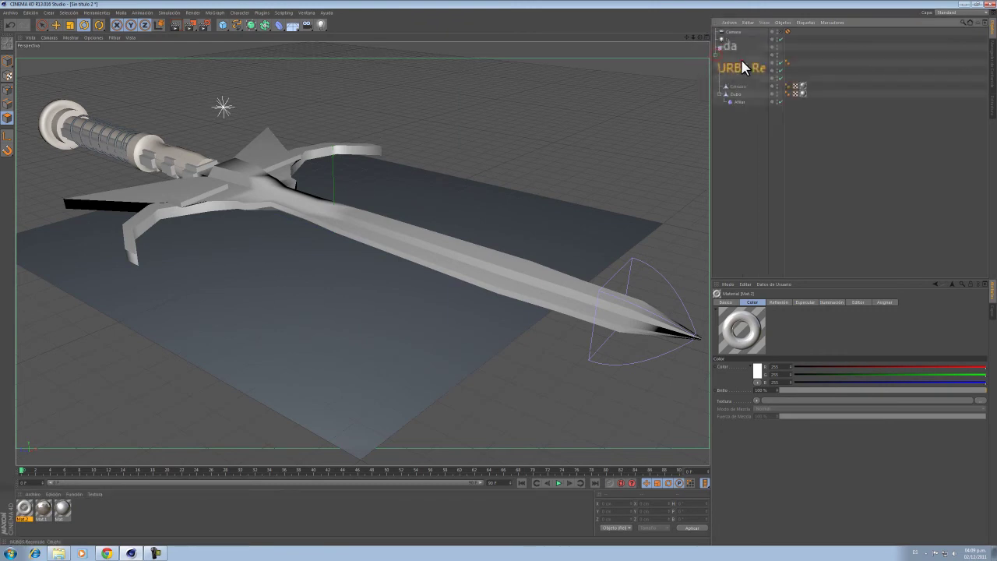
click(743, 62)
click(720, 62)
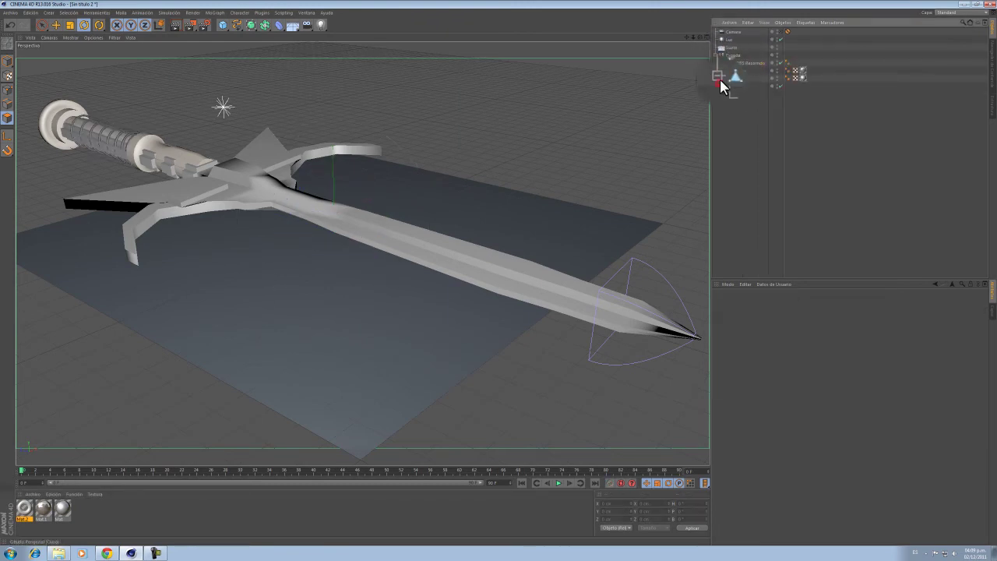
drag(23, 510, 728, 113)
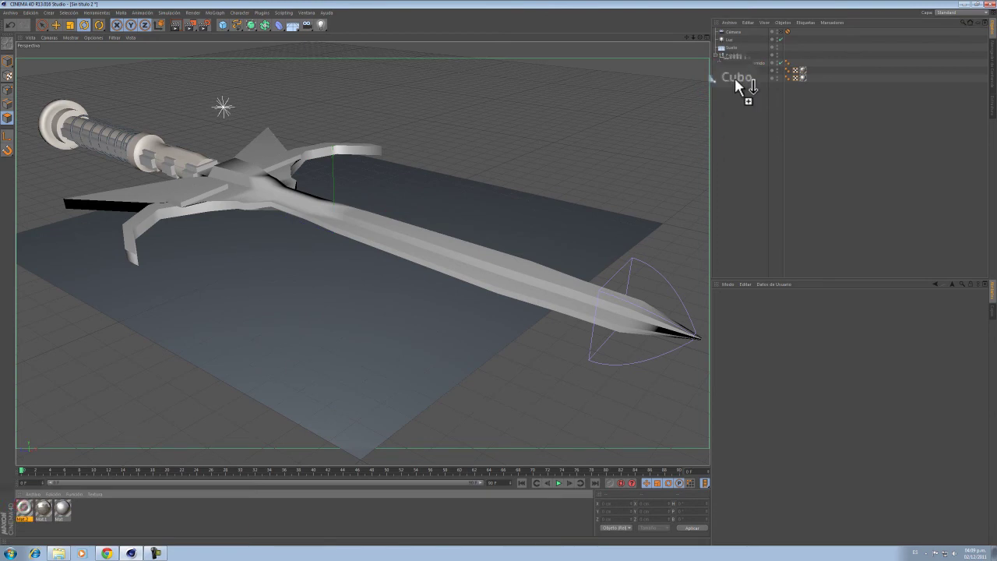
drag(744, 68, 742, 67)
click(740, 119)
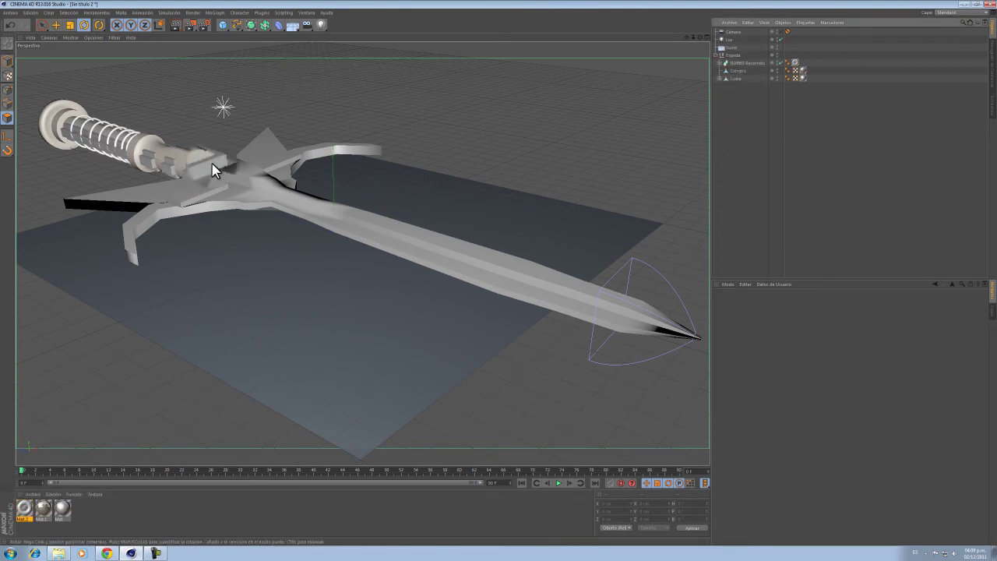
click(190, 24)
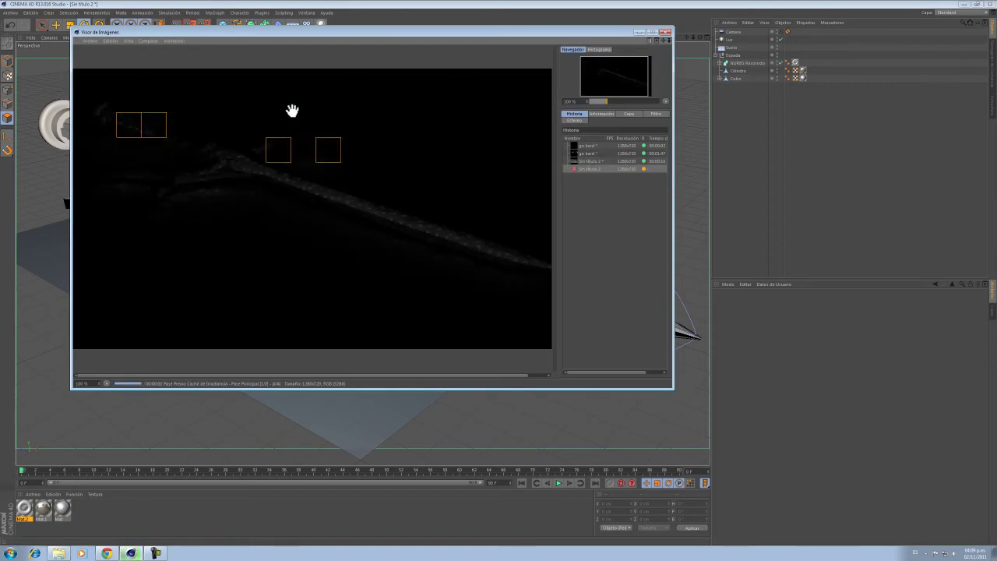
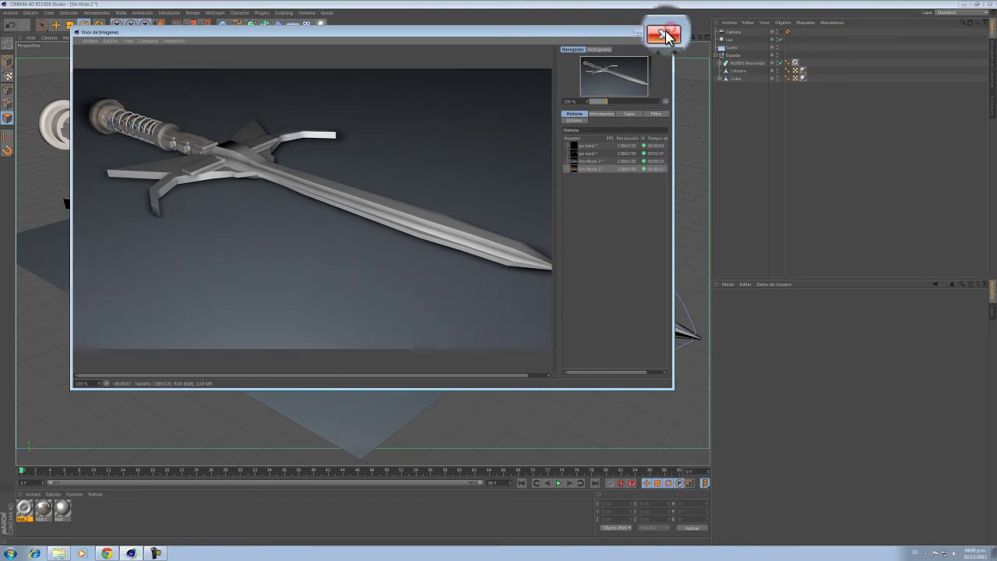
click(670, 33)
Step: Select the raised central polygons of the Cubo object between guard and blade, and apply Mat.1 to them
click(730, 78)
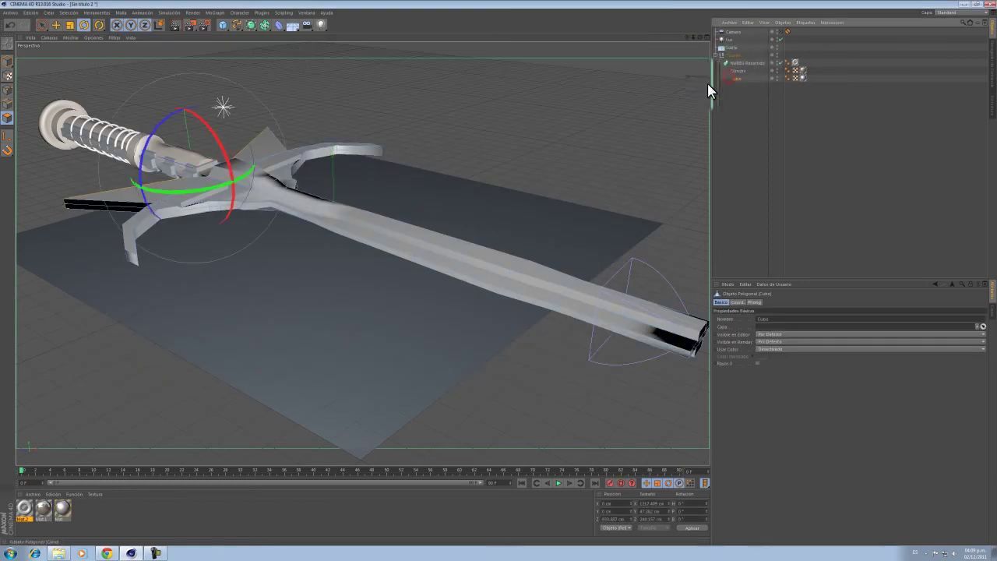
click(52, 32)
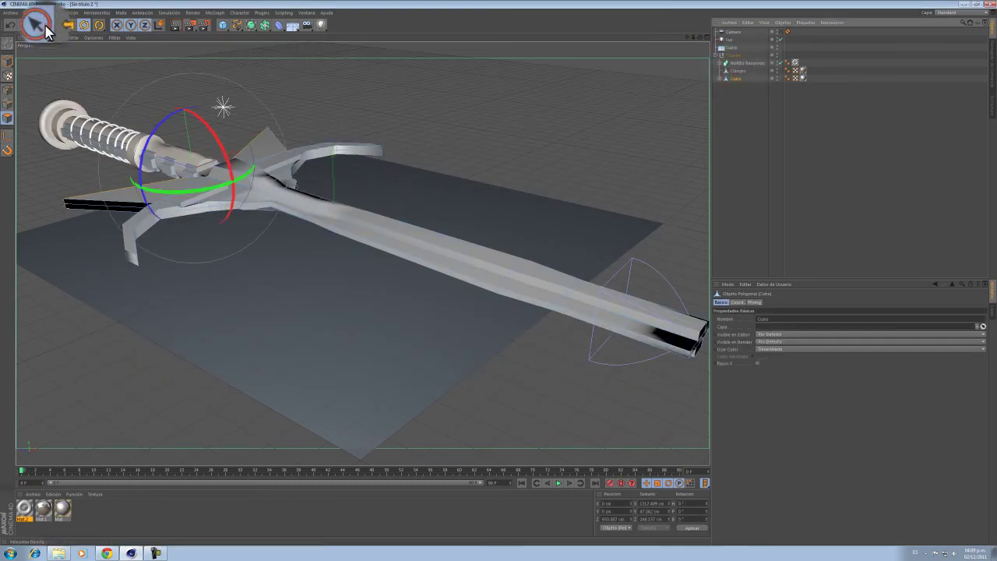
click(44, 26)
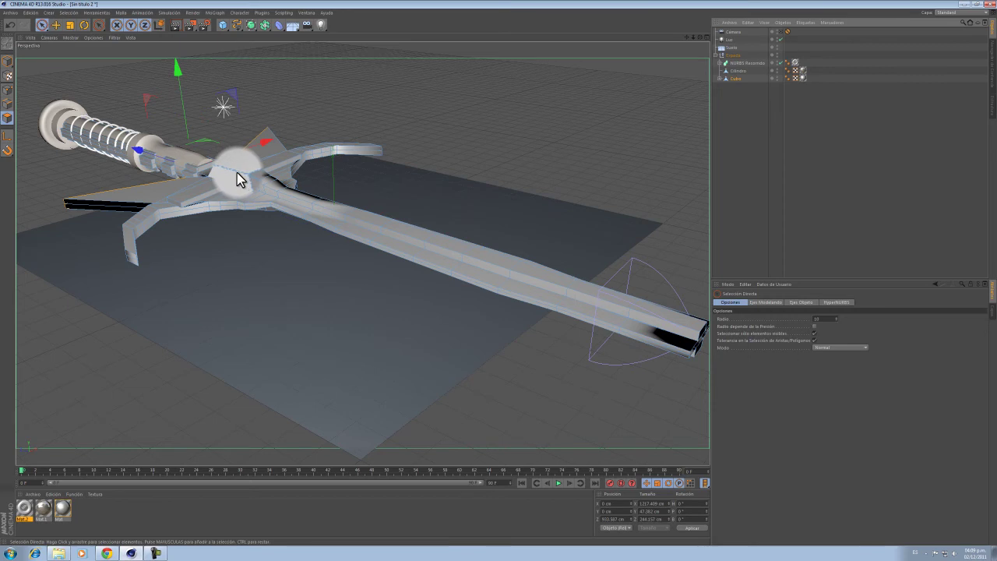
scroll(237, 173, up, 5)
alt+drag(246, 179, 180, 206)
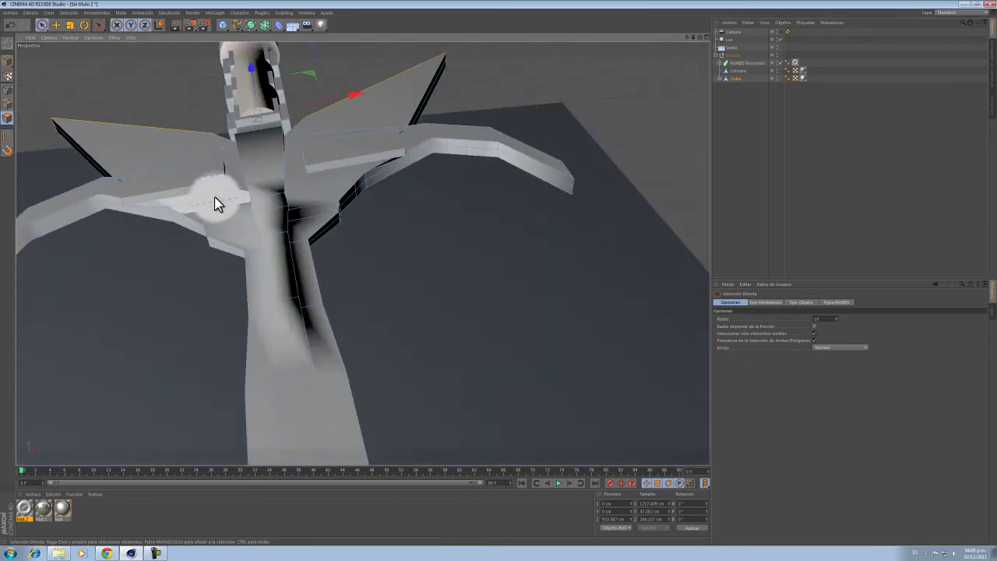
mouse_move(256, 155)
mouse_down()
mouse_move(271, 205)
mouse_move(223, 222)
mouse_move(169, 185)
mouse_move(278, 192)
mouse_move(340, 159)
mouse_move(454, 156)
mouse_move(300, 224)
mouse_move(180, 204)
mouse_move(246, 193)
mouse_move(498, 275)
mouse_up()
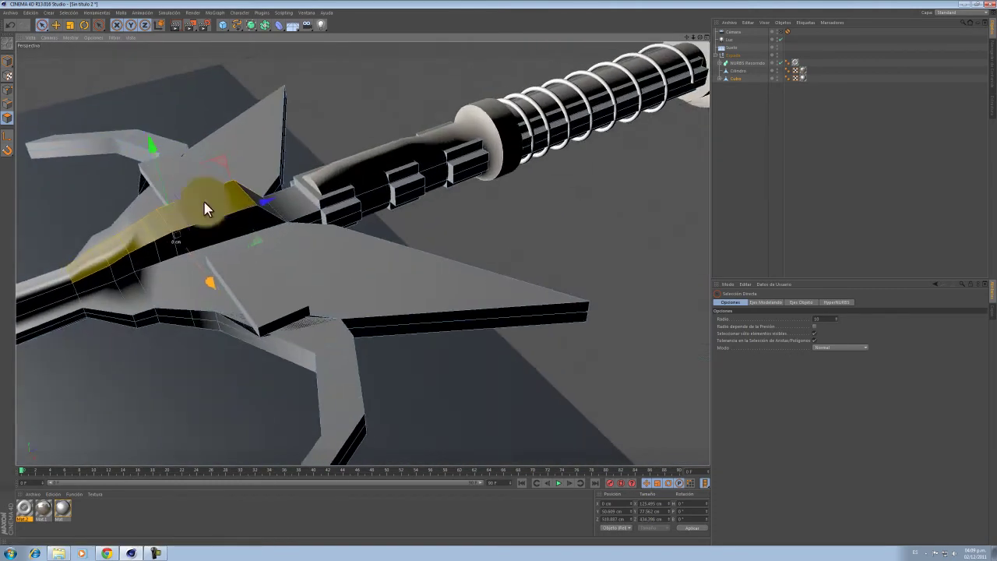
shift+drag(177, 240, 98, 269)
alt+drag(214, 222, 405, 187)
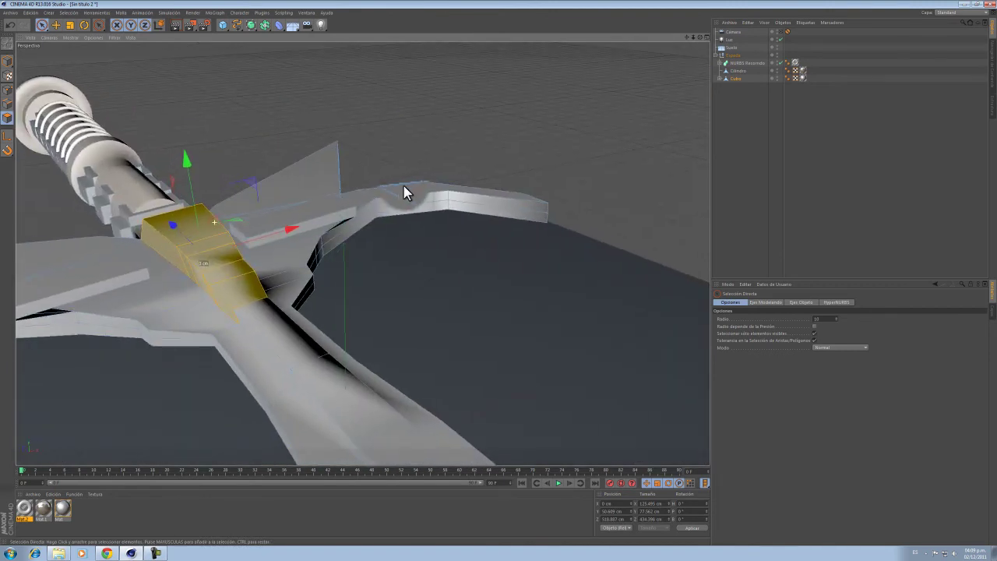
right_click(42, 510)
click(77, 435)
click(794, 210)
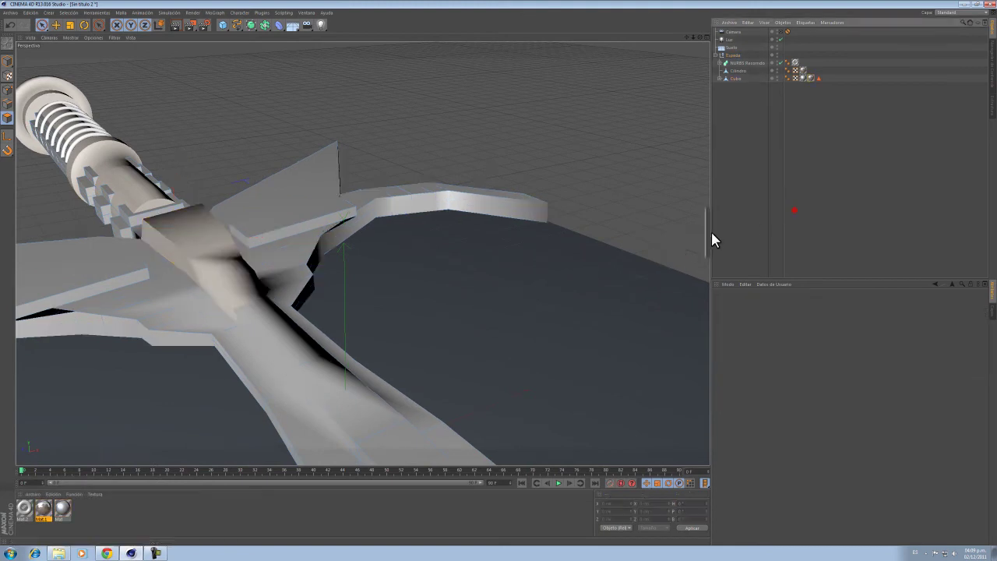
Step: Add a MoText object reading "GalanteStudios" and align its text to the centre
scroll(460, 279, down, 3)
drag(688, 37, 257, 70)
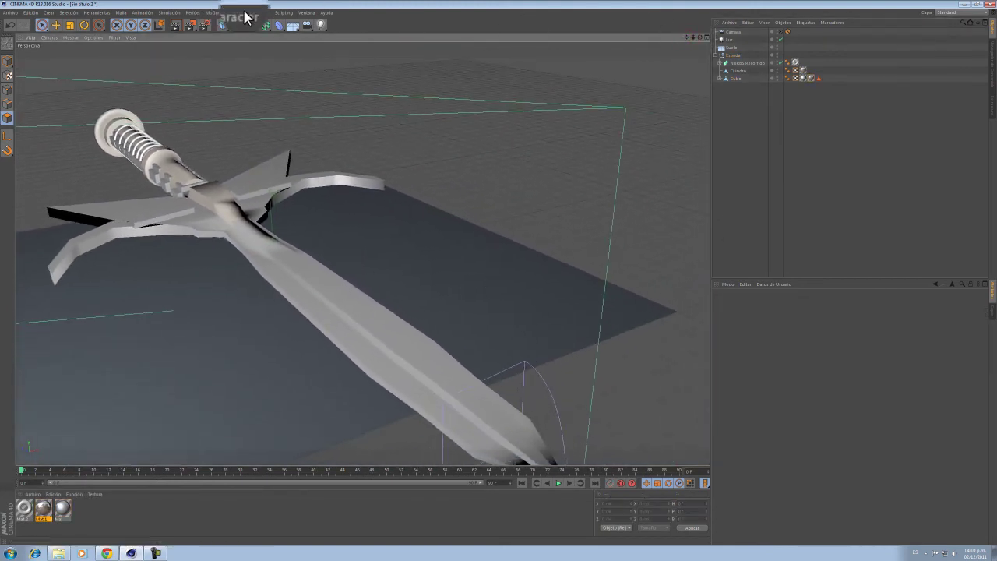
click(216, 13)
click(222, 97)
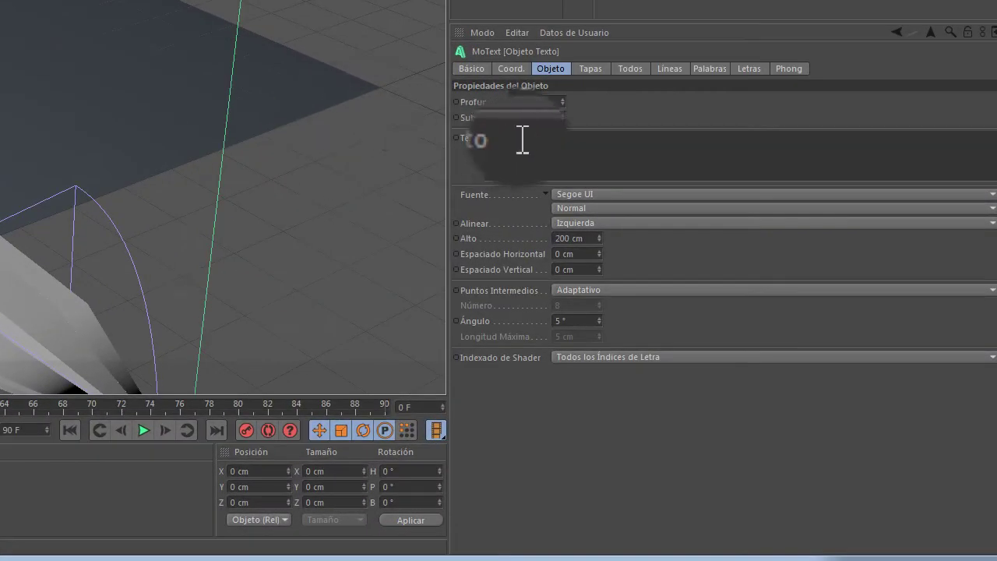
drag(516, 138, 452, 133)
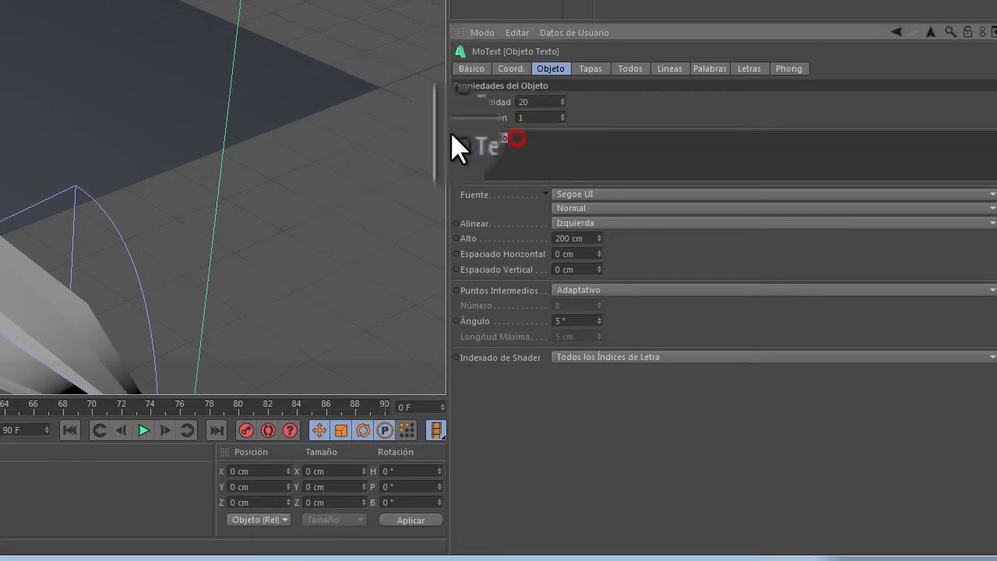
text(ananteStudios)
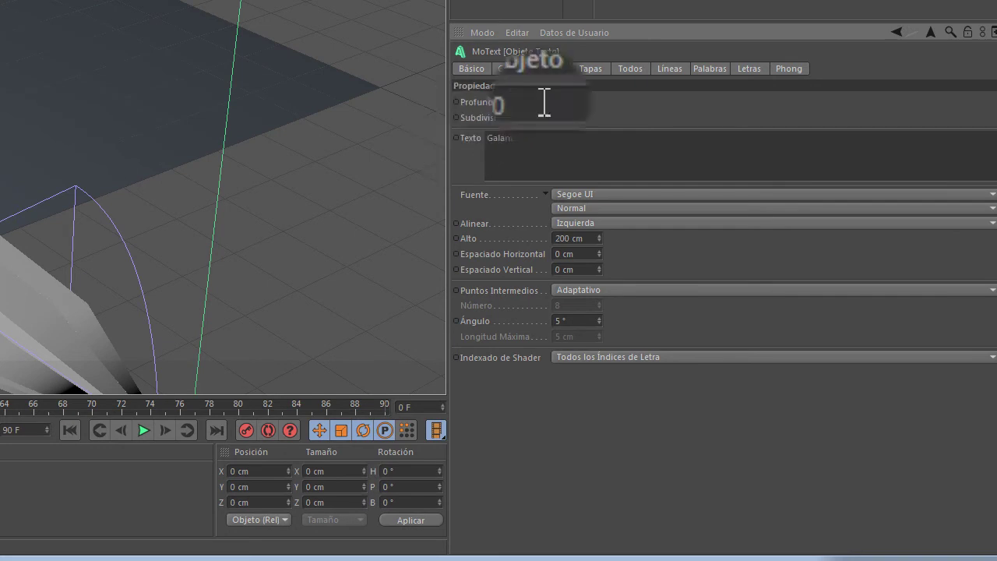
click(578, 220)
click(580, 252)
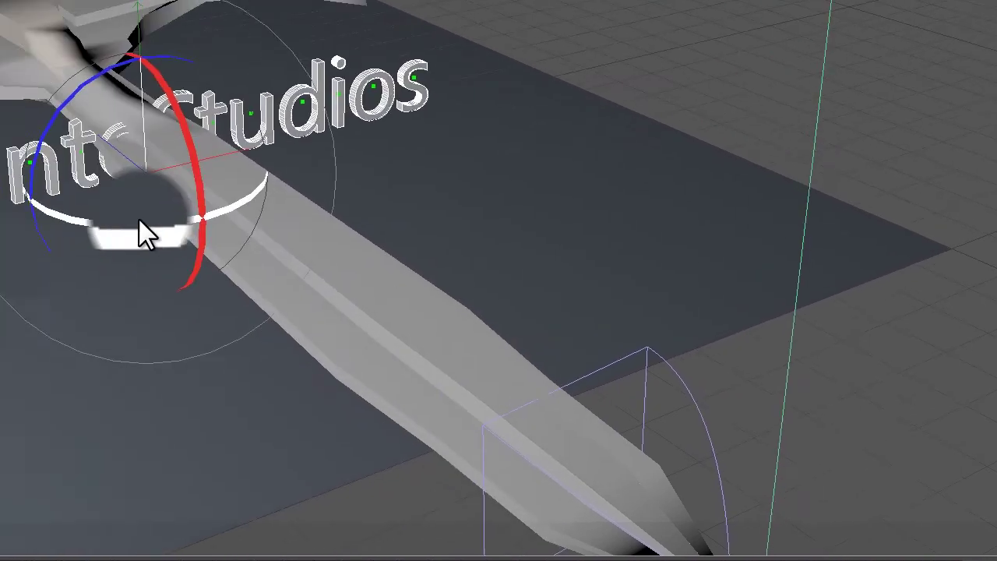
Step: Rotate the text object so it lies flat and runs along the length of the blade
drag(145, 233, 85, 184)
drag(98, 116, 210, 111)
drag(256, 223, 244, 217)
Step: Move the text over the blade and scale it down to fit the blade's width
key(e)
drag(169, 312, 166, 254)
drag(248, 184, 283, 260)
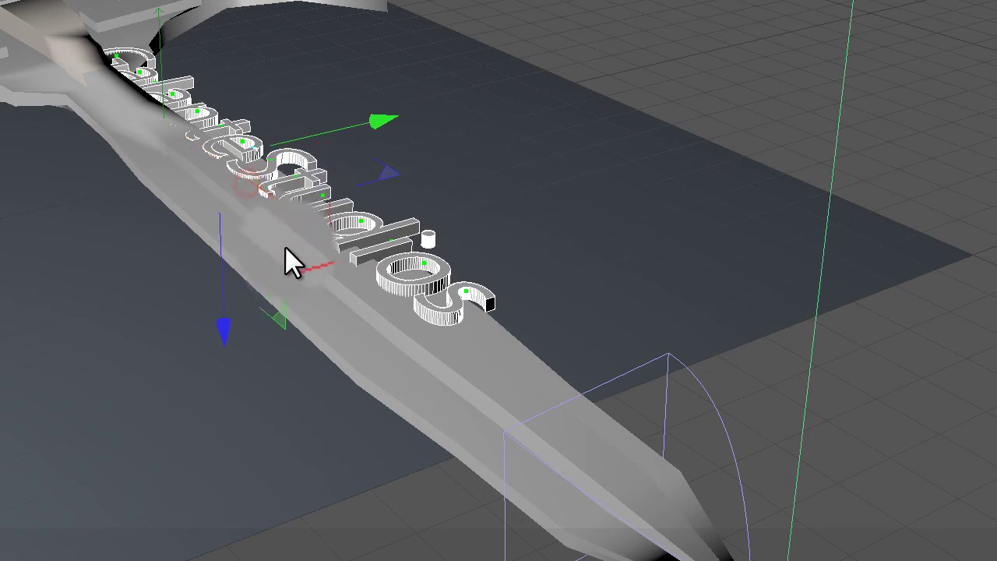
key(t)
drag(499, 47, 280, 237)
Step: Undo the last text move and reposition the lettering against the blade's upper surface
key(e)
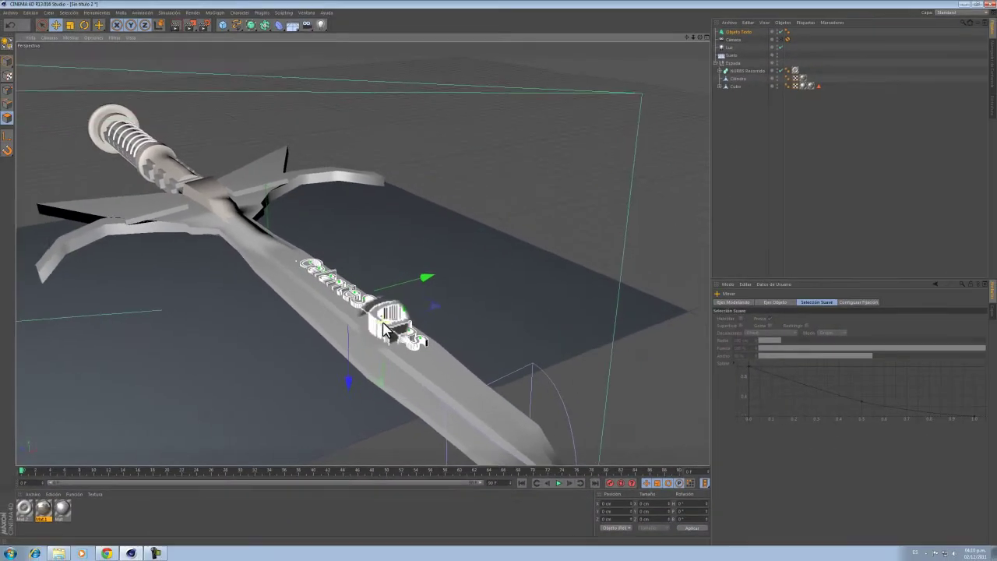
alt+drag(363, 308, 346, 349)
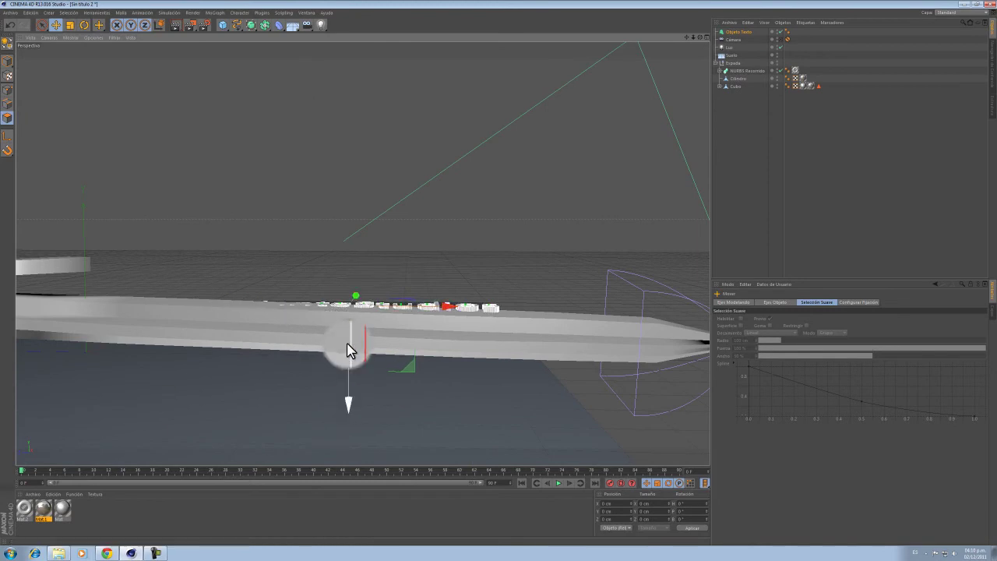
key(ctrl+z)
drag(382, 305, 404, 311)
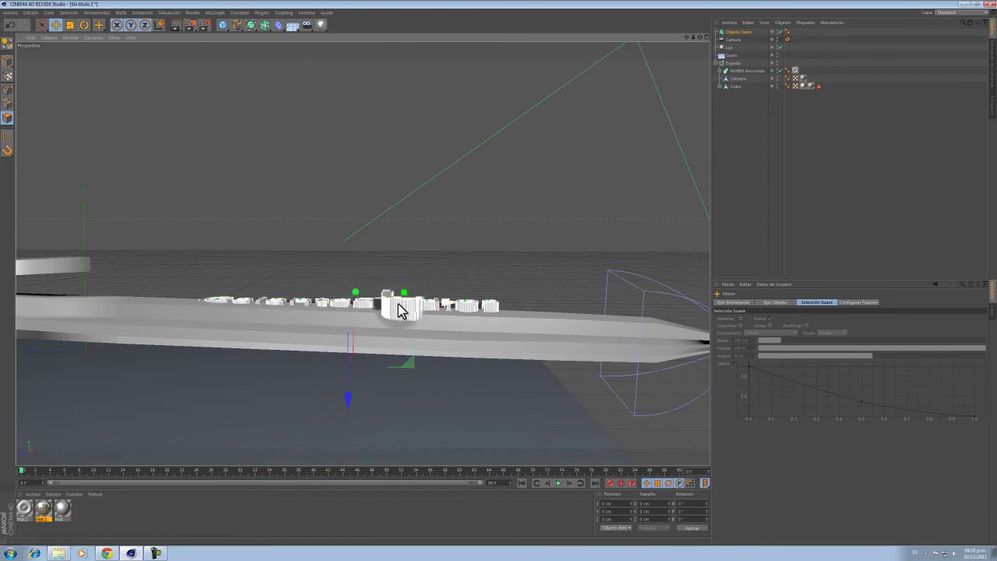
Step: Undo a trial rotation of the text and tilt the lettering slightly to follow the slope of the blade's upper surface
key(e)
key(r)
drag(404, 288, 409, 291)
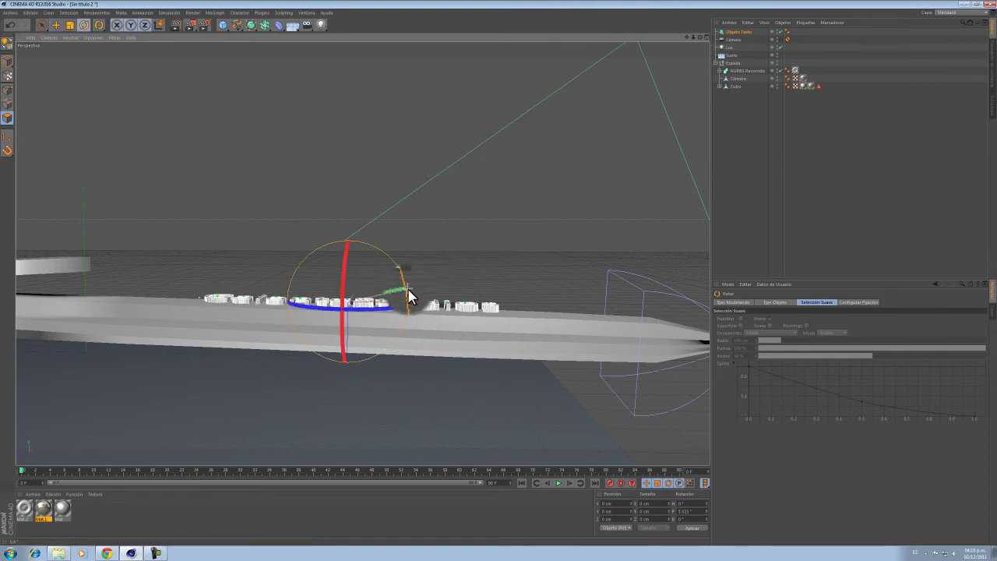
key(ctrl+z)
drag(346, 292, 344, 293)
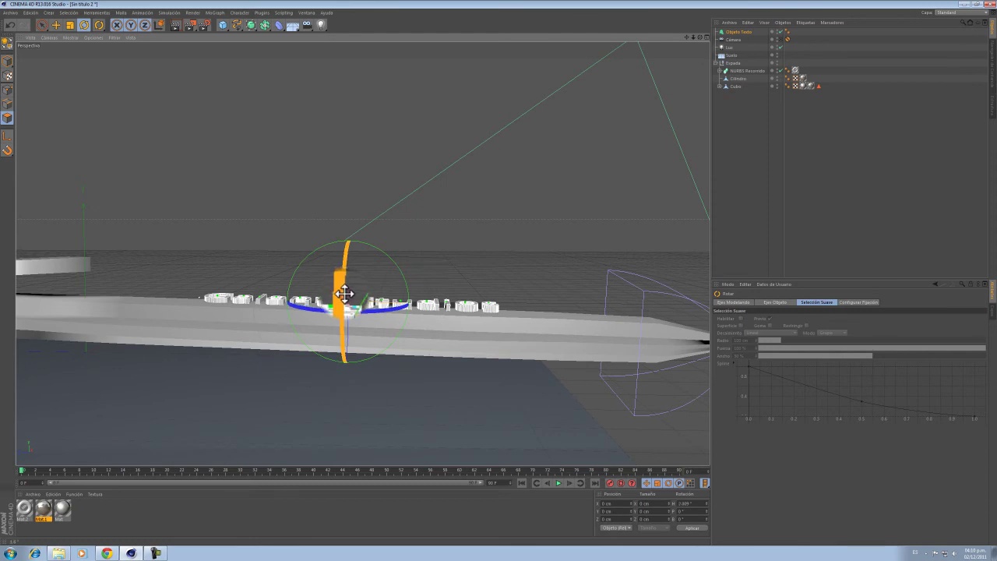
key(e)
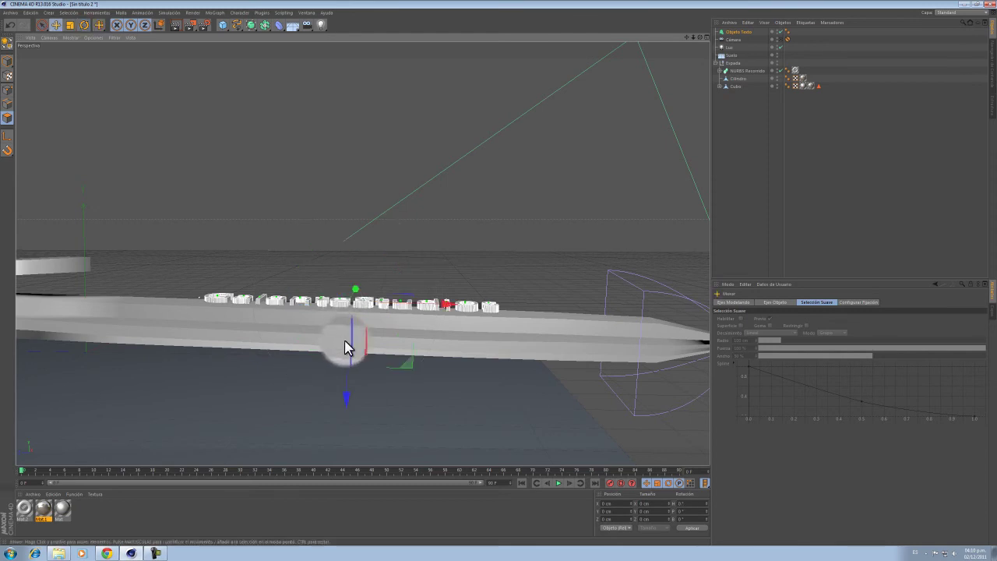
click(719, 188)
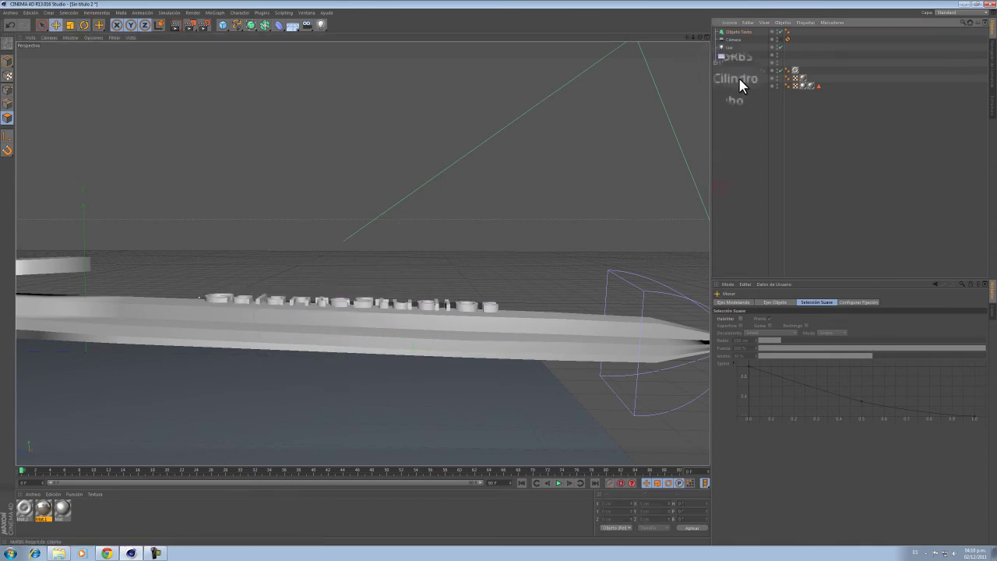
Step: Add a Boolean object inside the sword group and nest the blade and the text in it, subtracting the text from the blade
drag(713, 61, 713, 63)
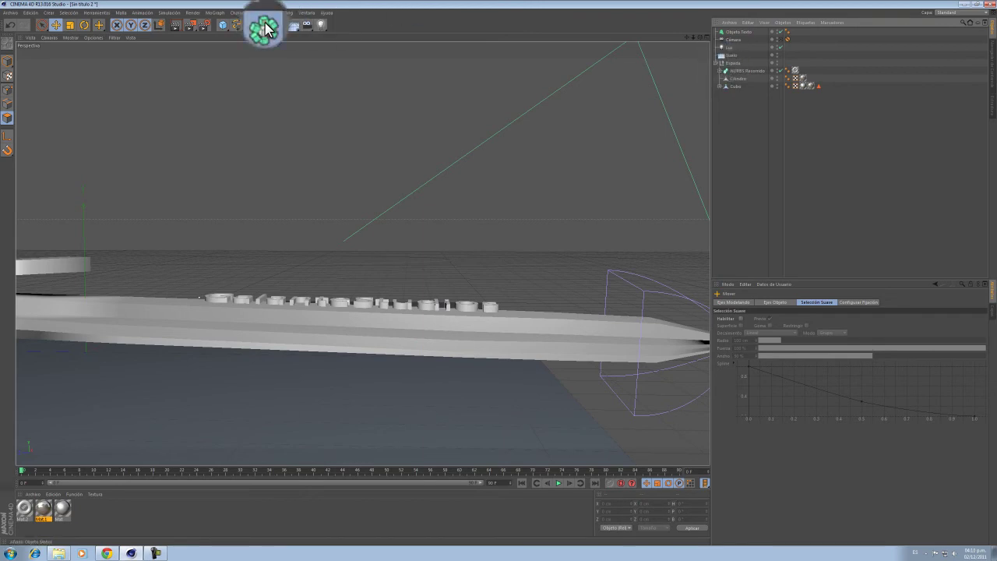
click(265, 24)
click(466, 32)
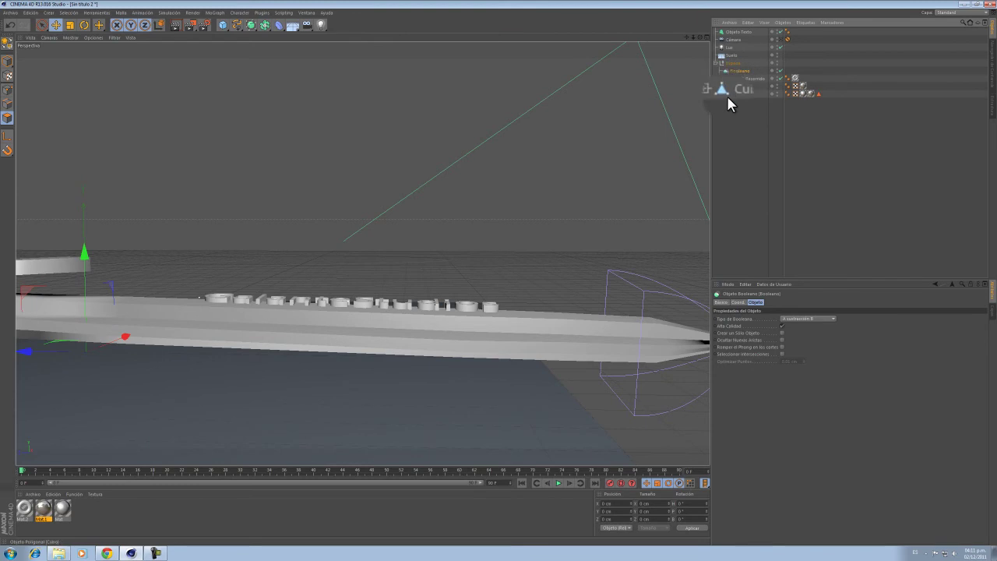
drag(740, 75, 740, 81)
click(752, 128)
Step: Shift the text sideways across the blade until the full word GalanteStudios is cut into its flat upper face
alt+drag(429, 296, 323, 338)
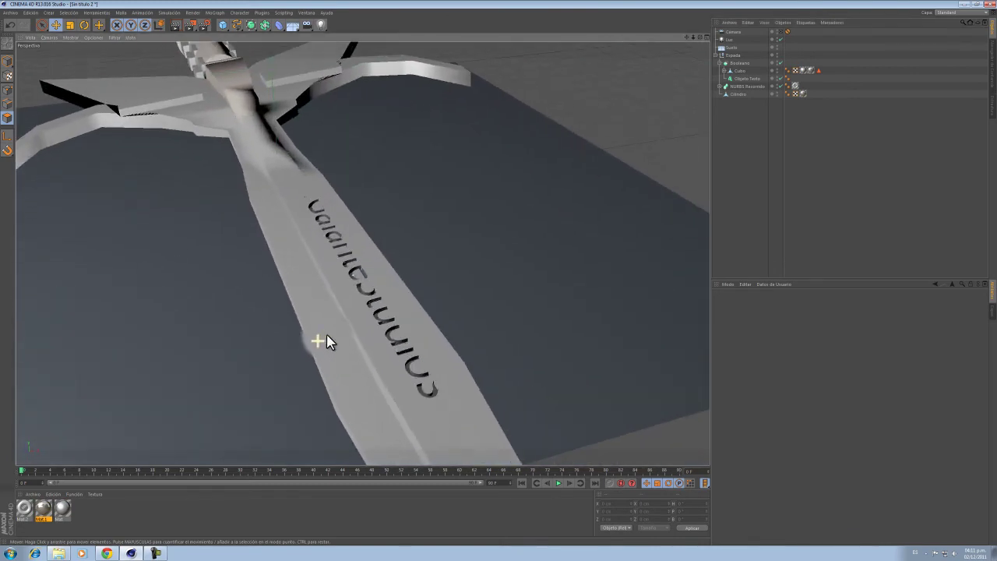
click(744, 79)
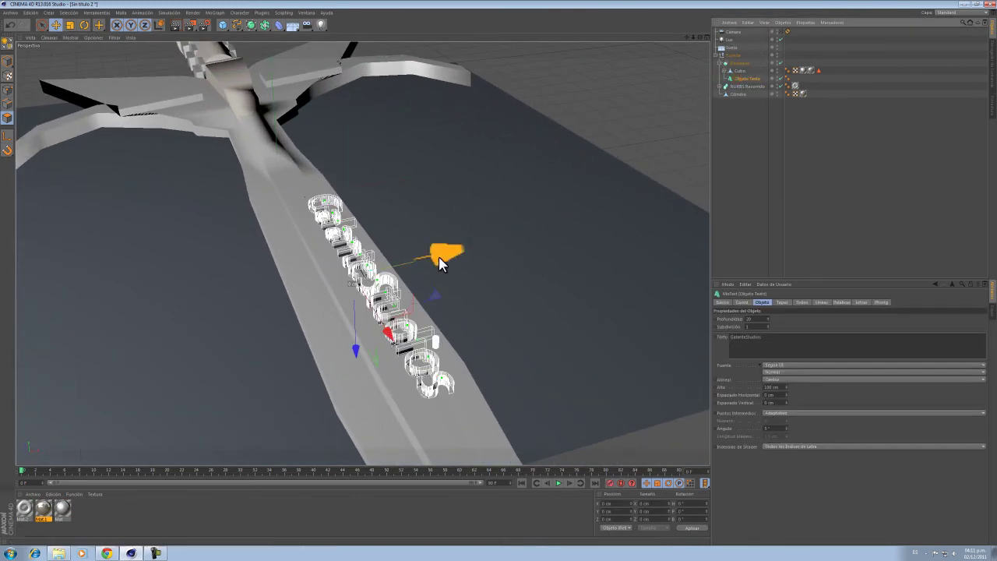
drag(438, 262, 417, 268)
click(696, 247)
alt+drag(695, 247, 458, 243)
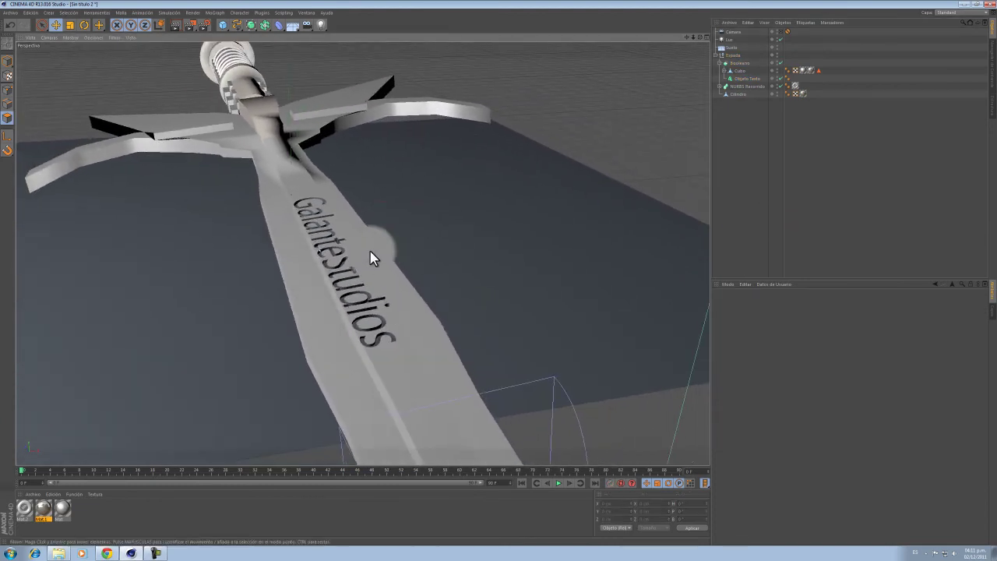
click(736, 79)
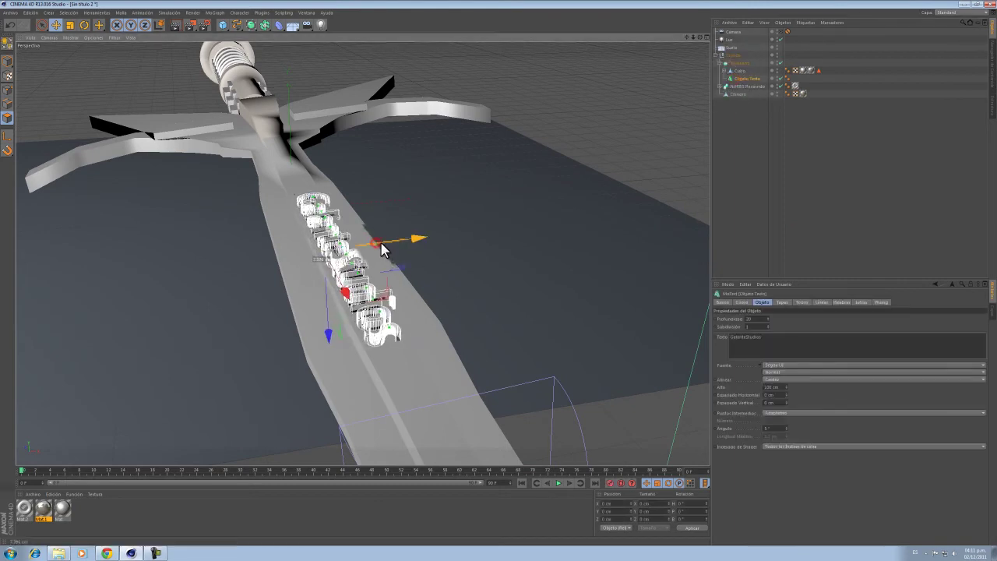
click(463, 240)
mouse_move(462, 240)
alt+mouse_down()
mouse_move(430, 225)
mouse_move(447, 241)
mouse_move(385, 262)
mouse_move(610, 137)
alt+mouse_up()
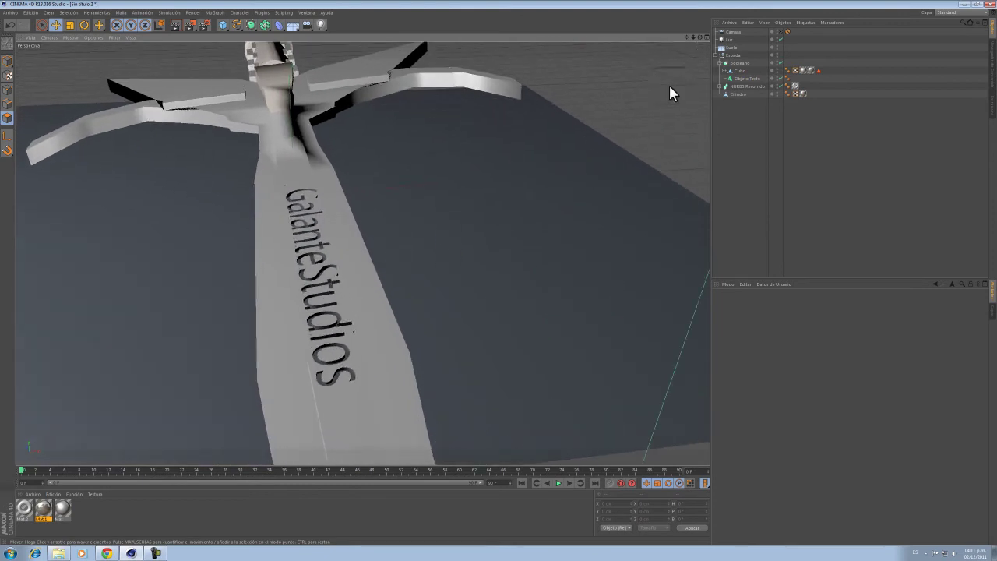
Step: Make the text object editable and scale it down slightly across the blade's width
click(737, 79)
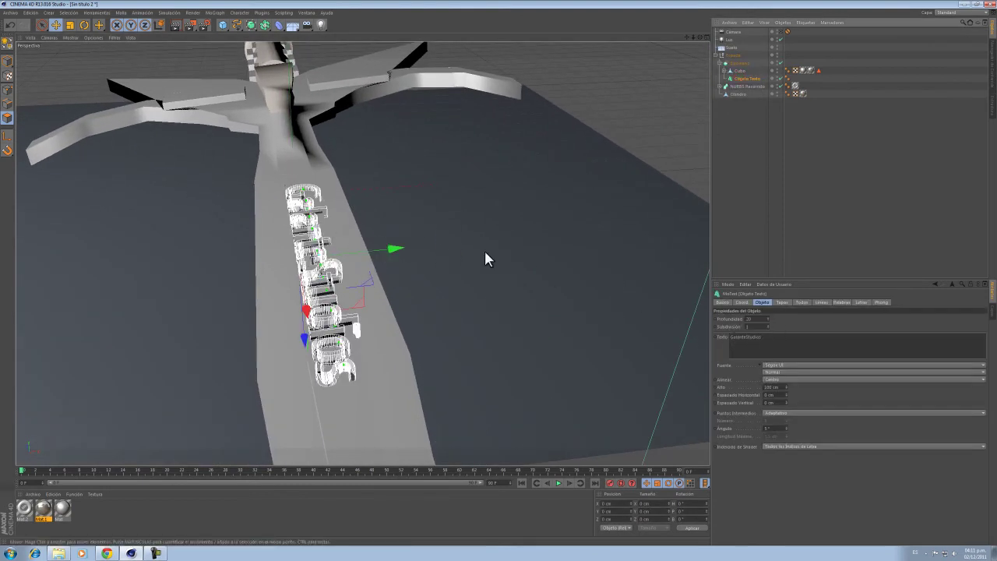
click(7, 43)
click(73, 25)
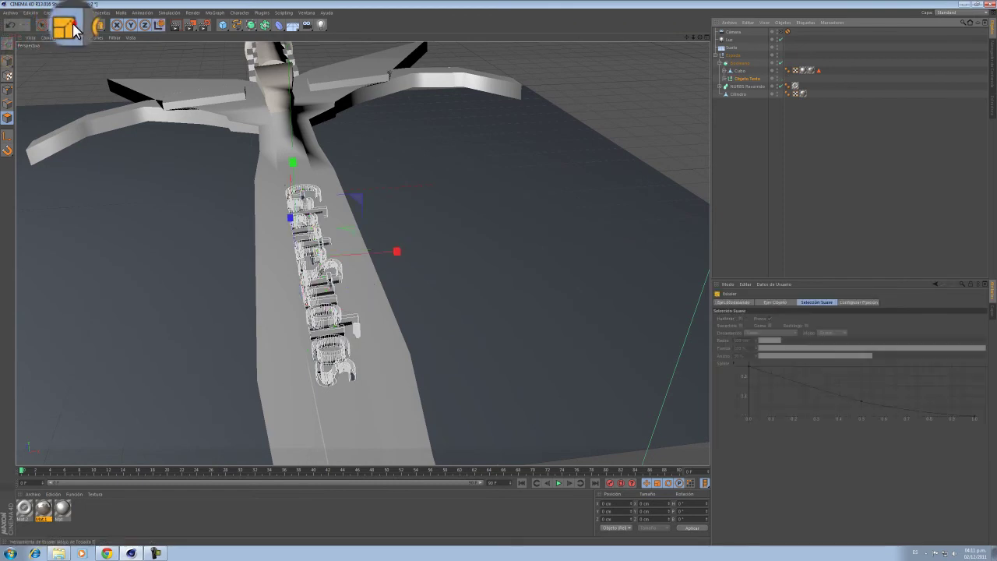
drag(395, 249, 381, 254)
click(727, 205)
alt+drag(390, 217, 588, 111)
Step: Move the text object about 3.3 cm down into the blade to deepen the engraved letters
drag(732, 69, 762, 91)
alt+drag(394, 176, 274, 75)
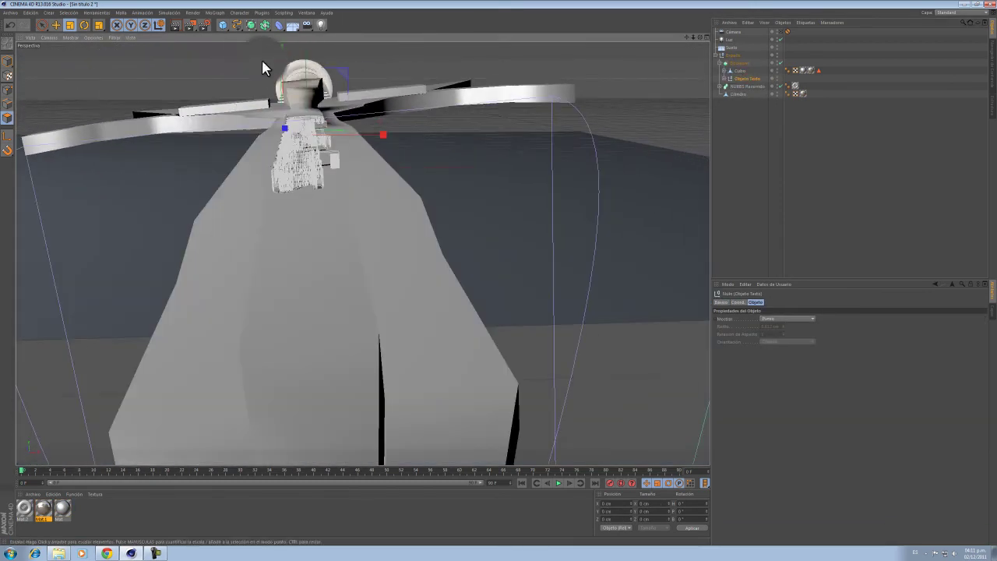
key(e)
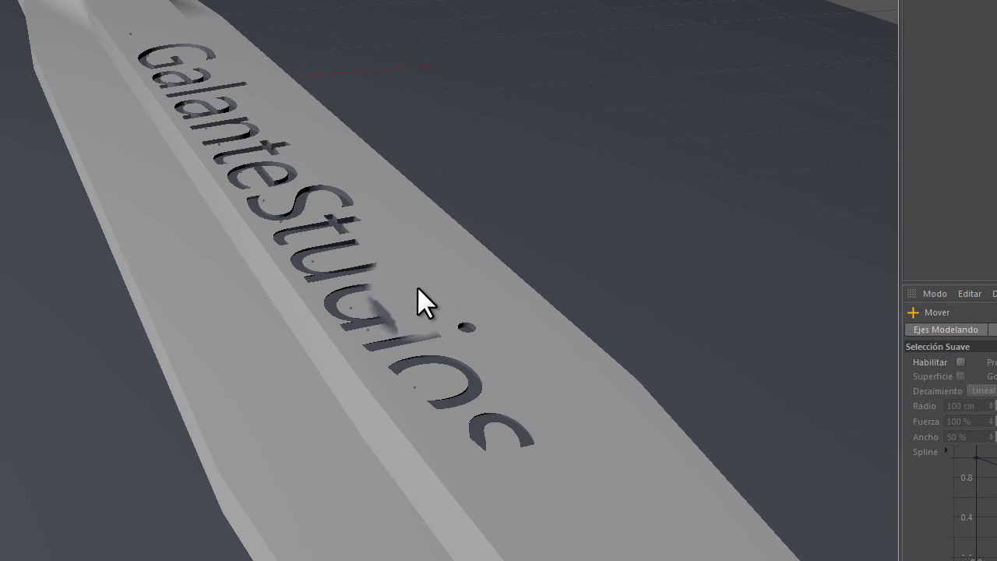
click(416, 350)
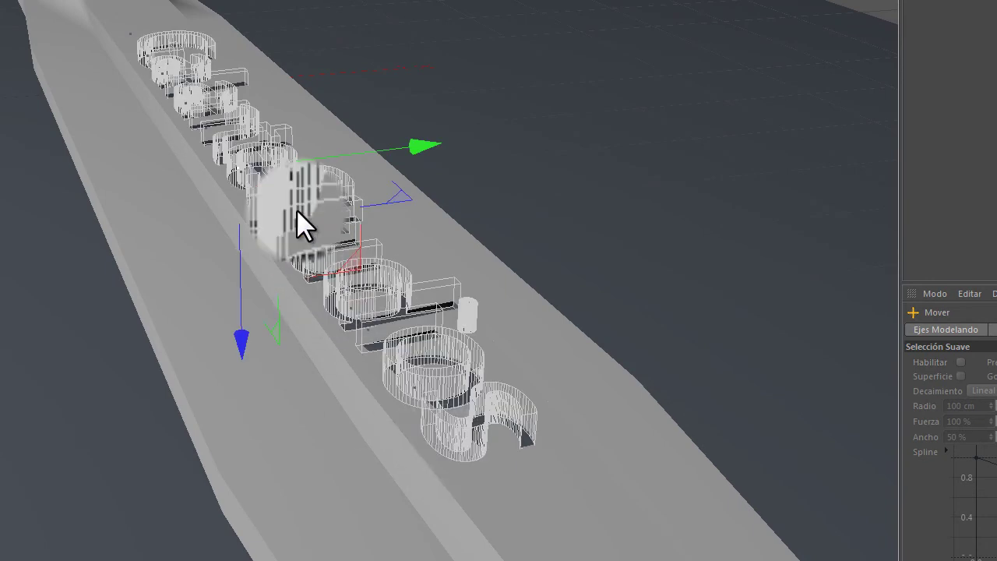
drag(242, 273, 242, 280)
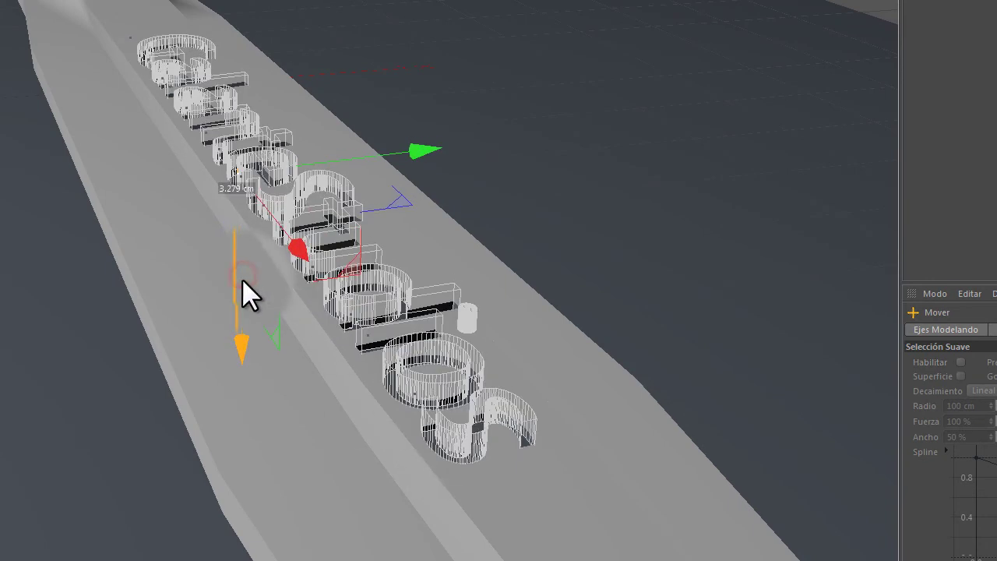
click(994, 118)
alt+drag(446, 256, 594, 308)
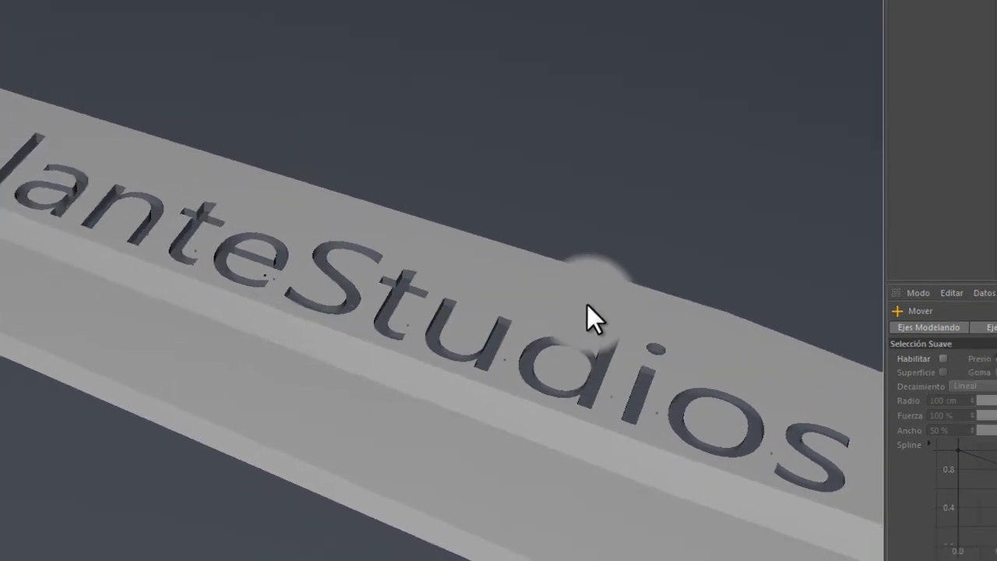
Step: Create a new material, apply it to the text object, and make it black (RGB 0, 0, 0) without specular
click(22, 508)
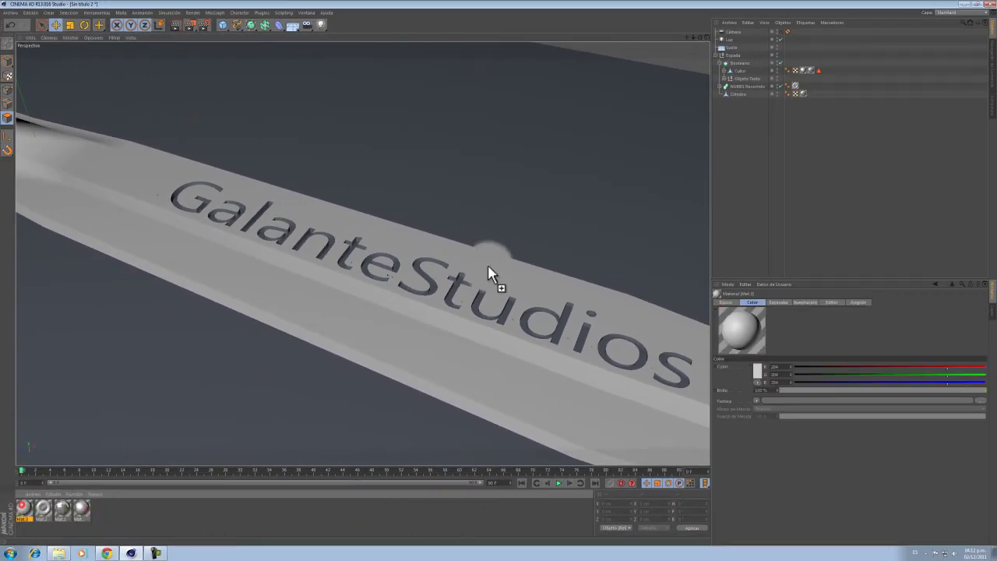
mouse_move(729, 81)
mouse_down()
mouse_move(744, 55)
mouse_move(733, 78)
mouse_up()
double_click(23, 507)
click(149, 135)
click(211, 85)
click(226, 124)
click(441, 55)
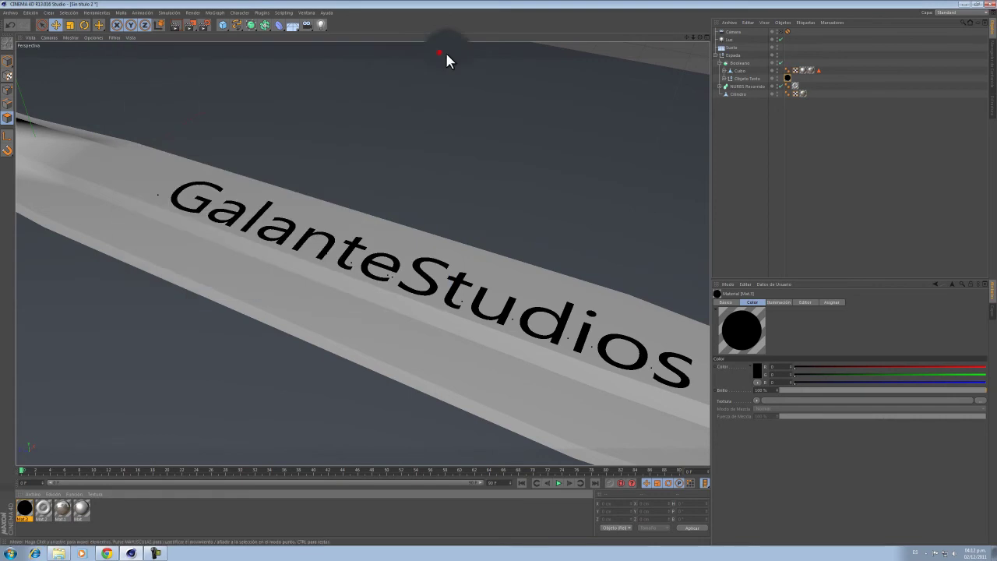
Step: Look through the scene camera and render the sword to check the black engraved lettering
click(782, 33)
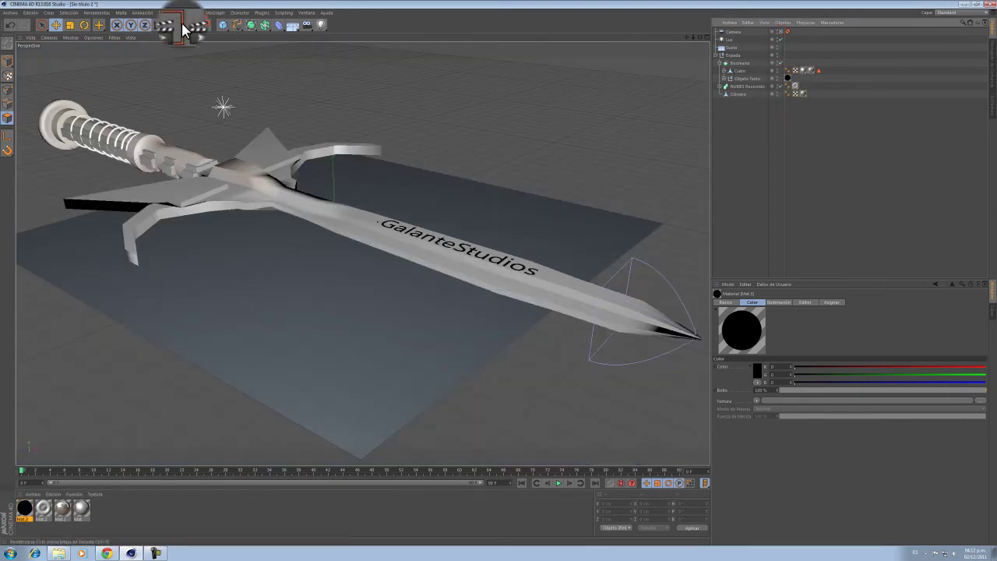
click(181, 27)
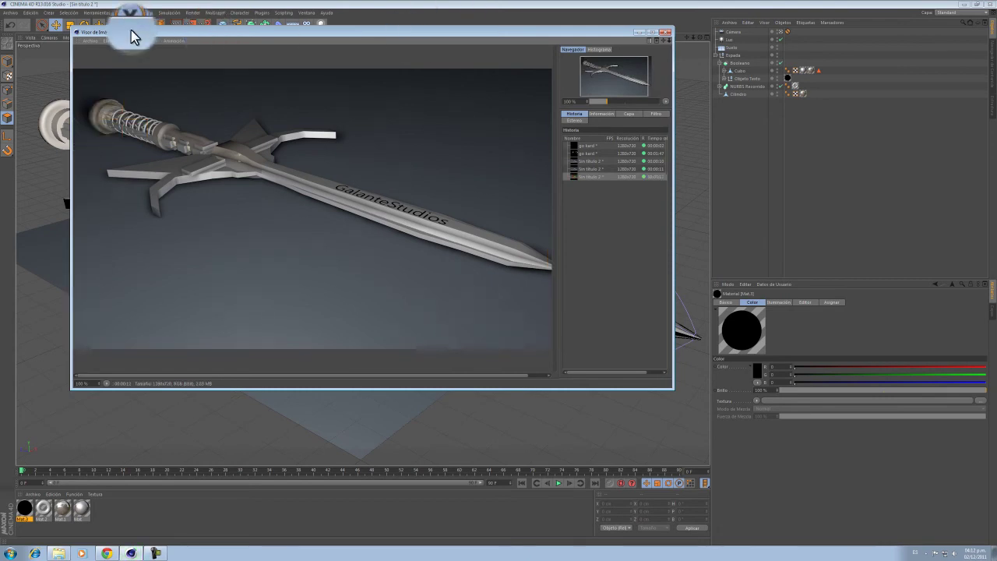
click(665, 32)
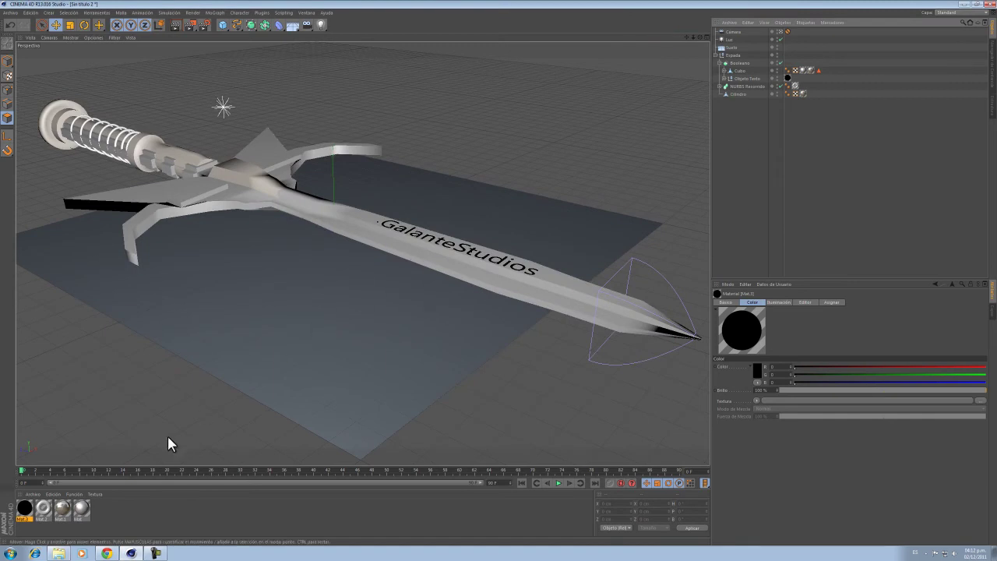
Step: Duplicate the warm-toned reflective material Mat.2 and apply the copy to the floor
drag(61, 509, 155, 512)
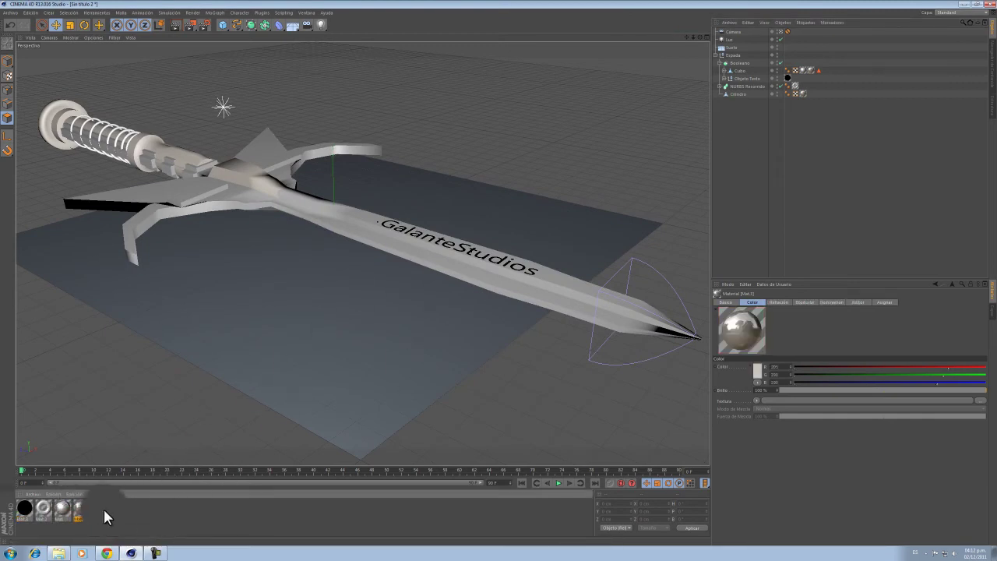
drag(60, 506, 103, 512)
key(super)
key(super)
drag(101, 509, 263, 356)
Step: Set the floor material's colour to orange, RGB 213, 145, 96
double_click(101, 508)
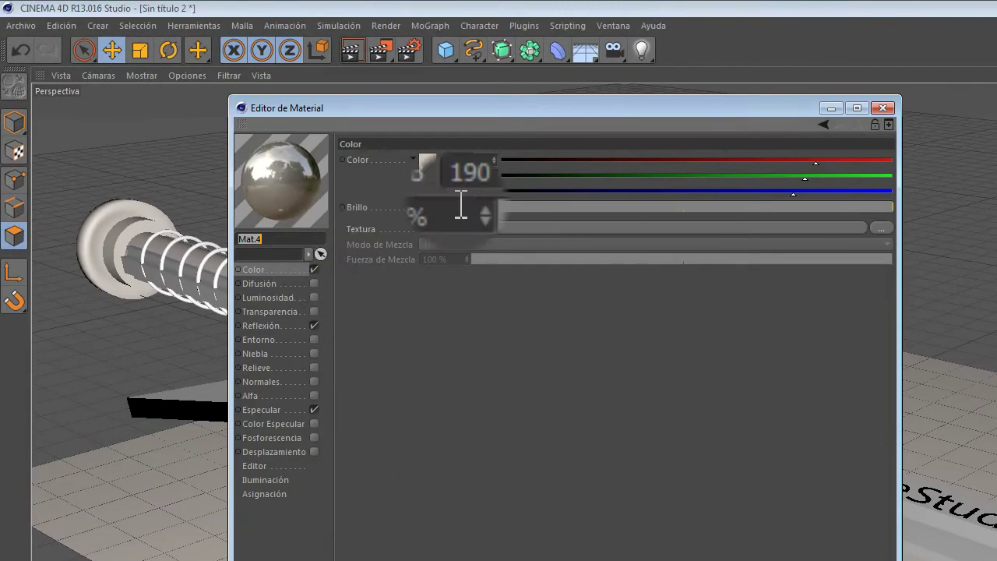
click(429, 173)
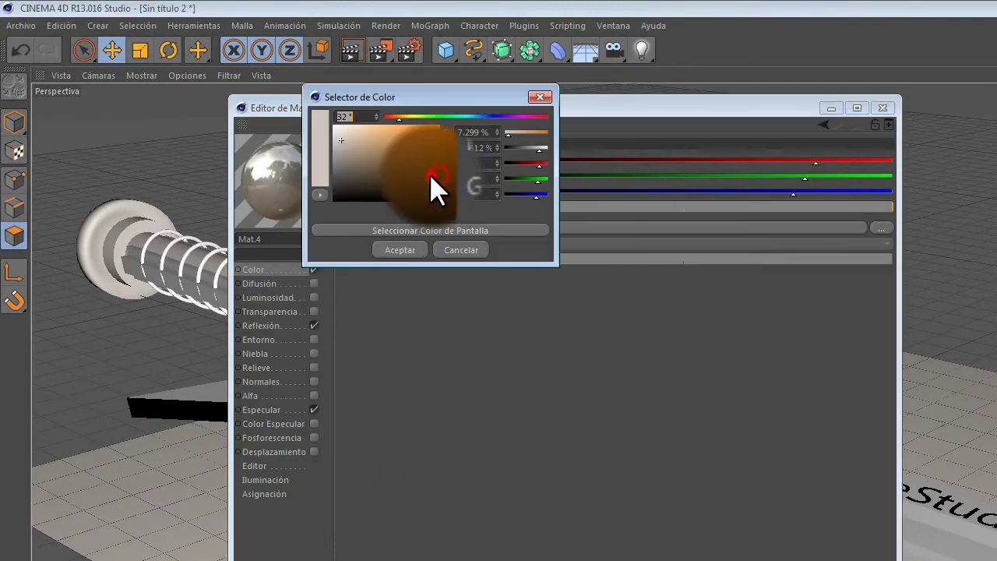
click(401, 116)
click(392, 137)
drag(402, 116, 395, 116)
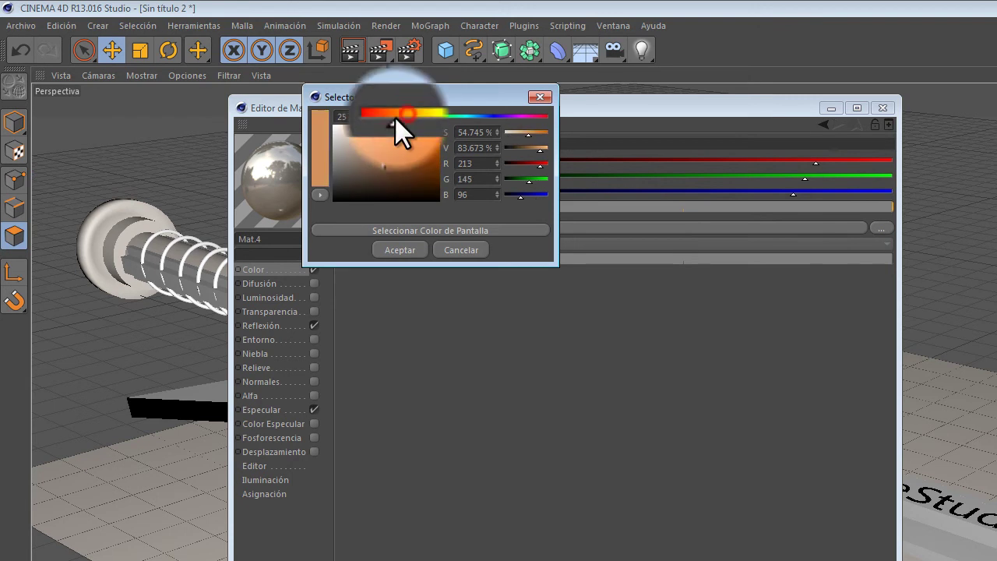
click(396, 250)
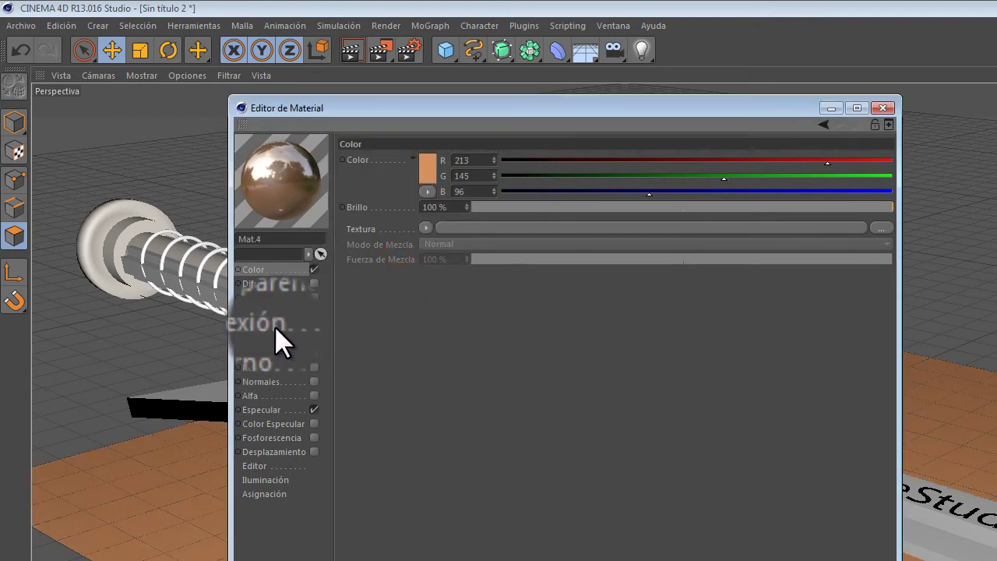
Step: Set the floor material's reflection colour to grey (RGB 171, 171, 171) and its base colour to muted brown (RGB 153, 129, 112)
click(269, 325)
click(428, 167)
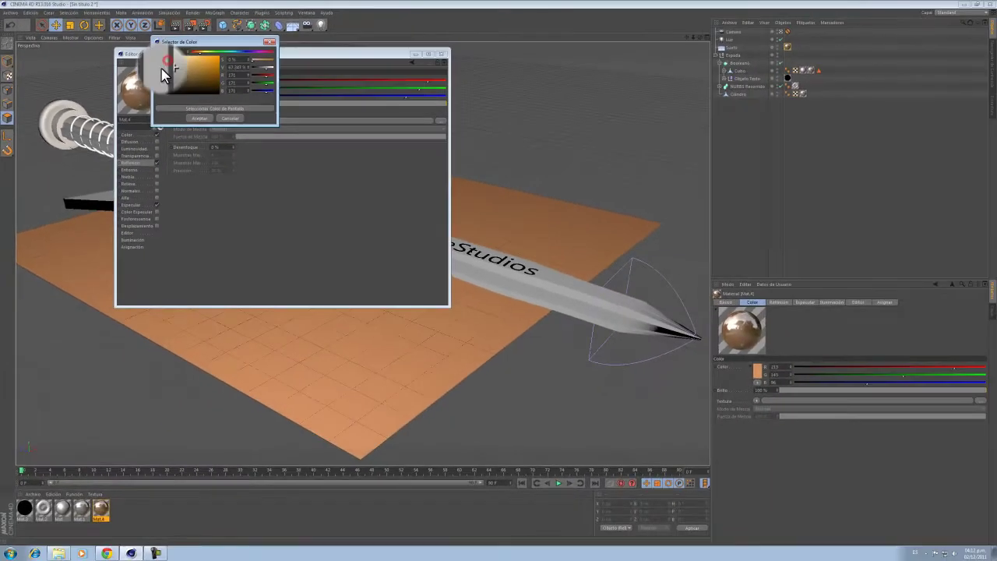
click(200, 118)
click(143, 136)
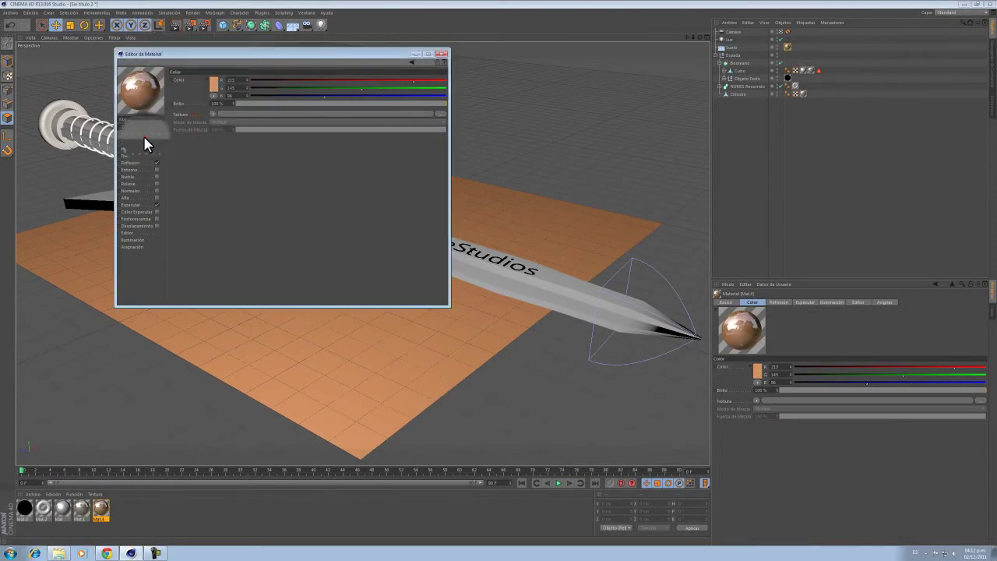
click(216, 92)
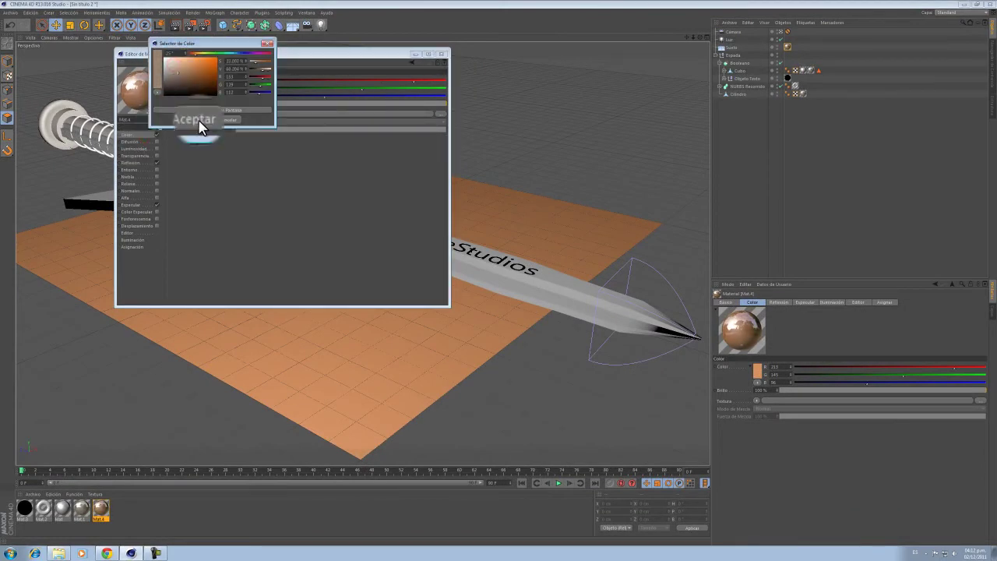
click(198, 120)
click(442, 54)
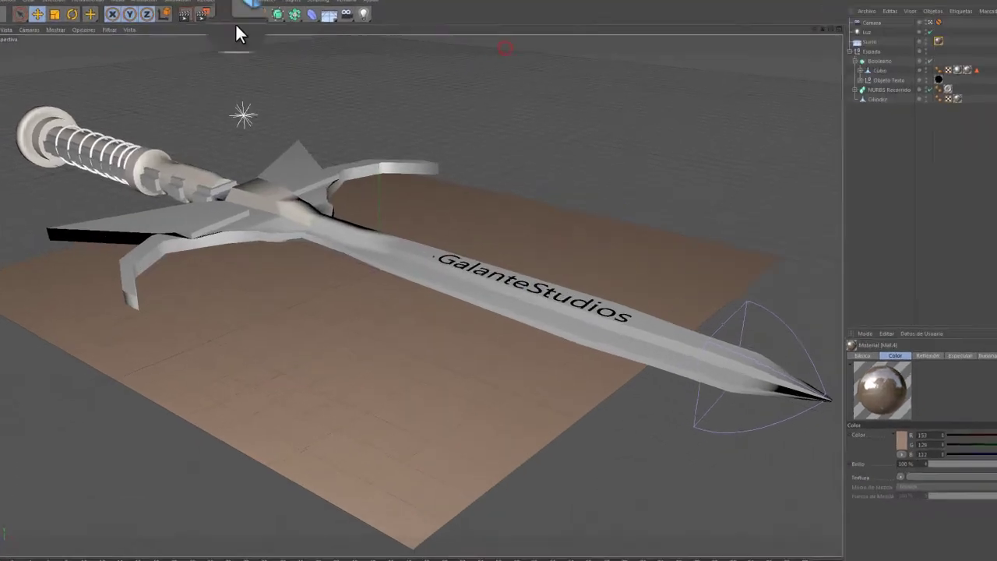
Step: Render the camera view to check the sword on the brown reflective floor
click(198, 16)
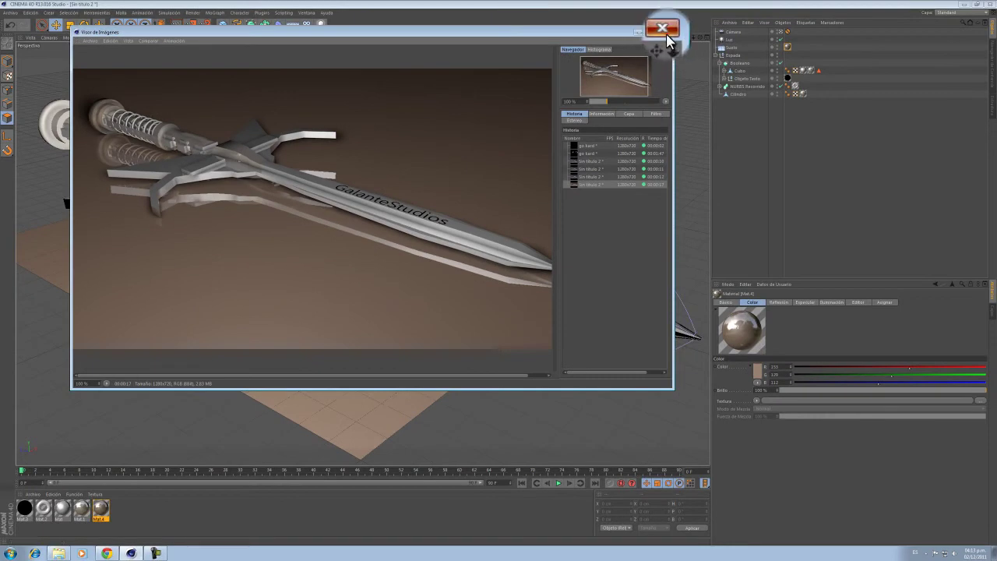
click(663, 30)
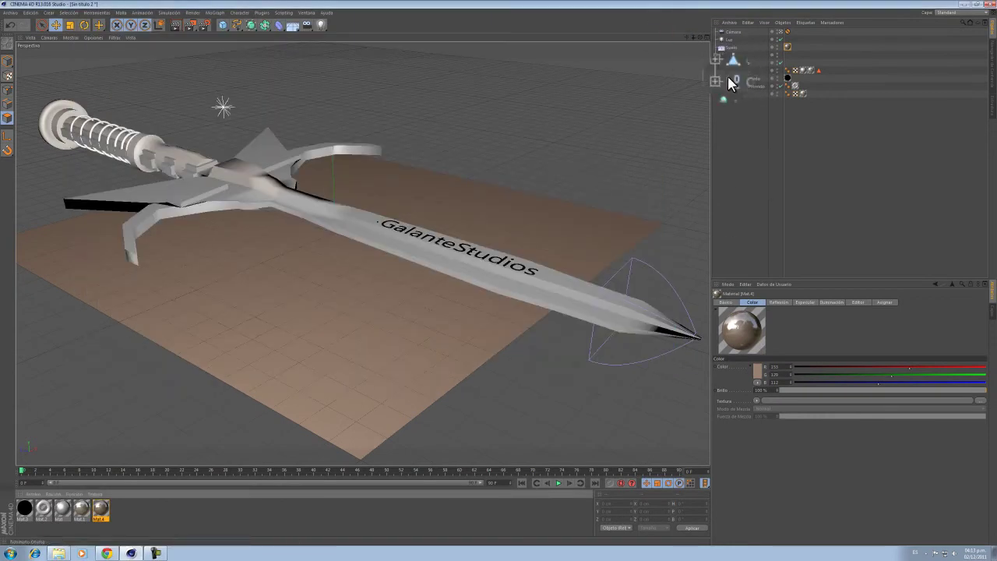
Step: Lengthen the blade by moving the loop of polygons at the Cube's tip outward to about Z -1611 cm
click(731, 93)
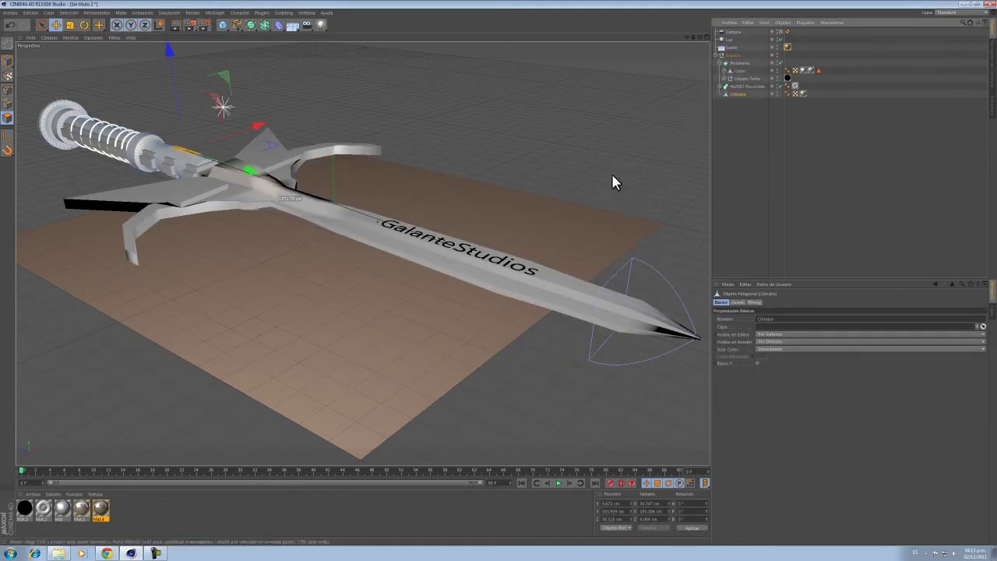
click(721, 87)
click(720, 88)
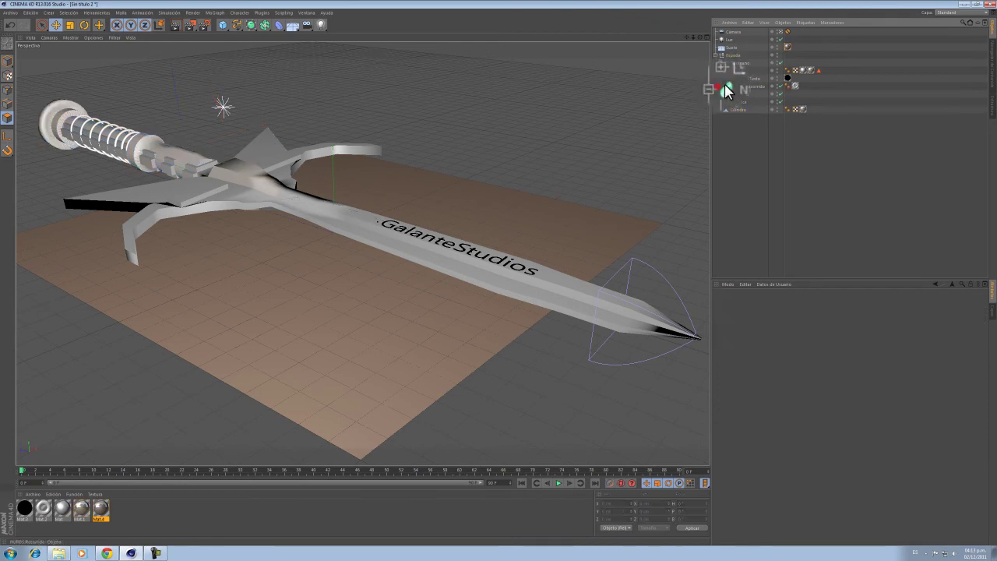
click(721, 87)
drag(727, 90, 733, 81)
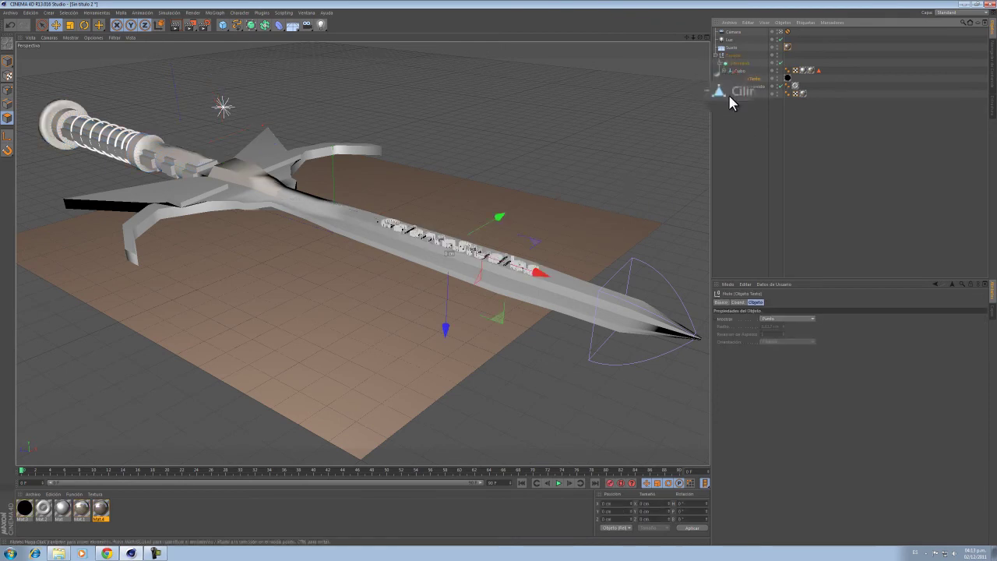
click(736, 70)
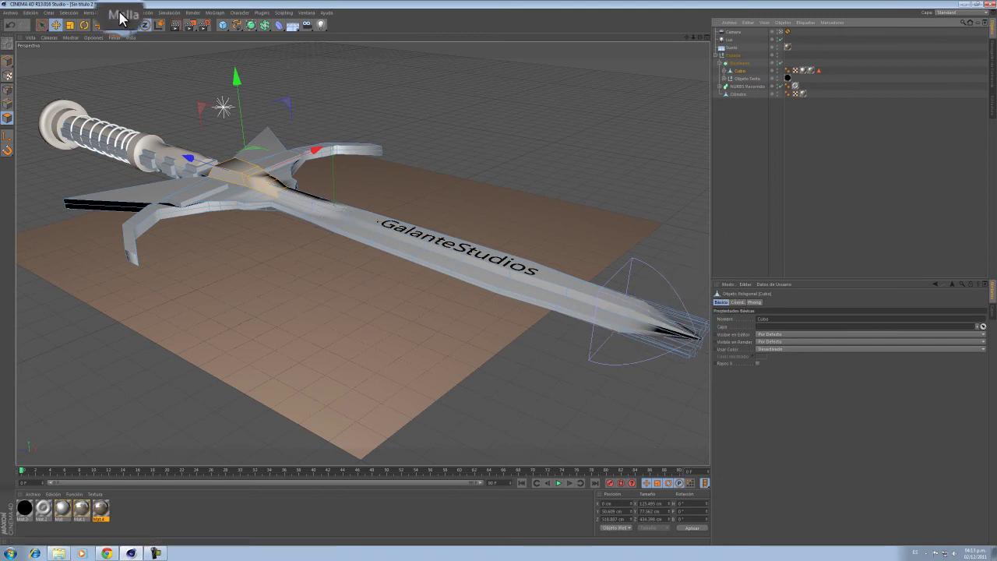
drag(99, 25, 140, 101)
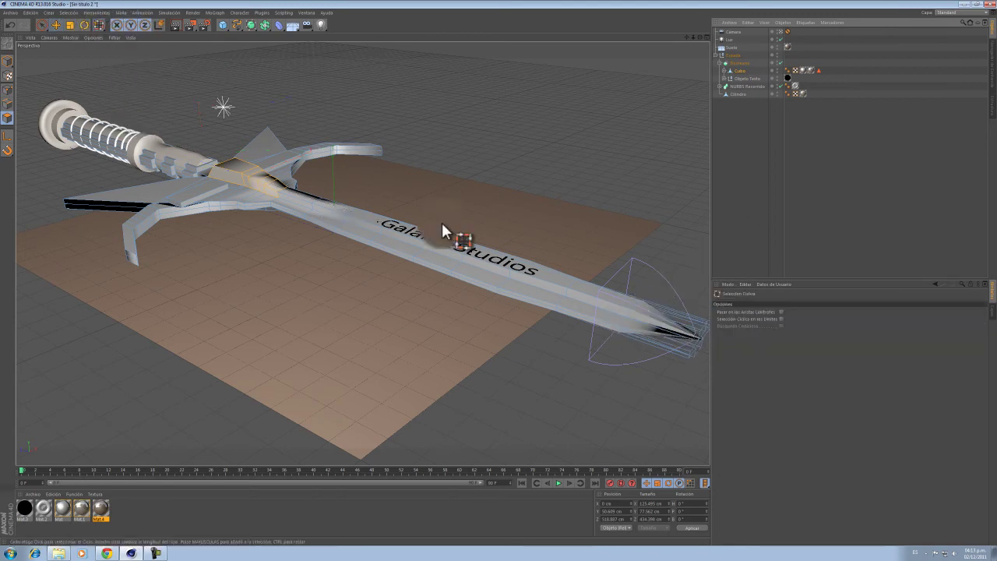
click(647, 329)
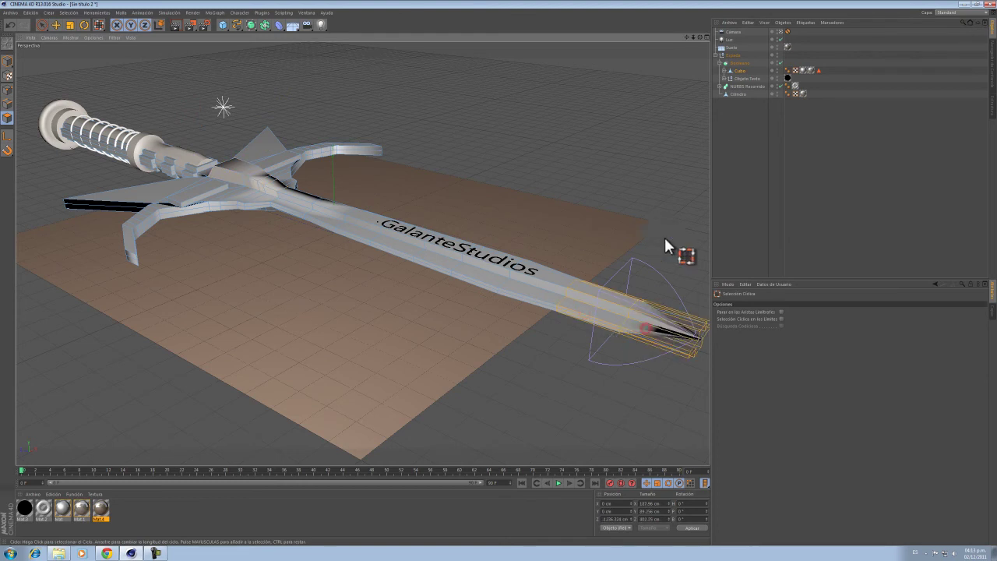
click(780, 33)
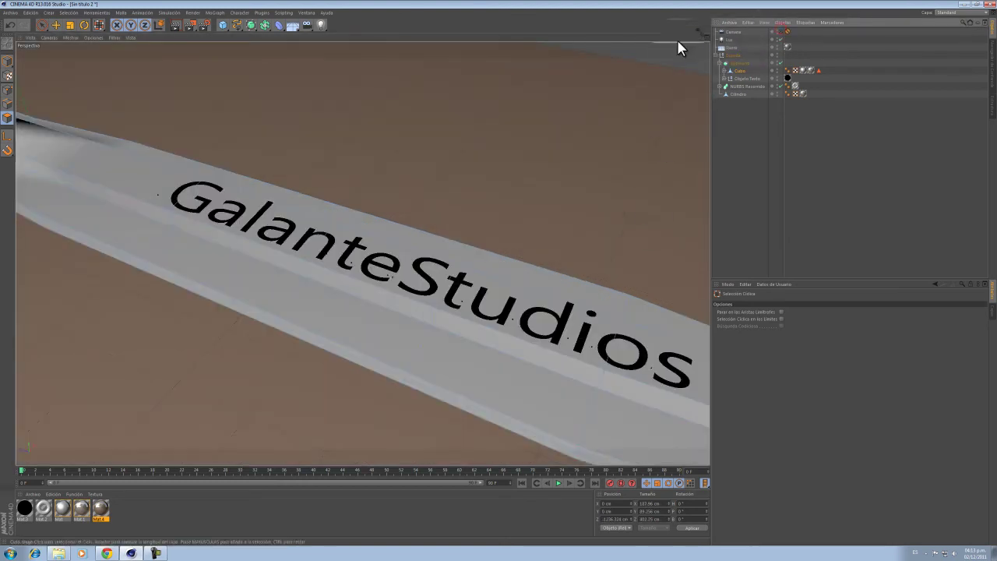
scroll(497, 273, down, 10)
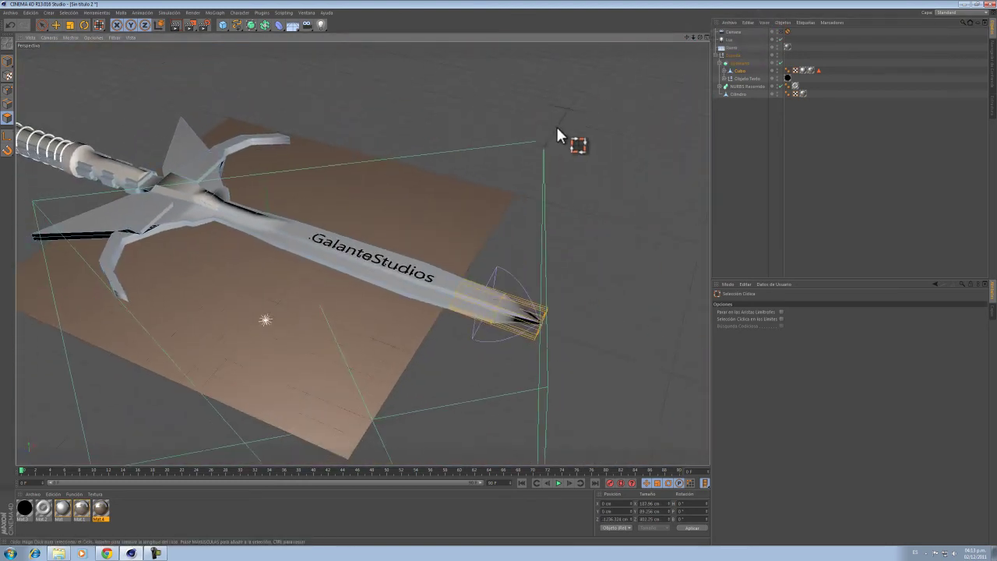
key(e)
drag(452, 299, 516, 342)
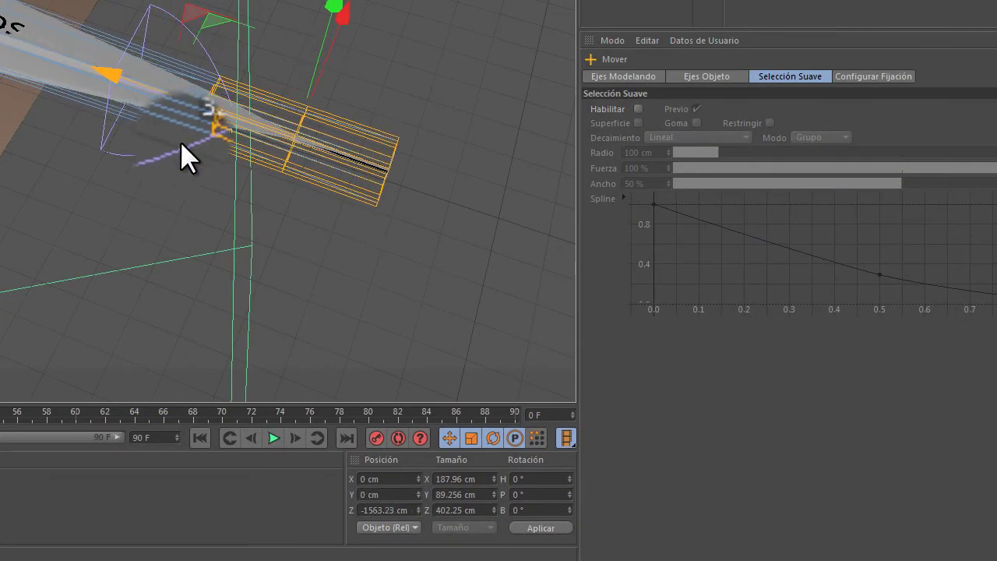
drag(181, 143, 187, 161)
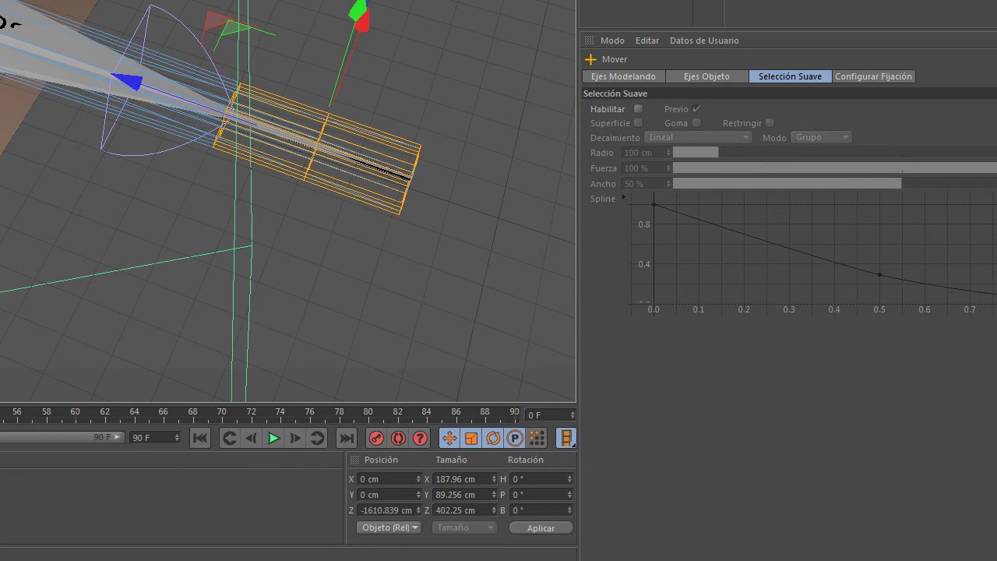
key(ctrl+shift+a)
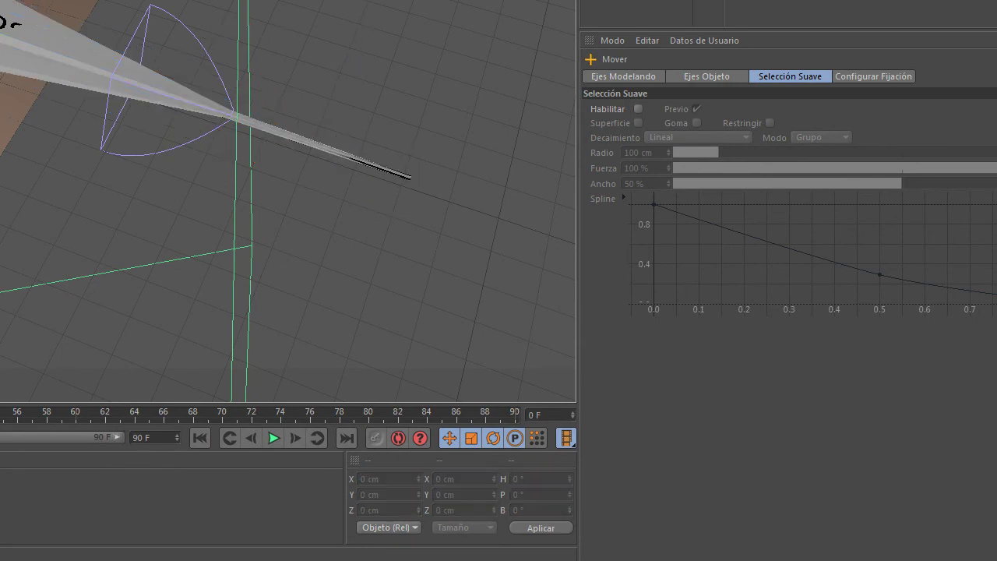
Step: Move the Afilar deformer outward along the blade so its taper lines up with the lengthened tip
click(627, 2)
drag(356, 143, 537, 238)
key(ctrl+z)
drag(388, 174, 144, 21)
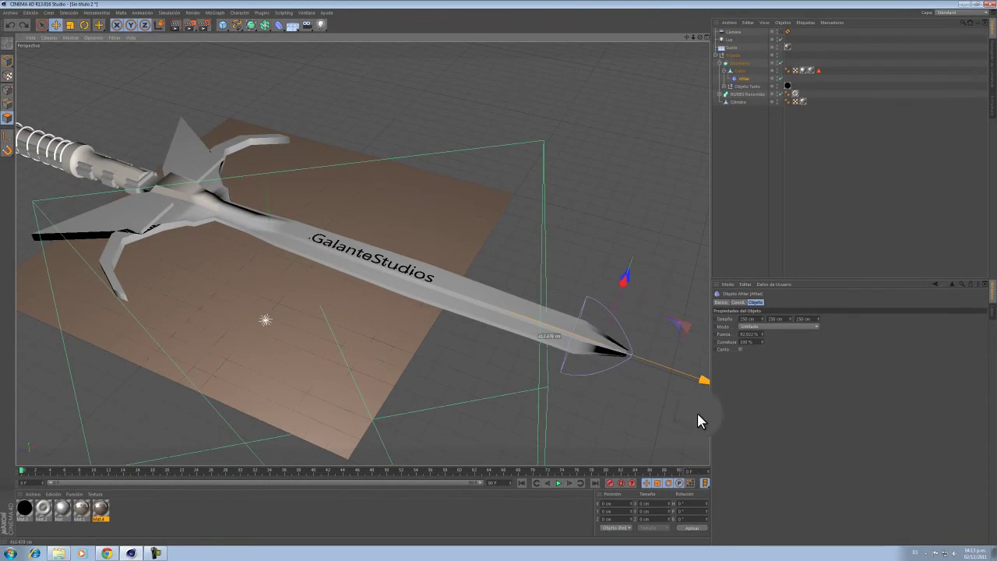
click(788, 212)
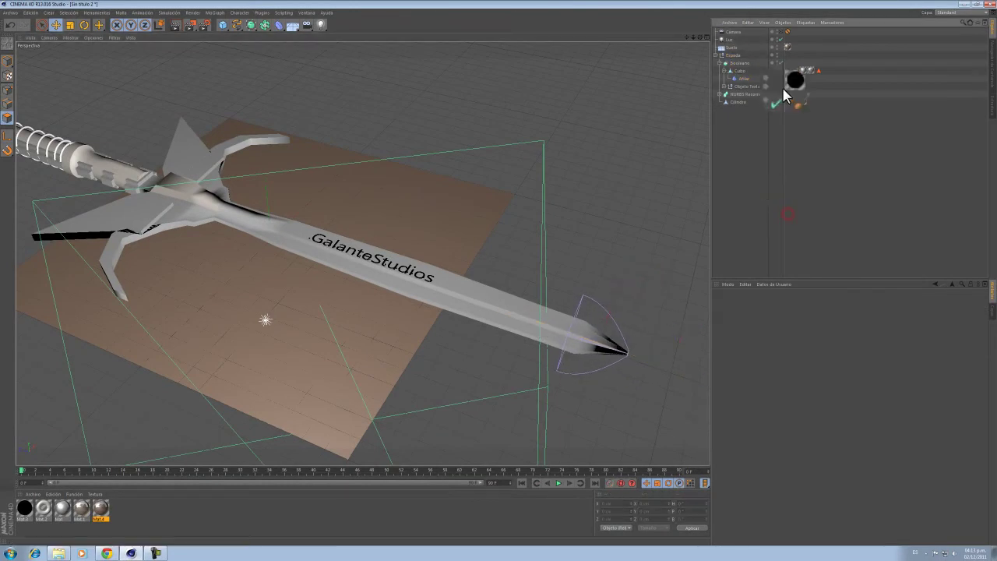
Step: Unlock the camera by moving its protection tag to the light, and reframe its view to fit the whole sword
click(780, 32)
click(773, 36)
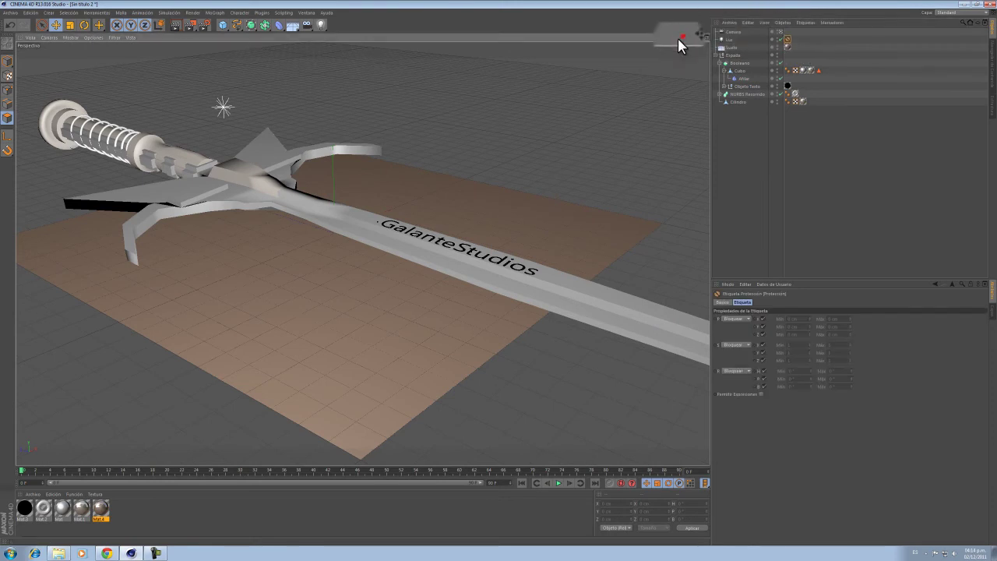
click(694, 37)
drag(694, 34, 498, 273)
drag(688, 40, 483, 142)
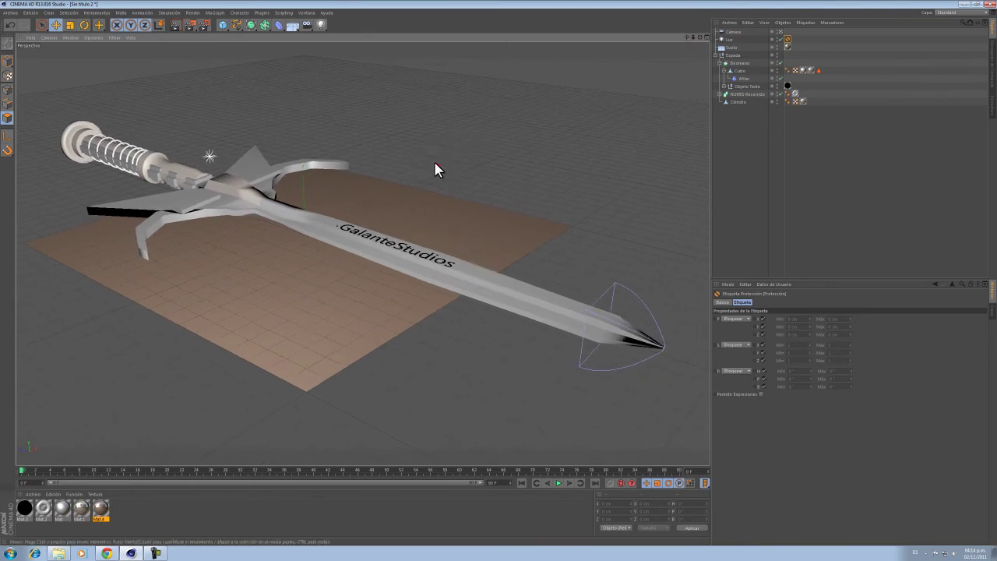
alt+drag(435, 163, 443, 185)
drag(684, 43, 498, 273)
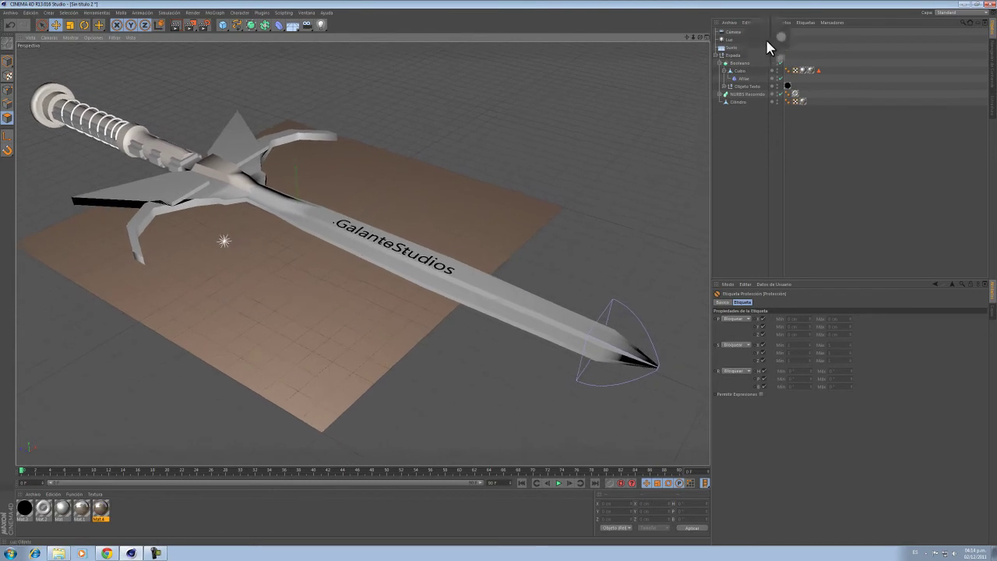
Step: Move the protection tag back to the camera and check that its framing holds when leaving and re-entering its view
drag(788, 39, 786, 33)
click(803, 110)
click(781, 32)
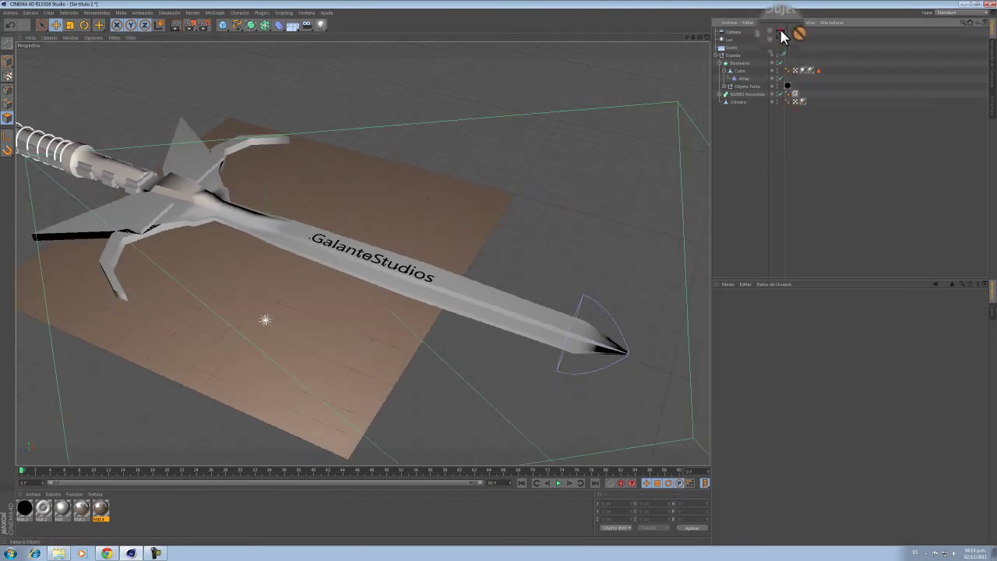
alt+drag(236, 173, 217, 162)
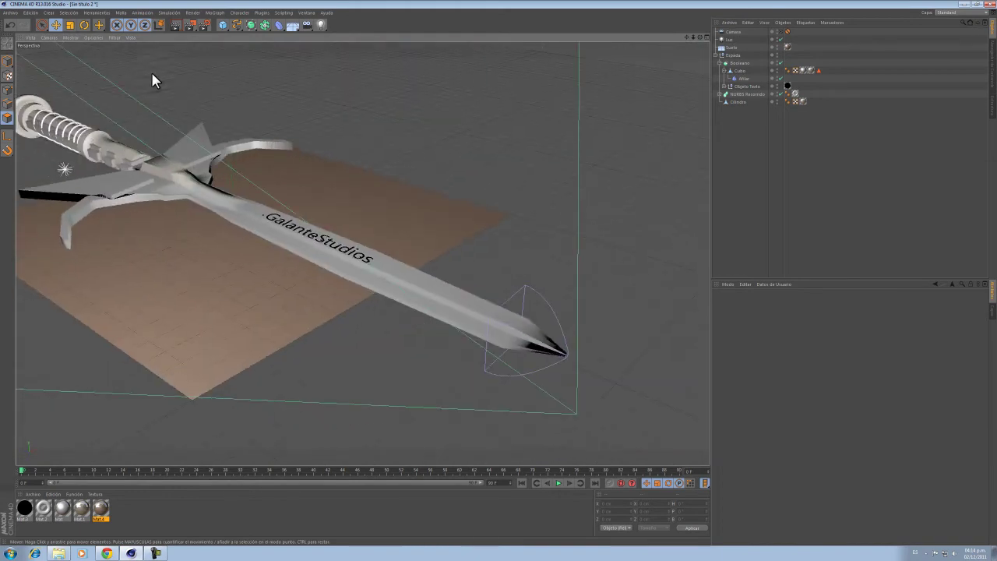
click(781, 34)
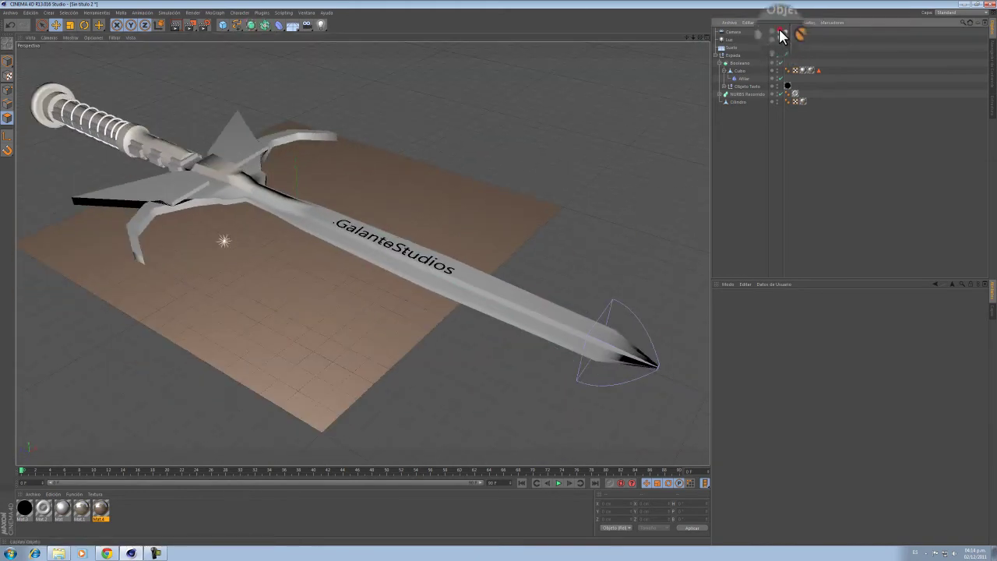
Step: Render the reframed camera view in the picture viewer to check the lengthened sword, and close the viewer
click(720, 63)
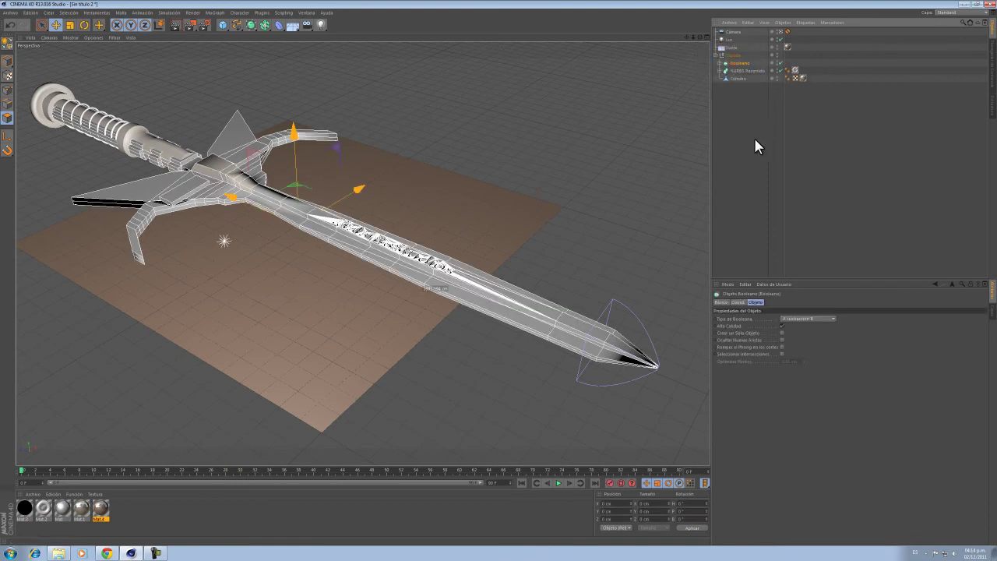
click(780, 161)
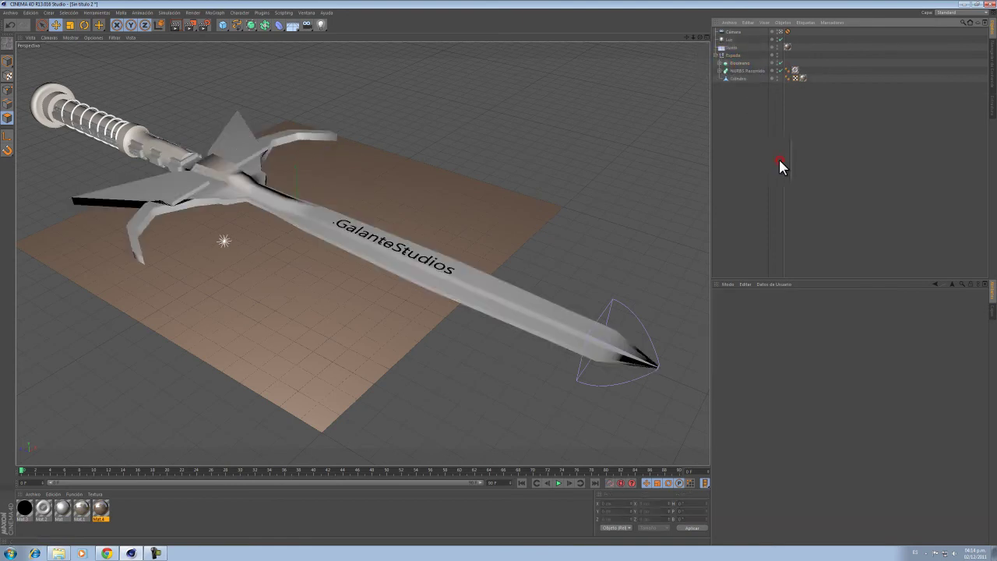
click(195, 24)
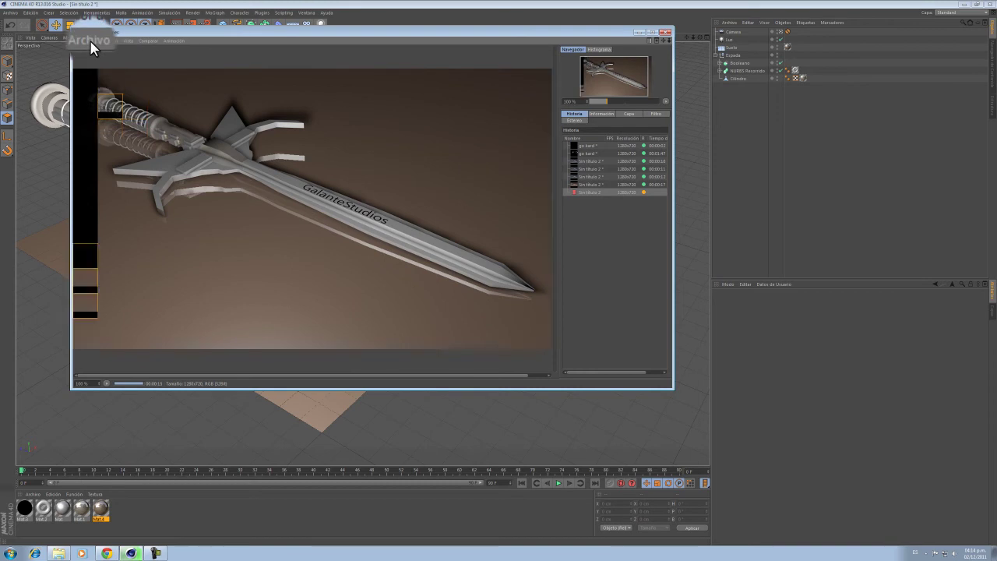
click(669, 34)
Step: Add a sphere and position it above the end of the handle, near the guard
drag(223, 29, 416, 49)
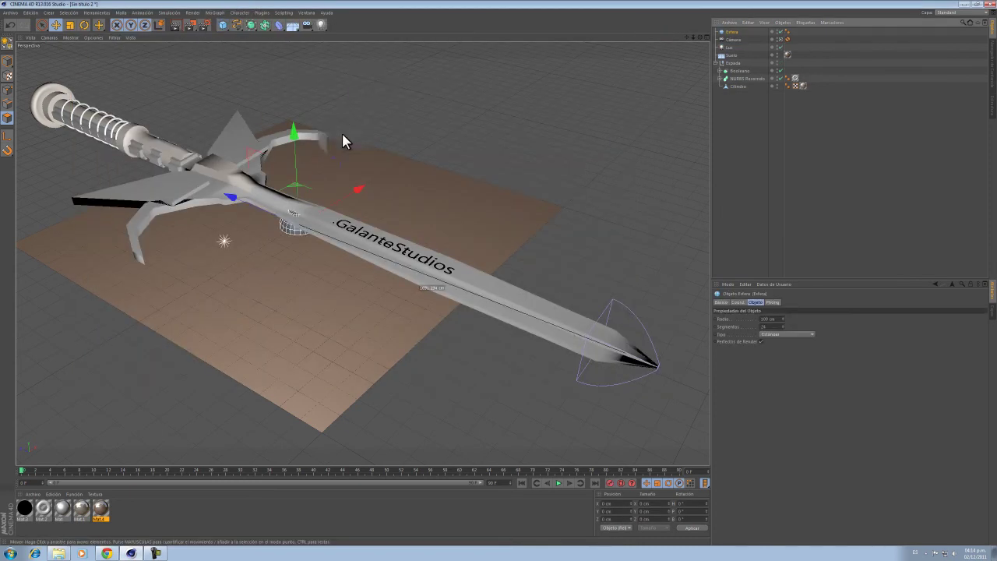
drag(266, 219, 151, 196)
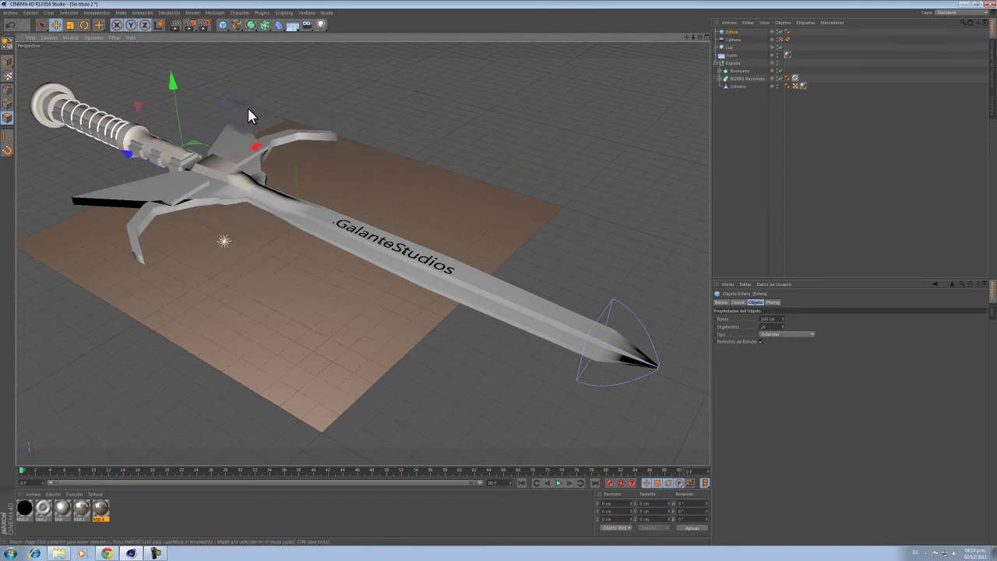
drag(177, 111, 178, 62)
drag(252, 25, 262, 63)
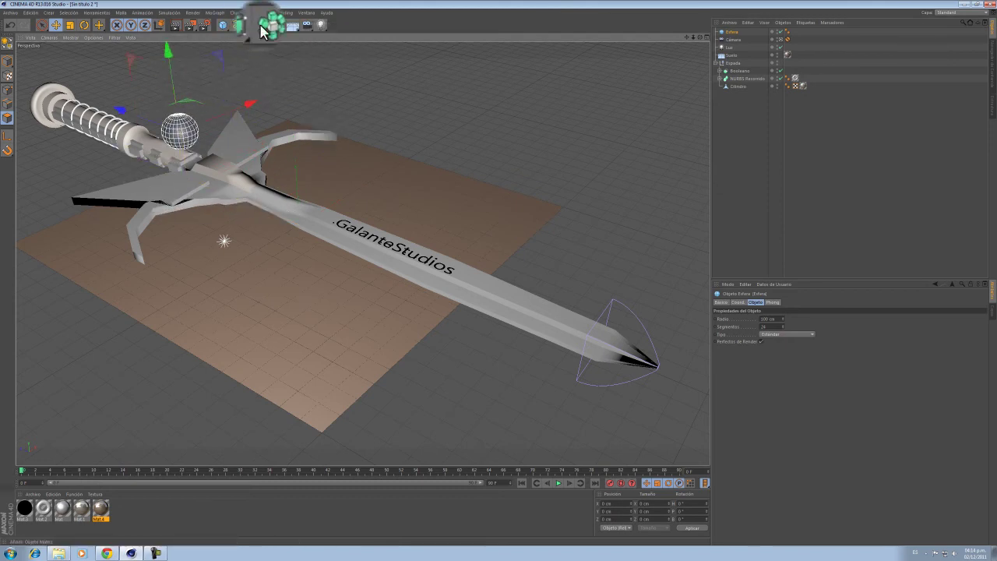
drag(265, 24, 254, 55)
drag(431, 39, 431, 38)
drag(748, 32, 722, 75)
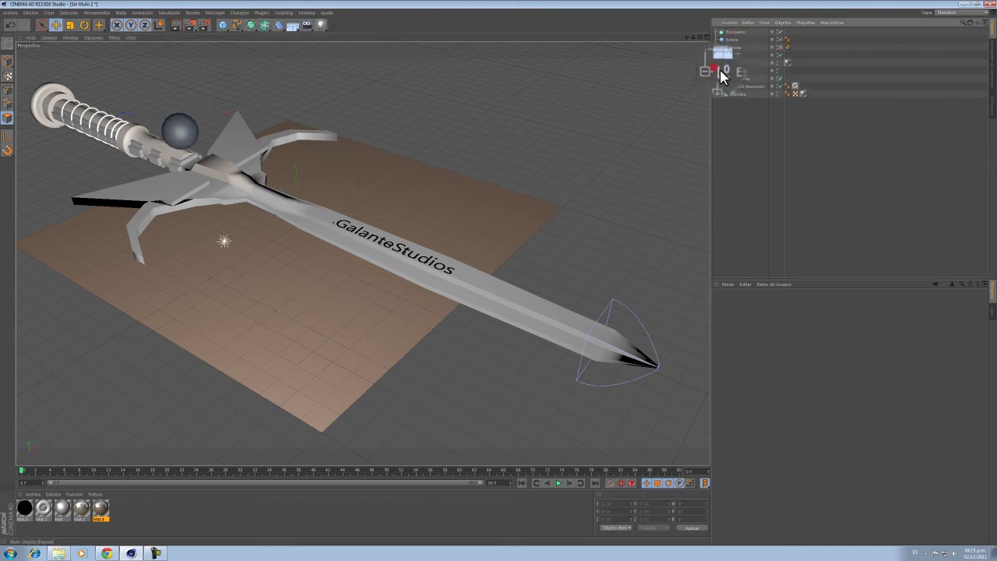
click(716, 70)
click(716, 71)
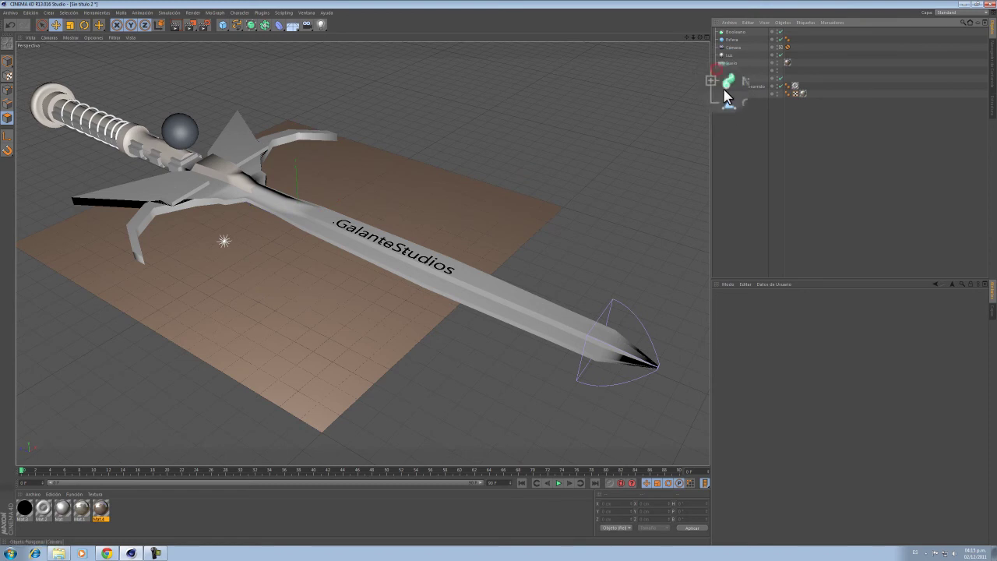
drag(720, 85, 725, 91)
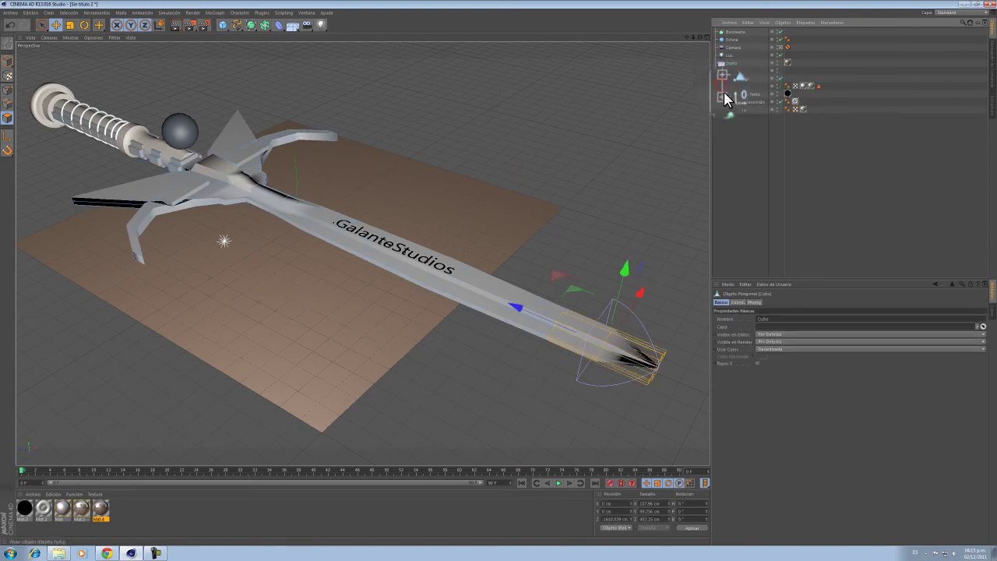
click(739, 93)
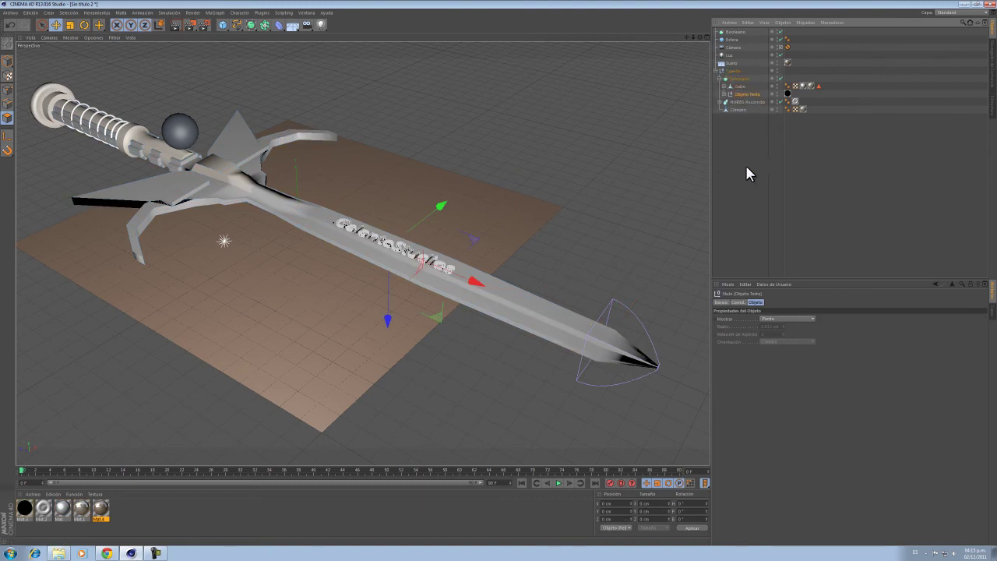
click(758, 166)
click(740, 87)
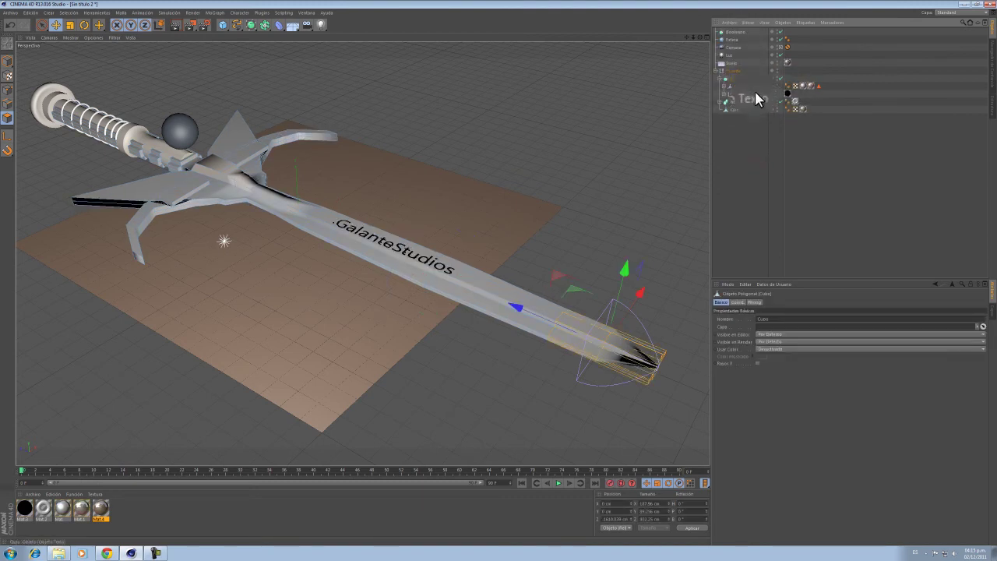
click(737, 32)
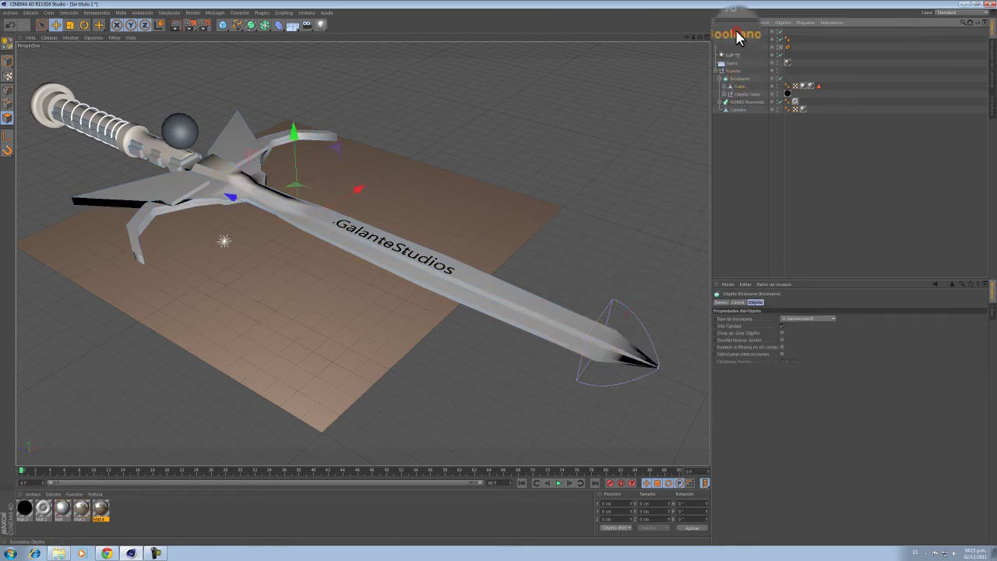
key(Delete)
Step: Group the sphere in a null, place it with the text object as the sword Boolean's second operand, and leave the camera view
drag(740, 39, 737, 40)
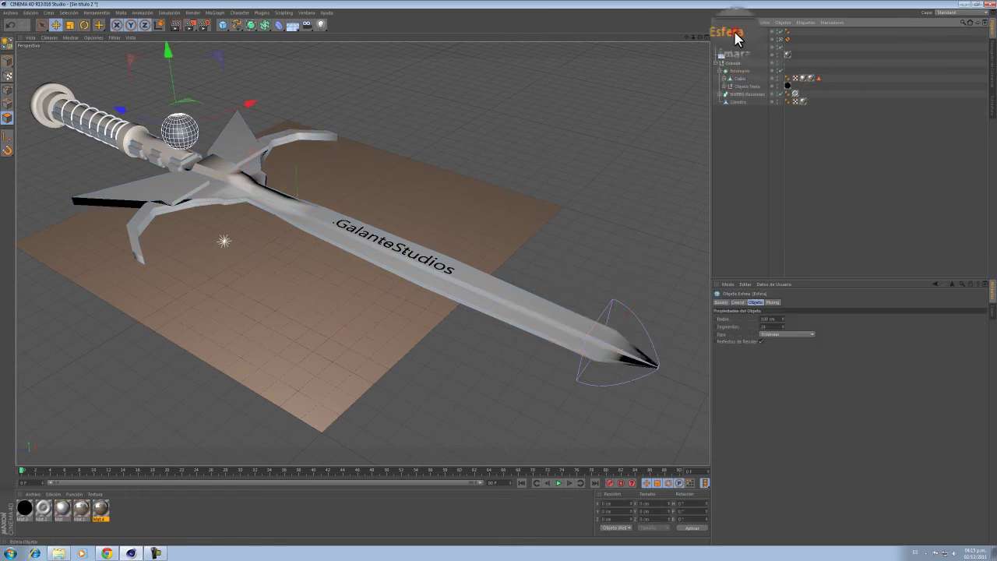
click(737, 39)
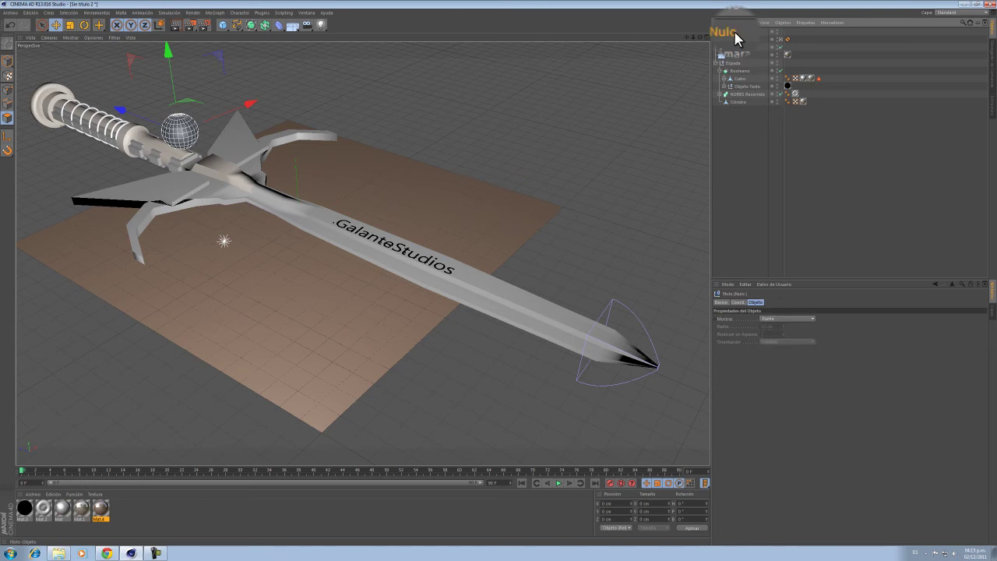
mouse_move(736, 36)
mouse_down()
mouse_move(745, 80)
mouse_move(733, 92)
mouse_up()
click(730, 80)
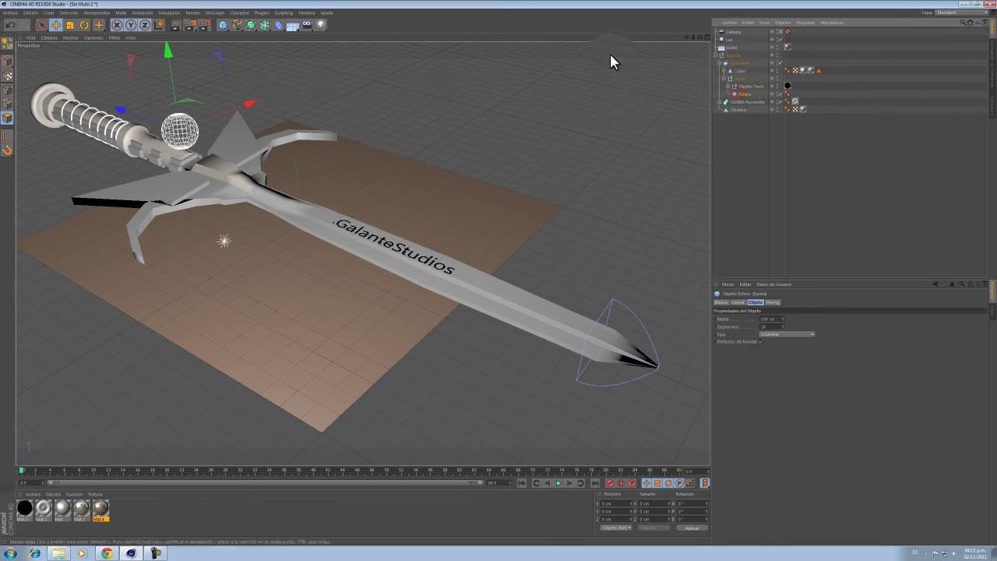
click(780, 31)
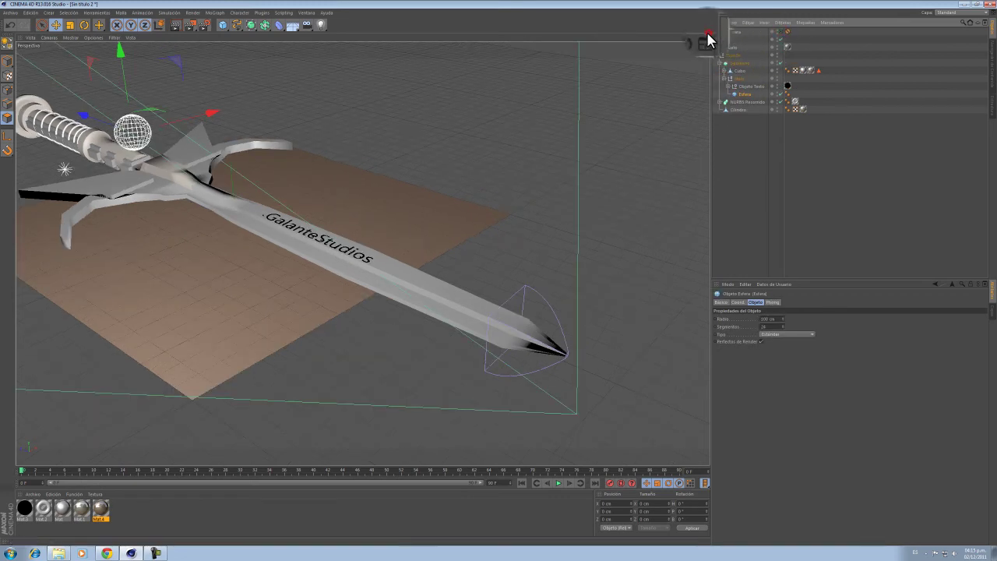
Step: Reposition the sphere in the orthographic and perspective views so that it cuts through one of the guard's pointed wings
click(705, 42)
drag(693, 36, 497, 249)
drag(586, 63, 608, 69)
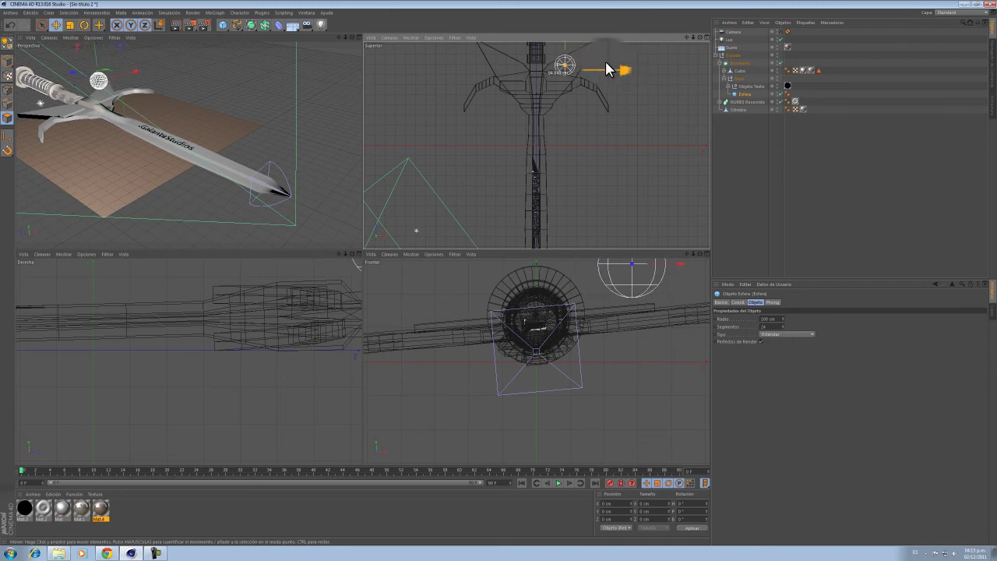
drag(633, 267, 634, 317)
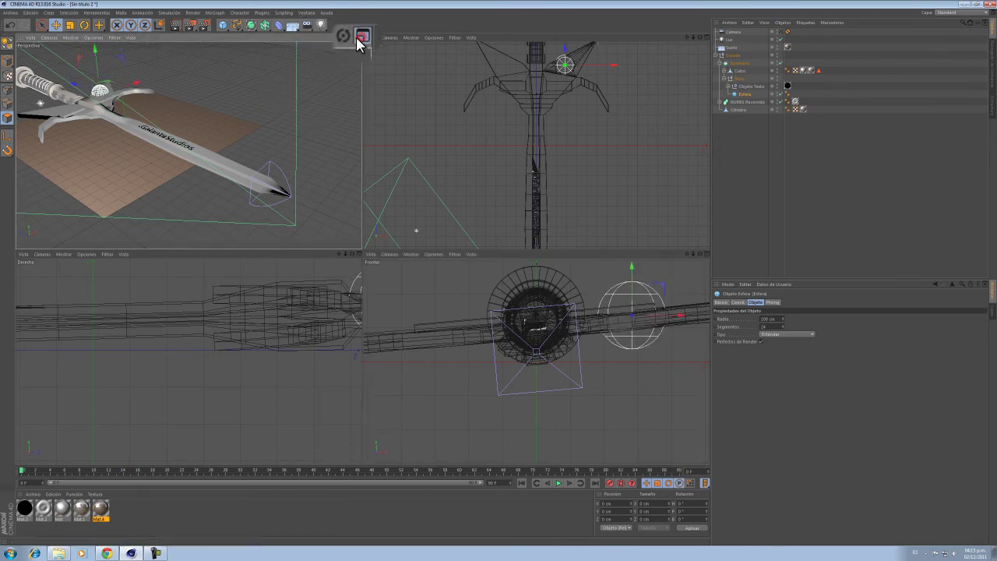
click(358, 37)
scroll(187, 132, up, 4)
alt+drag(187, 132, 584, 86)
scroll(225, 166, up, 3)
alt+drag(676, 47, 503, 205)
mouse_move(348, 305)
mouse_down()
mouse_move(327, 300)
mouse_move(338, 305)
mouse_up()
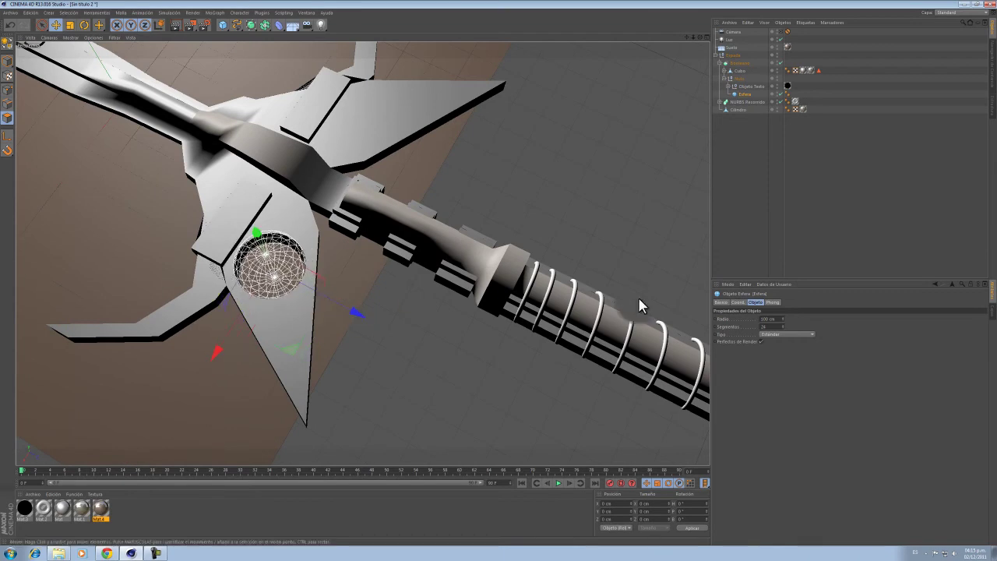
Step: Increase the sphere's segment count for a smoother cut and convert it to an editable polygon object
drag(776, 320, 756, 324)
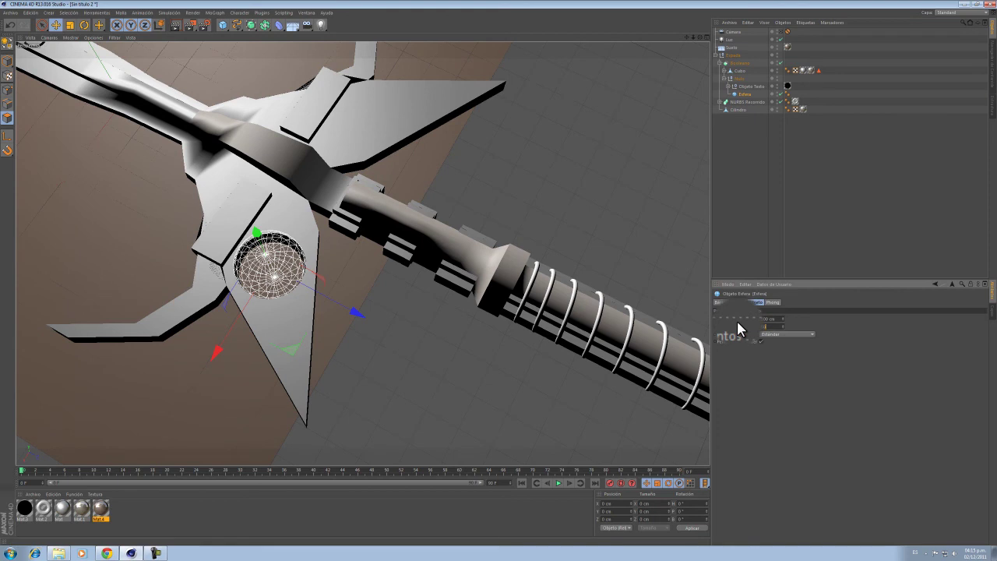
key(Return)
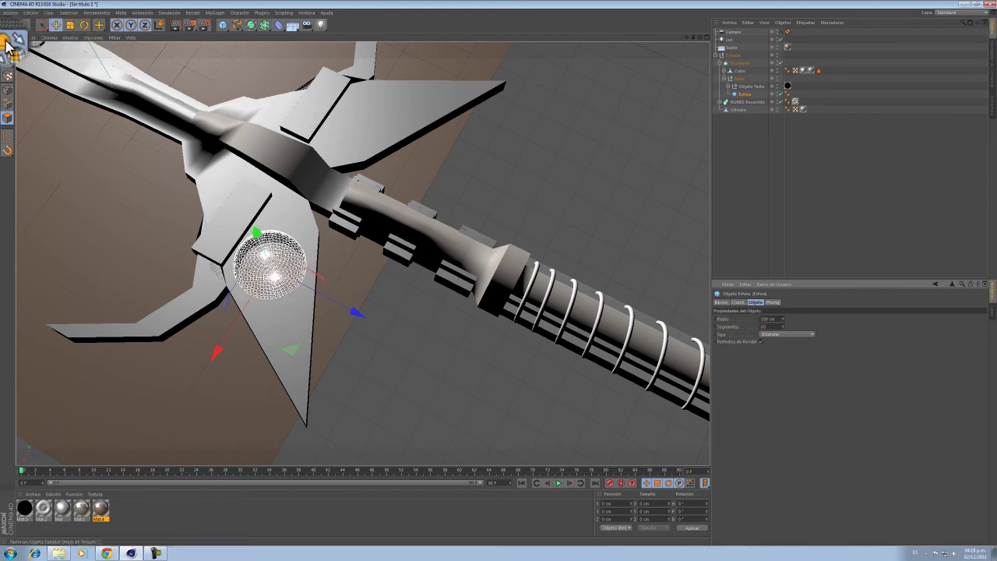
click(70, 25)
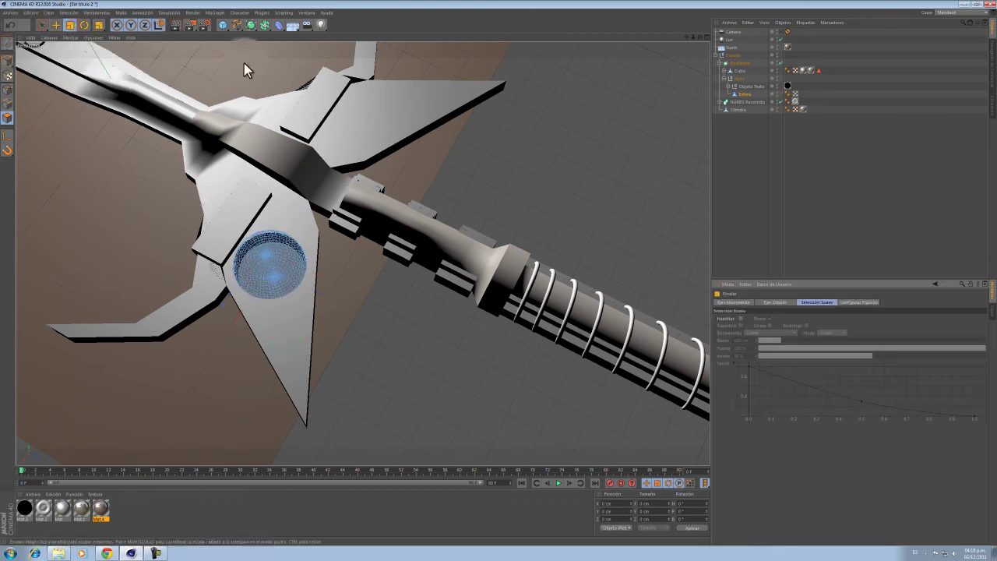
click(742, 92)
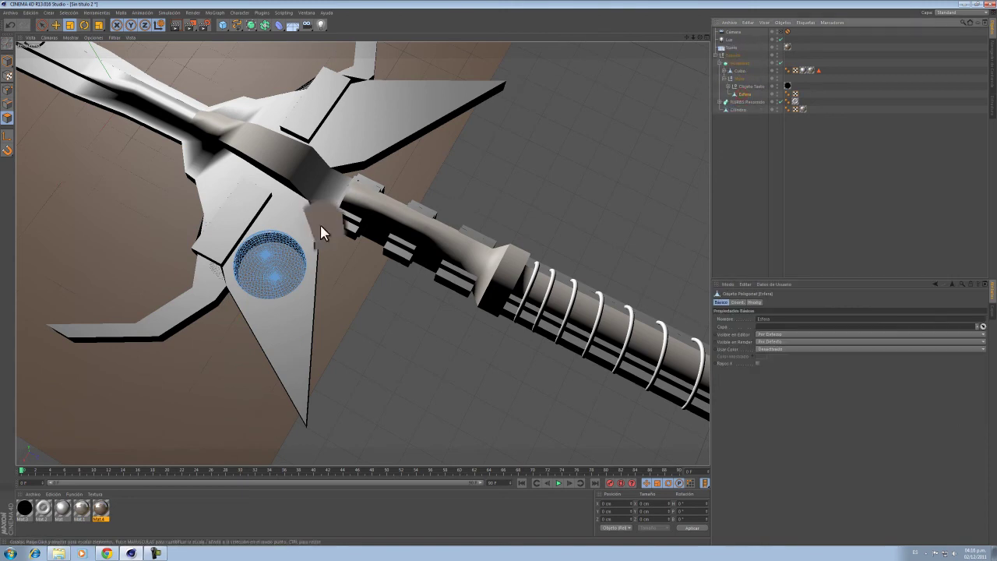
Step: Scale and rotate the whole sphere so that it cuts an oval hole following the shape of the guard's wing
click(8, 59)
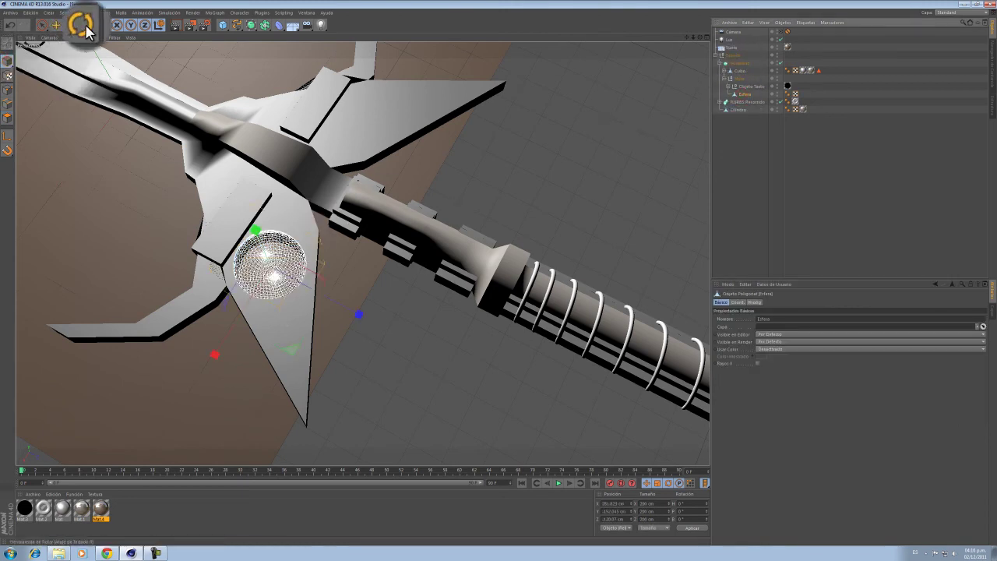
drag(232, 327, 315, 310)
key(r)
click(788, 178)
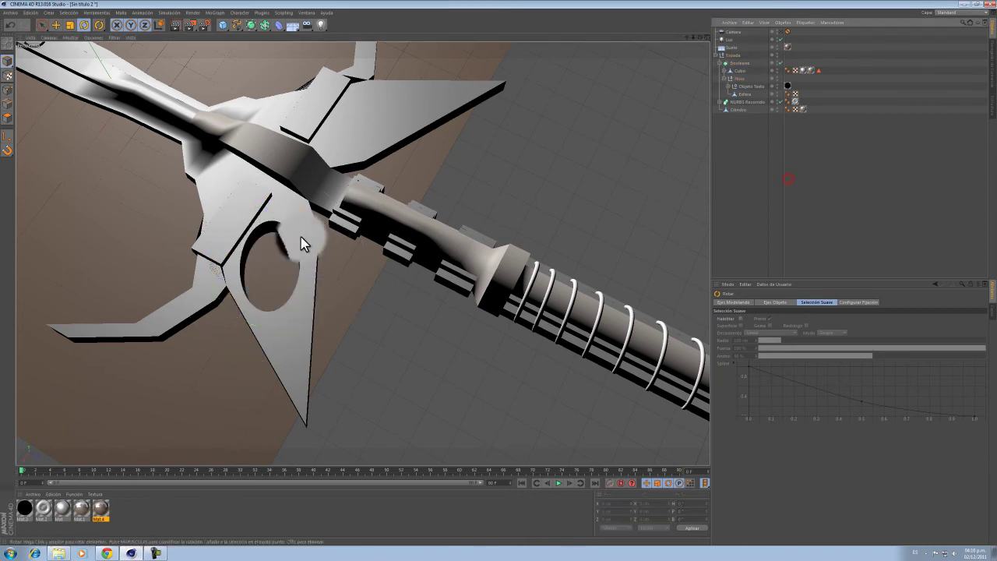
alt+drag(297, 207, 441, 218)
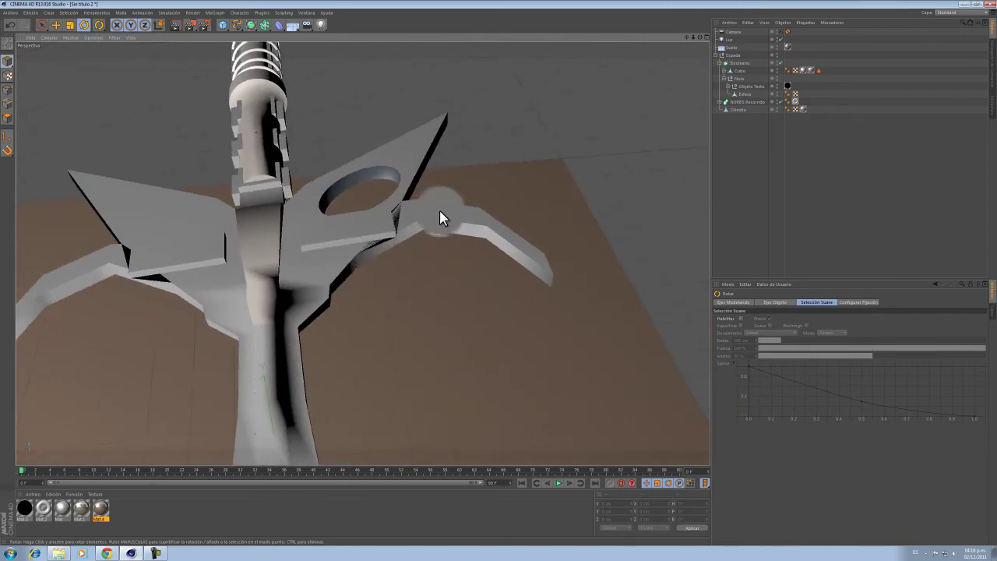
click(28, 508)
click(132, 517)
drag(63, 508, 353, 202)
key(ctrl+z)
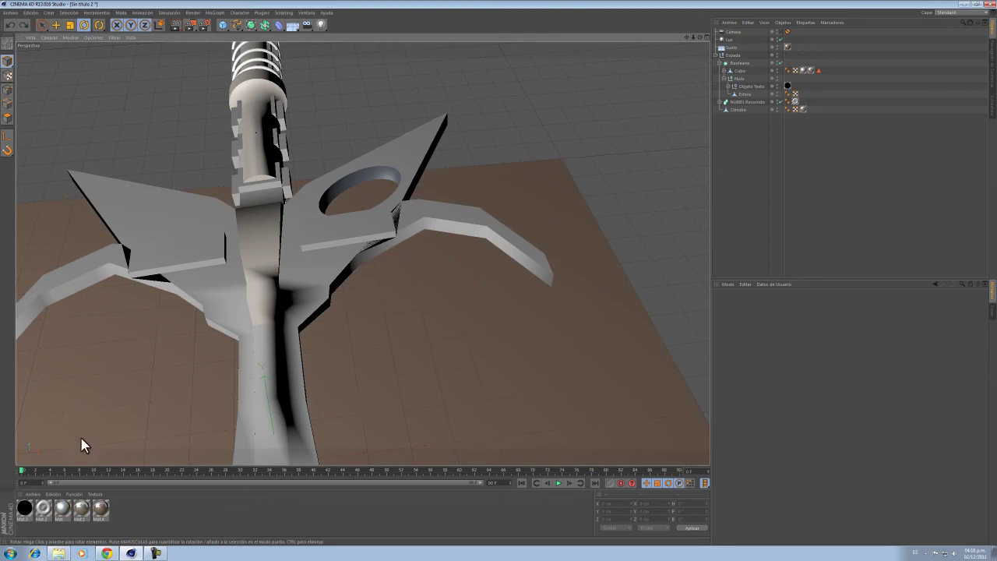
Step: Apply the sword's light grey material to the sphere that cuts the guard
drag(61, 508, 672, 140)
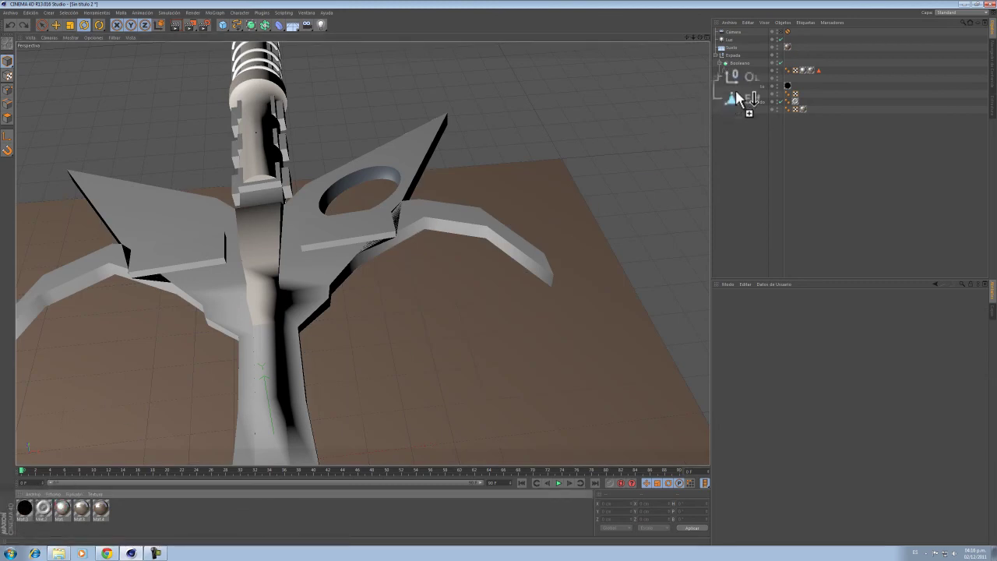
drag(744, 97, 744, 94)
click(741, 154)
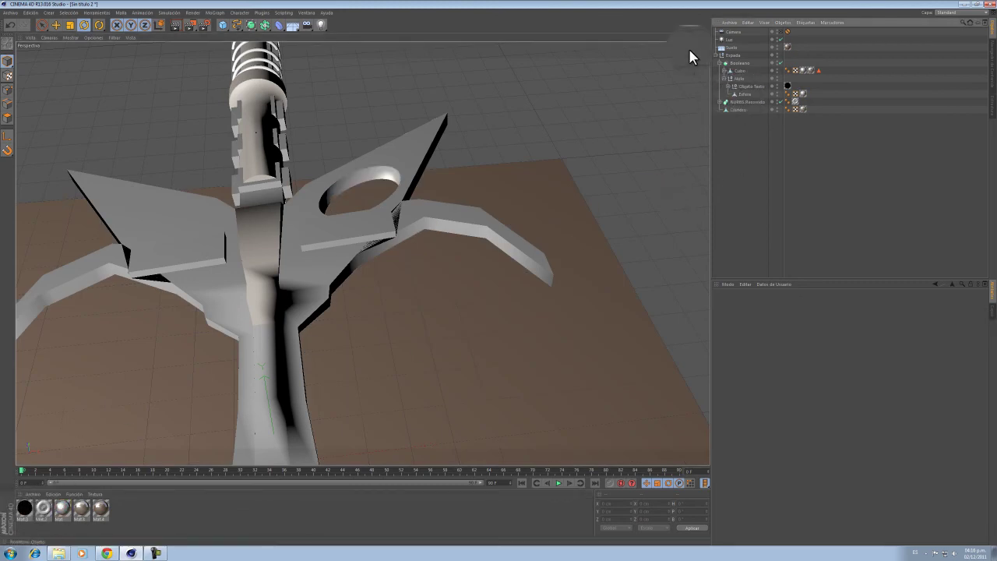
Step: Add a Symmetry object inside the Boolean's null with the sphere as its child to mirror the hole onto the opposite wing
click(267, 28)
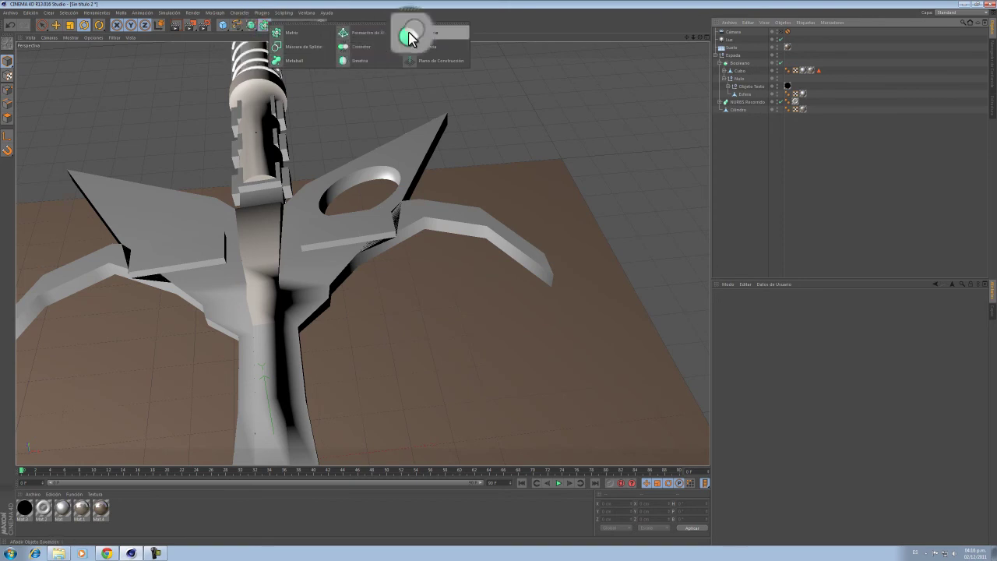
click(343, 61)
drag(729, 33, 744, 100)
click(753, 163)
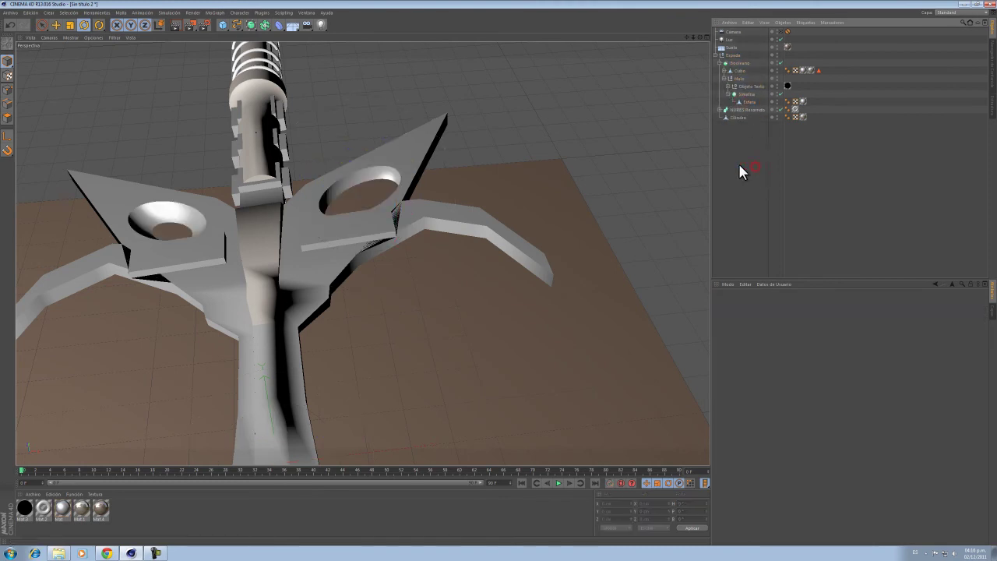
Step: Raise the sphere slightly and stretch it vertically so that both holes pass straight through the guard's wings
drag(737, 110, 735, 102)
click(744, 107)
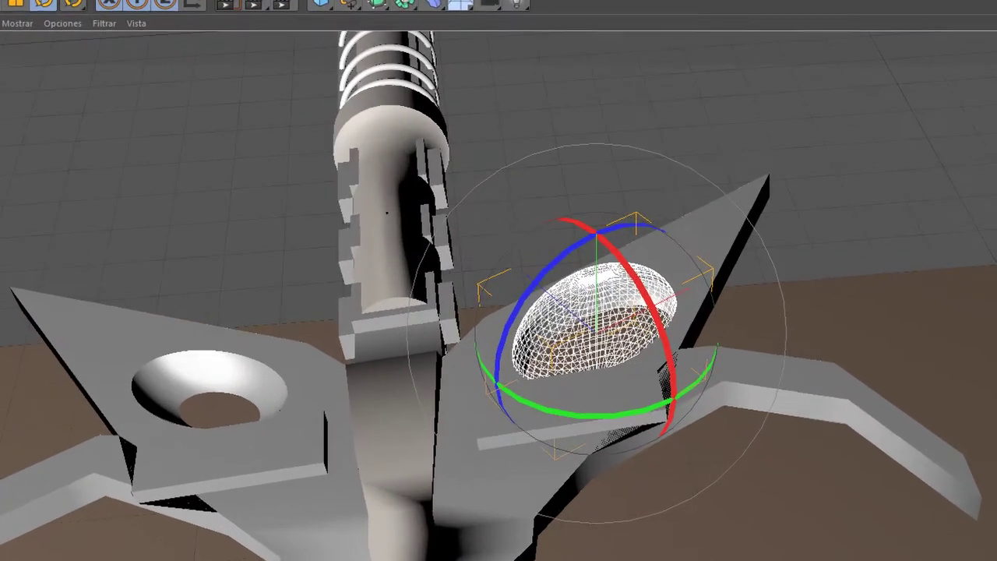
click(1, 3)
mouse_move(597, 208)
mouse_down()
mouse_move(595, 228)
mouse_move(607, 211)
mouse_up()
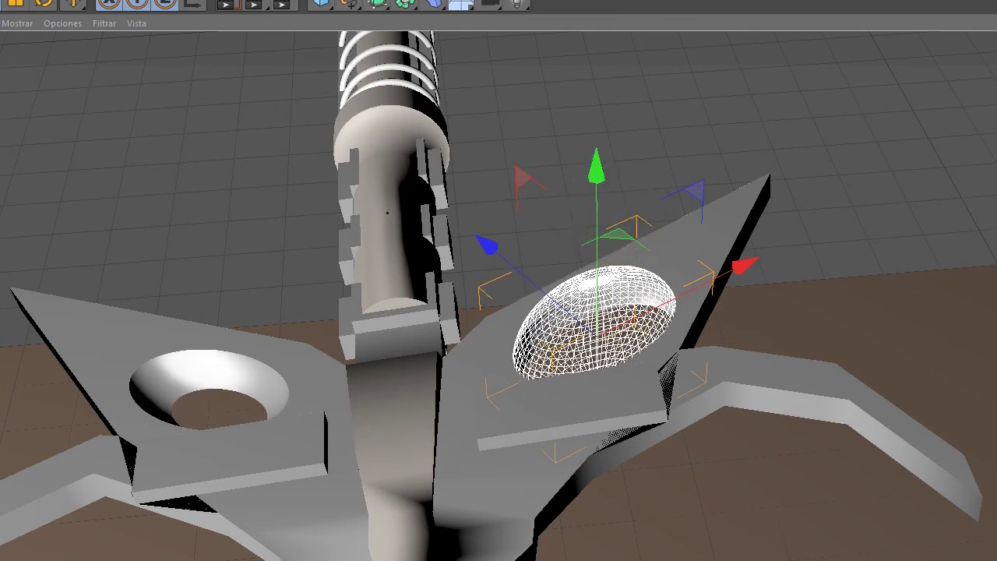
click(996, 311)
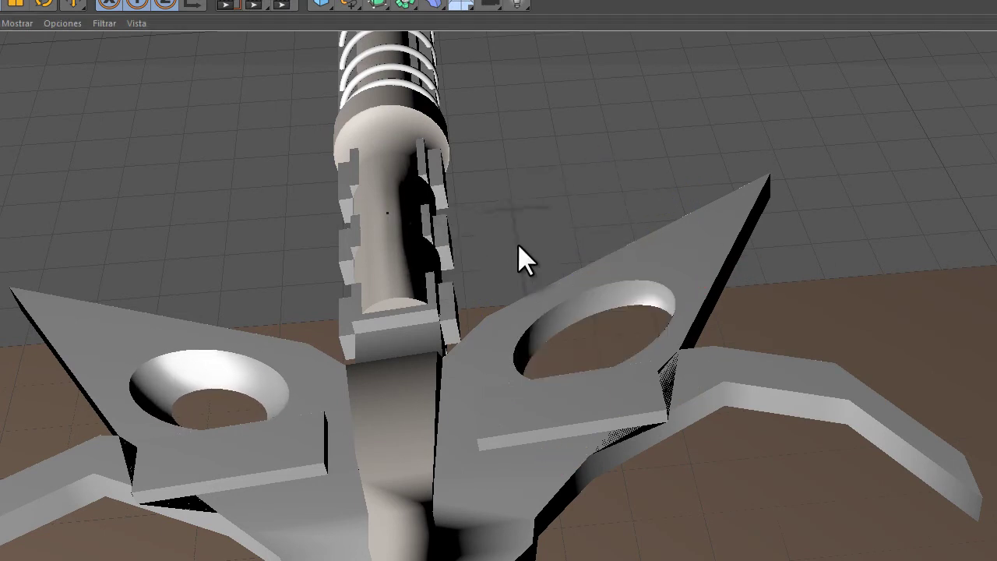
click(996, 234)
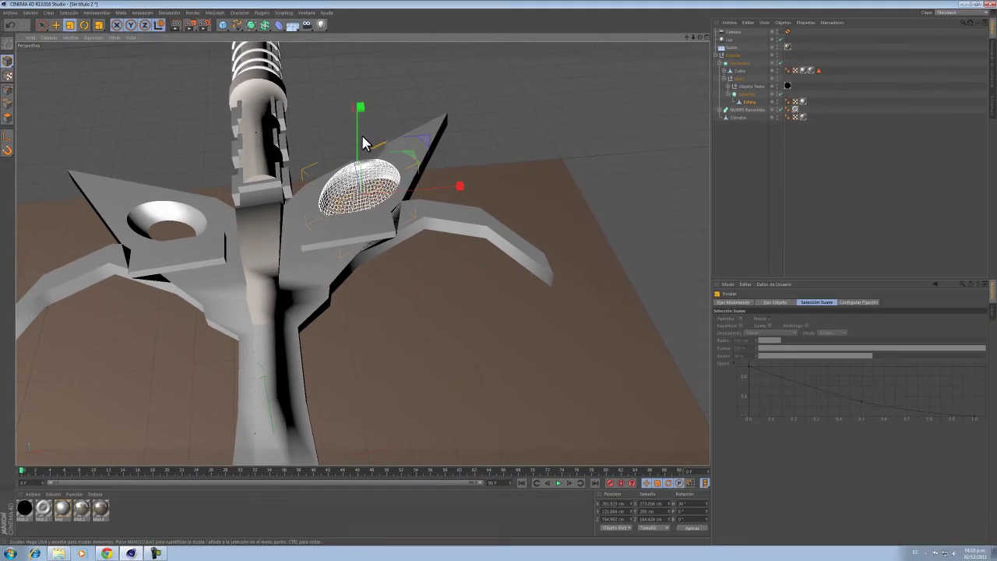
drag(358, 131, 356, 4)
click(763, 225)
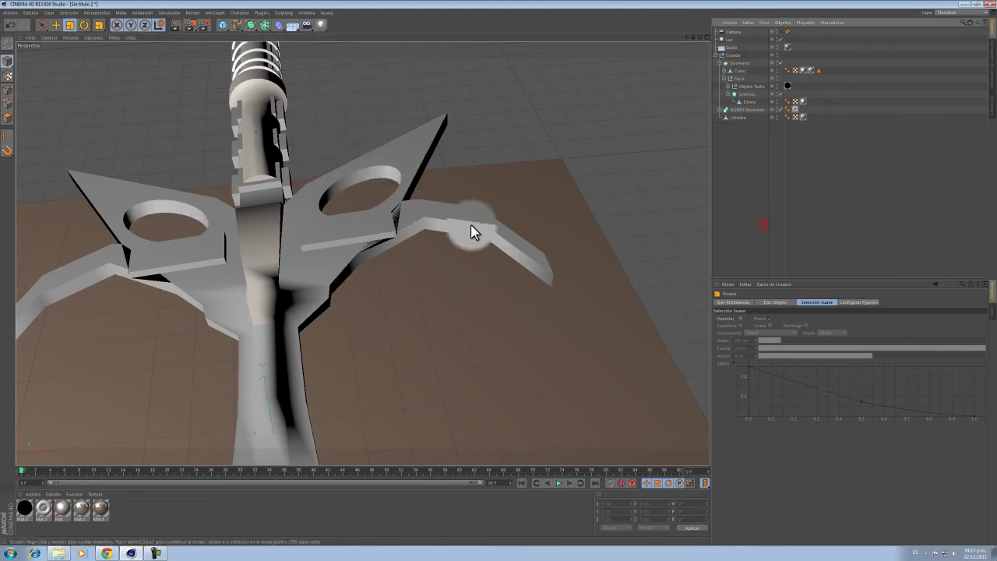
Step: Select the coil sweep around the grip and move its axis from the blade back onto the coil
alt+drag(530, 140, 541, 173)
click(251, 278)
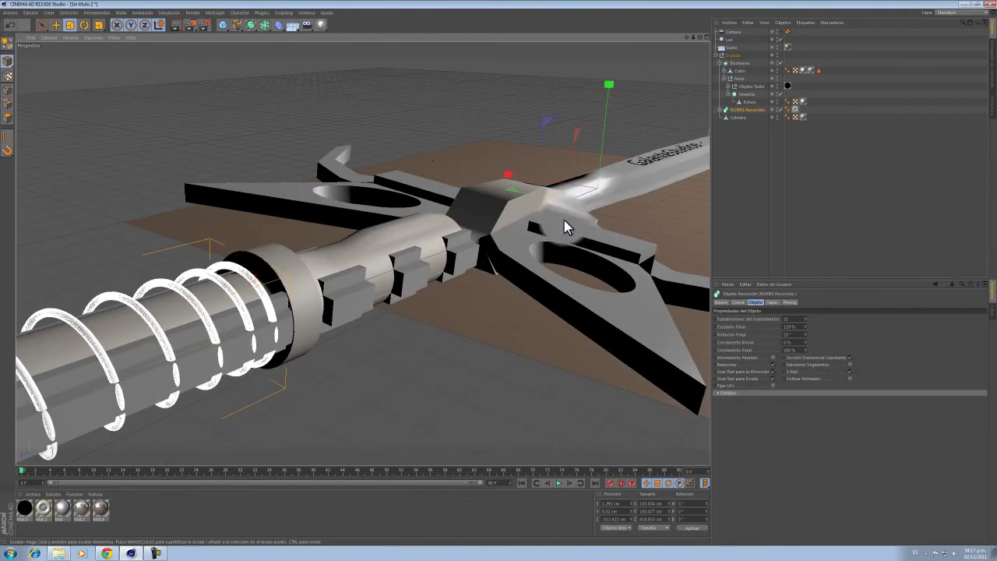
click(5, 137)
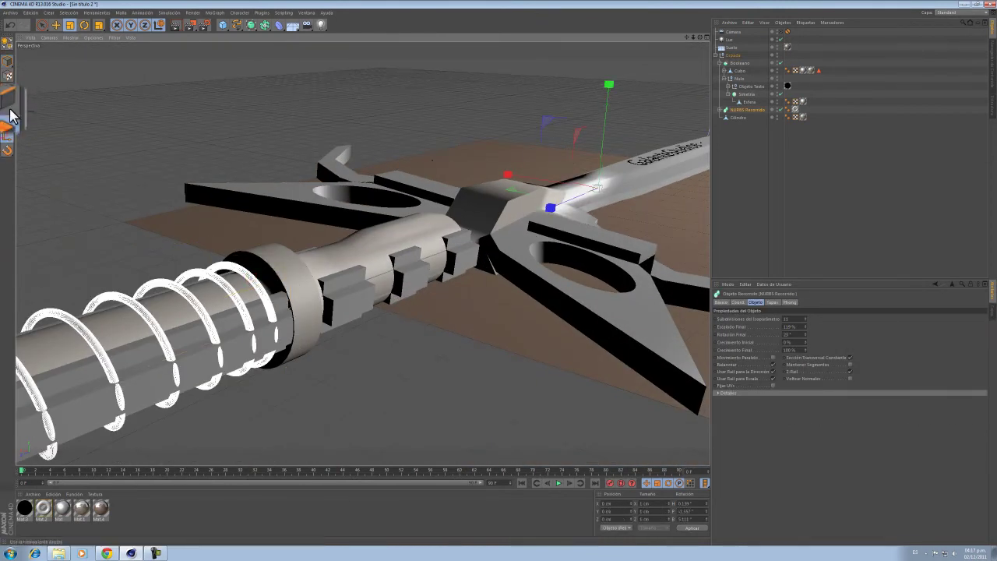
click(56, 24)
drag(556, 208, 73, 325)
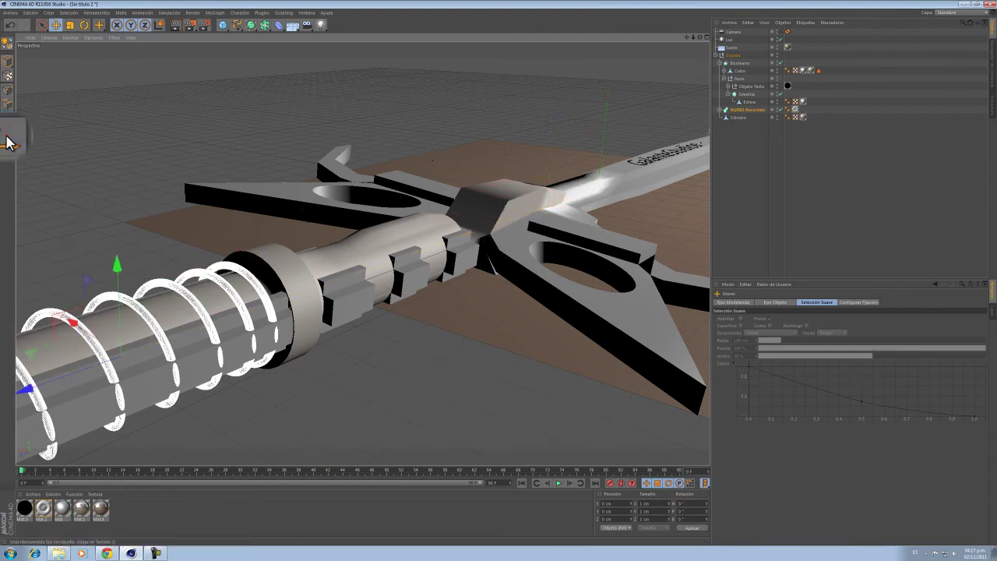
click(8, 60)
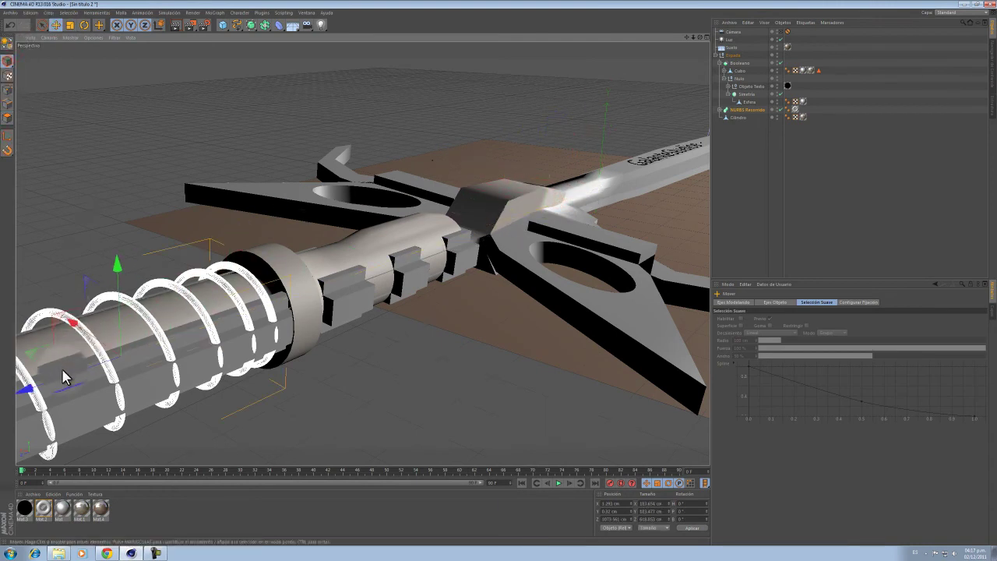
drag(66, 371, 175, 365)
key(super)
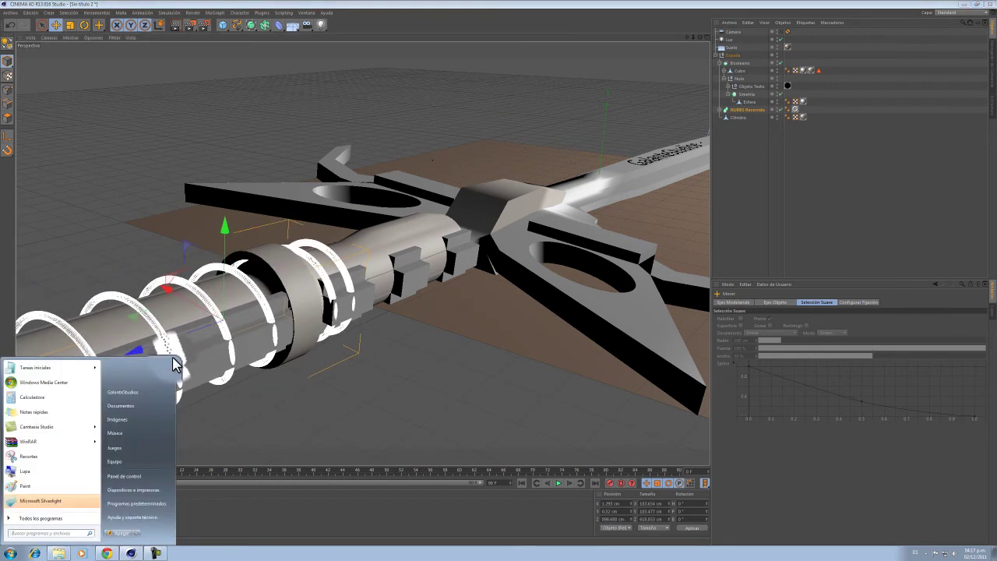
key(Escape)
key(ctrl+z)
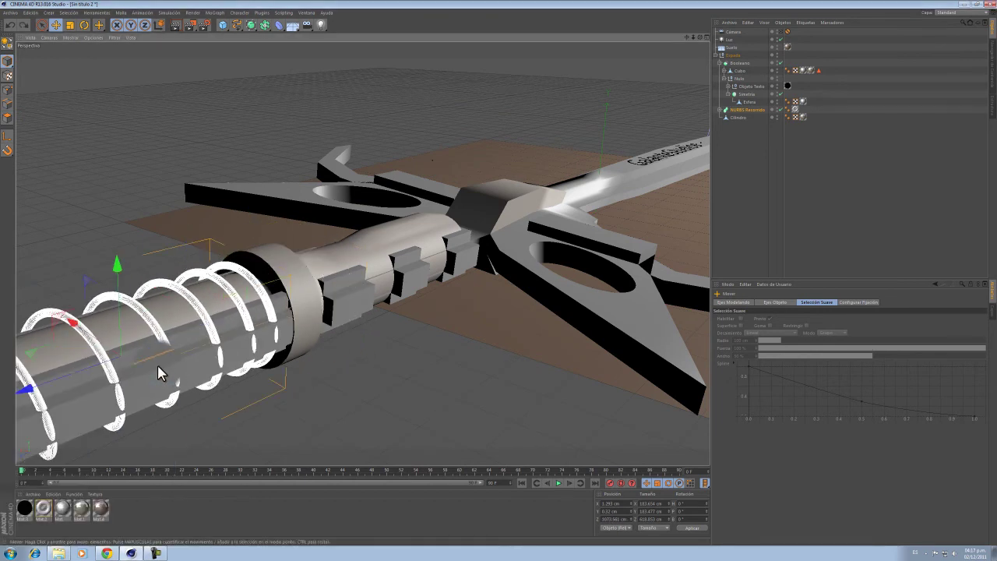
Step: Copy the coil along the handle's axis onto the handle section between the ring and the guard
scroll(160, 365, down, 2)
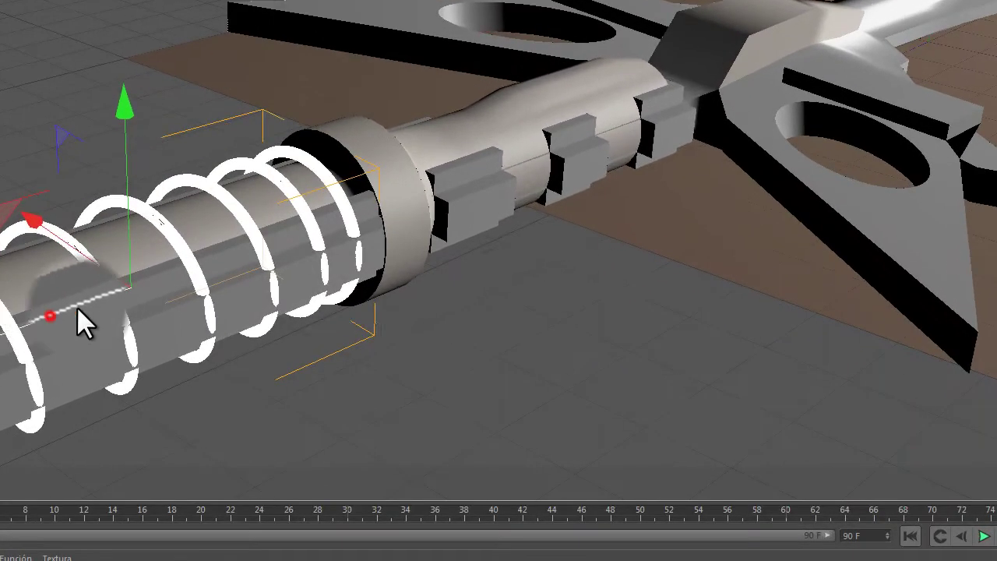
drag(110, 378, 360, 325)
drag(589, 206, 559, 245)
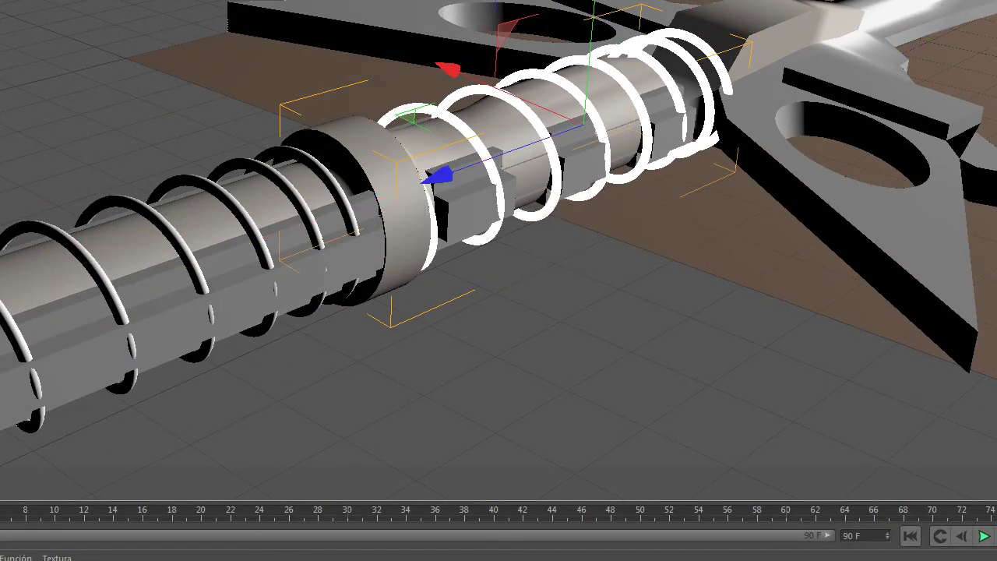
click(813, 118)
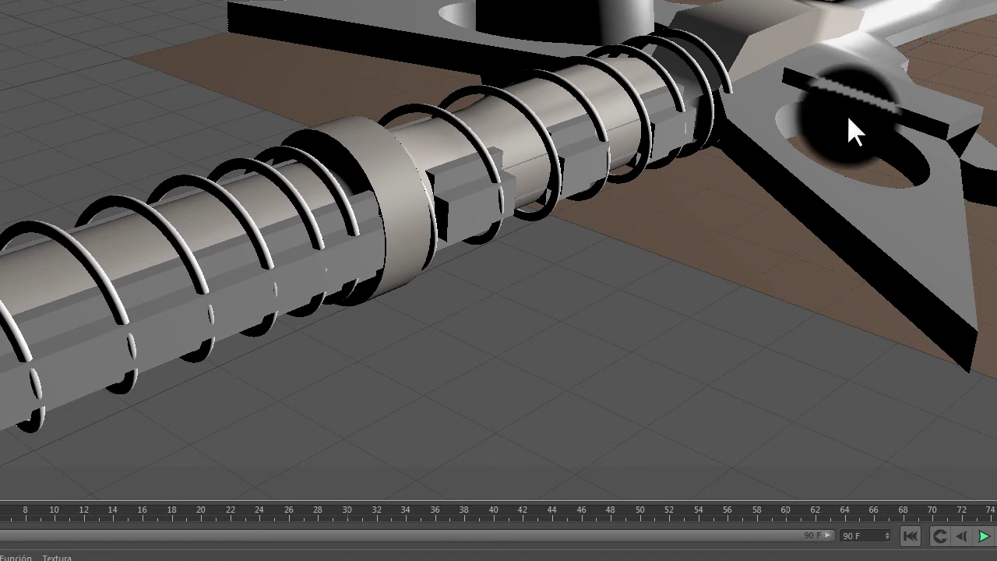
Step: Enter the camera view, move the protection tag from the camera to the copied coil, and reframe the whole sword
alt+drag(680, 164, 257, 187)
click(313, 50)
click(315, 52)
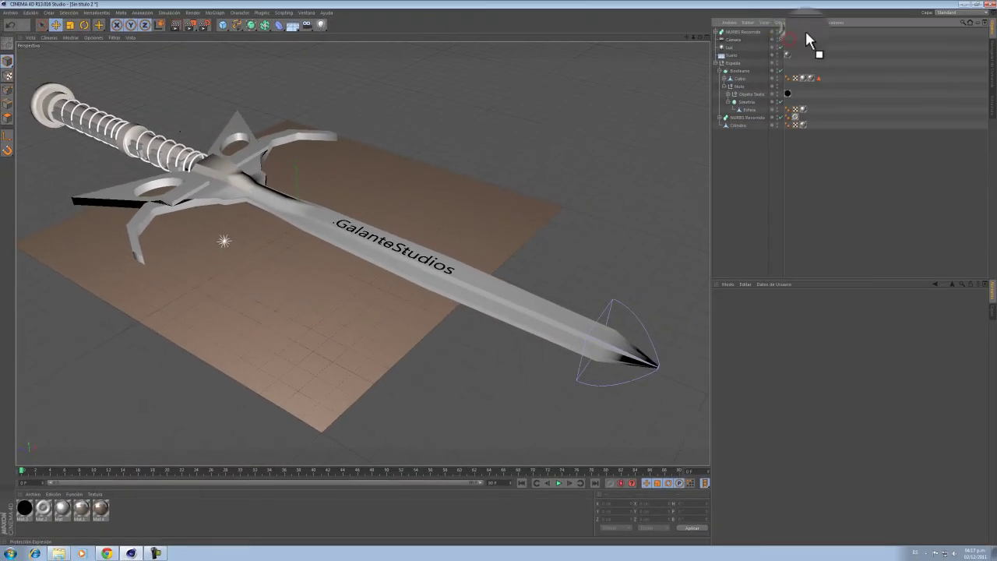
click(806, 31)
drag(686, 36, 499, 274)
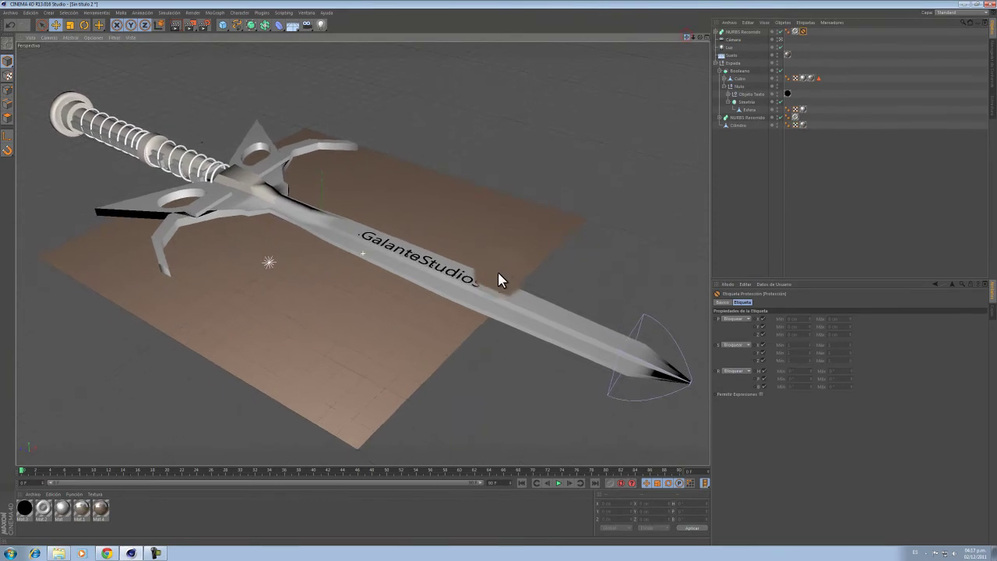
drag(686, 38, 498, 274)
Step: Return the protection tag to the camera and gather the copied coil into the collapsed Espada group
drag(804, 35, 714, 58)
click(715, 56)
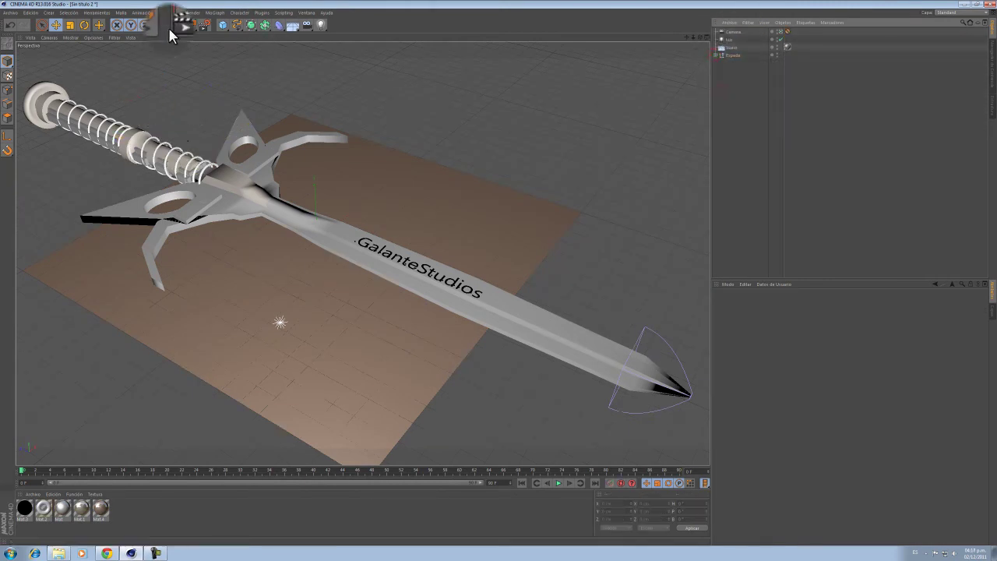
Step: Render the camera view in the picture viewer to check the pierced guard and second coil, and close the viewer
click(193, 25)
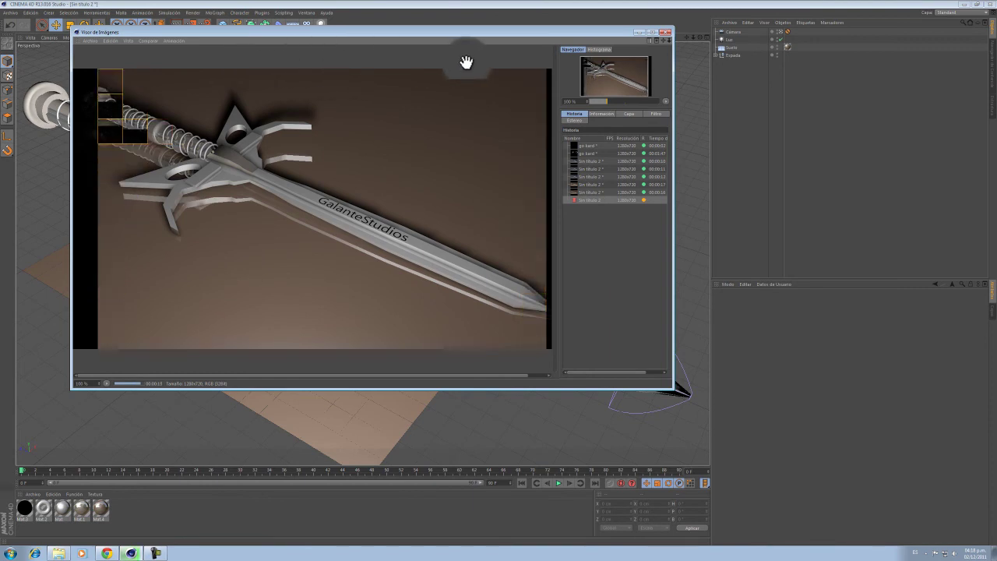
drag(213, 35, 263, 44)
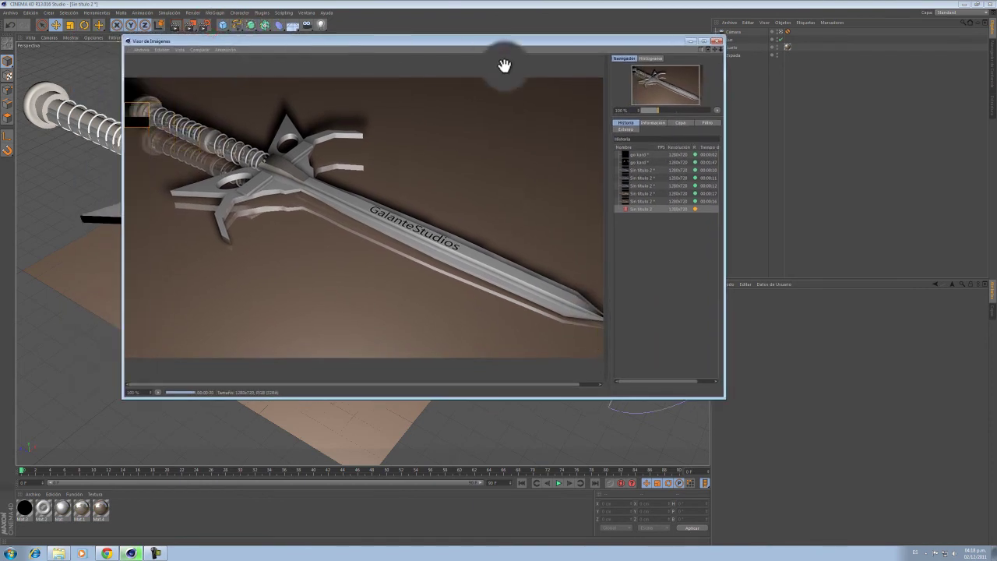
click(716, 40)
Step: Switch to Chrome and open a new browser tab
click(106, 553)
click(85, 8)
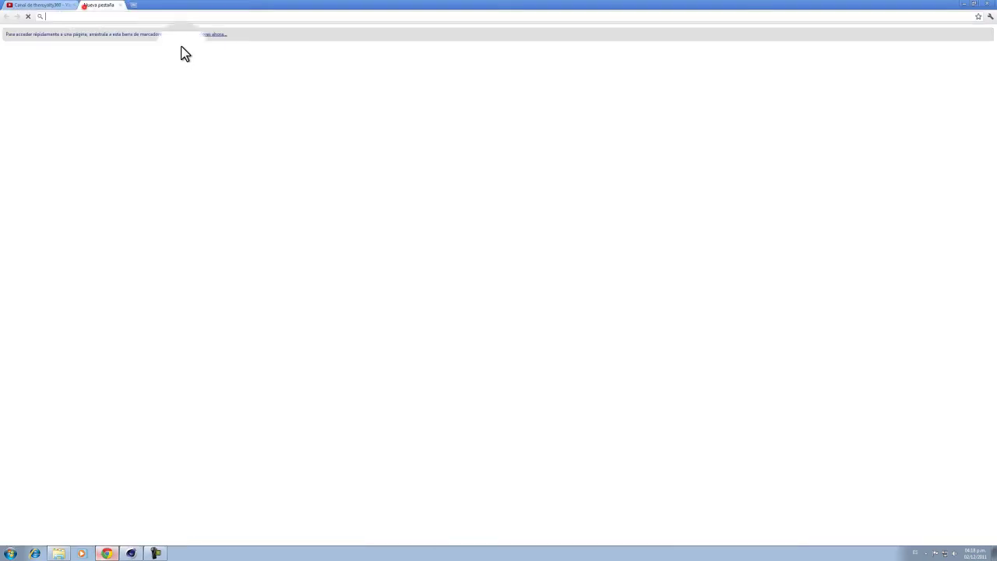
Step: Search Google for "textura de la luna" and show the image results
click(7, 16)
click(465, 163)
click(562, 178)
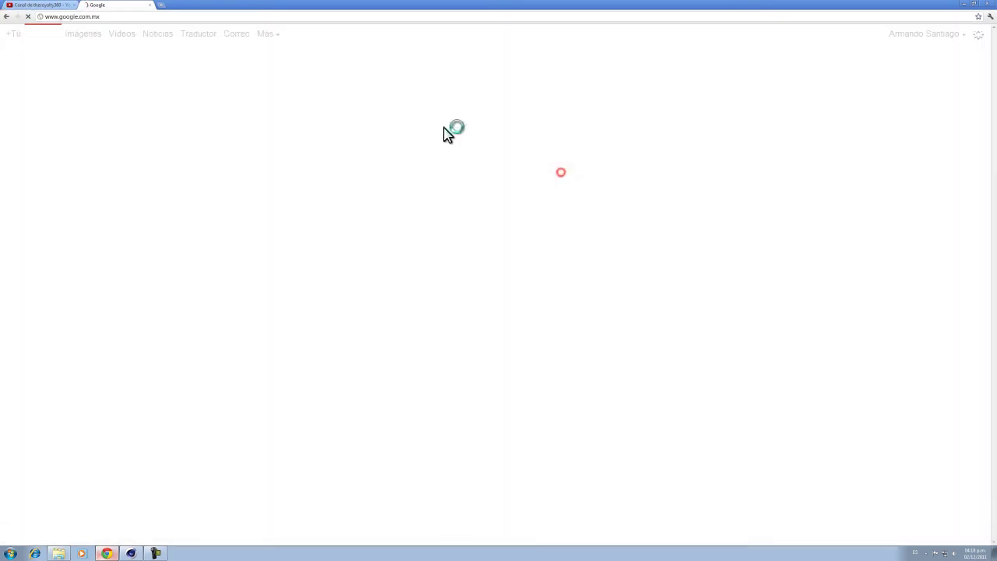
text(textura de)
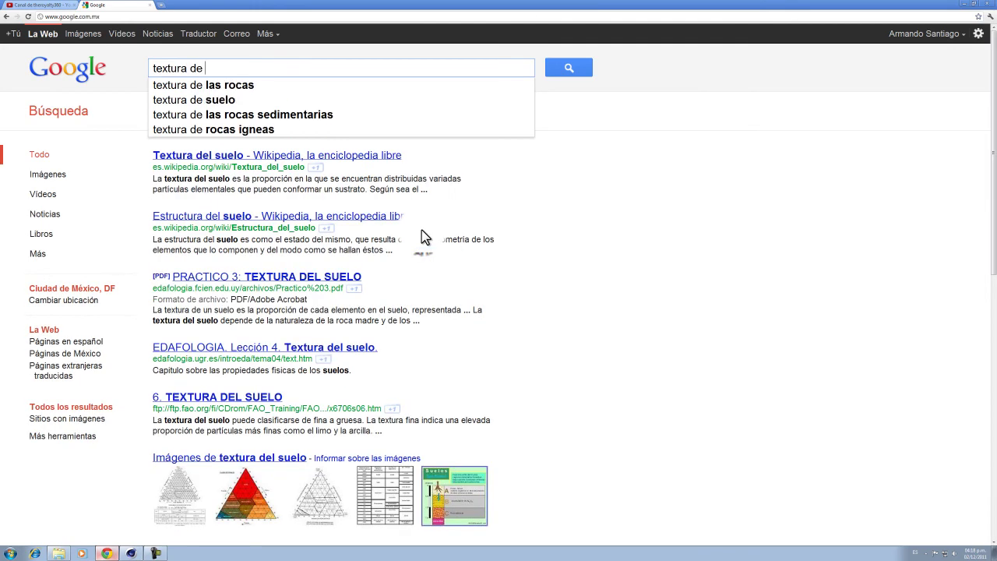
text( la luna)
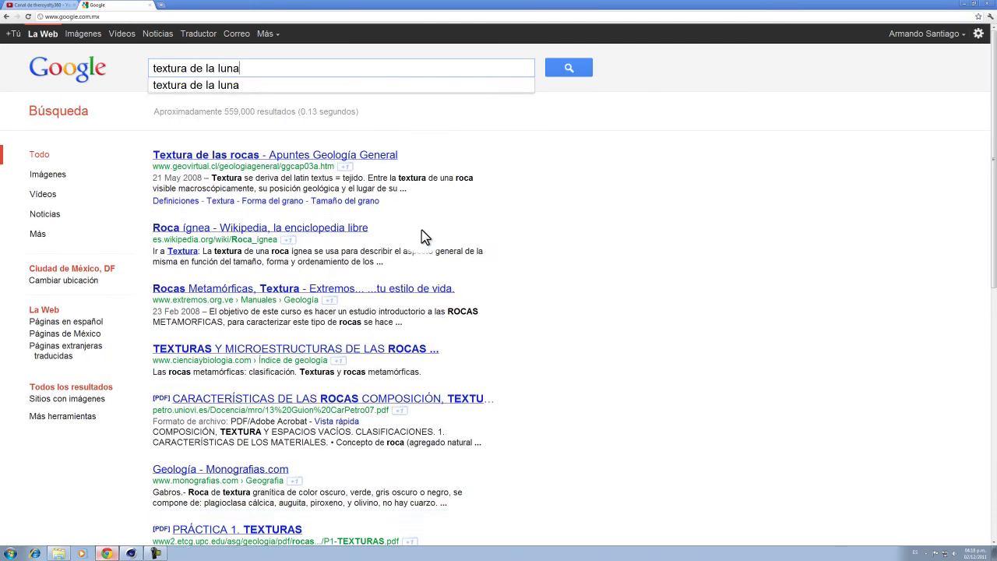
key(Return)
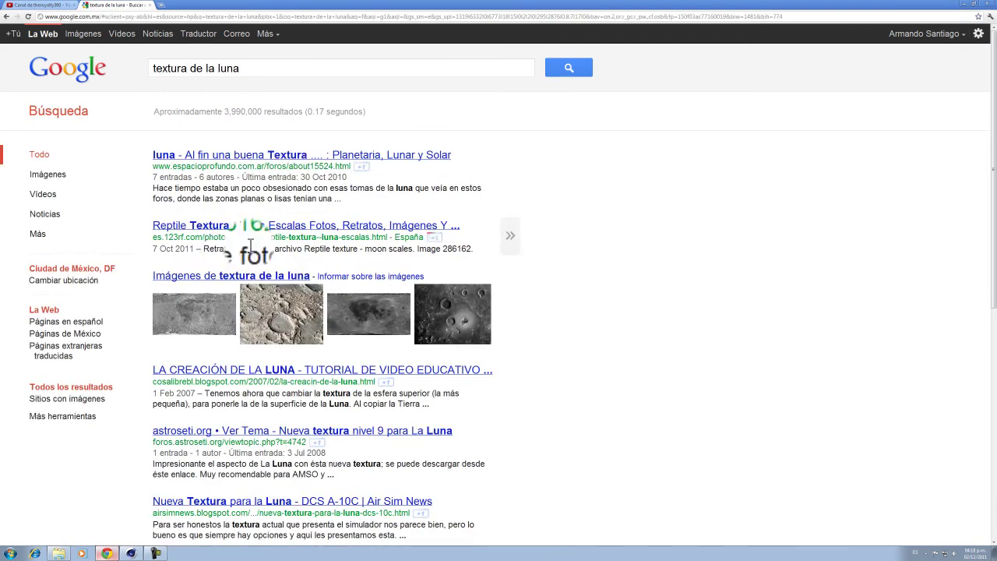
click(265, 276)
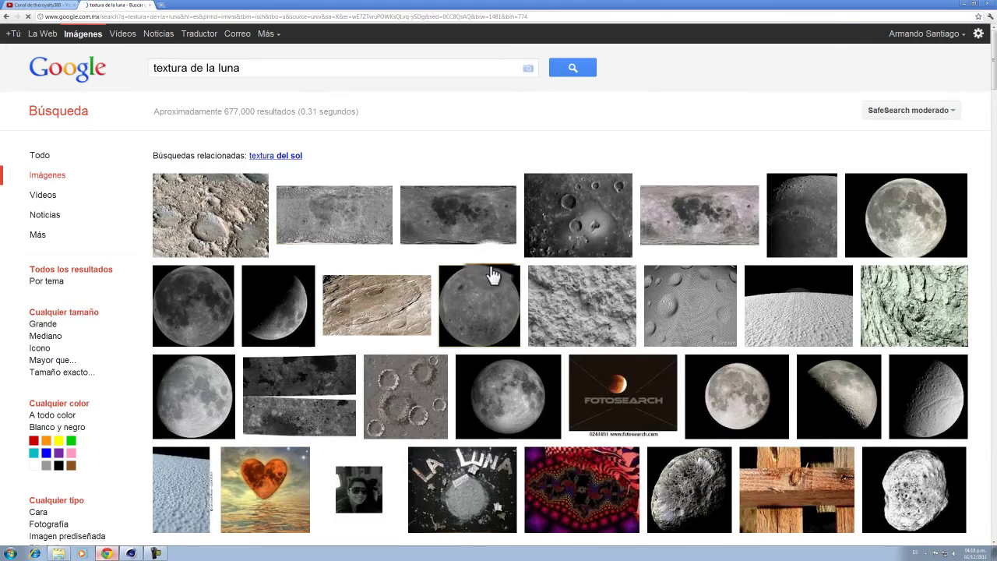
Step: Find the moon texture Textura_Luna_by_Jla75.jpg among the image results and save it to the Descargas folder
scroll(429, 306, down, 3)
scroll(429, 306, down, 2)
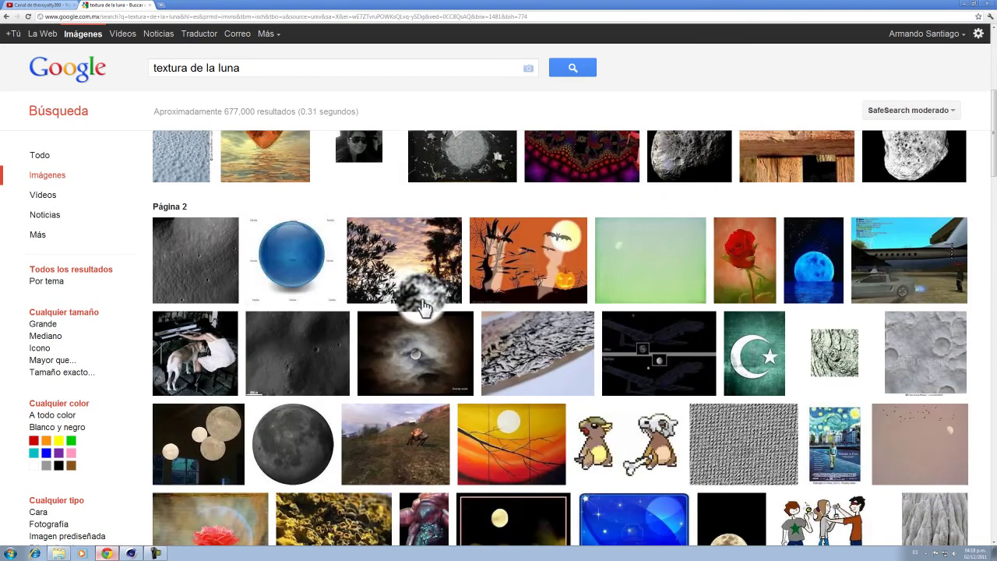
scroll(270, 291, up, 5)
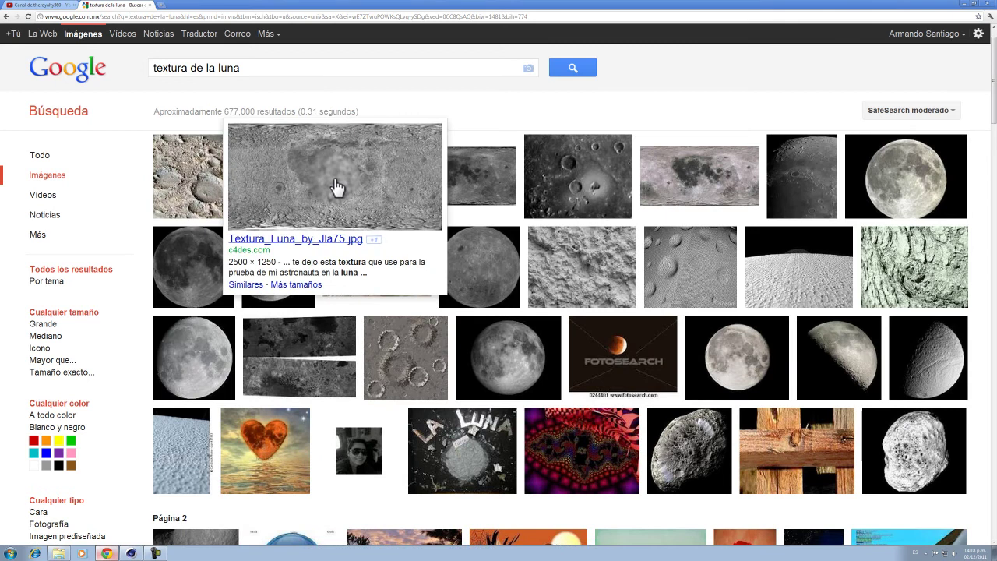
click(337, 187)
right_click(363, 180)
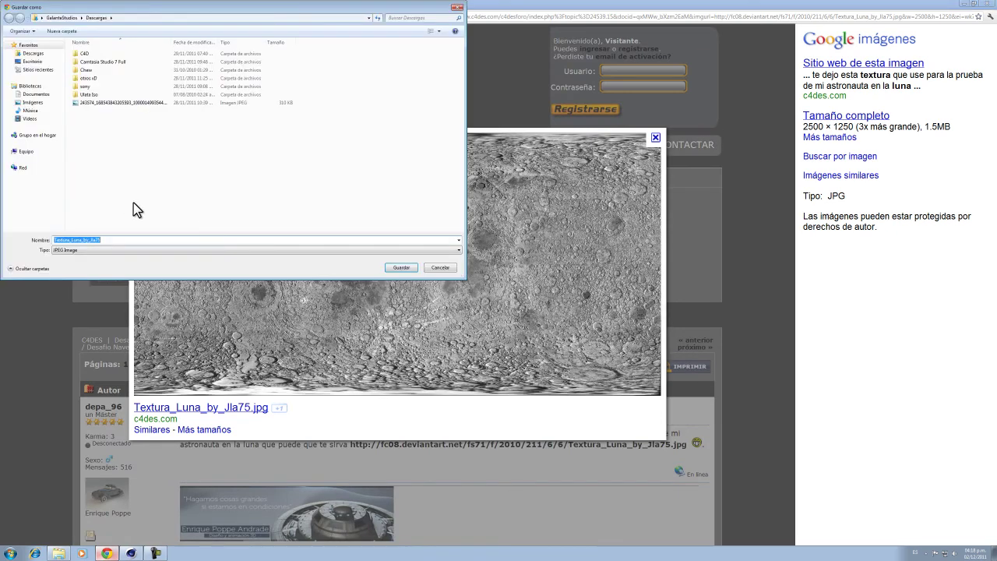
click(401, 268)
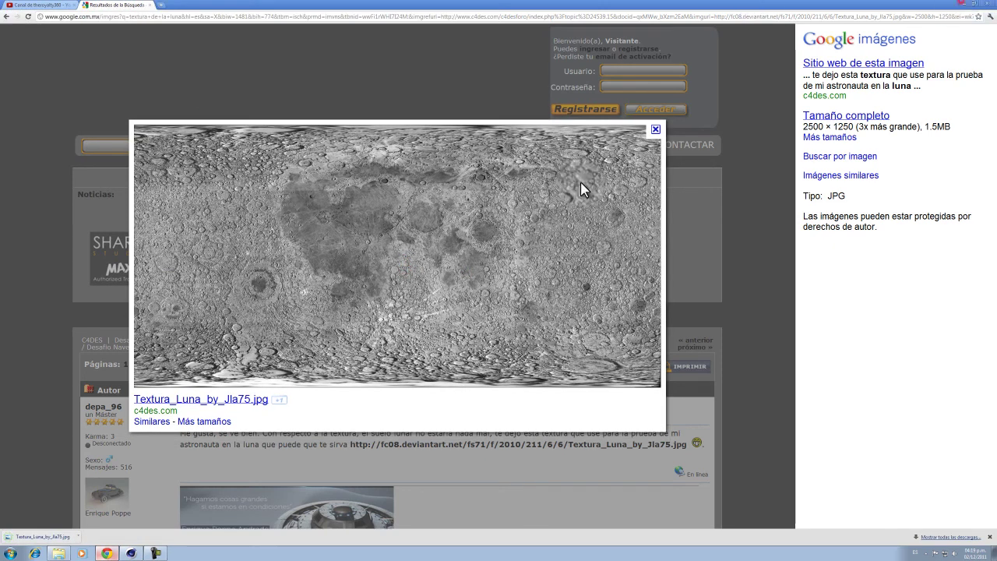
Step: Switch to Cinema 4D and load Textura_Luna_by_Jla75.jpg as Mat.4's colour texture, accepting a copy in the document's directory
click(966, 8)
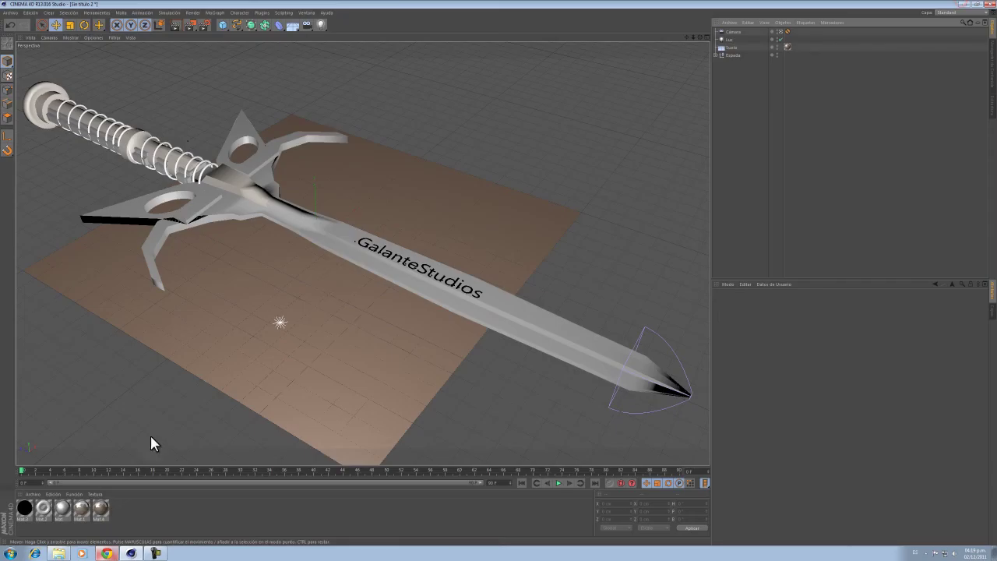
double_click(100, 509)
click(236, 117)
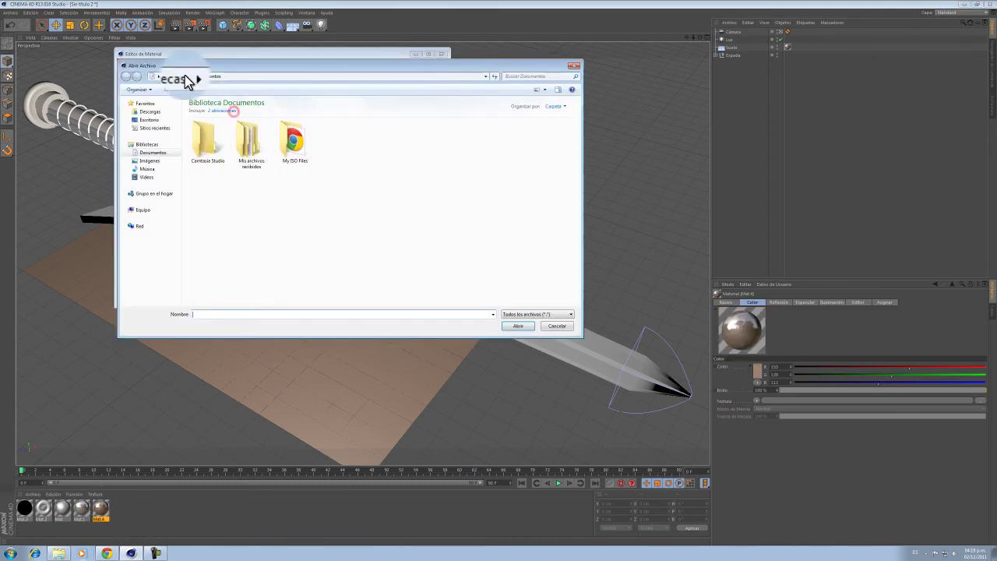
click(150, 112)
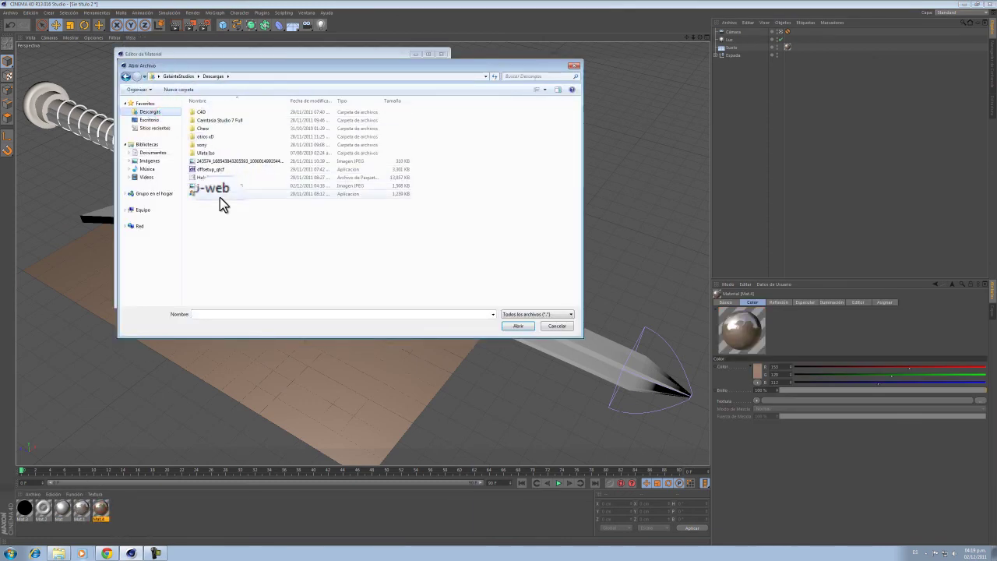
click(536, 92)
click(536, 92)
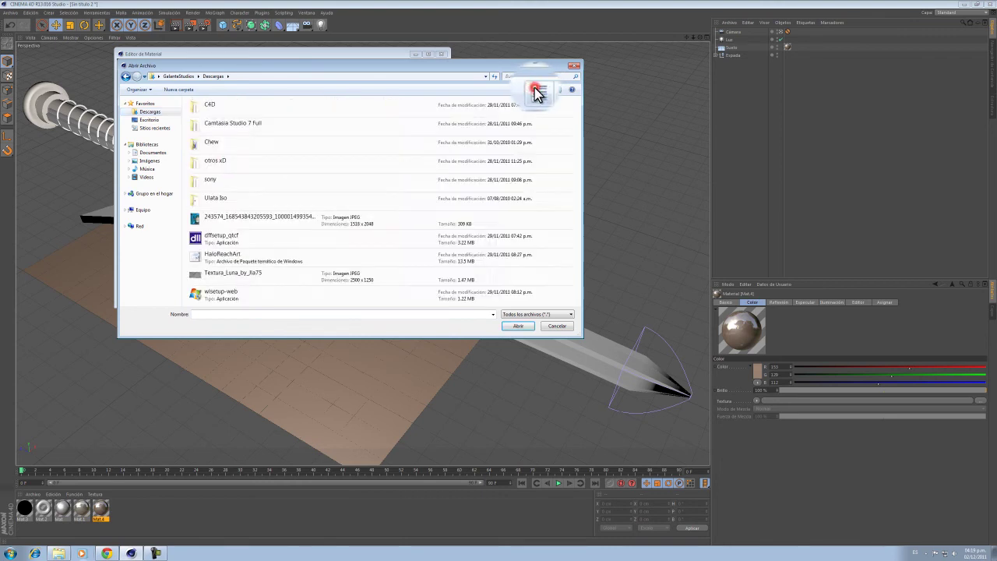
click(536, 92)
double_click(206, 195)
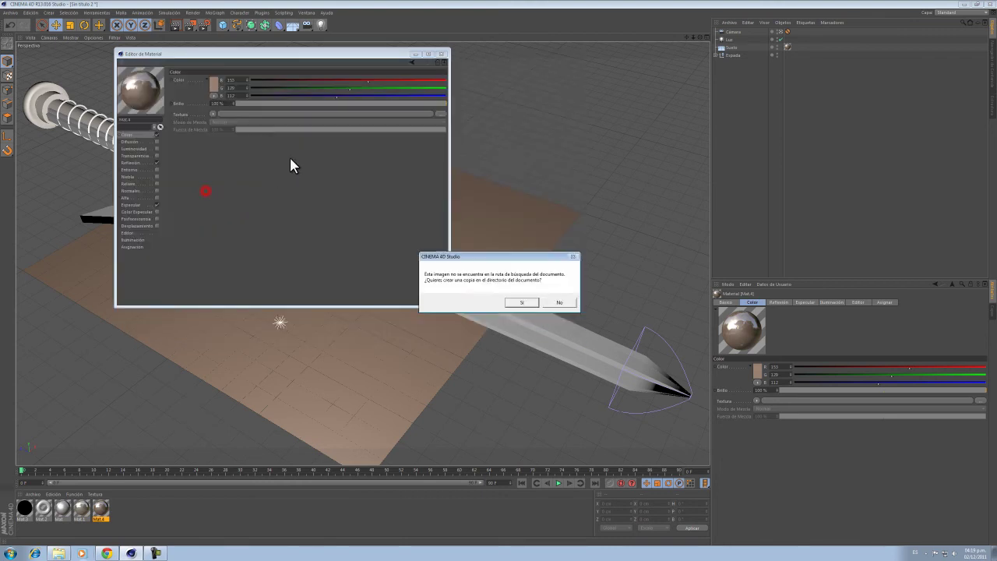
click(525, 303)
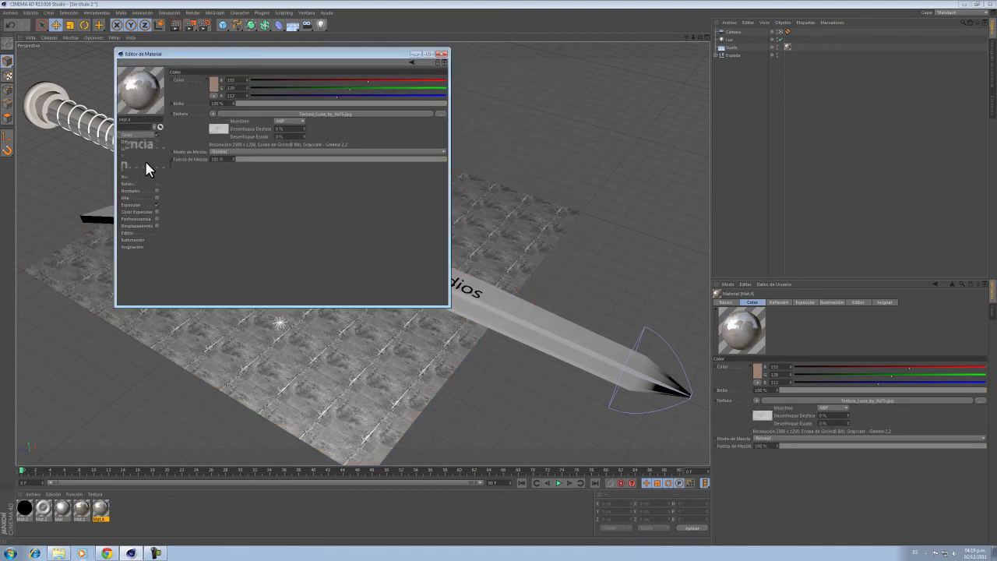
click(145, 162)
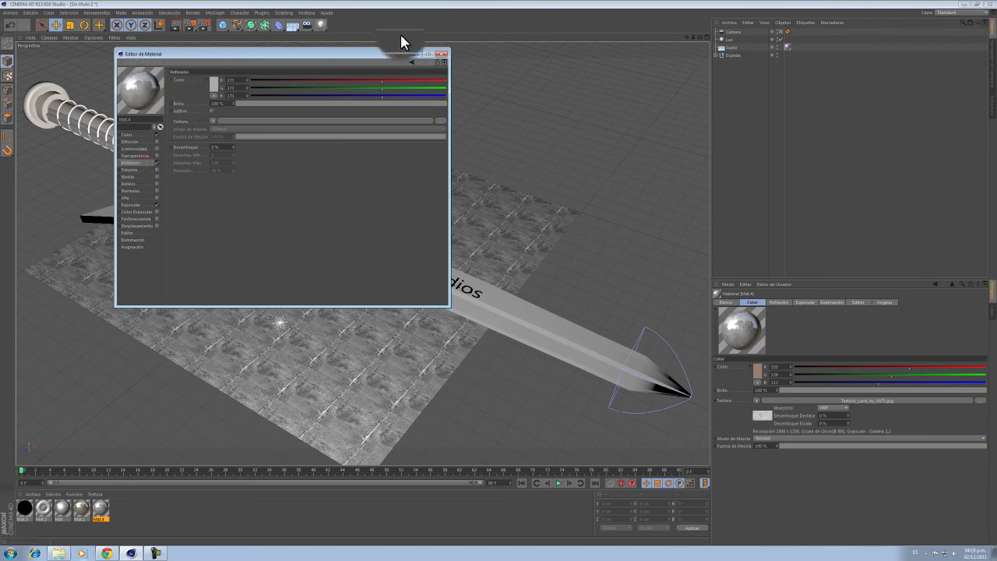
click(443, 58)
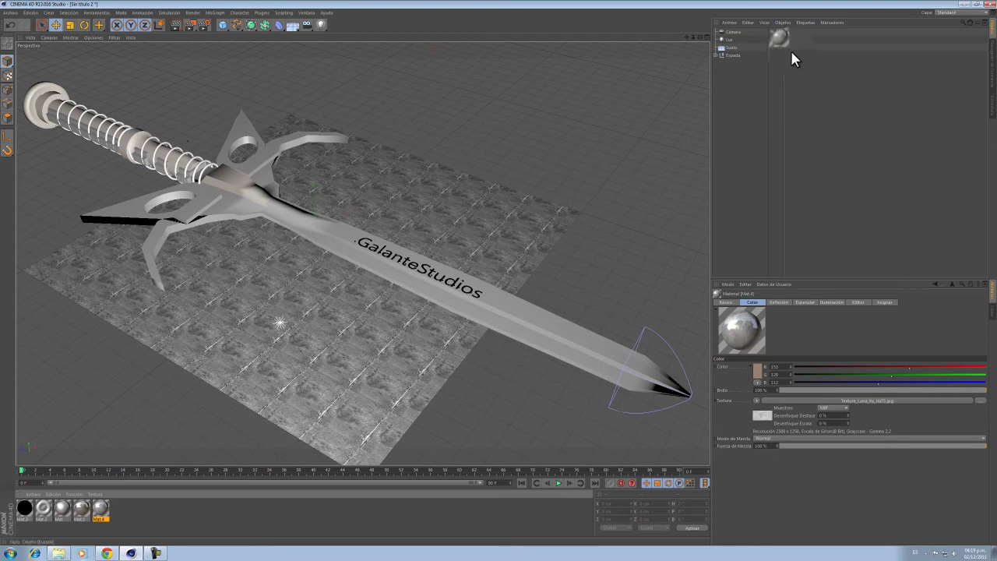
Step: Try a different projection type on the floor's texture tag
drag(791, 53, 789, 48)
click(776, 333)
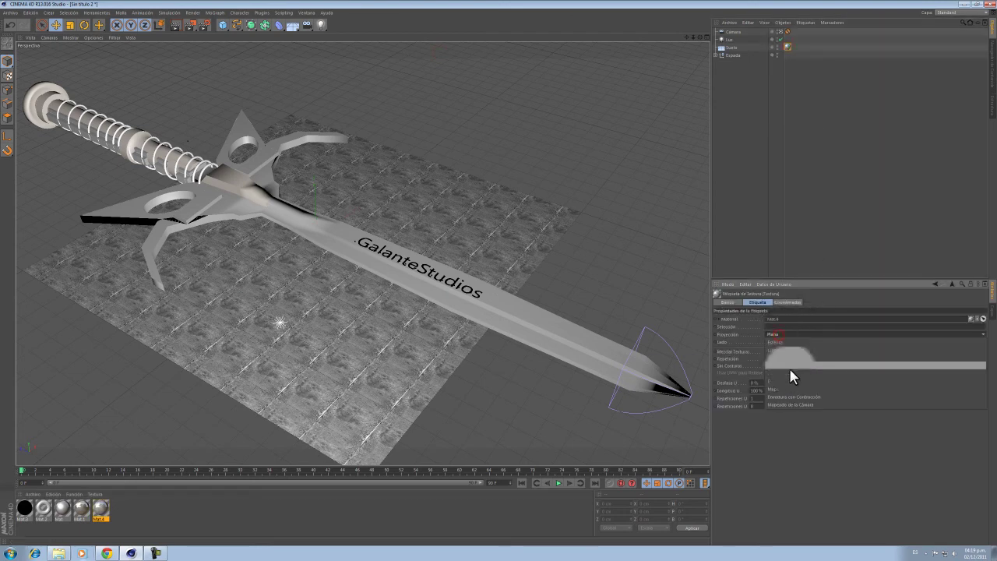
click(788, 364)
click(762, 173)
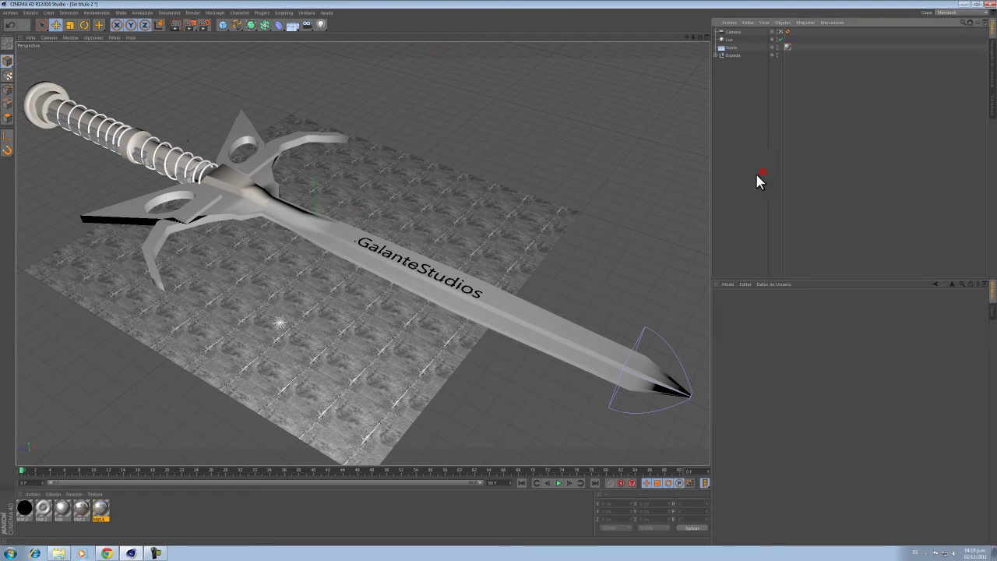
Step: Render the camera view in the picture viewer to check the moon-textured floor, and close the viewer
click(190, 25)
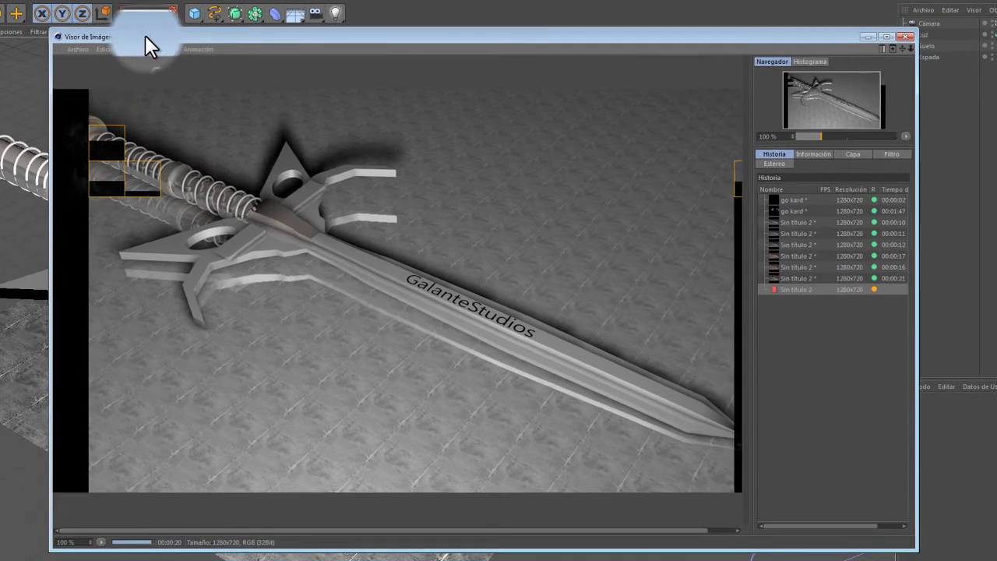
drag(189, 41, 199, 47)
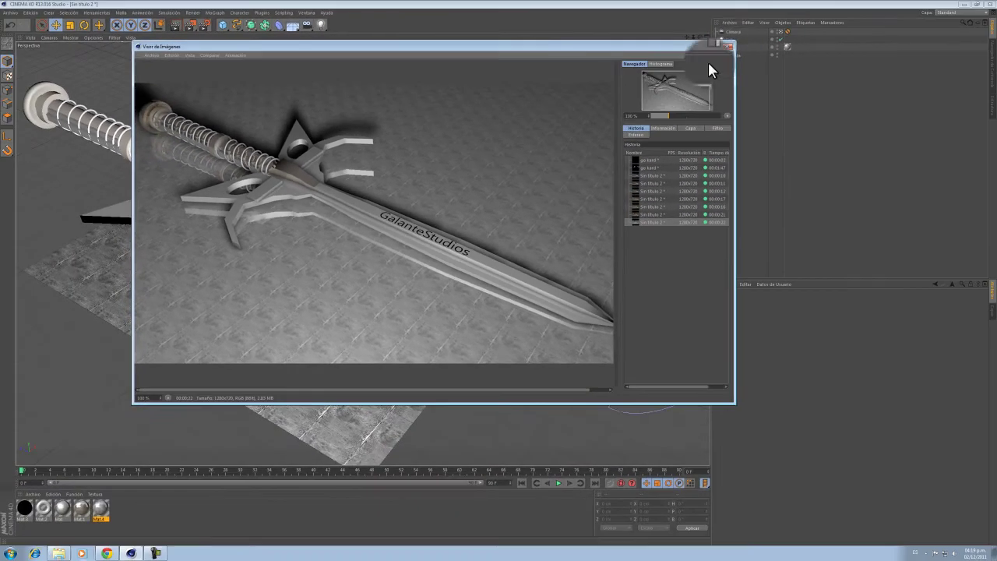
click(921, 45)
Step: Set the floor texture tag's projection to UVW mapping and enable its seamless option
click(788, 47)
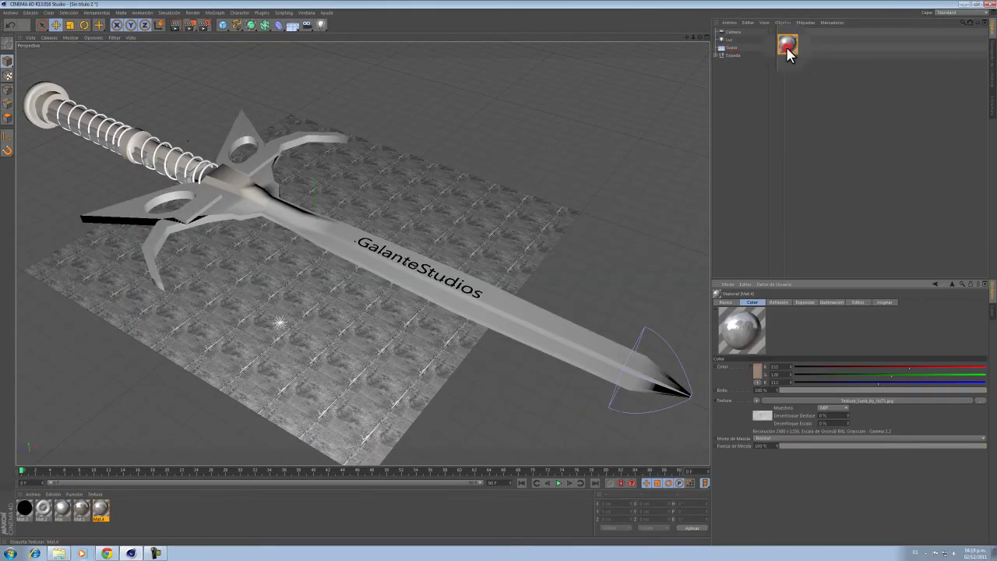
click(787, 47)
click(775, 337)
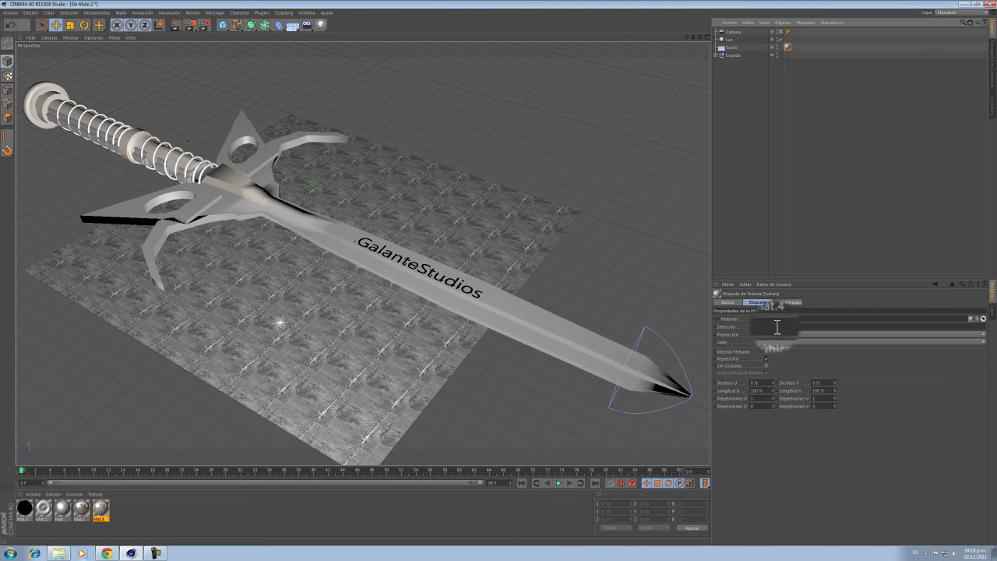
click(812, 400)
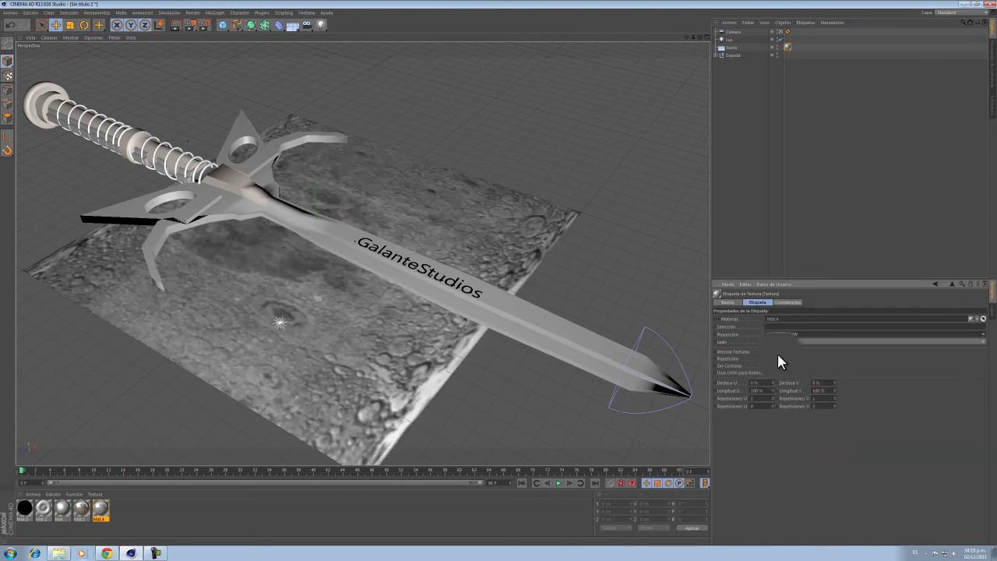
click(763, 367)
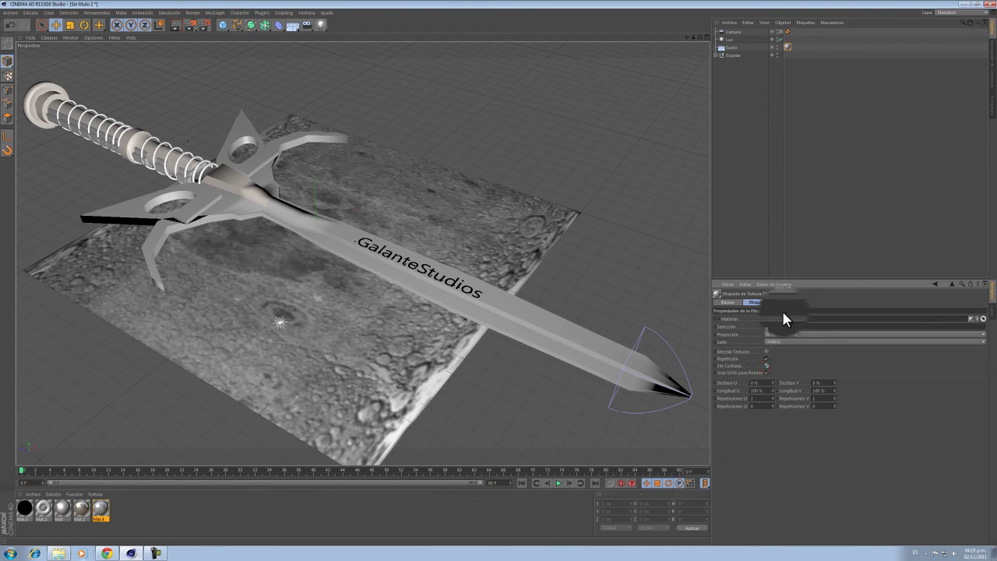
Step: Select the floor and copy the moon texture channel from Mat.4's colour settings
click(722, 49)
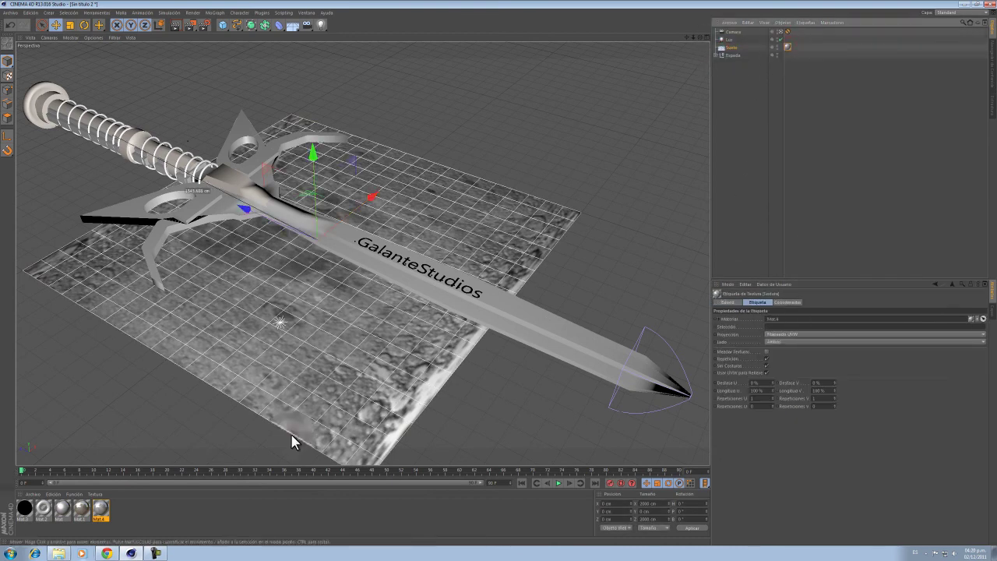
double_click(103, 506)
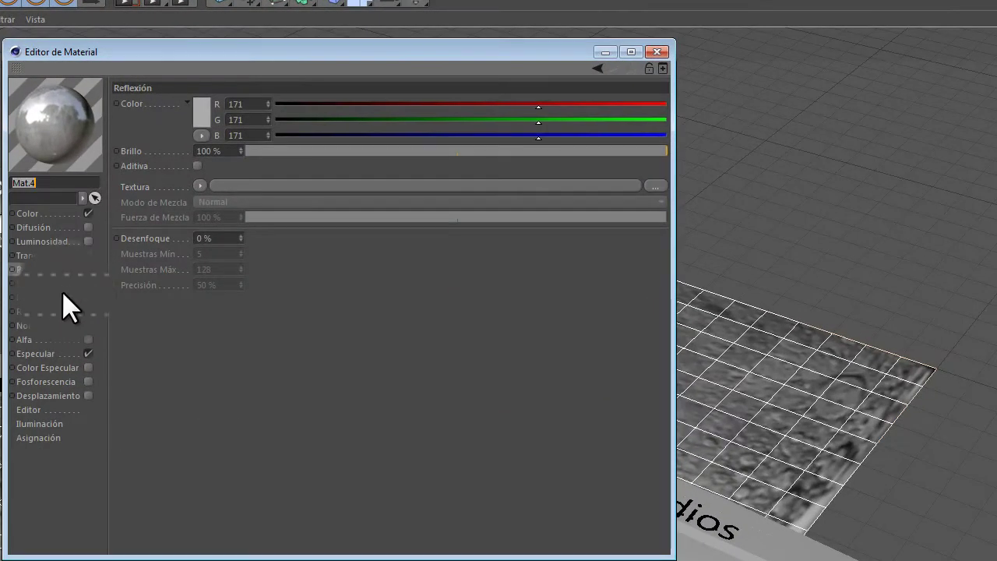
click(50, 212)
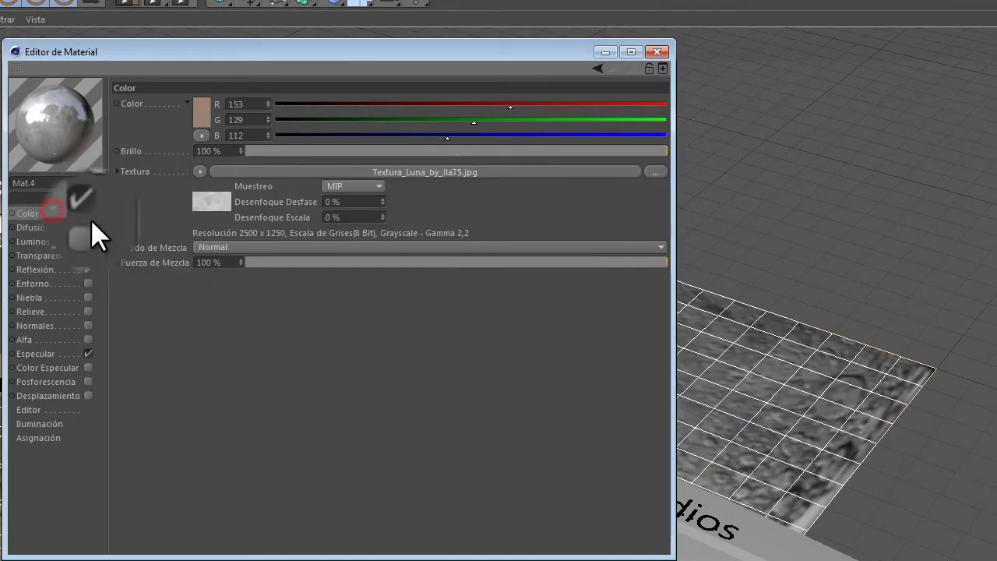
click(201, 171)
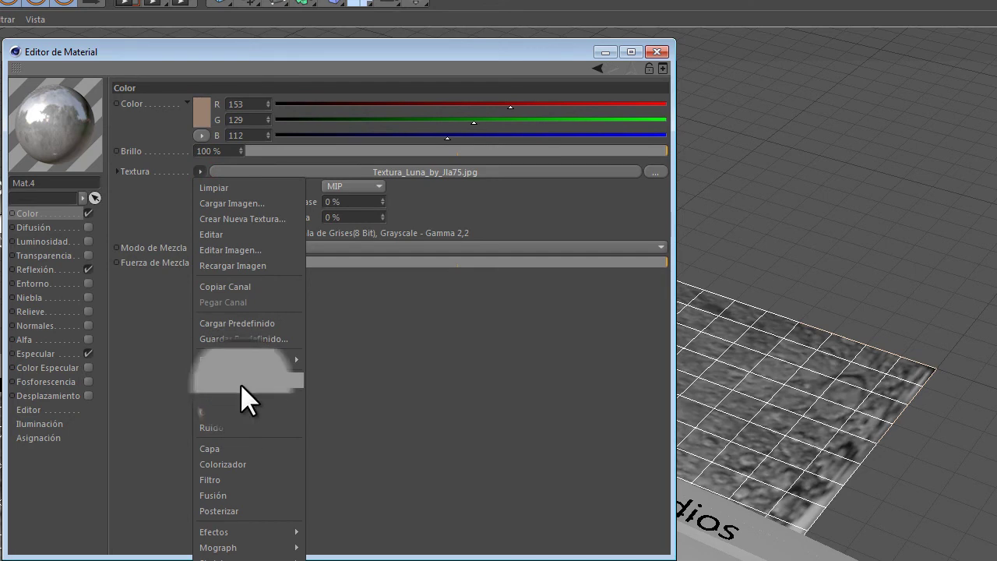
click(243, 290)
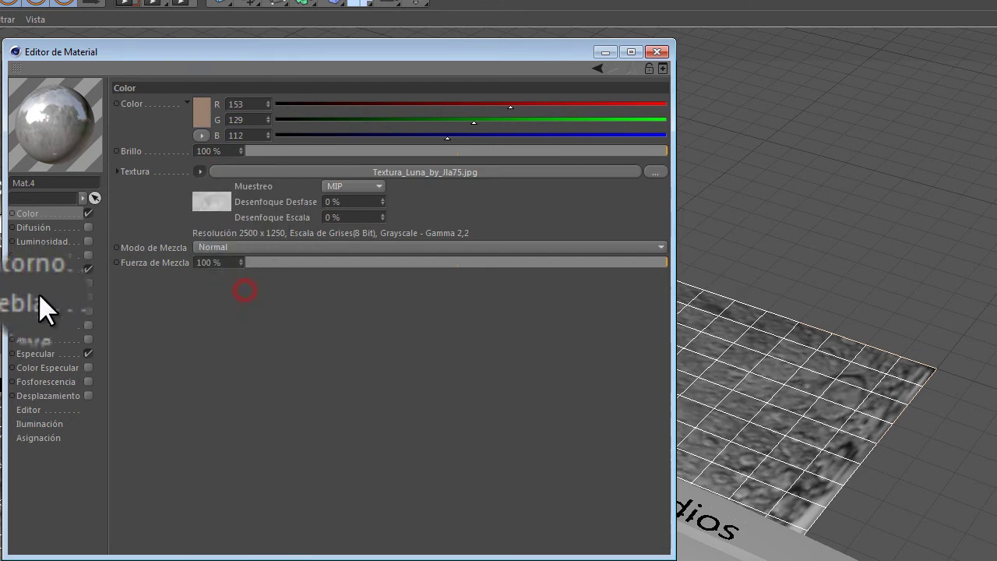
Step: Enable Mat.4's Relieve (bump) channel and paste the copied moon texture into it
click(48, 309)
click(88, 312)
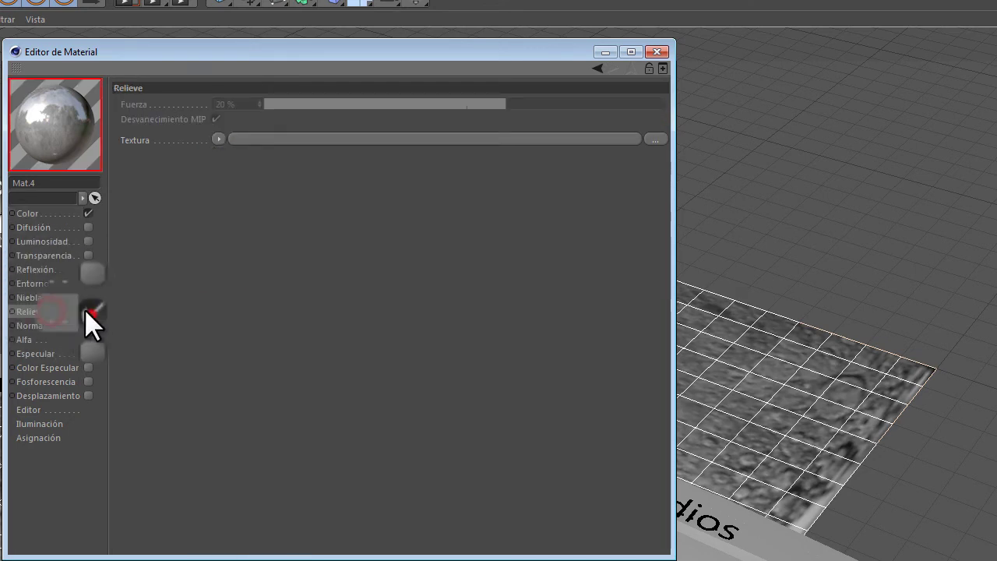
click(218, 140)
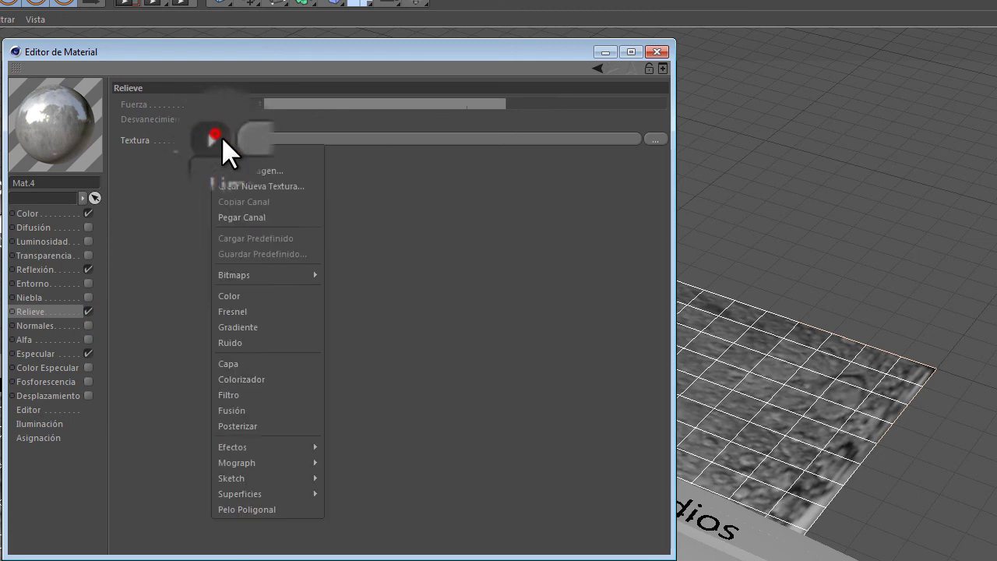
click(247, 248)
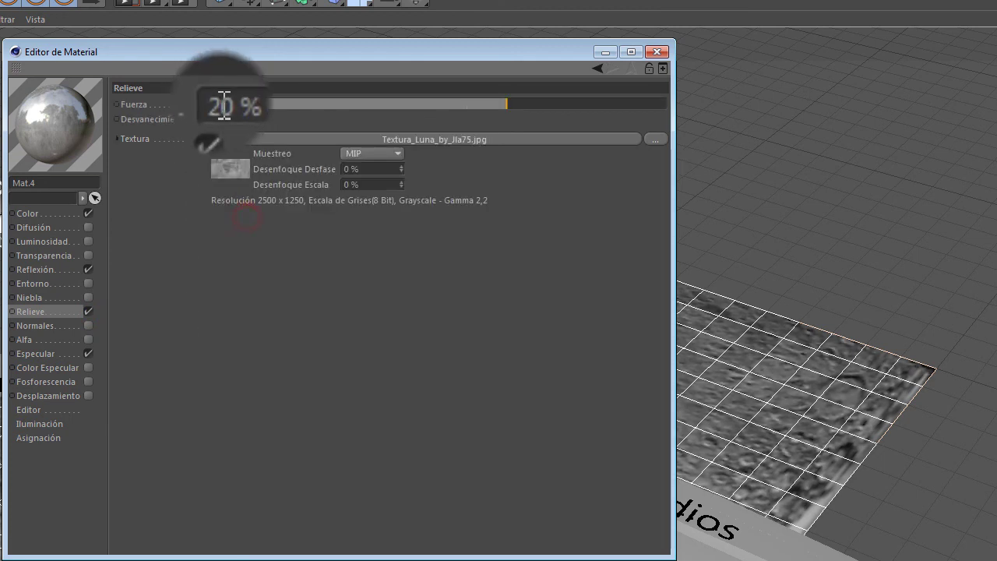
Step: Set the strength of Mat.4's bump channel to 200 %
click(222, 103)
text(0)
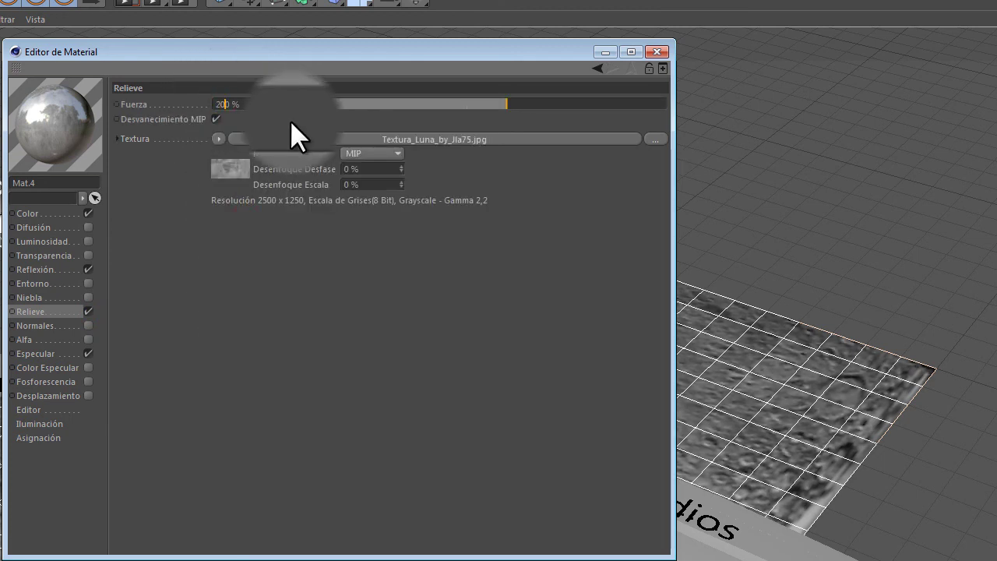
key(Return)
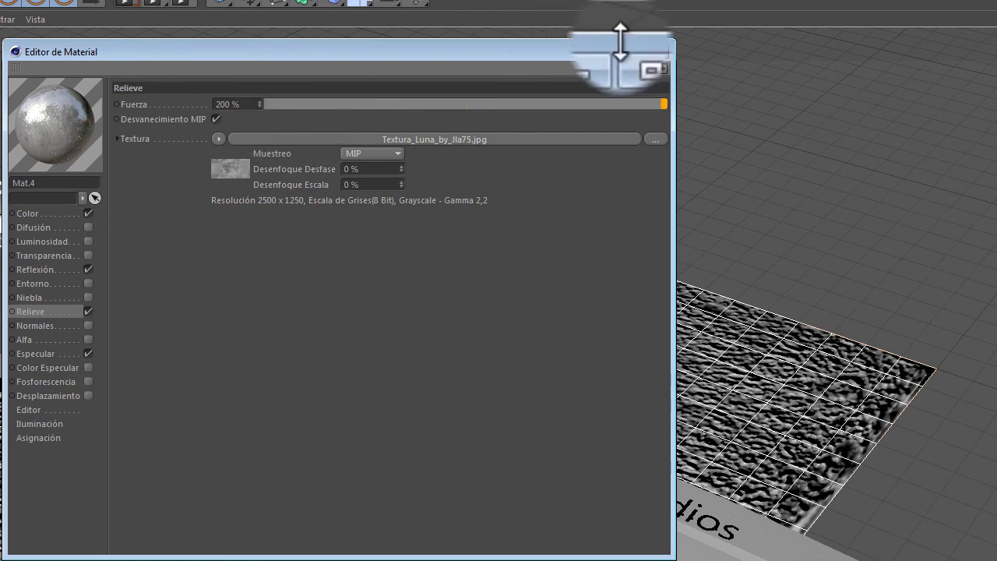
Step: Wrap the moon texture in Mat.4's colour channel in a Filtro (filter) shader
click(657, 52)
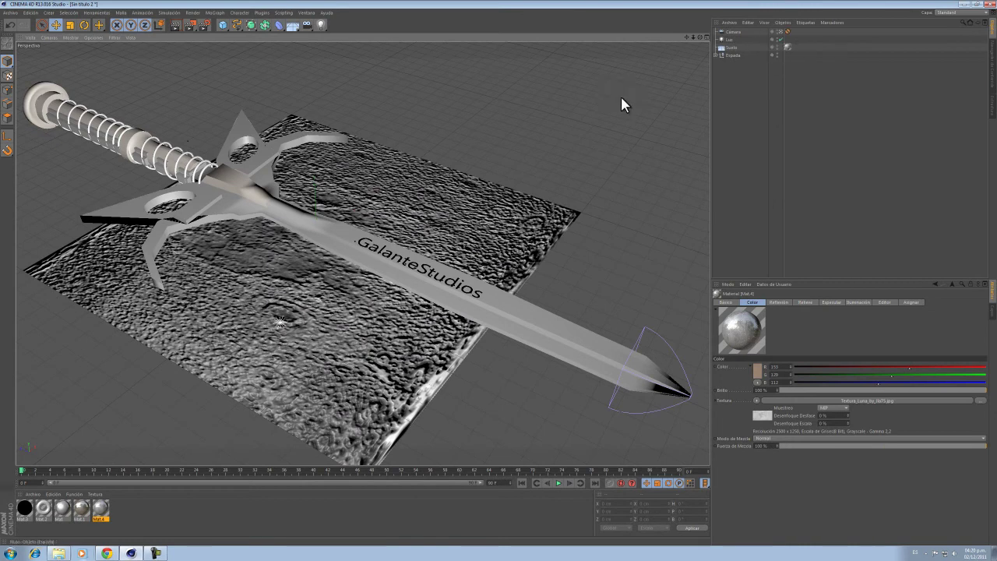
double_click(108, 510)
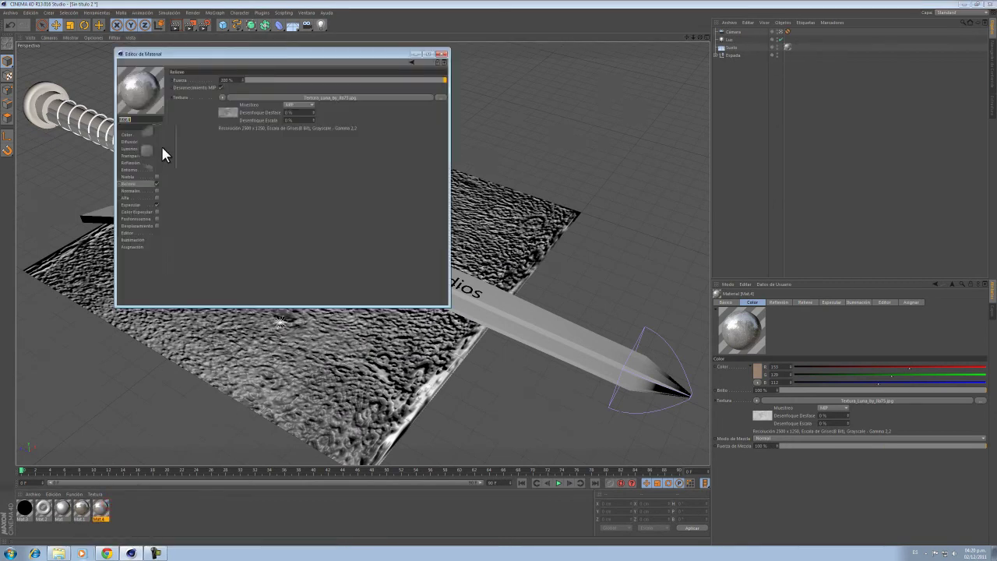
click(138, 135)
click(213, 114)
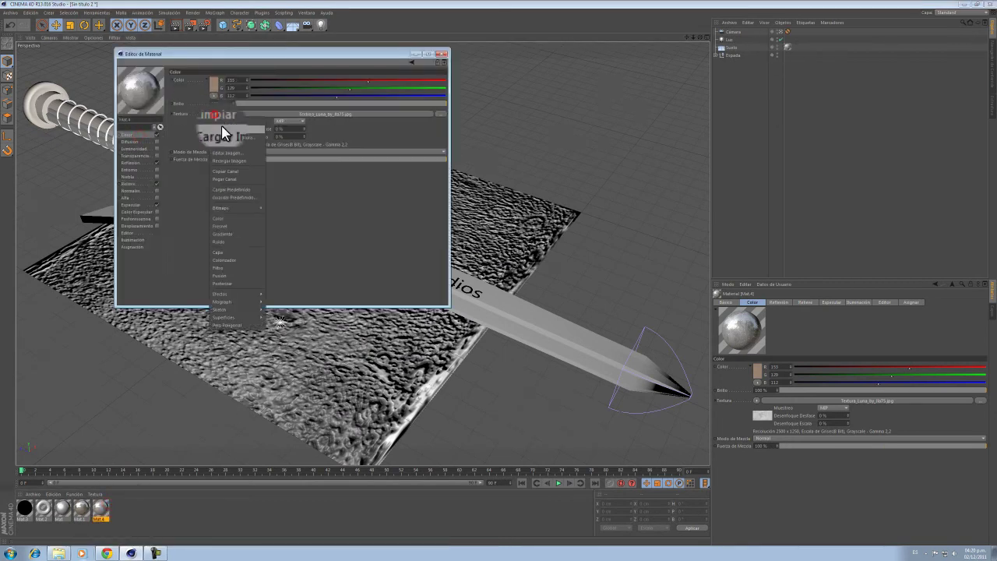
click(232, 265)
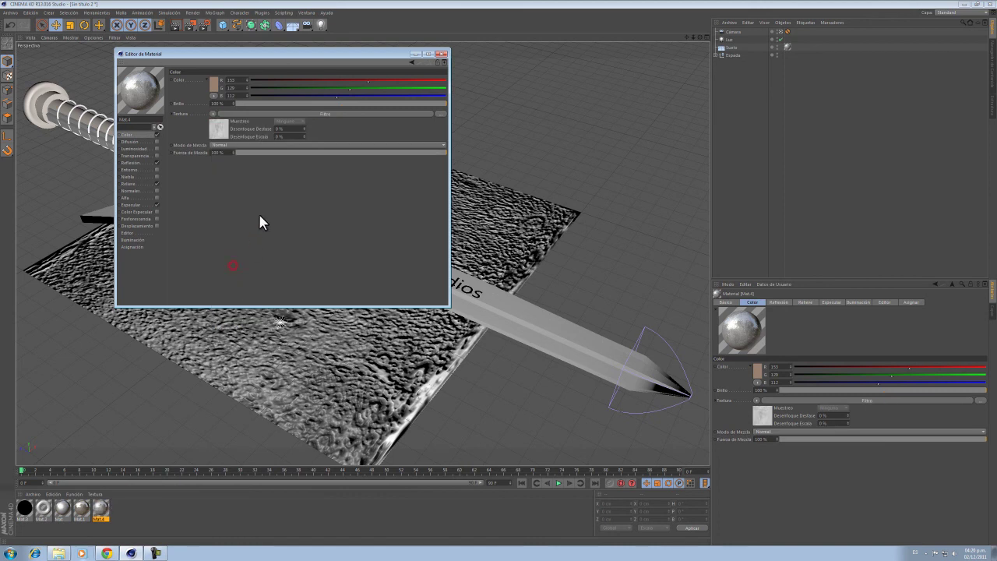
Step: Set the colour filter to hue 91°, saturation -38 %, lightness -43 %, brightness -36 %, contrast -46 % and gamma 2.83
click(218, 133)
drag(255, 218, 270, 218)
drag(255, 172, 313, 182)
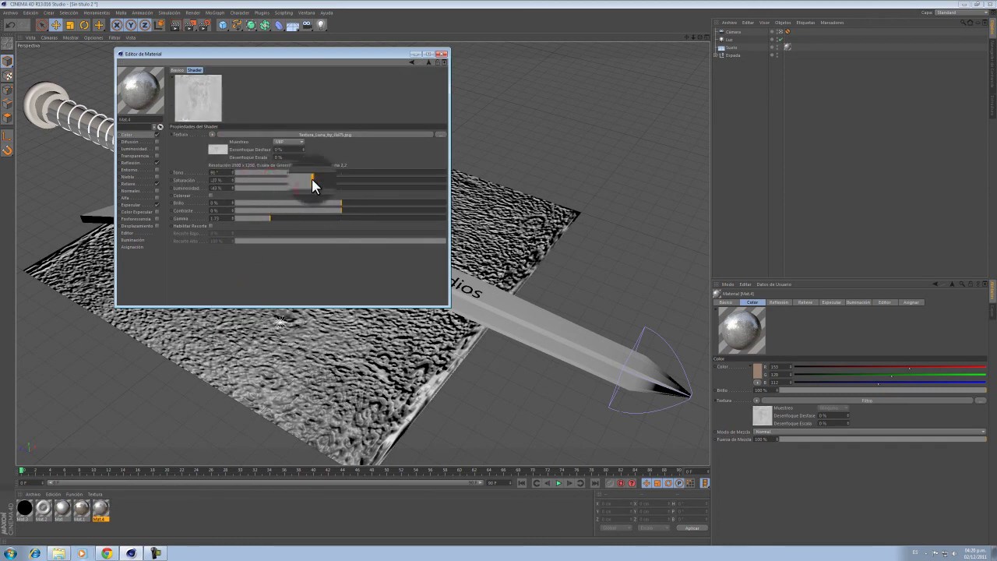
click(306, 211)
mouse_move(298, 218)
mouse_down()
mouse_move(338, 216)
mouse_move(306, 209)
mouse_up()
click(337, 216)
click(294, 211)
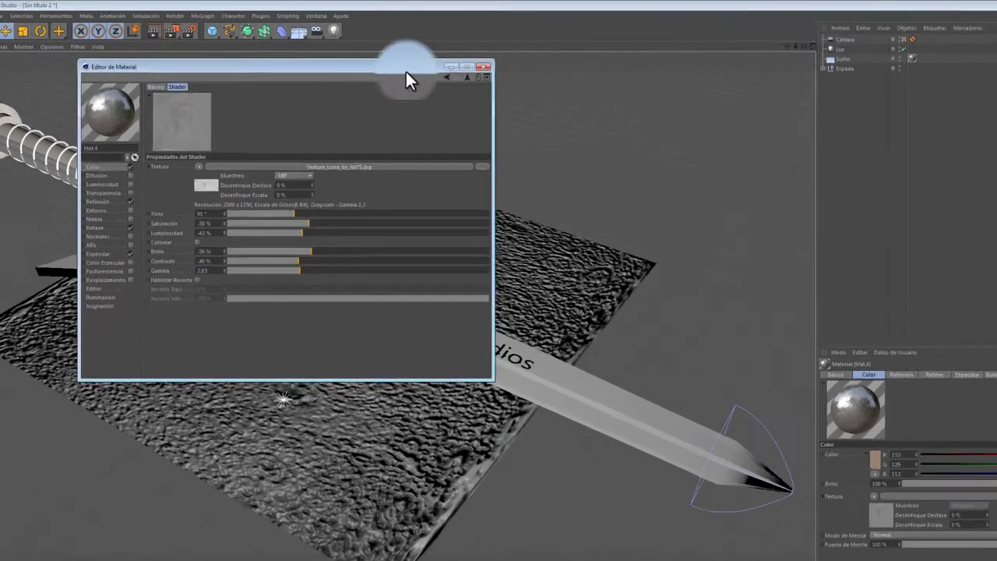
click(501, 76)
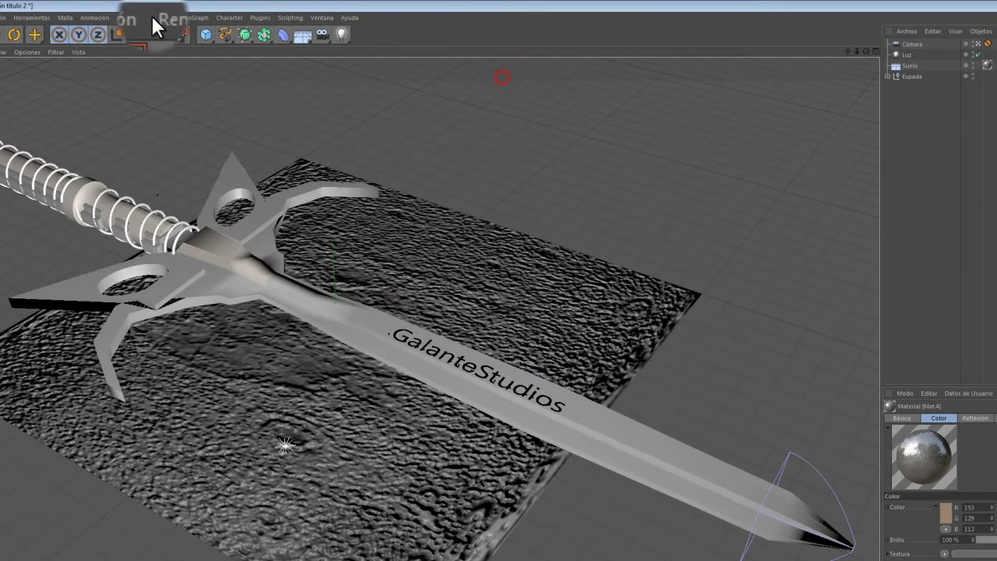
Step: Render the camera view to check the filtered floor texture, then stop the render and close its viewer
click(160, 34)
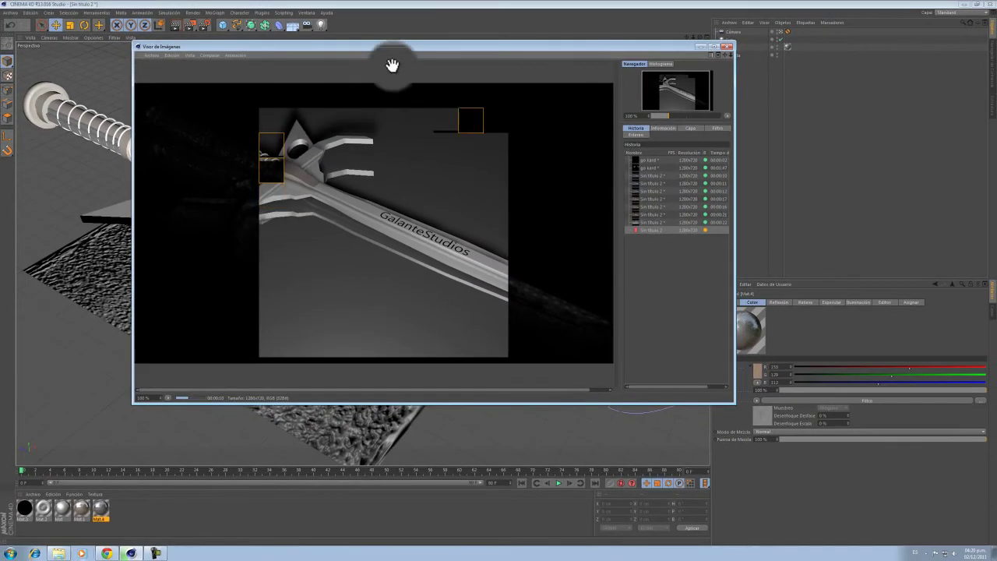
drag(405, 46, 439, 36)
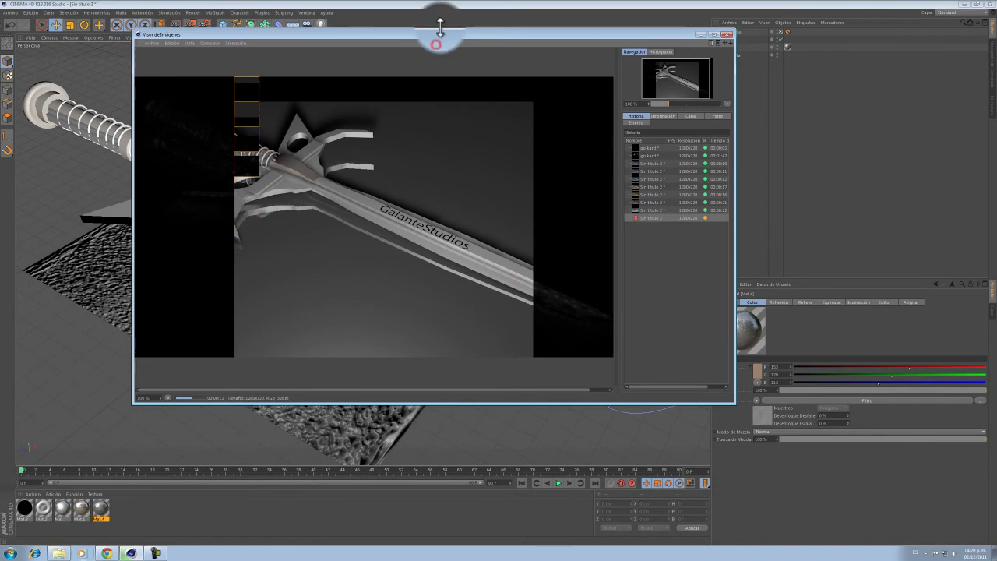
click(723, 25)
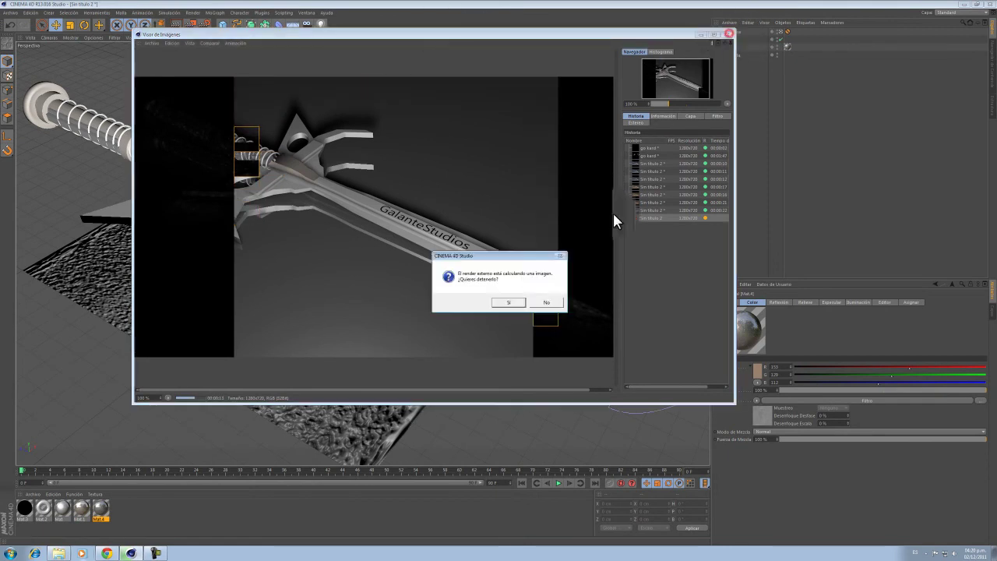
click(511, 303)
Step: Retune Mat.4's colour filter to hue 109°, saturation -51 %, lightness -22 %, brightness -46 %, contrast -30 % and gamma 3.58
double_click(100, 508)
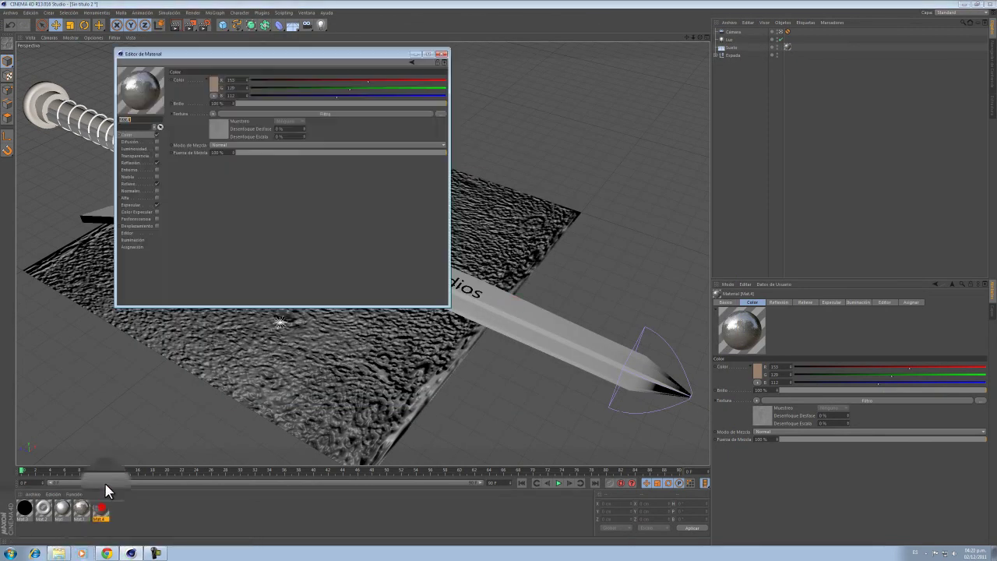
click(218, 130)
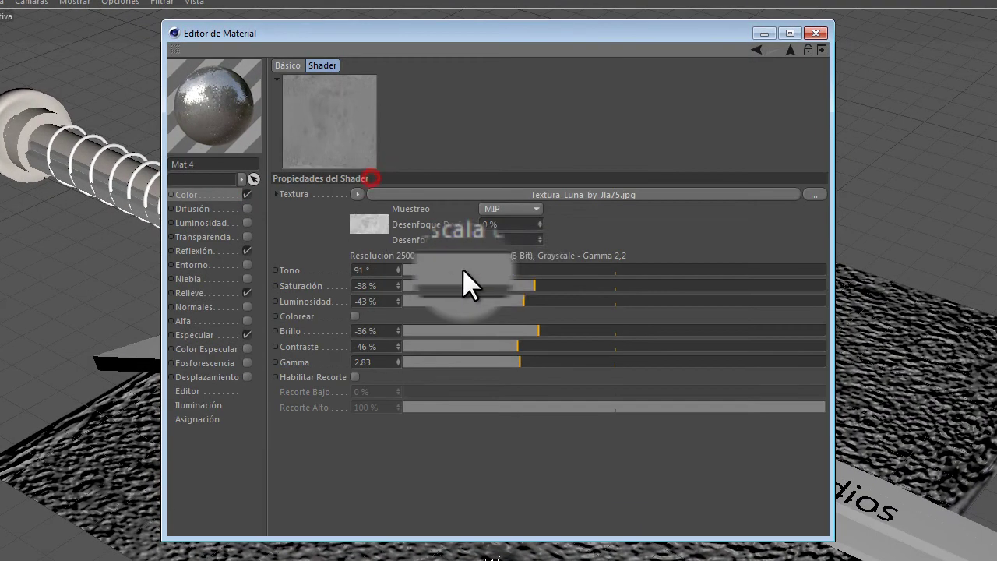
drag(523, 271, 565, 283)
click(546, 319)
drag(554, 300, 507, 283)
click(532, 267)
click(551, 342)
drag(550, 328, 552, 360)
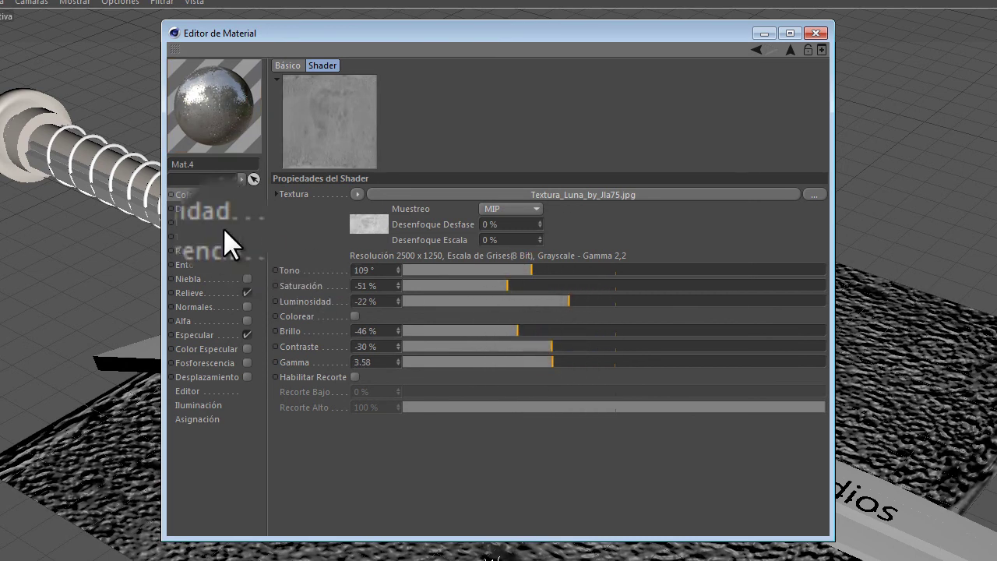
Step: Add a Fresnel texture to Mat.4's reflection channel and adjust the channel's brightness, blend mode and blend strength
click(225, 254)
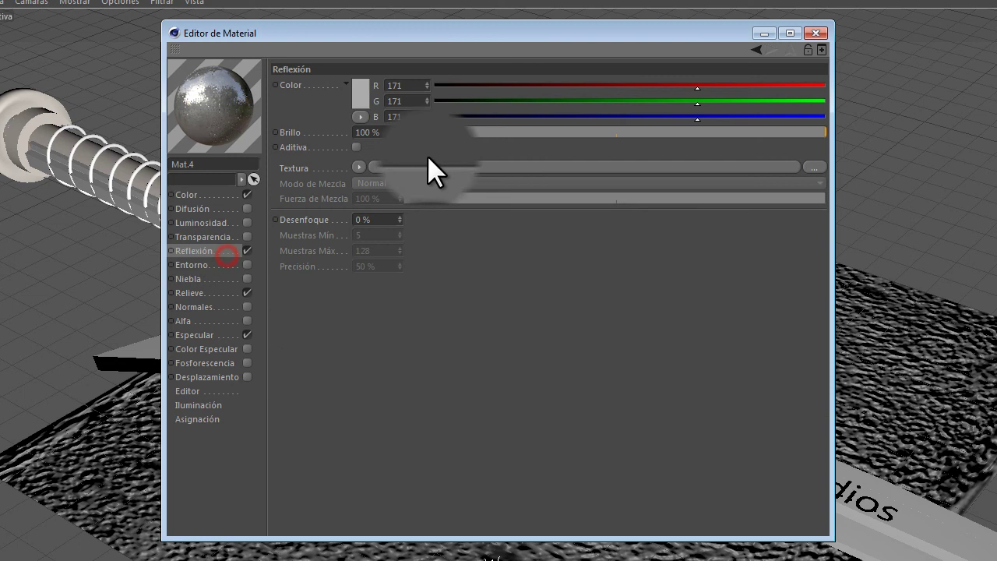
click(359, 166)
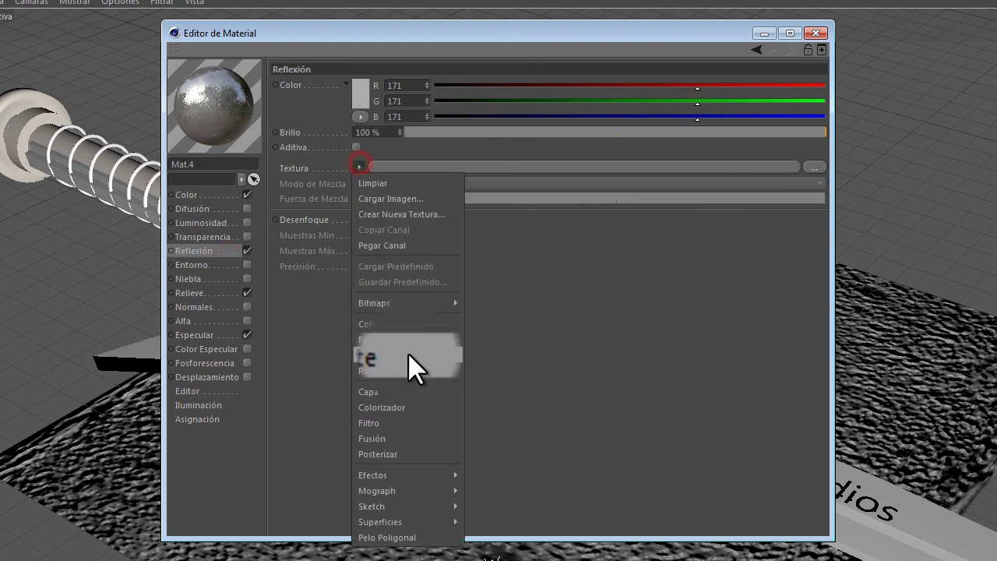
click(412, 336)
click(540, 131)
drag(540, 131, 582, 135)
click(371, 226)
click(389, 263)
drag(523, 245, 581, 245)
click(560, 60)
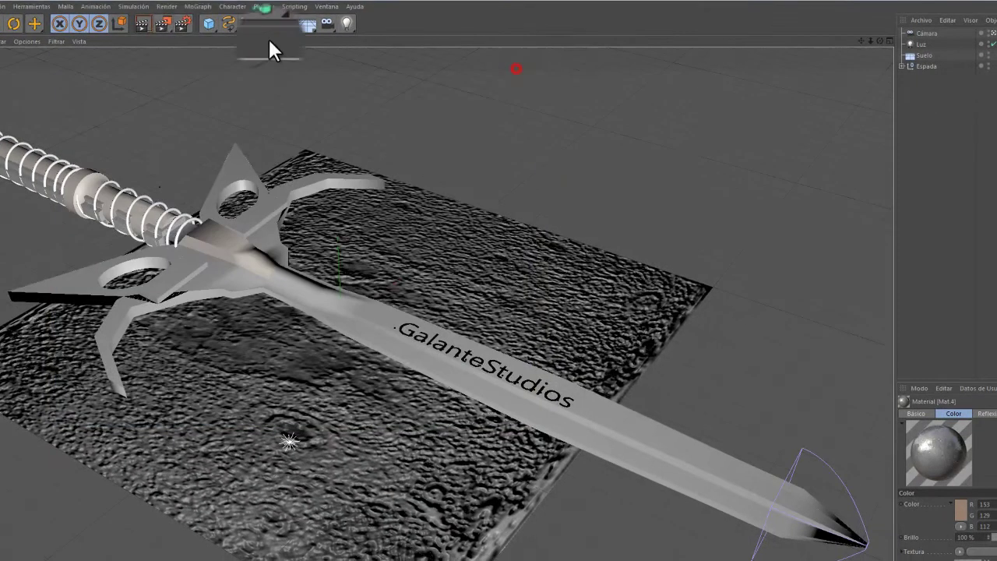
Step: Test-render the scene with the Fresnel floor reflection, then stop the render and close its viewer
click(165, 22)
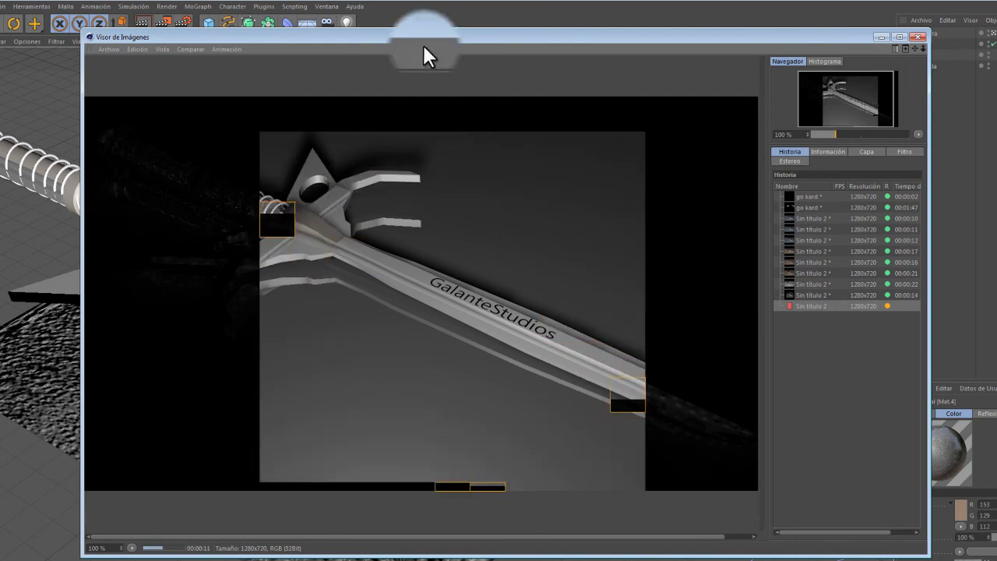
click(919, 37)
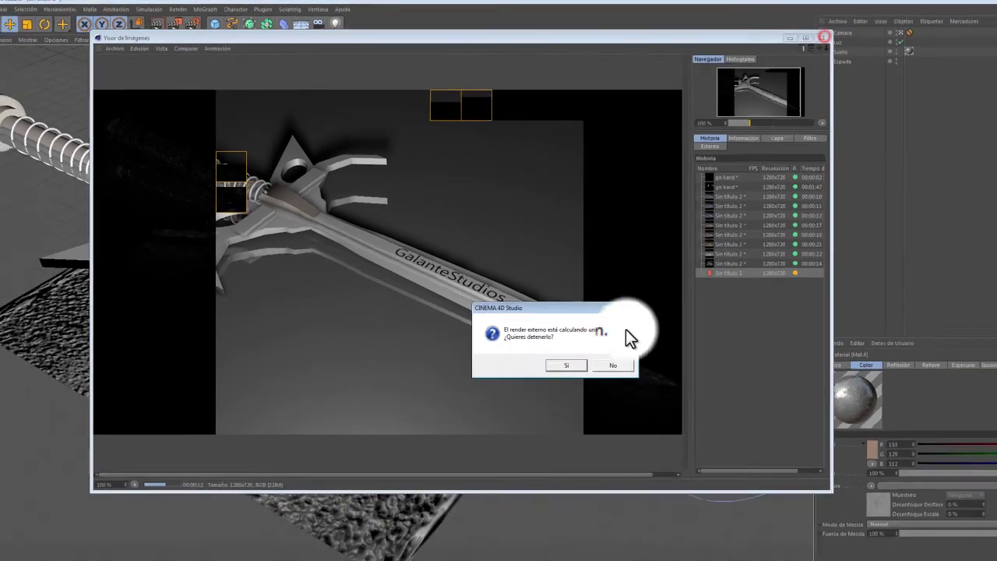
click(578, 378)
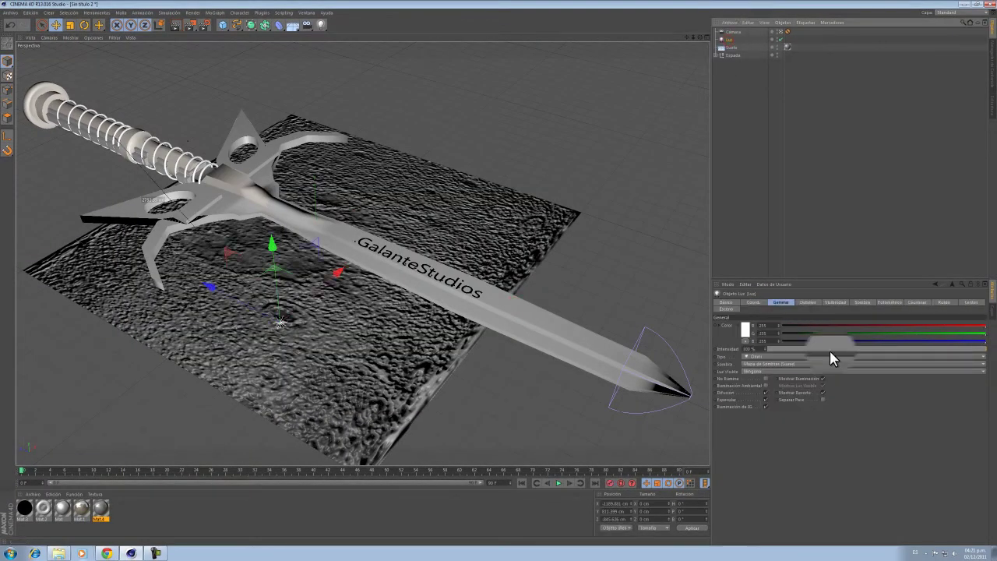
Step: Lower the scene light's intensity to about 80 % and change its colour to a golden yellow
click(942, 349)
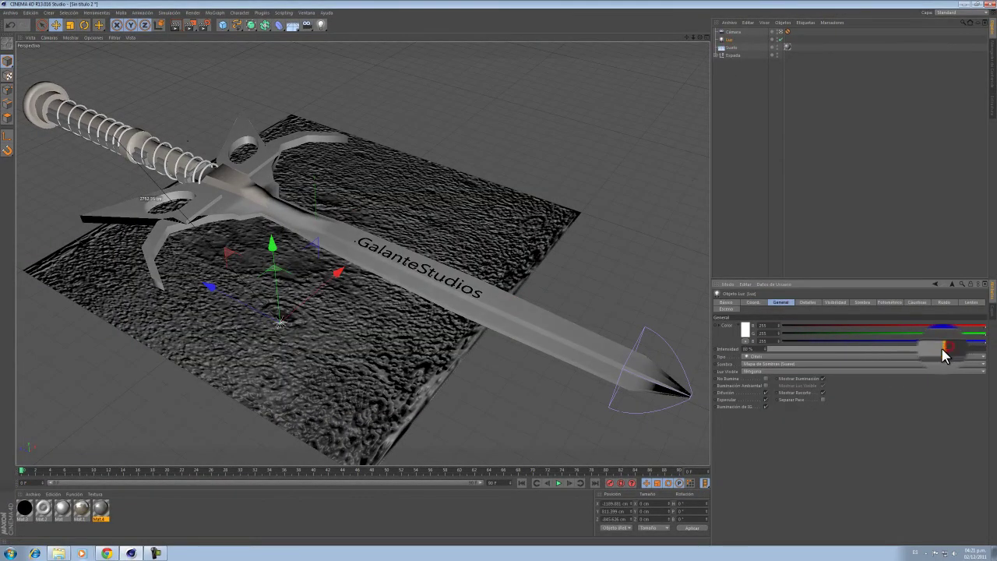
click(744, 333)
drag(736, 300, 735, 307)
click(725, 308)
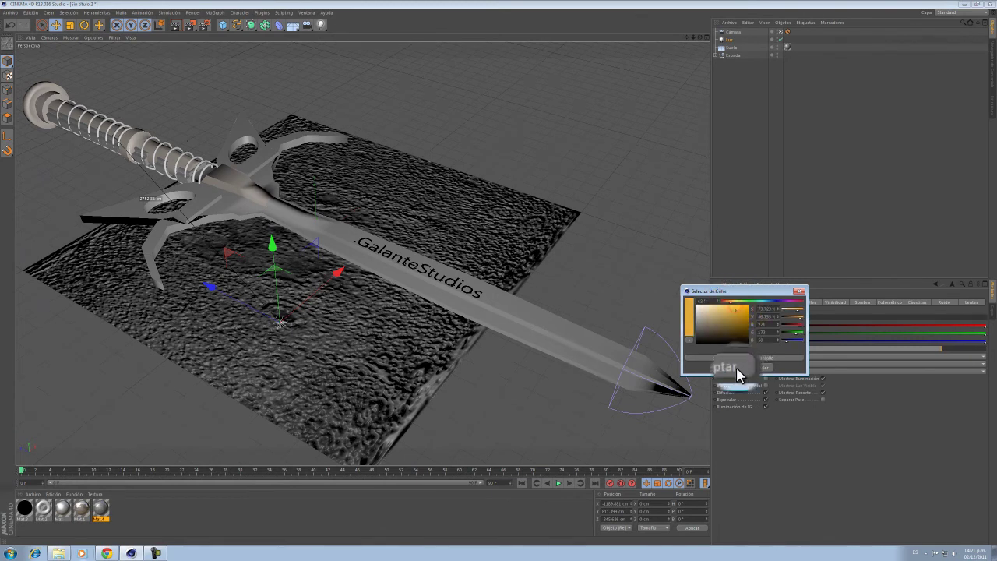
click(739, 371)
click(781, 230)
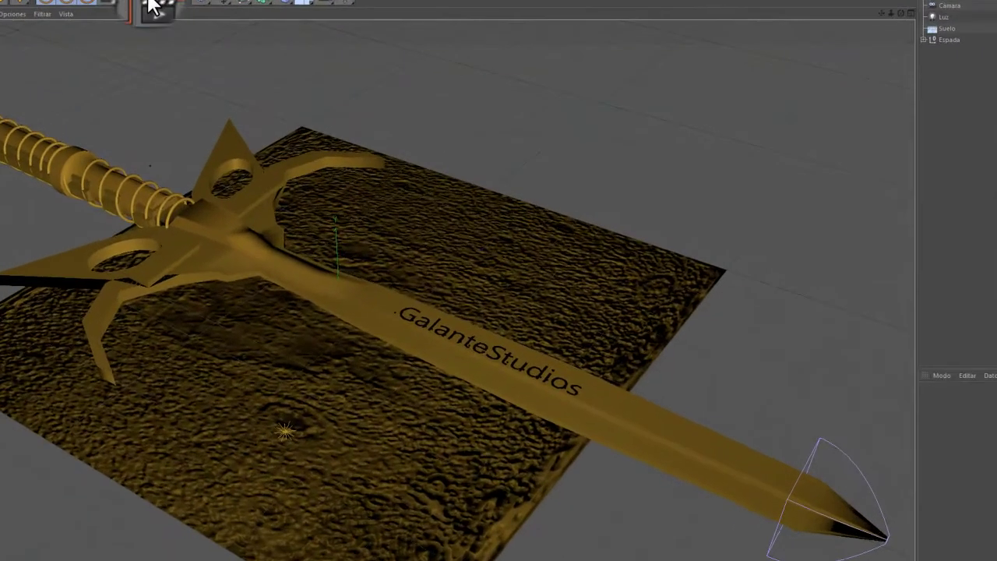
Step: Test-render the sword under the golden light, then close the render viewer
click(189, 27)
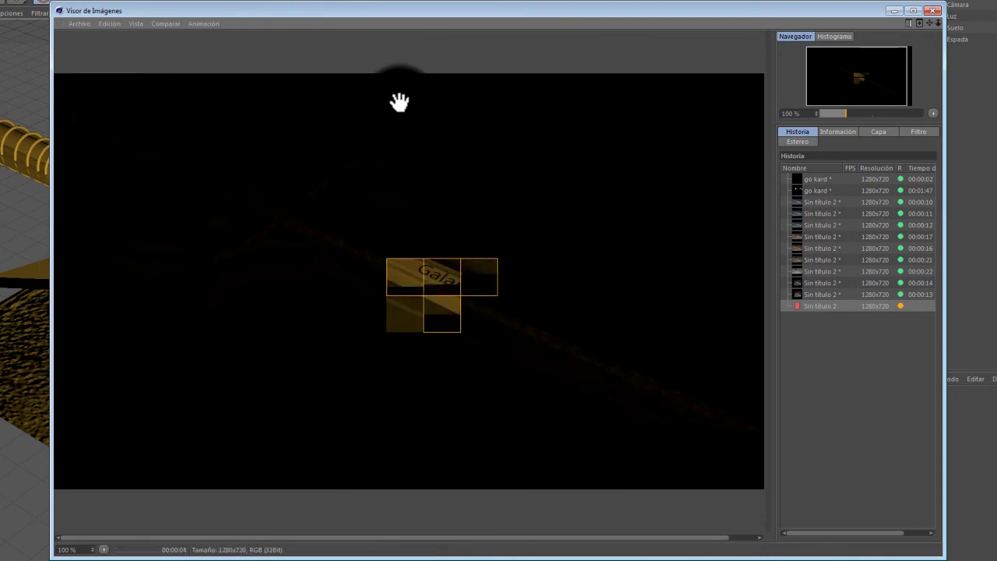
click(933, 10)
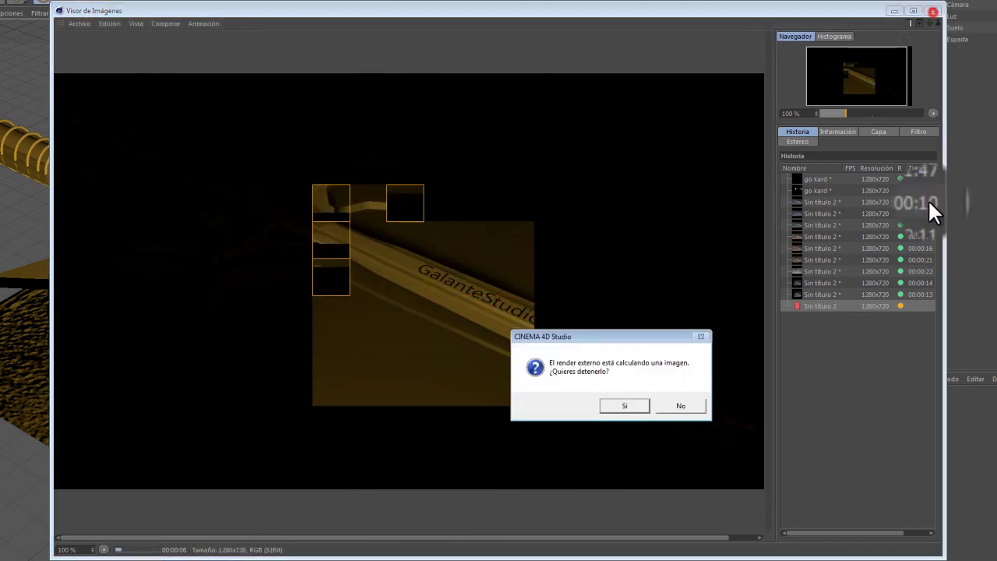
click(673, 407)
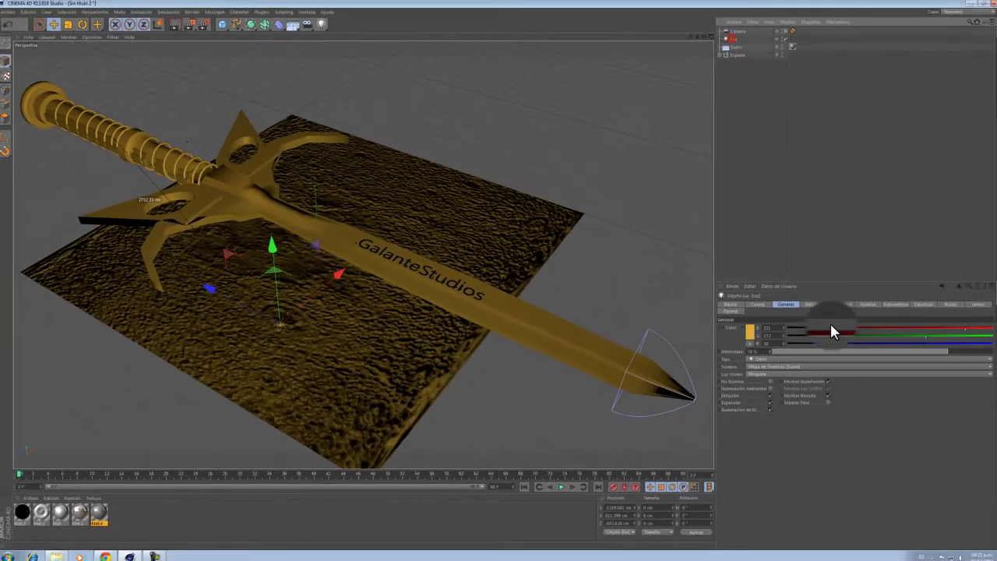
Step: Set the scene light's colour to white and its intensity to about 71 %
click(747, 331)
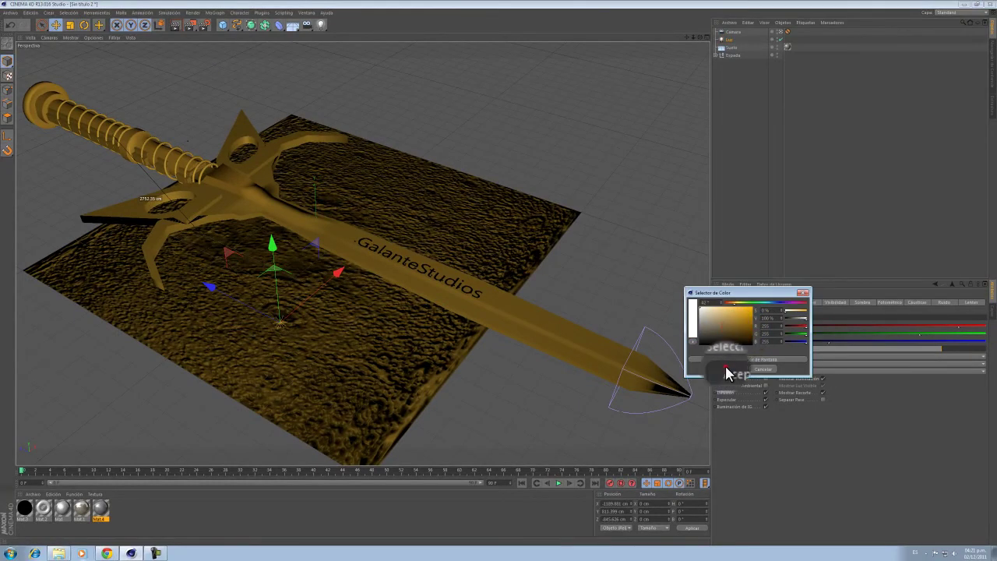
click(726, 370)
drag(941, 349, 913, 351)
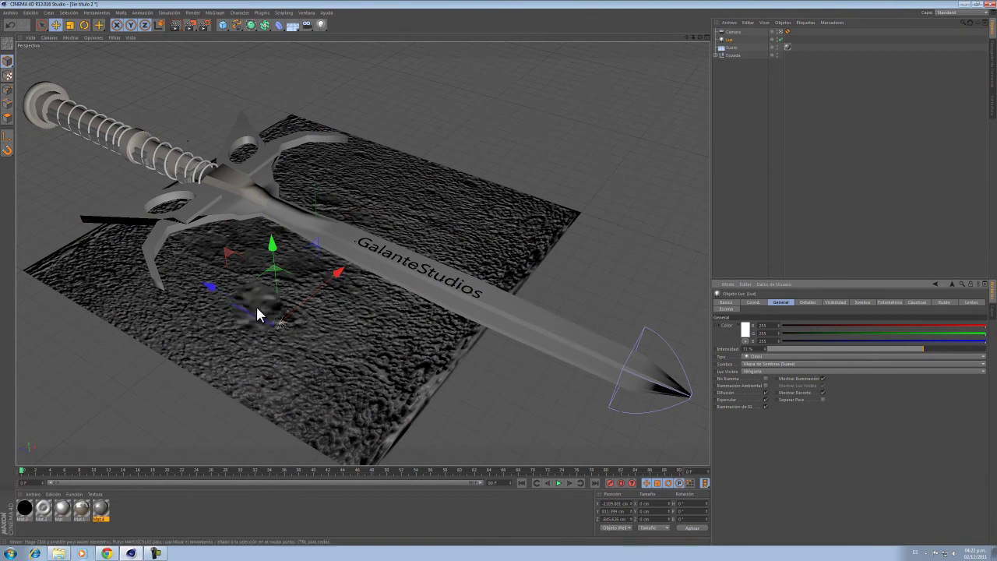
Step: Duplicate the light and move the copy to X -117.662 cm and Z 292.277 cm, on the far side of the sword
drag(295, 316, 493, 141)
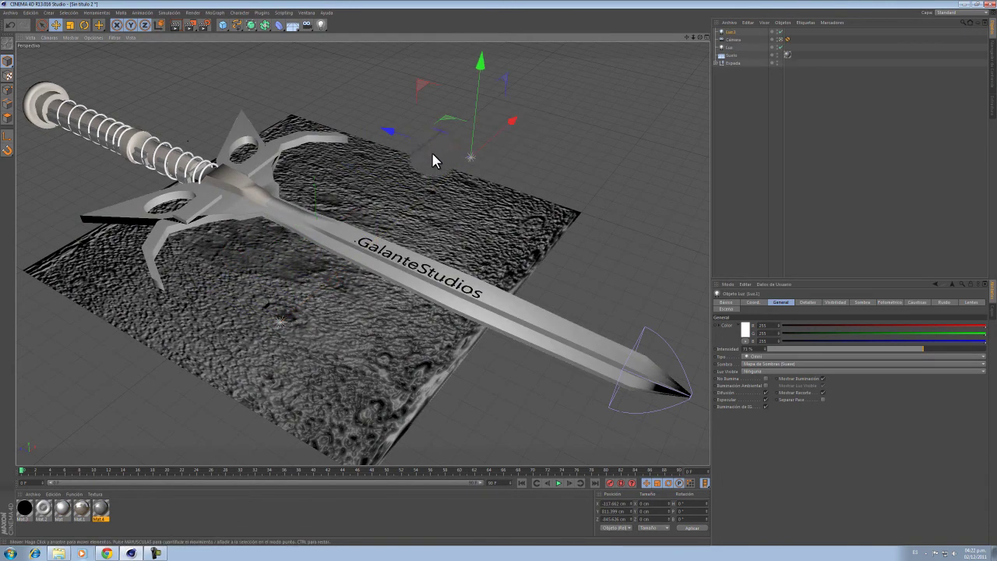
drag(389, 131, 205, 114)
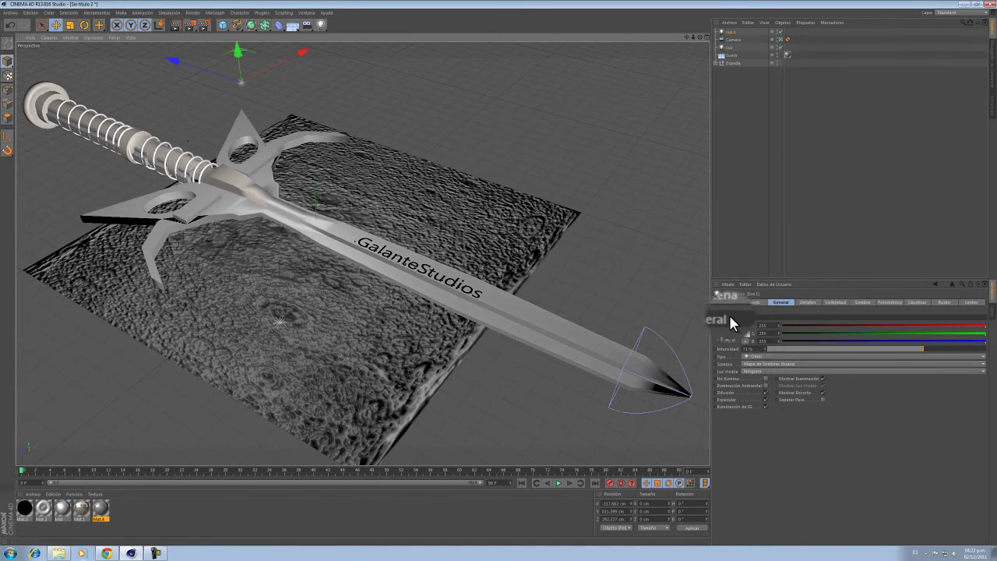
Step: Review the duplicated light's visibility, shadow, photometric, caustics and noise settings
click(833, 302)
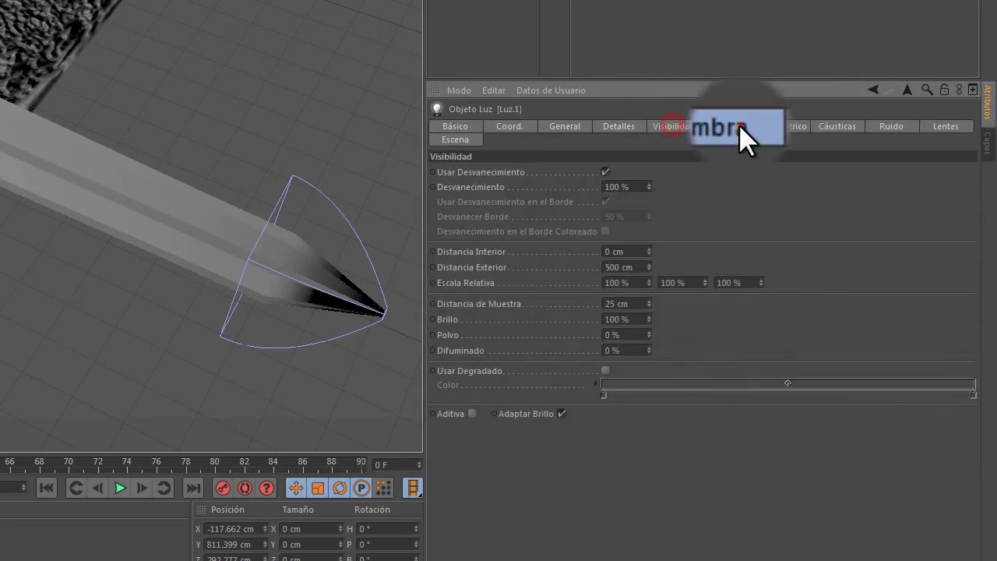
click(731, 126)
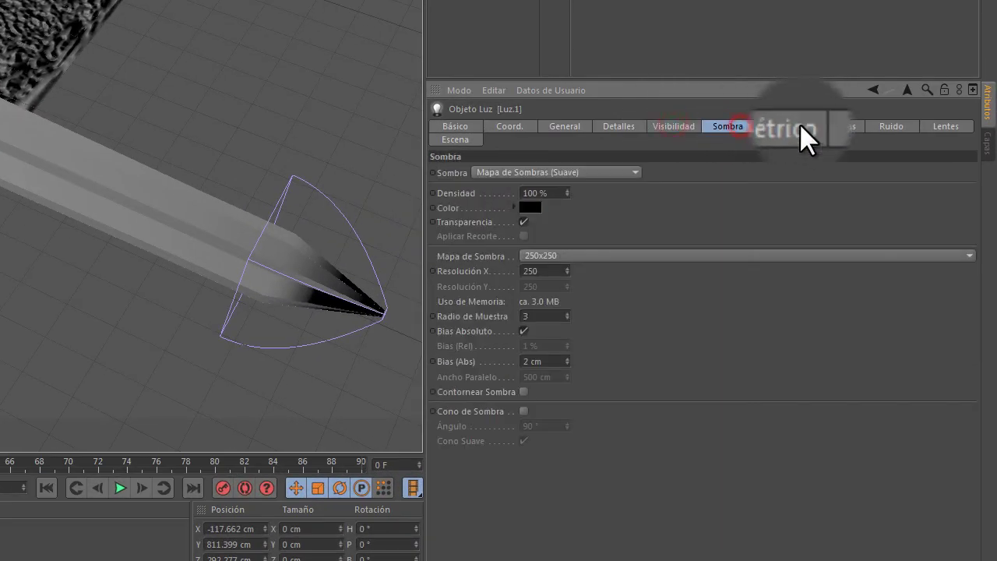
click(801, 127)
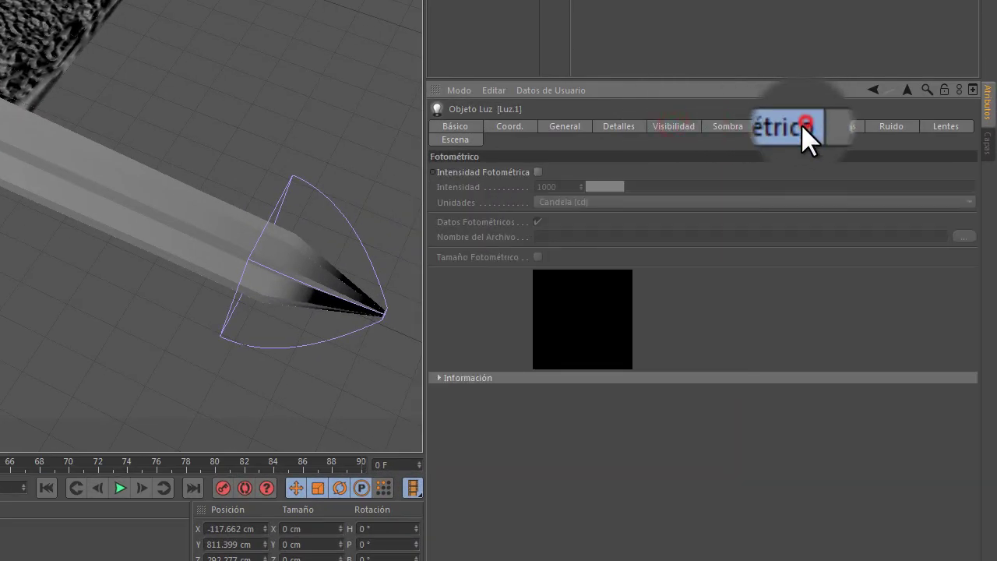
click(537, 171)
click(538, 171)
click(849, 126)
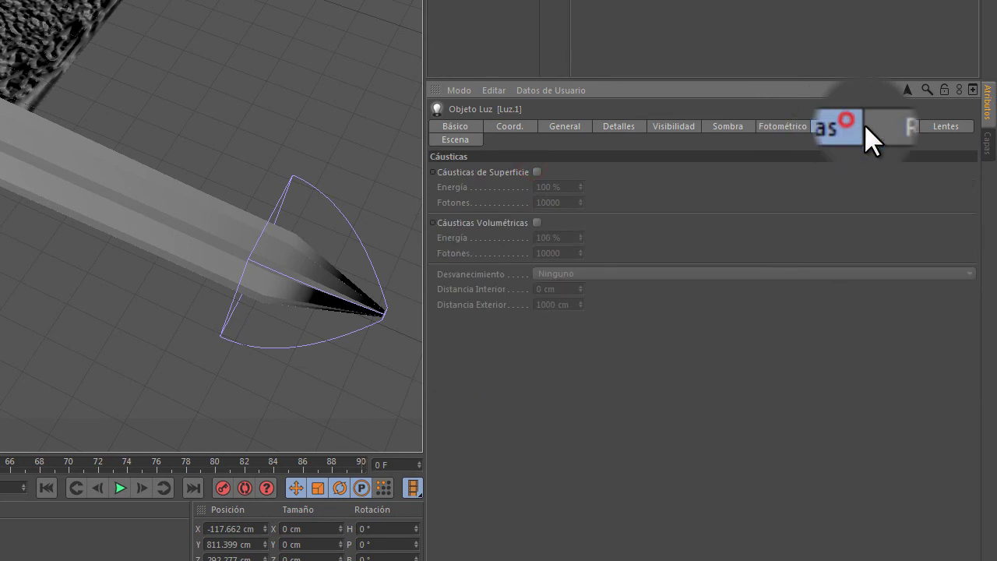
click(880, 126)
Step: Choose a Fosforescencia (glow) preset in the duplicated light's lens effects
click(950, 126)
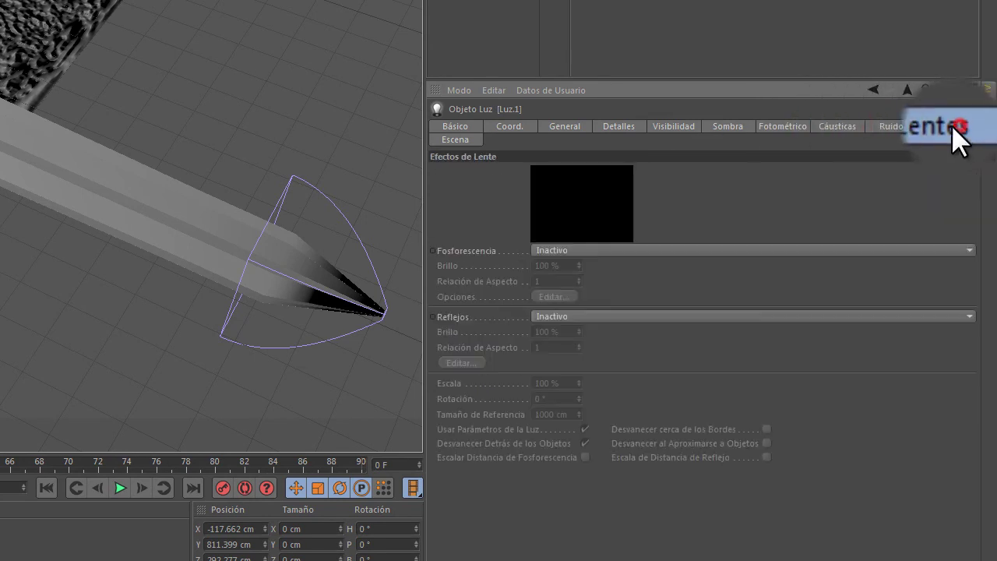
click(604, 251)
click(590, 200)
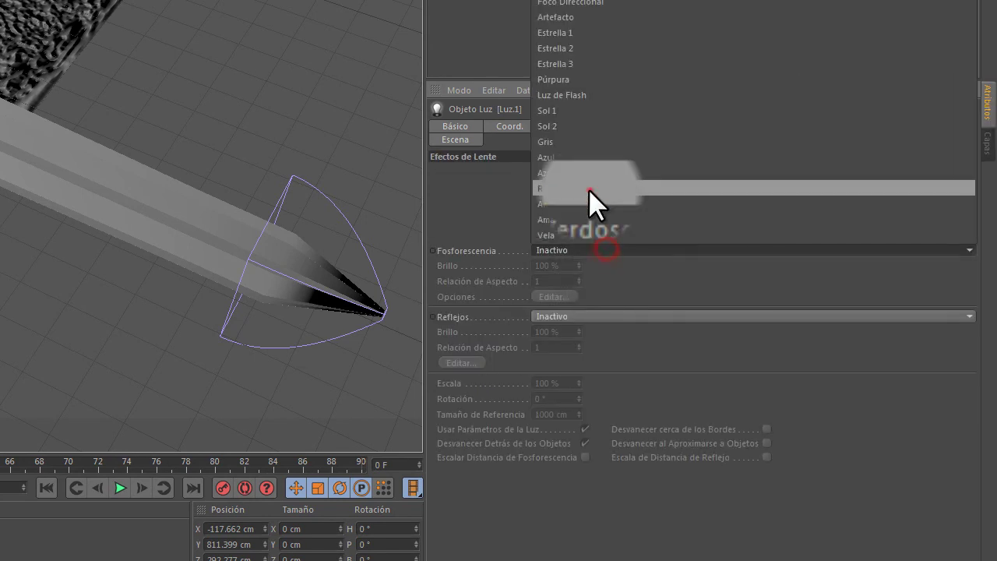
Step: Set the duplicated light's lens glow (Fosforescencia) to Estrella 2 and its reflections (Reflejos) to CINEMA 4D R4
click(602, 251)
click(574, 48)
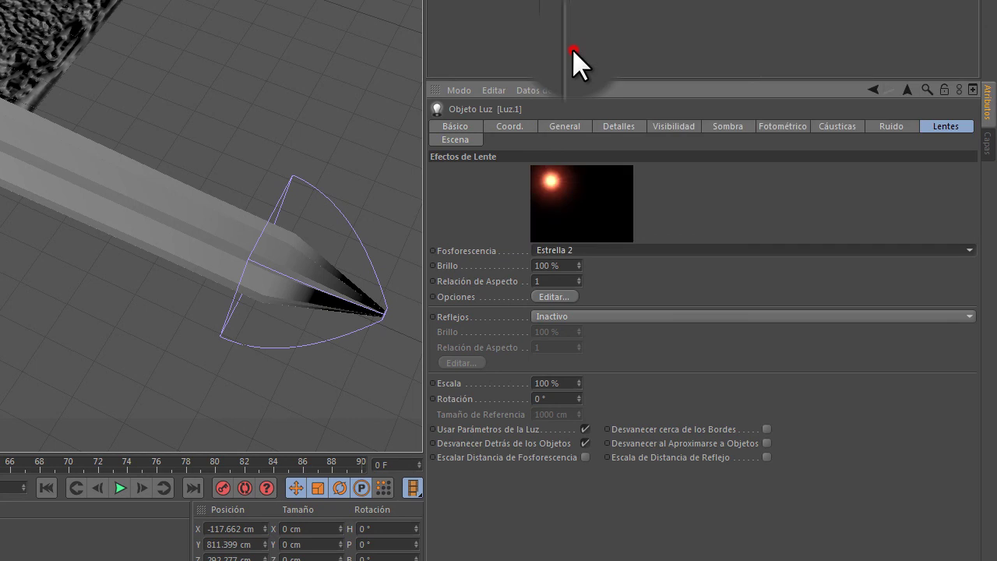
click(588, 316)
click(591, 376)
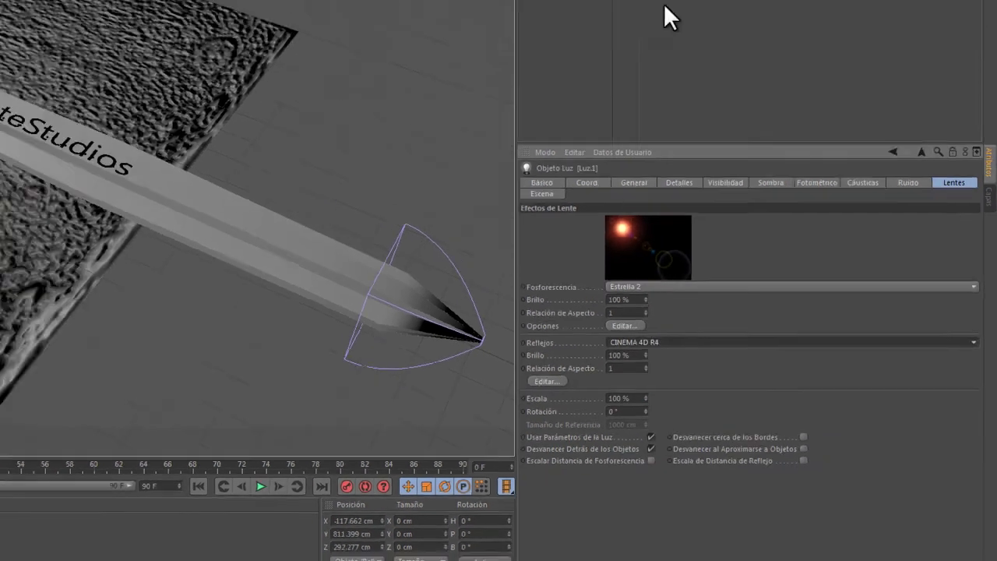
click(795, 195)
click(242, 90)
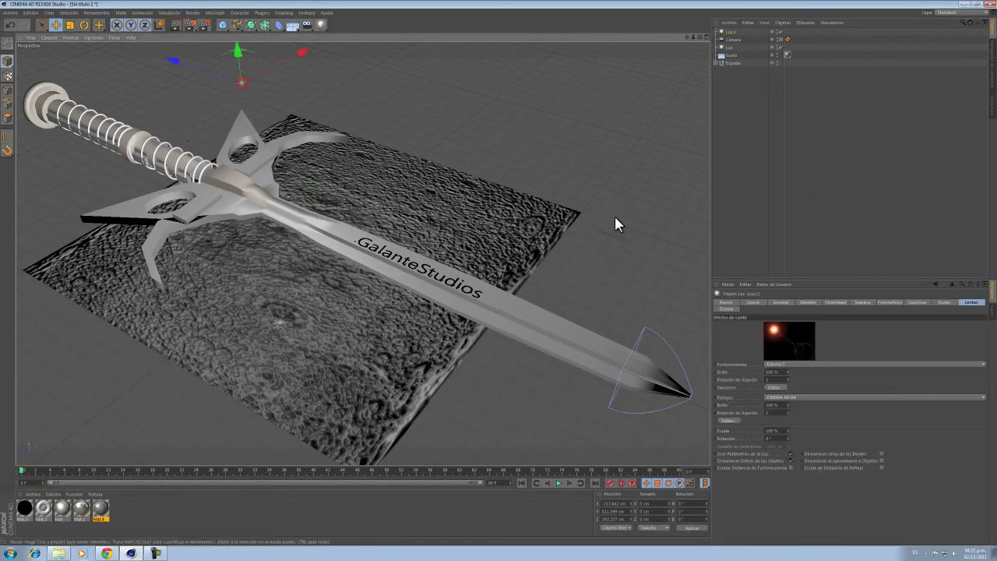
Step: Lower the duplicated light's intensity to about 33 % and render the camera view to the picture viewer
click(779, 302)
click(854, 351)
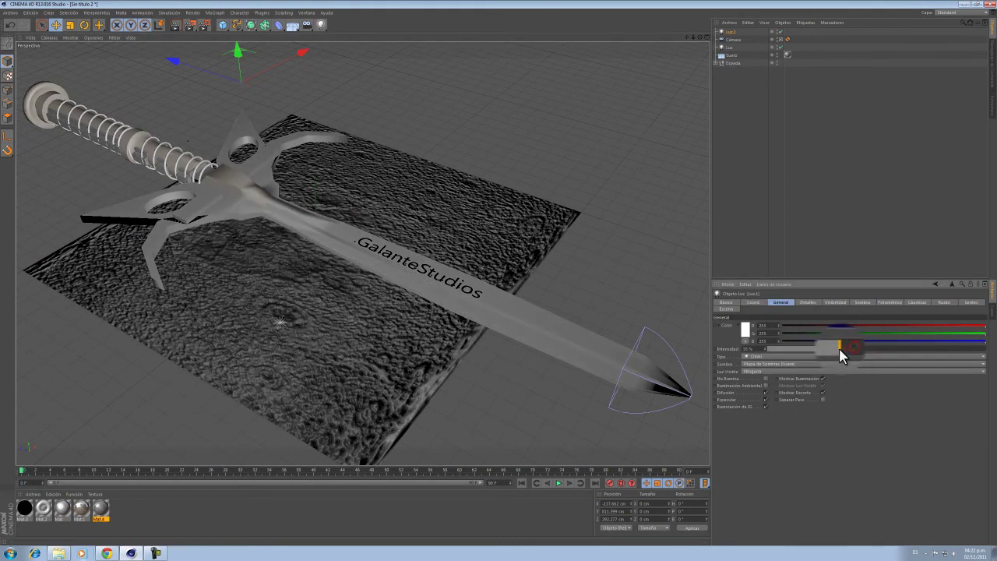
click(801, 189)
click(192, 30)
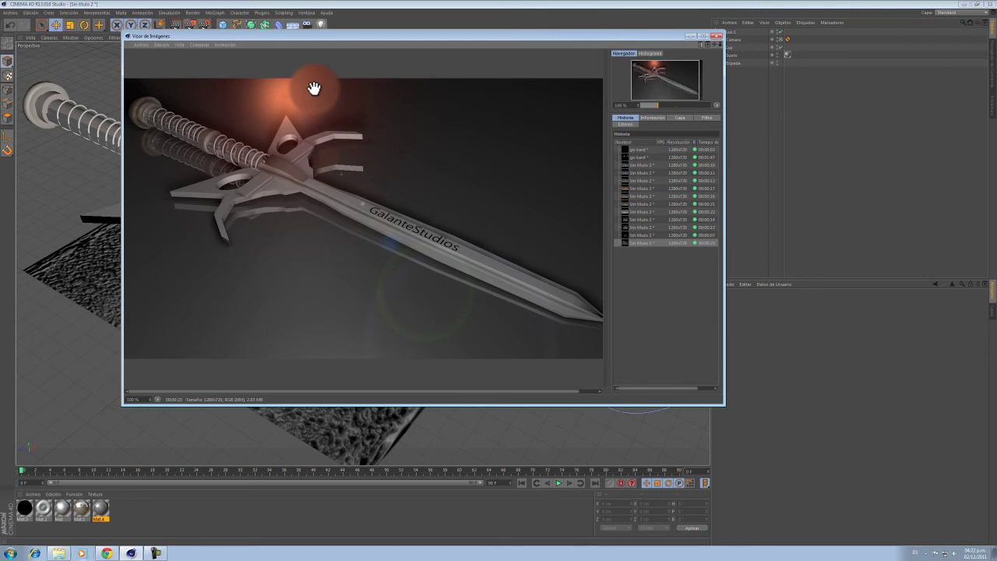
click(716, 36)
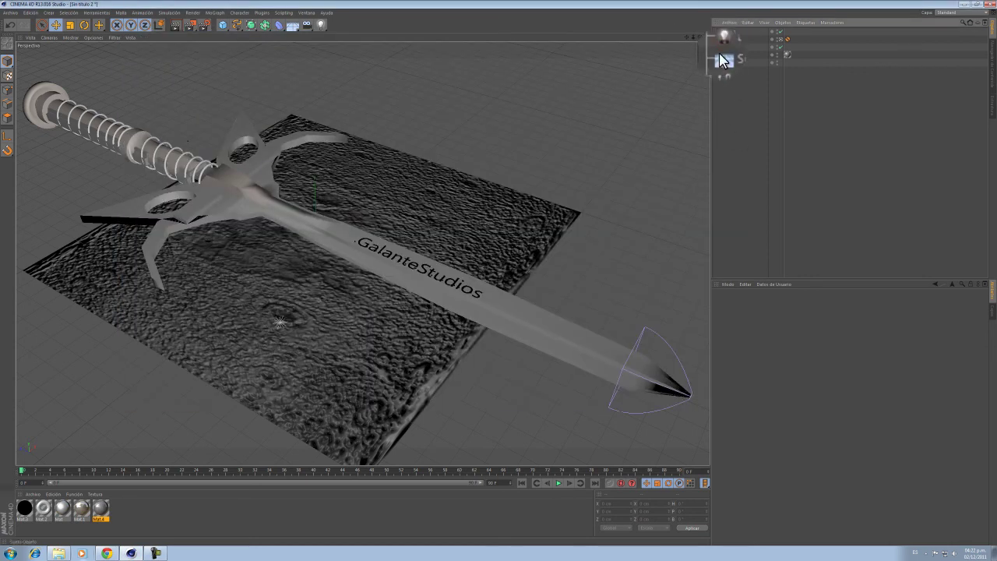
Step: Change the duplicated light's lens glow preset to Por Defecto
click(731, 33)
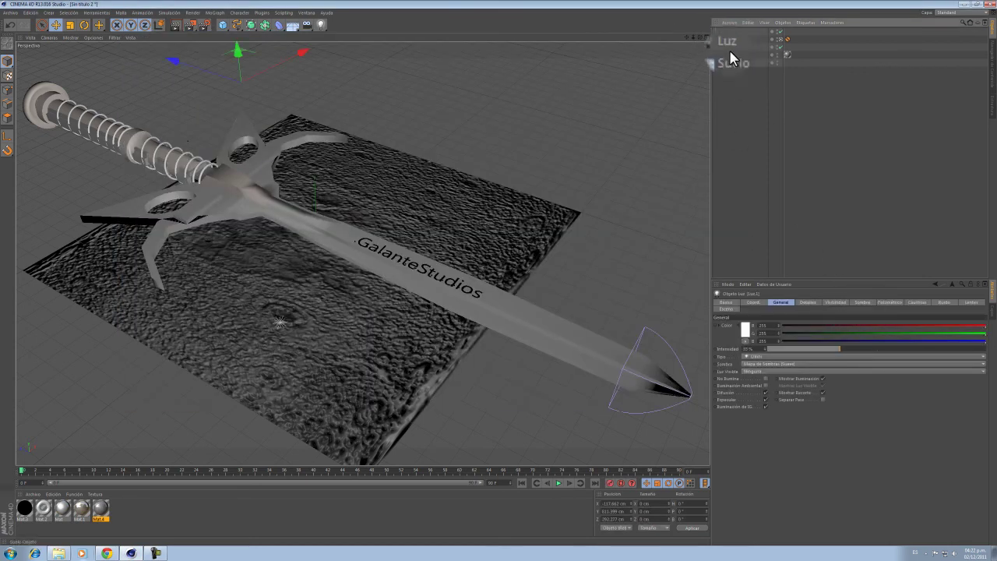
click(730, 32)
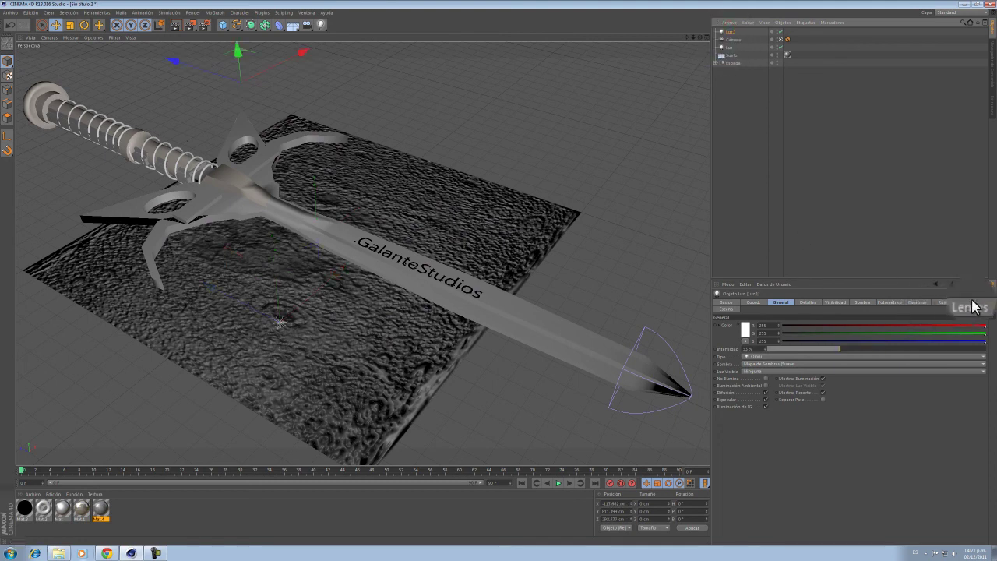
click(972, 304)
click(795, 331)
click(803, 364)
click(809, 193)
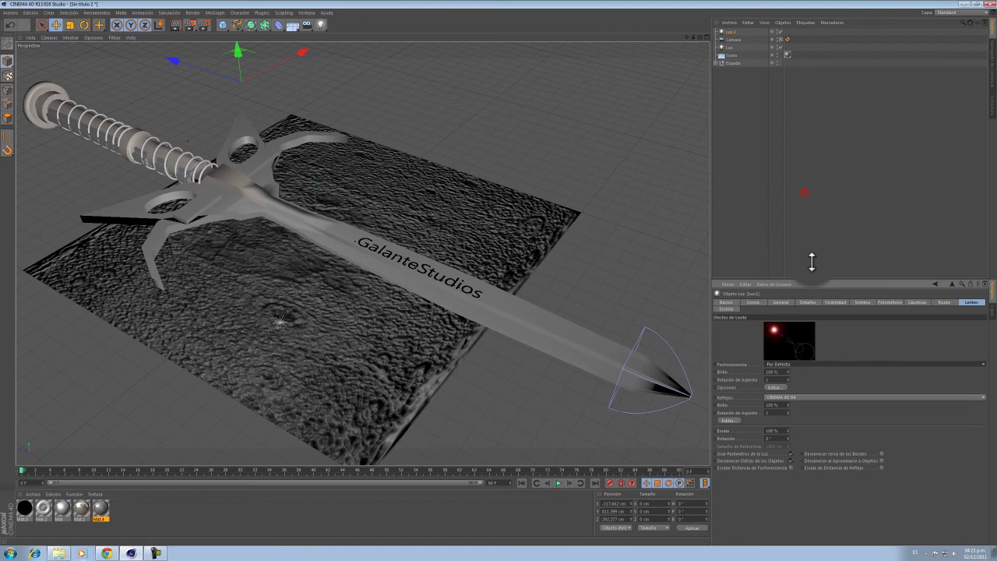
Step: Try further glow presets on the duplicated light and render the camera view again to judge the flare
click(822, 366)
click(794, 187)
key(Down)
key(Down)
click(782, 188)
click(211, 24)
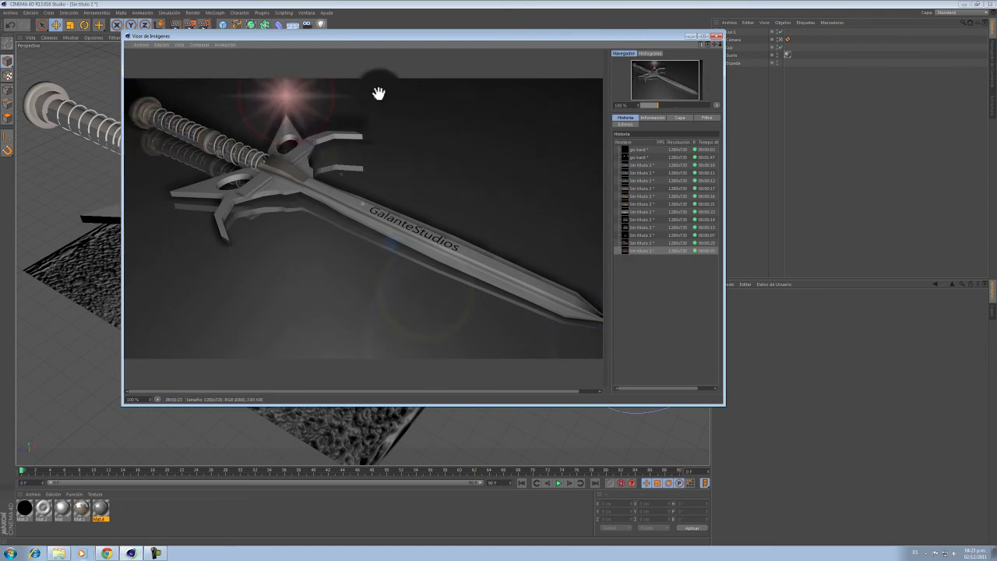
click(717, 36)
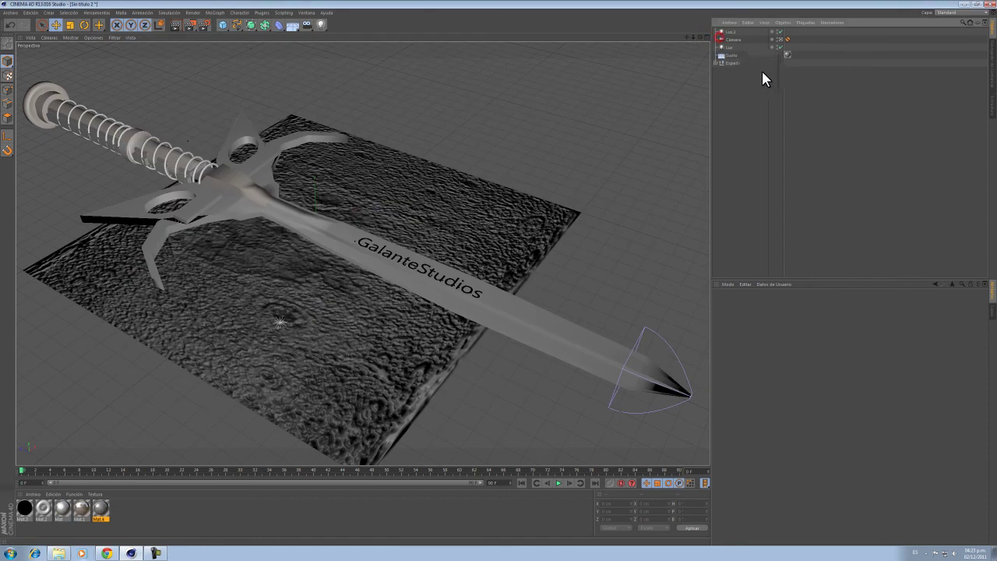
Step: Leave the first camera's view and add a second camera framing a close-up of the sword's handle and guard
click(789, 39)
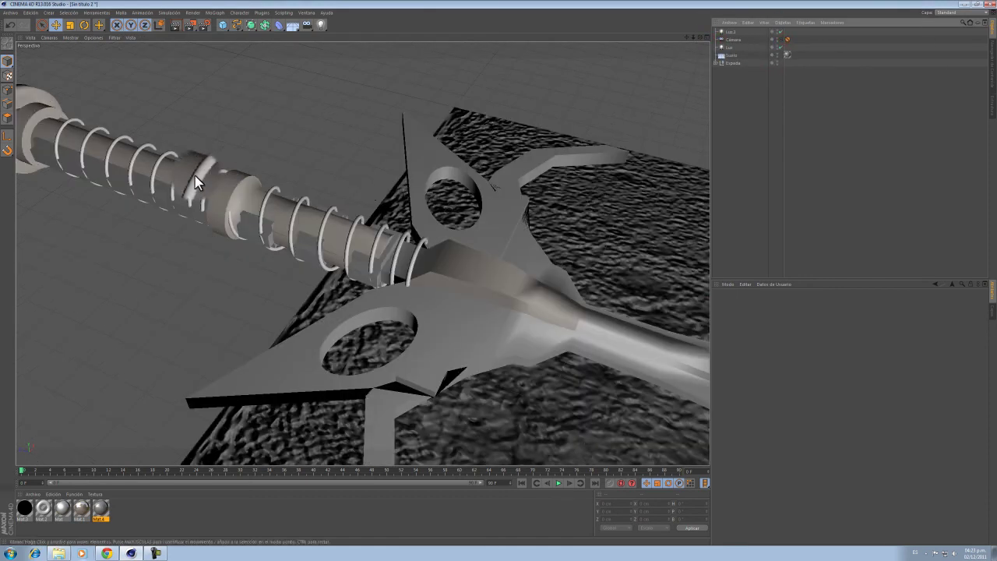
alt+drag(181, 187, 145, 173)
mouse_move(686, 41)
mouse_down()
mouse_move(503, 276)
mouse_move(674, 40)
mouse_up()
click(307, 24)
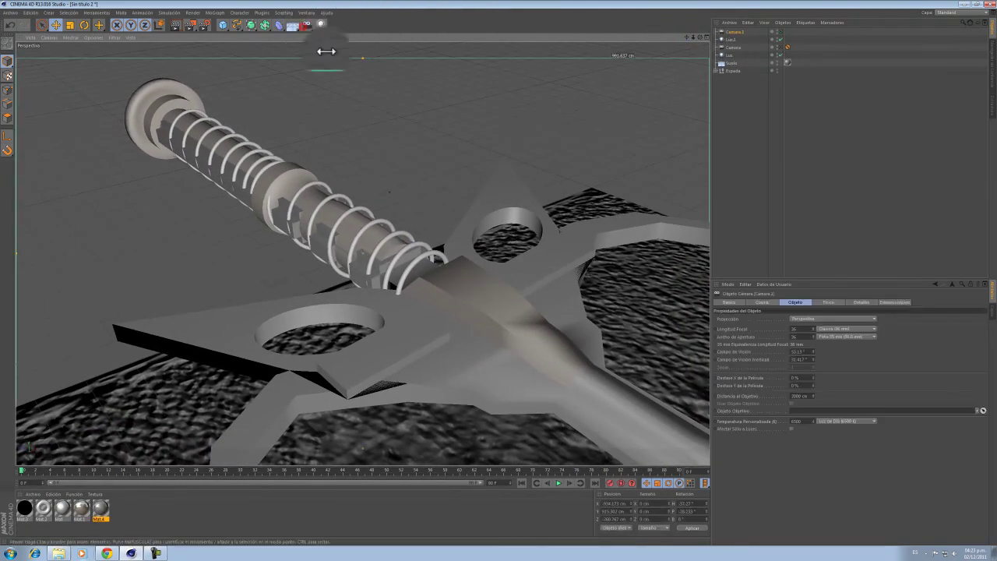
Step: Set the animation length to 290 frames and extend the timeline's visible range to the full length
click(489, 483)
text(2)
key(Return)
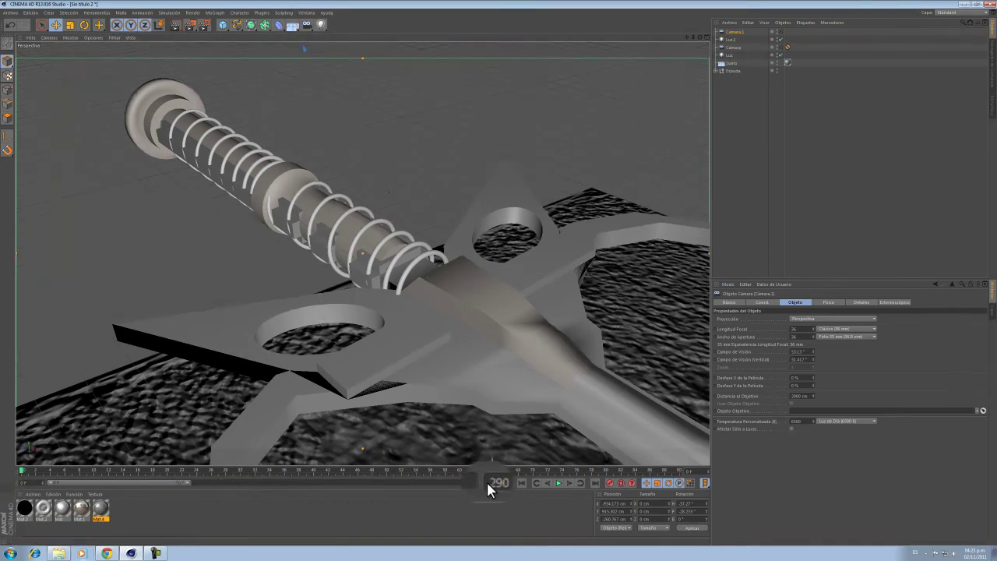
drag(189, 483, 503, 481)
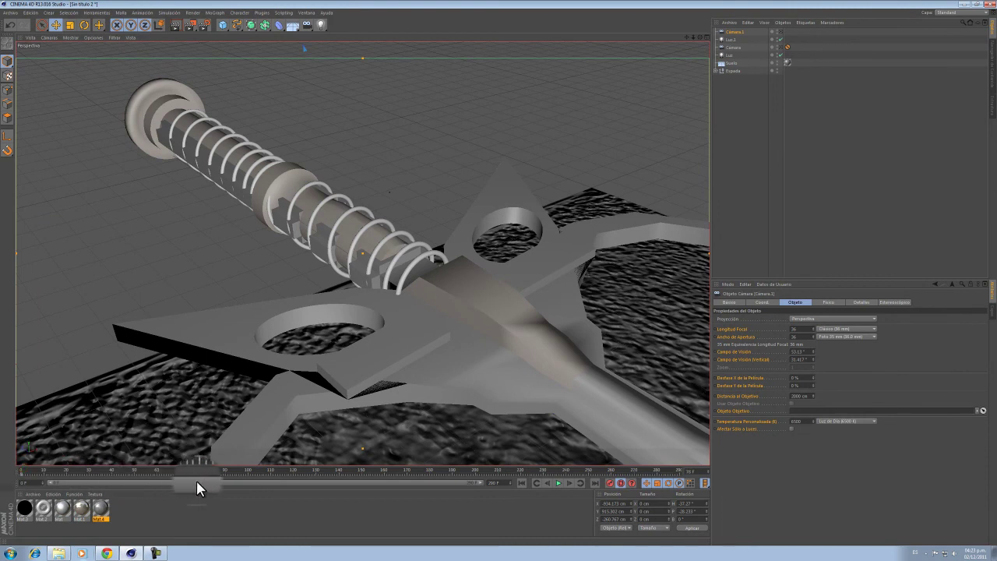
Step: Look through the new camera Cámara.1 and play the animation to check its movement
click(433, 347)
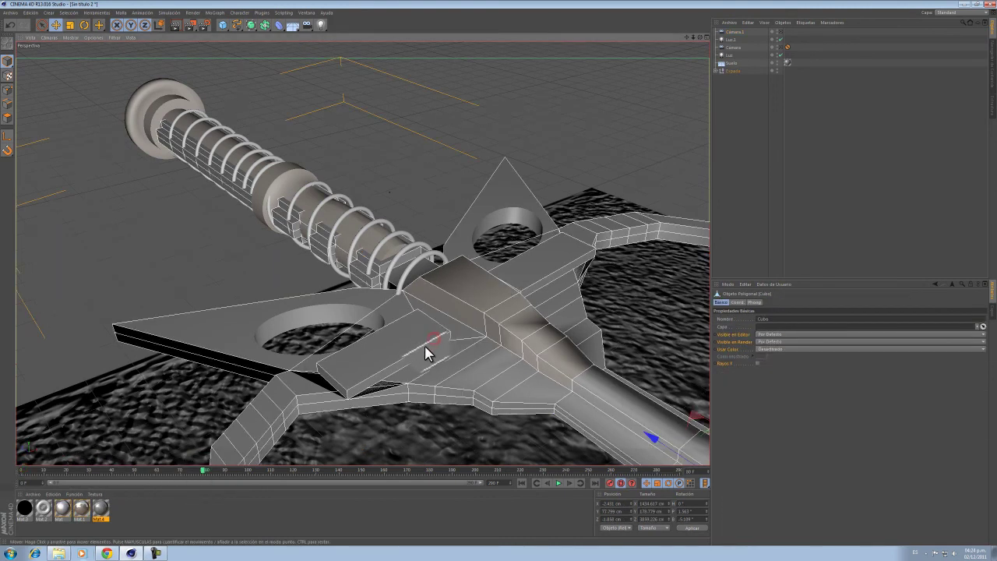
drag(693, 38, 498, 271)
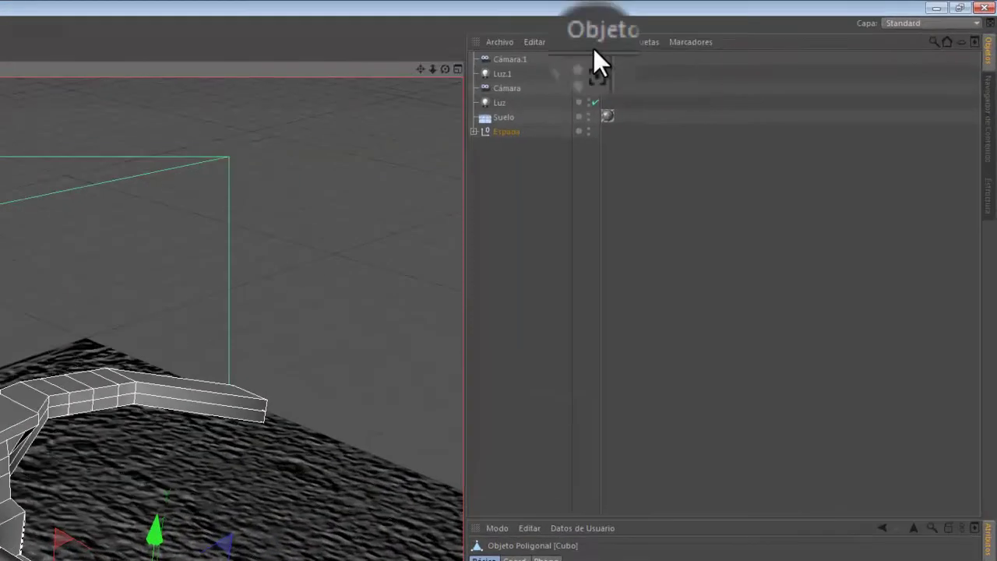
click(508, 59)
click(564, 63)
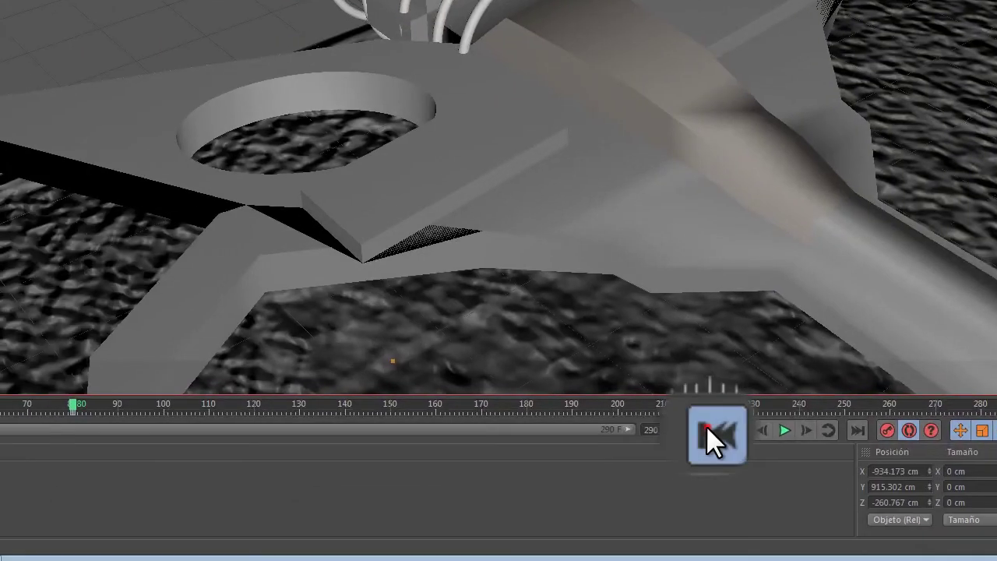
click(780, 427)
click(780, 427)
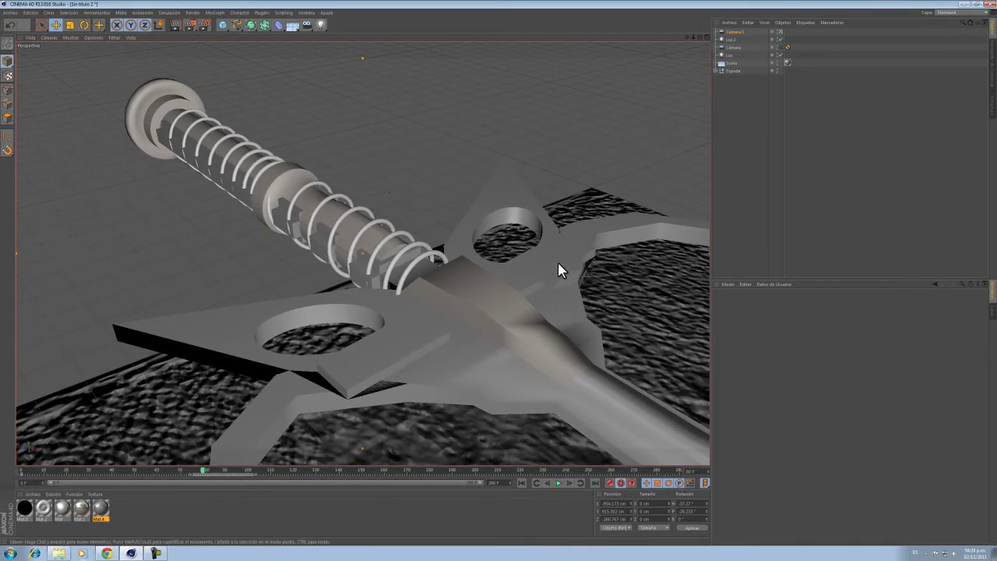
Step: At frame 80, move the new camera along the sword to frame the guard and the start of the engraved lettering
click(492, 310)
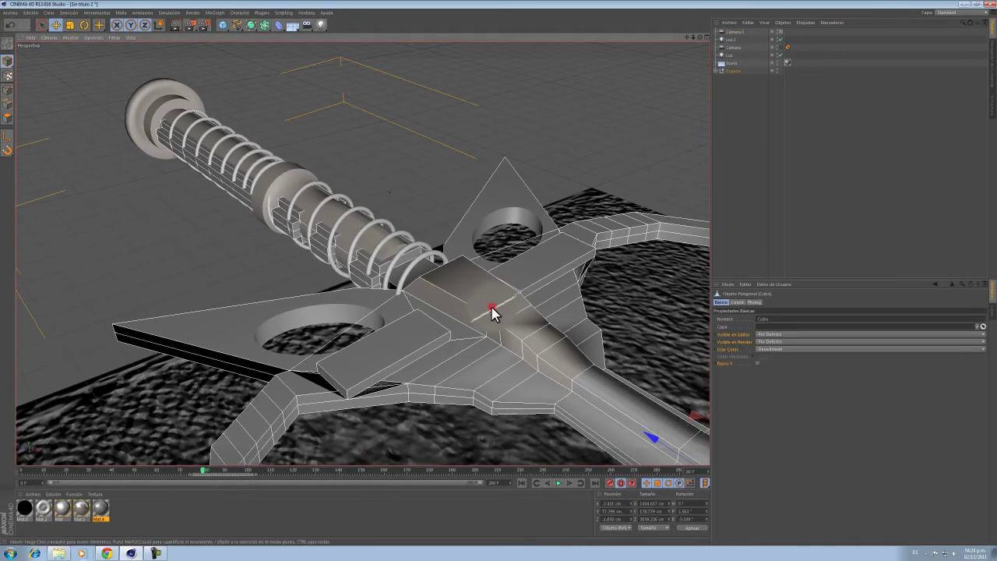
mouse_move(496, 315)
alt+mouse_down()
mouse_move(476, 293)
mouse_move(497, 313)
alt+mouse_up()
drag(693, 37, 635, 16)
drag(496, 270, 498, 272)
scroll(497, 278, down, 5)
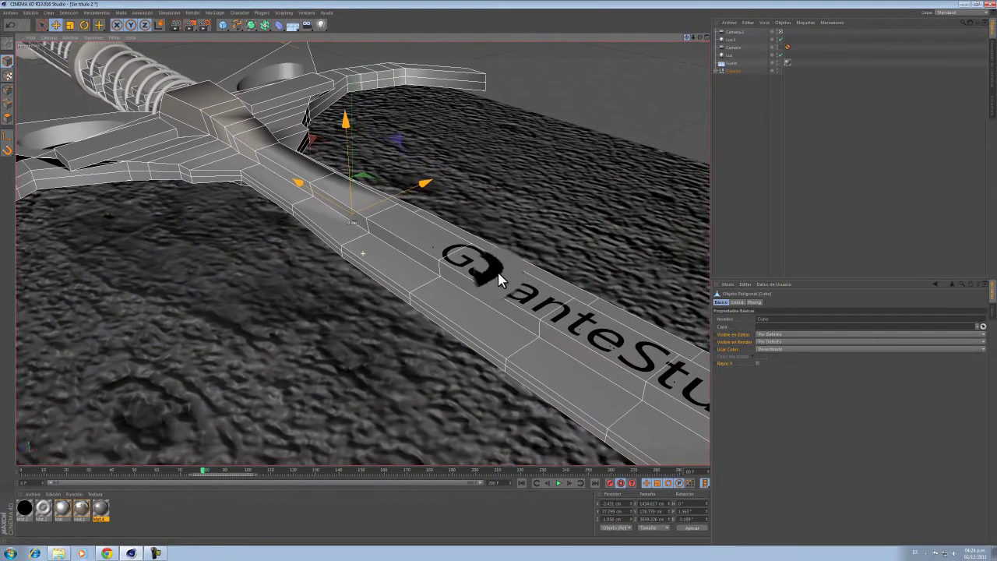
click(732, 31)
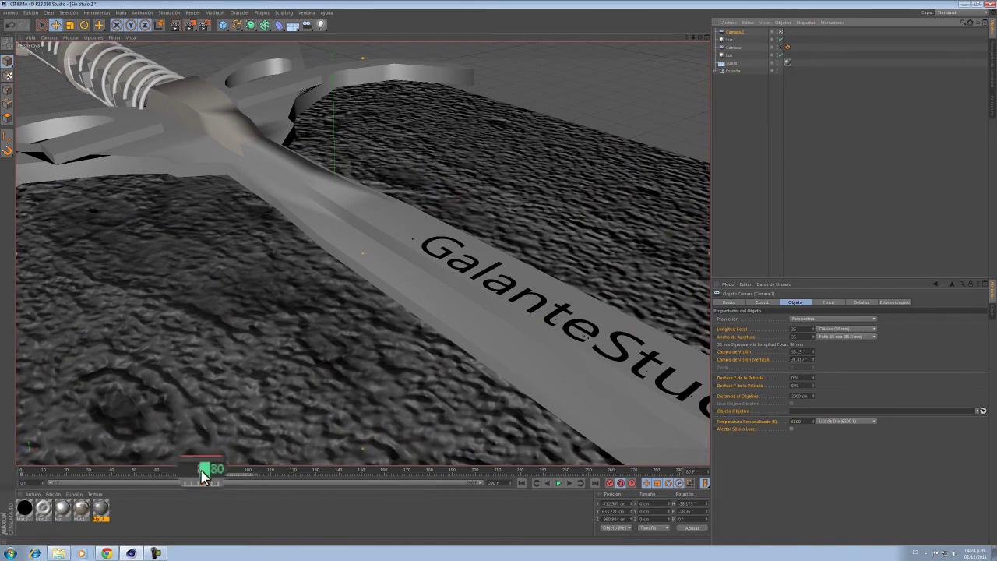
Step: Go to frame 180 and move and orbit the camera to frame the full GalanteStudios engraving along the blade
drag(202, 475, 259, 482)
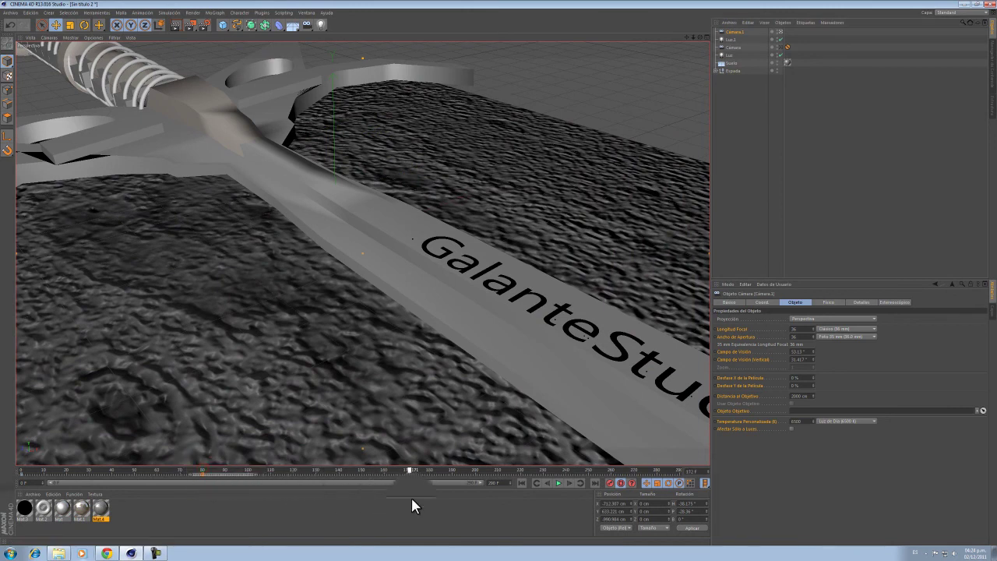
drag(684, 37, 496, 268)
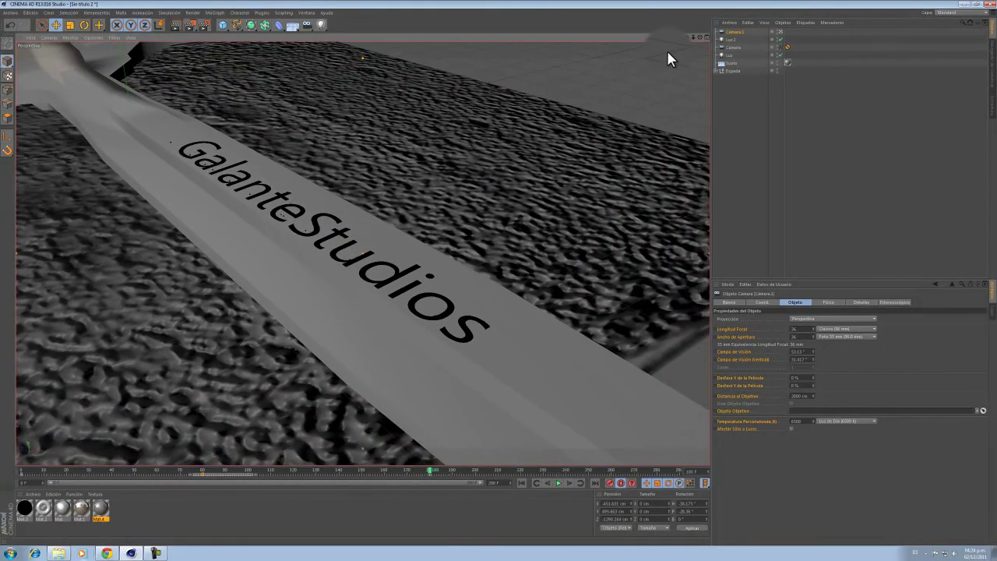
alt+drag(399, 282, 350, 272)
Step: Go to about frame 250 and move the camera to a low view from the blade's tip toward the handle
drag(435, 472, 575, 476)
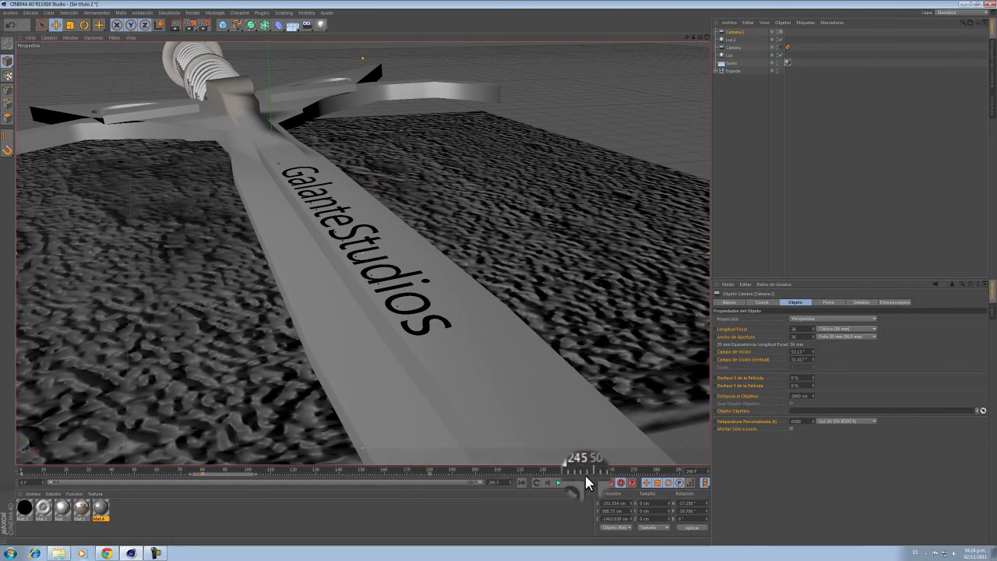
drag(689, 36, 497, 273)
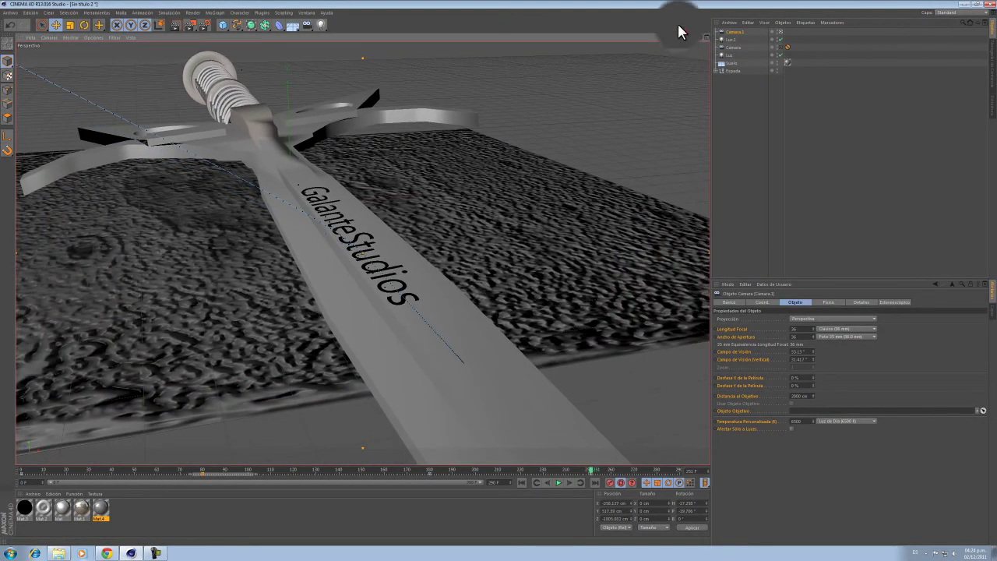
drag(685, 41, 500, 281)
drag(692, 43, 498, 272)
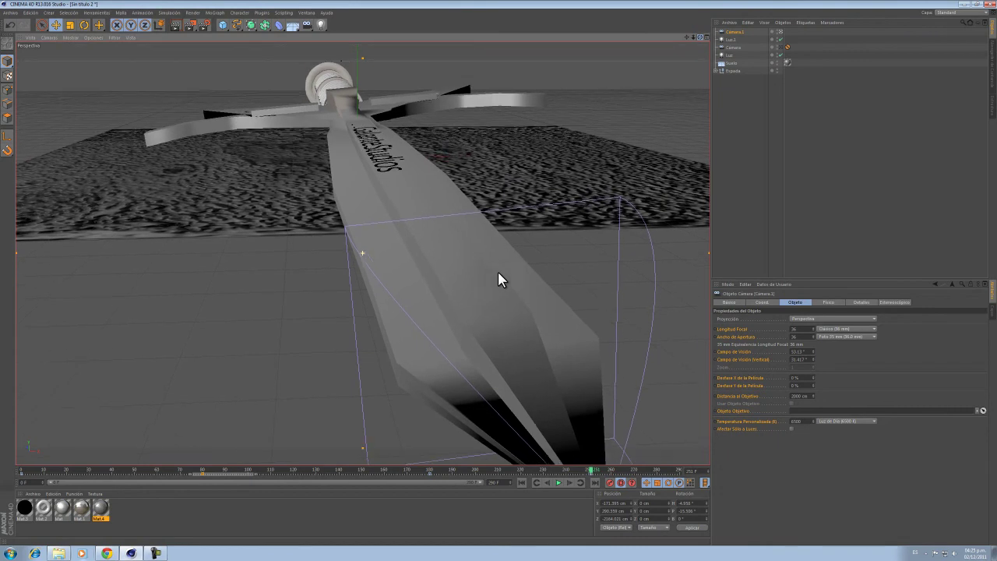
Step: Deselect the camera, turn off automatic keyframing and play back the camera animation
click(750, 89)
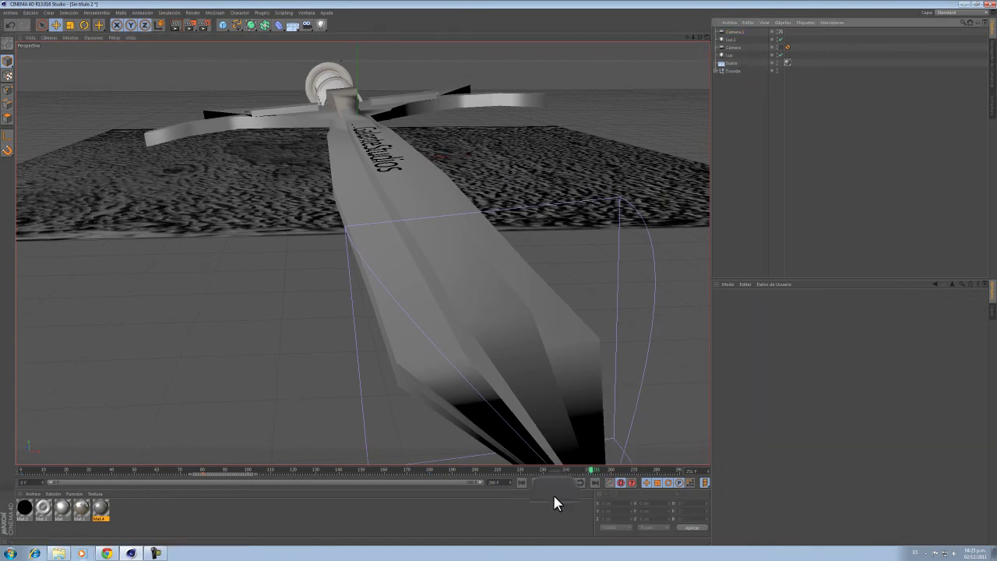
click(618, 481)
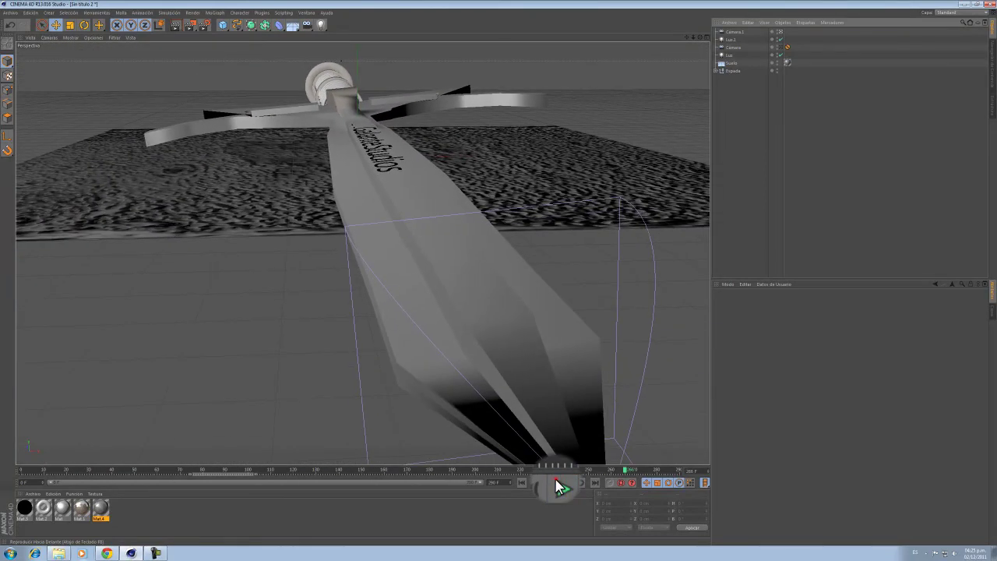
click(625, 471)
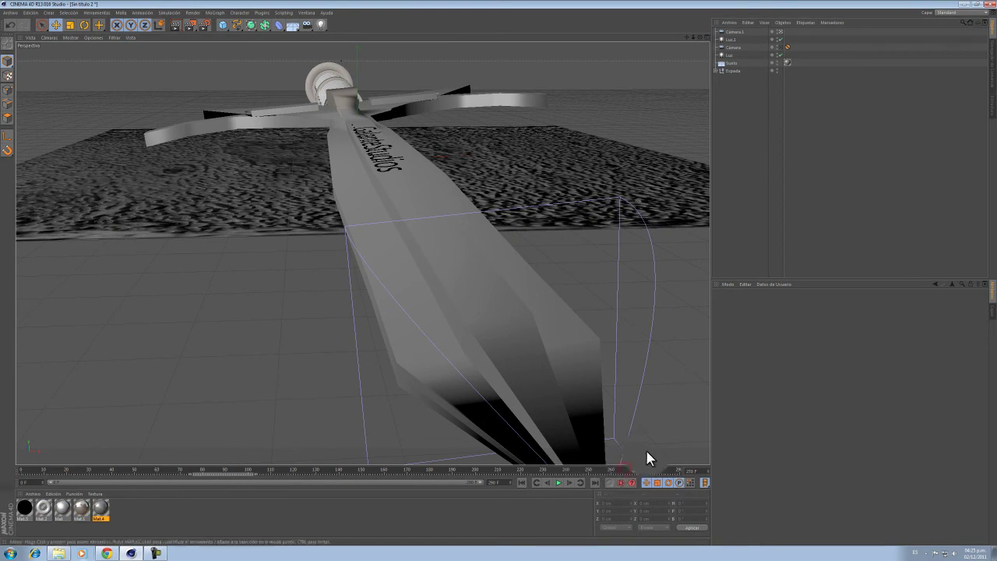
Step: Extend the animation to 330 frames, go to frame 300 and turn on automatic keyframing for the new camera
click(732, 32)
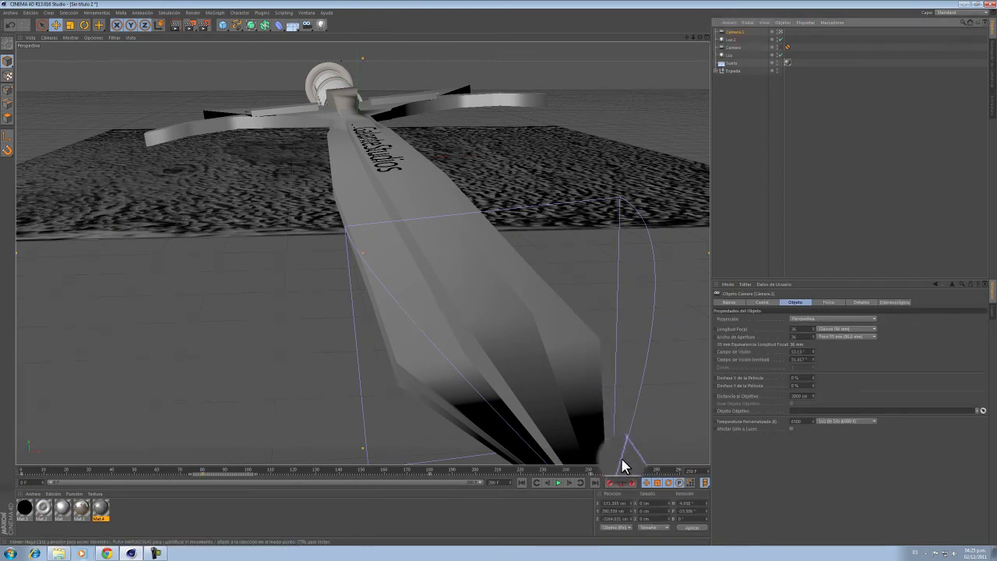
click(489, 483)
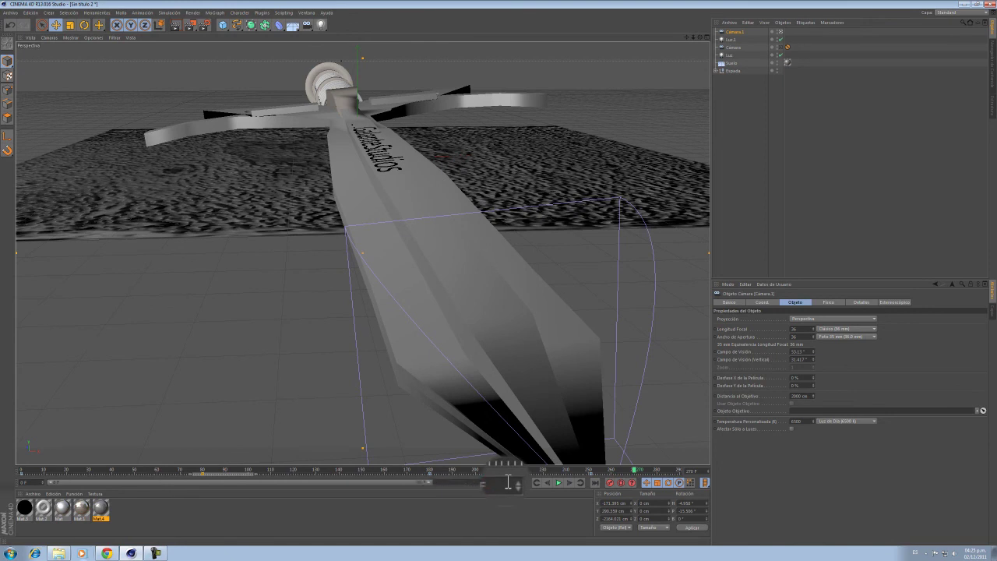
drag(557, 469, 618, 472)
click(624, 482)
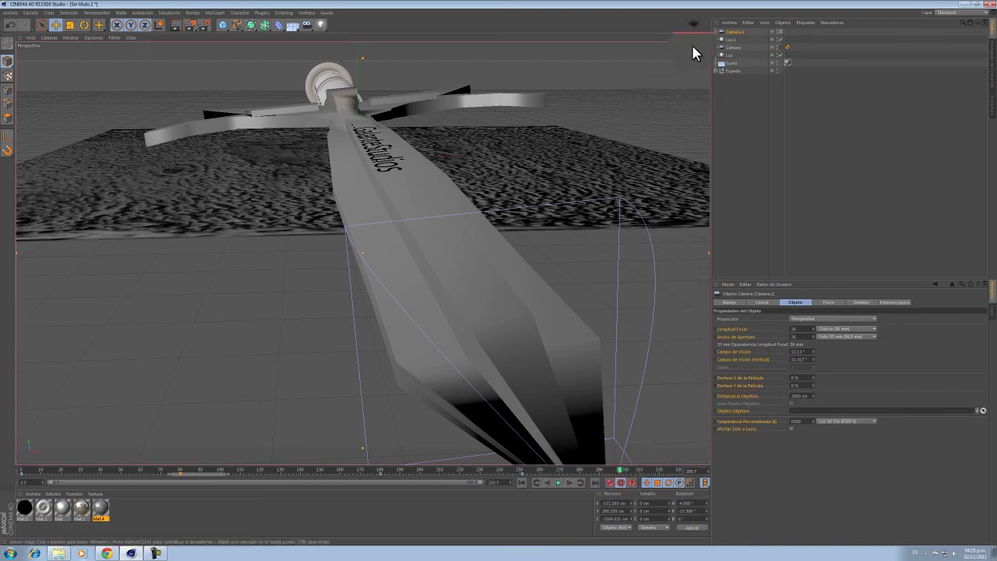
Step: Pull the camera back at frame 300 to show the whole blade tip, play the animation and turn off automatic keyframing
drag(691, 40, 567, 95)
alt+drag(440, 133, 439, 134)
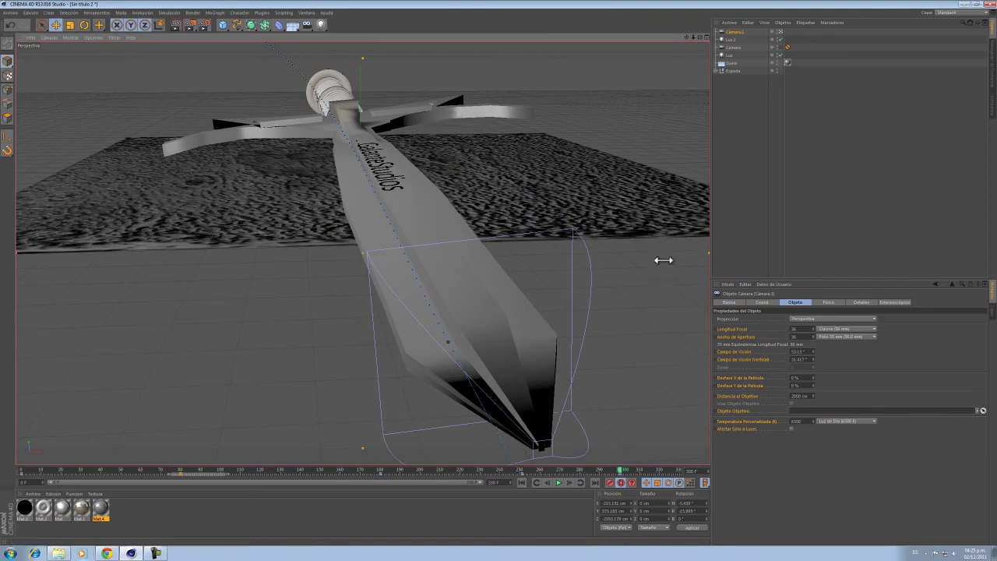
click(558, 482)
click(621, 483)
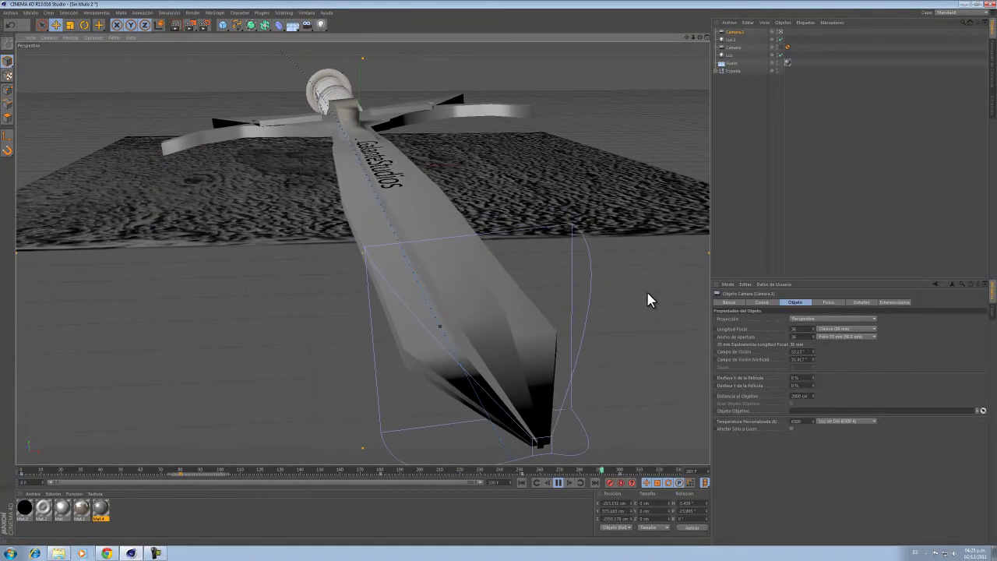
Step: Render the second camera's view of the whole sword to the picture viewer, close the viewer and deselect the camera
click(192, 25)
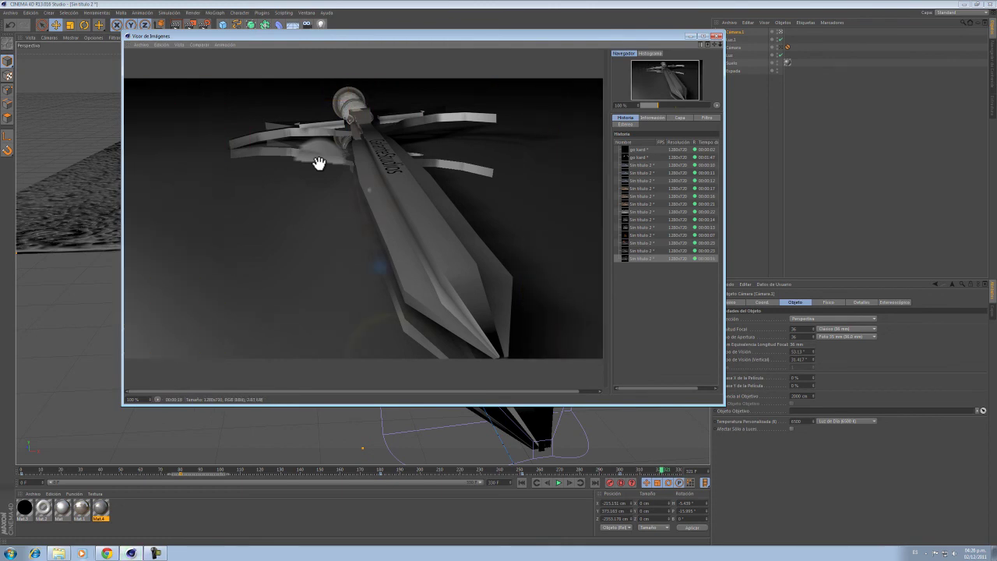
click(716, 36)
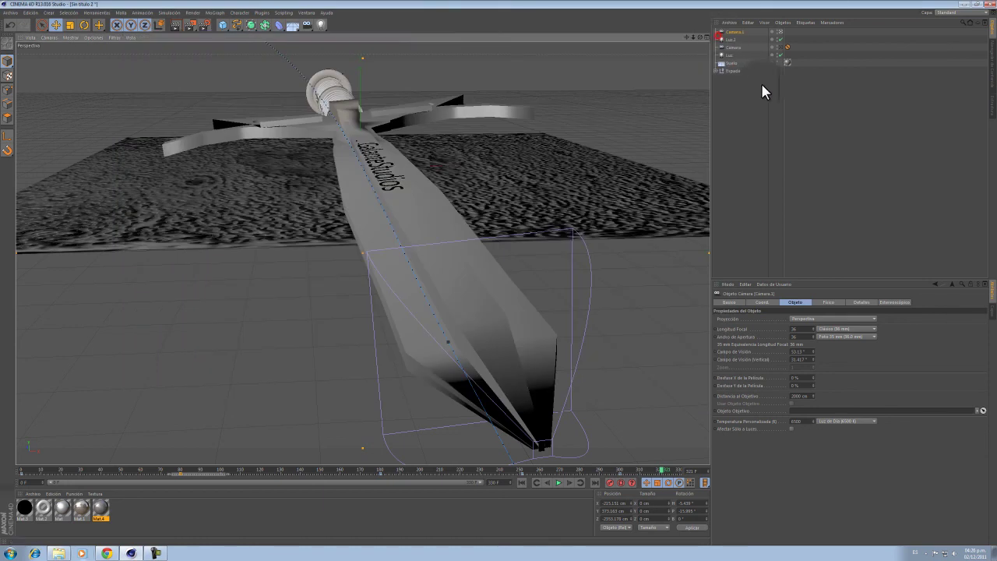
click(766, 109)
Step: Review the antialiasing and stereoscopic options in the render settings and close them
click(199, 22)
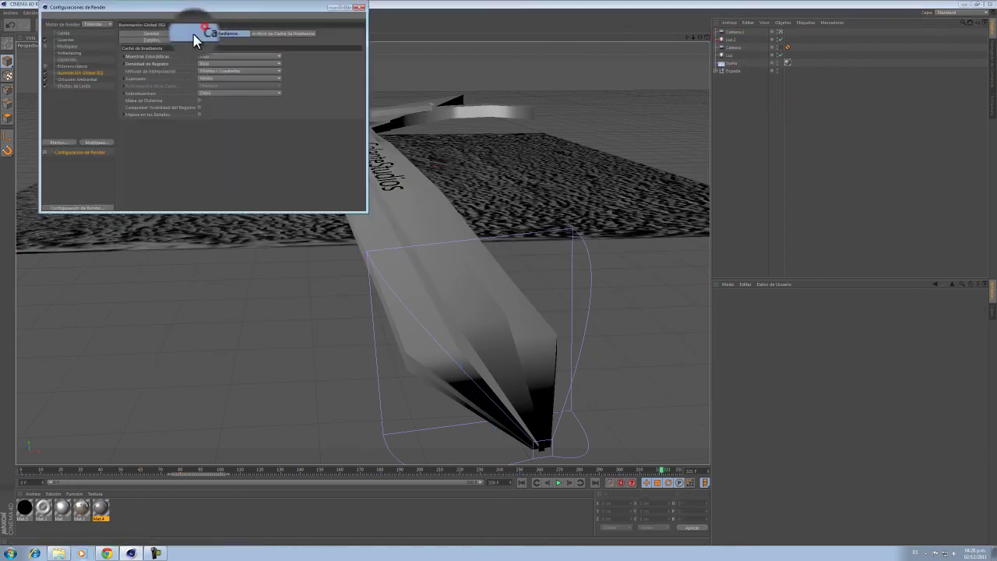
click(66, 52)
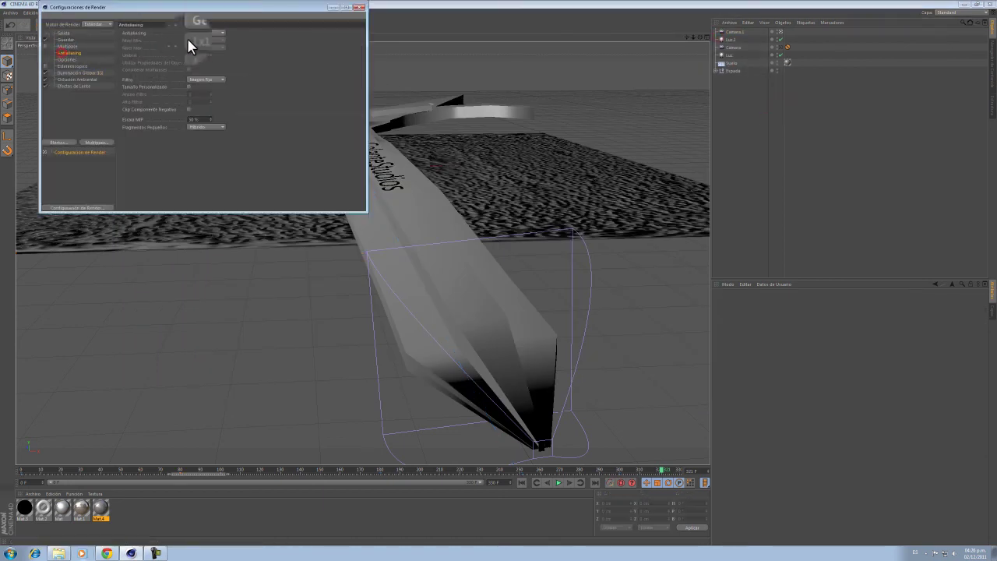
click(69, 66)
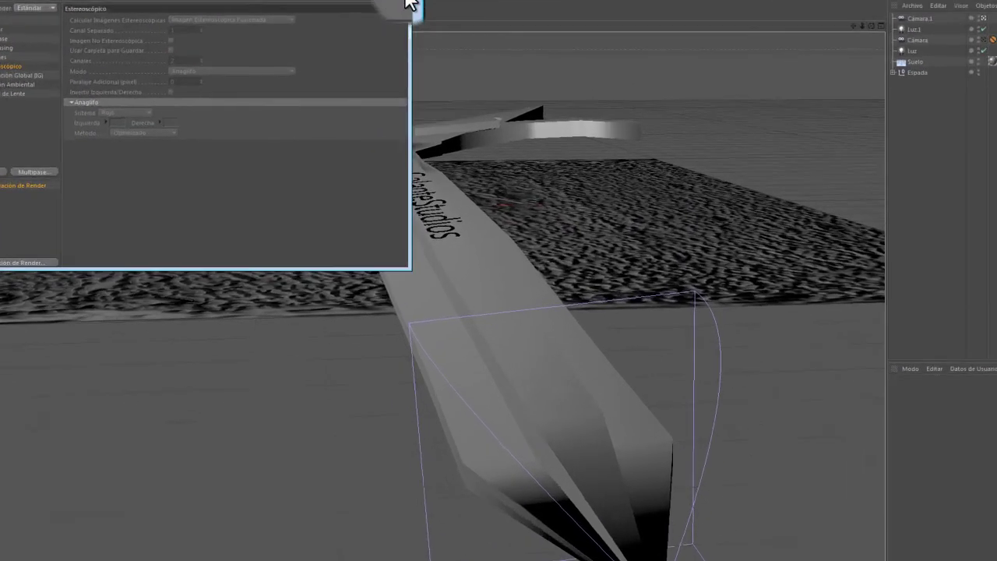
click(366, 3)
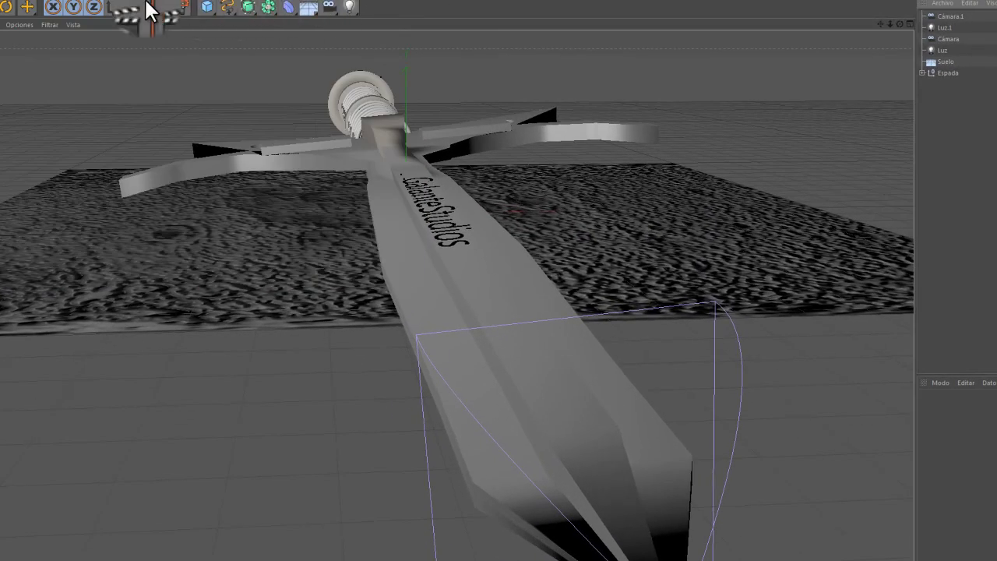
Step: Render the sword view again to the picture viewer and close the viewer after checking the image
click(172, 8)
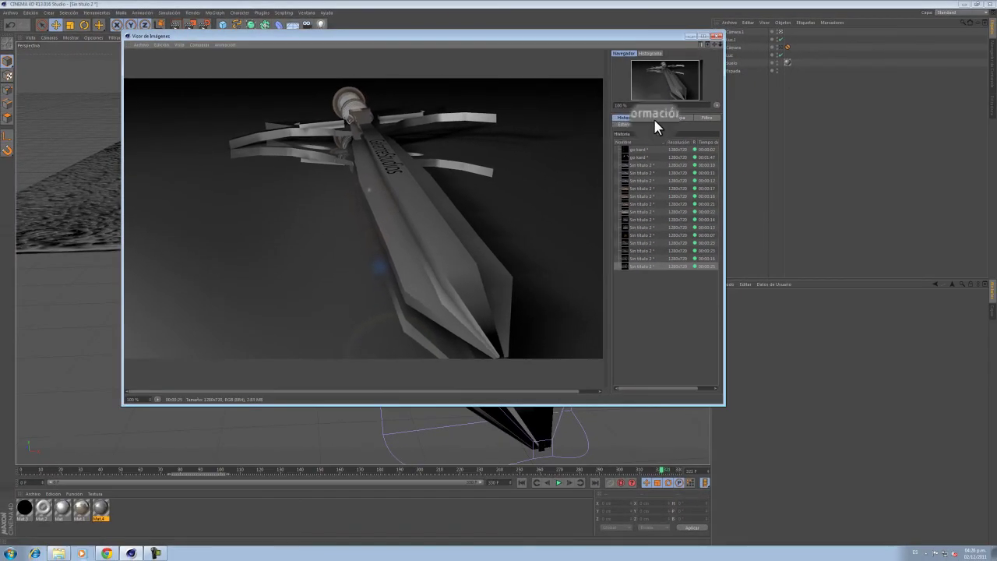
click(717, 33)
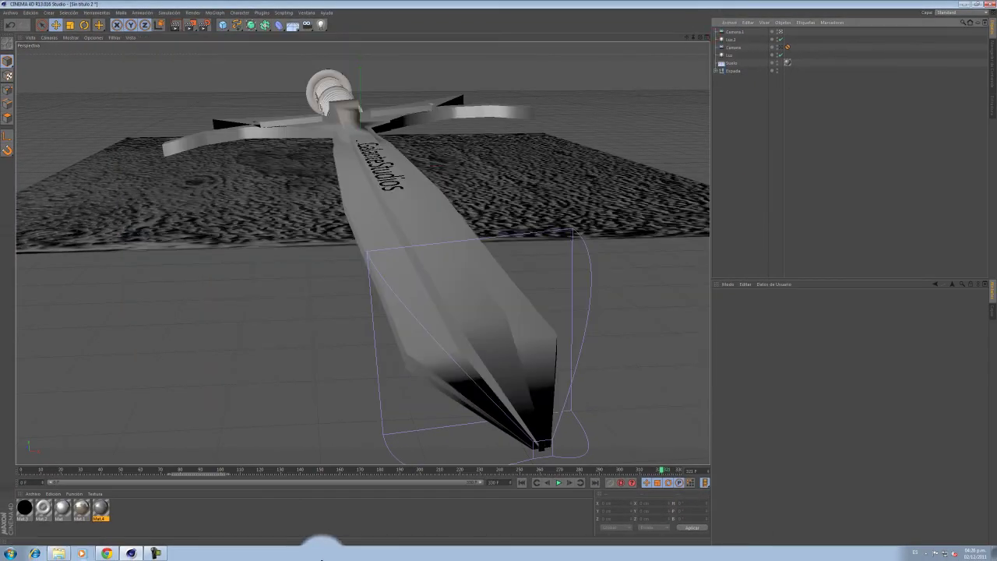
click(156, 552)
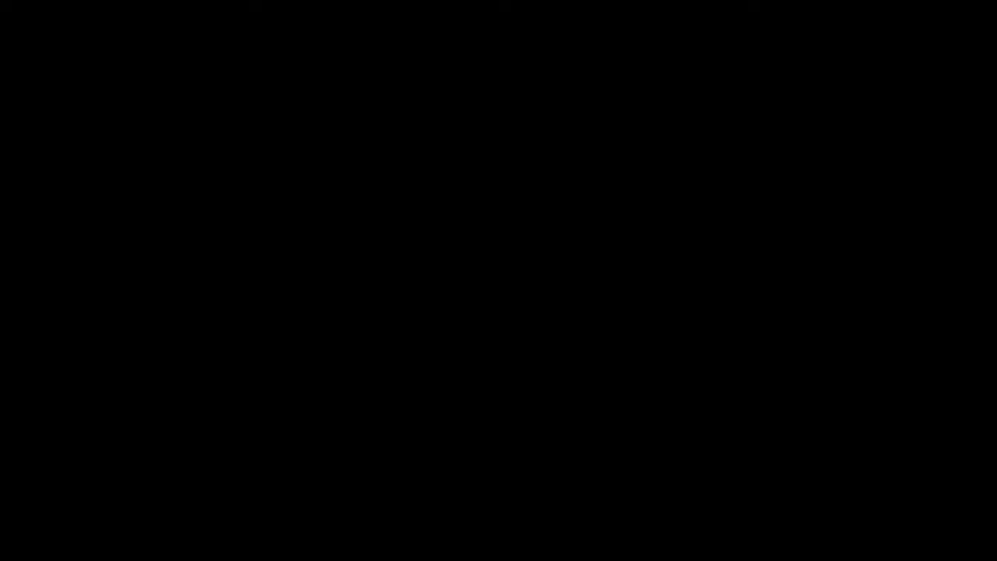